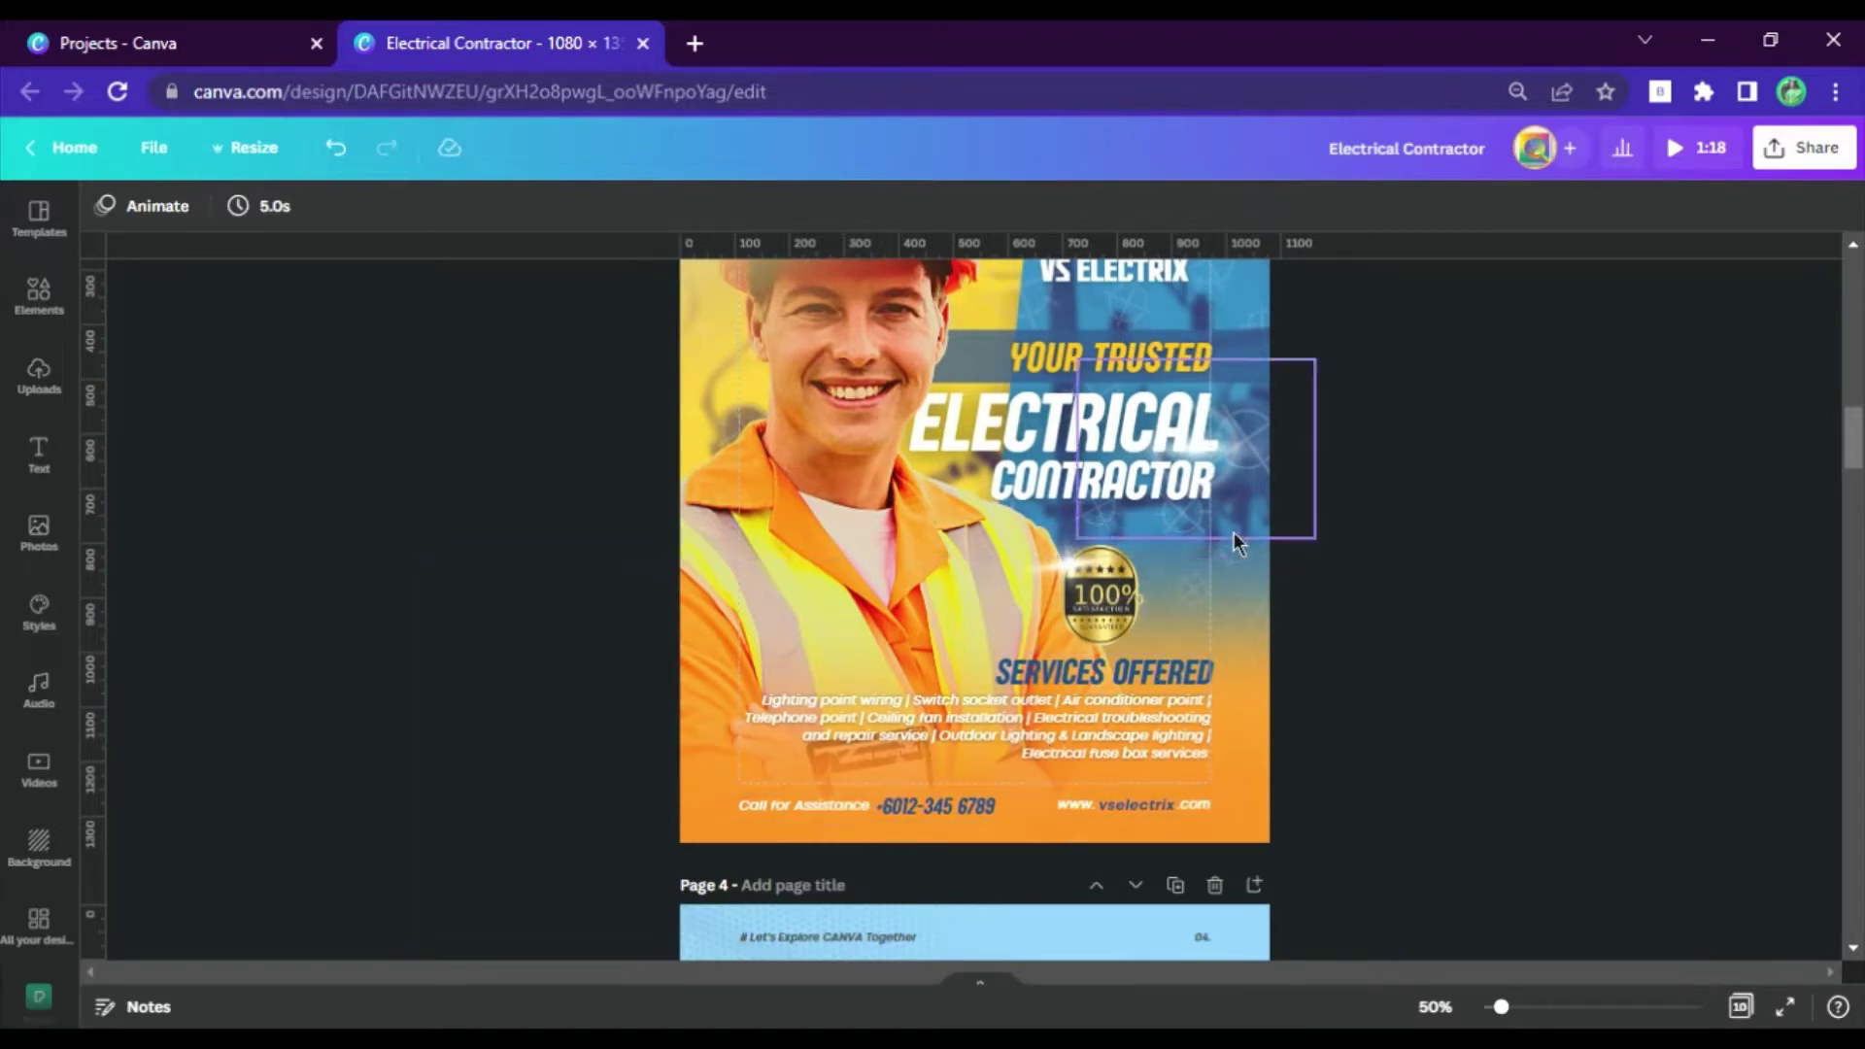
Examine the photos, lens flares, badge, pattern, gradient, logo and font shown on the page 4 assets sheet.
{"action": "scroll", "coordinate": [1229, 537], "scroll_direction": "down", "scroll_amount": 5}
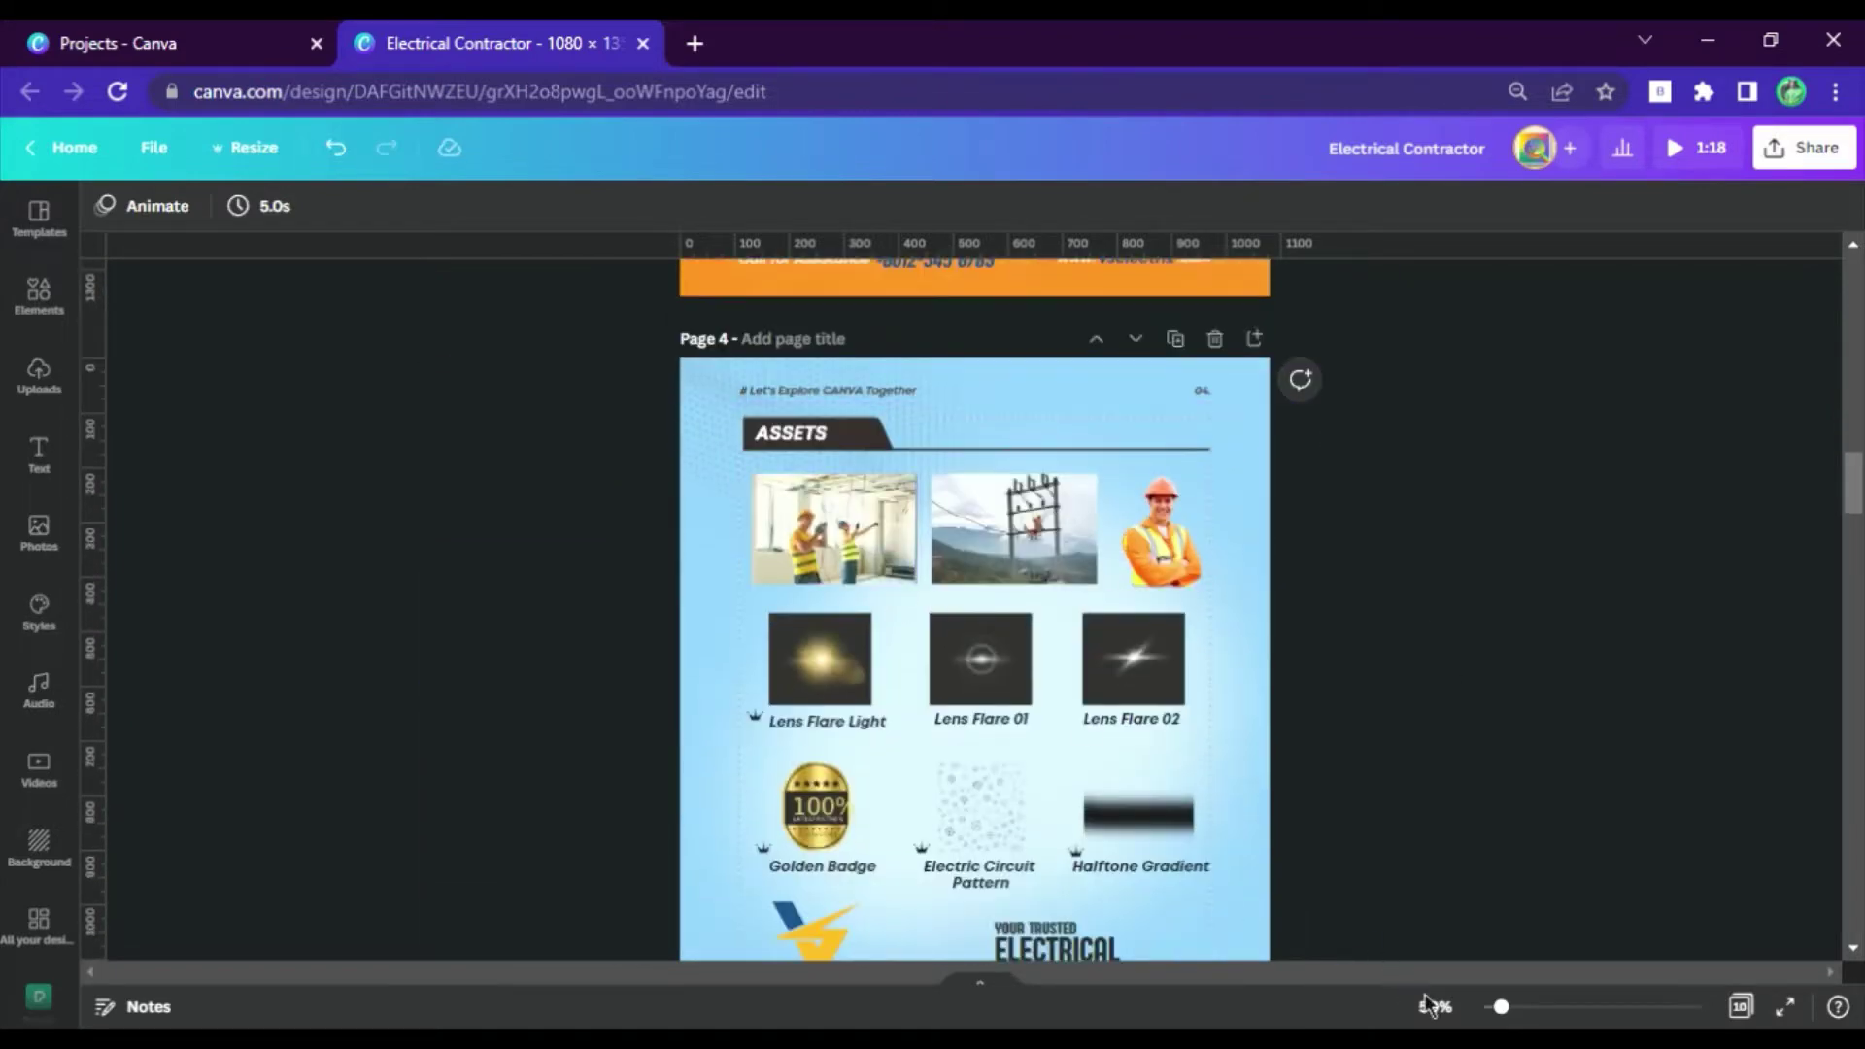
{"action": "left_click", "coordinate": [1435, 1006]}
{"action": "left_click", "coordinate": [1453, 667]}
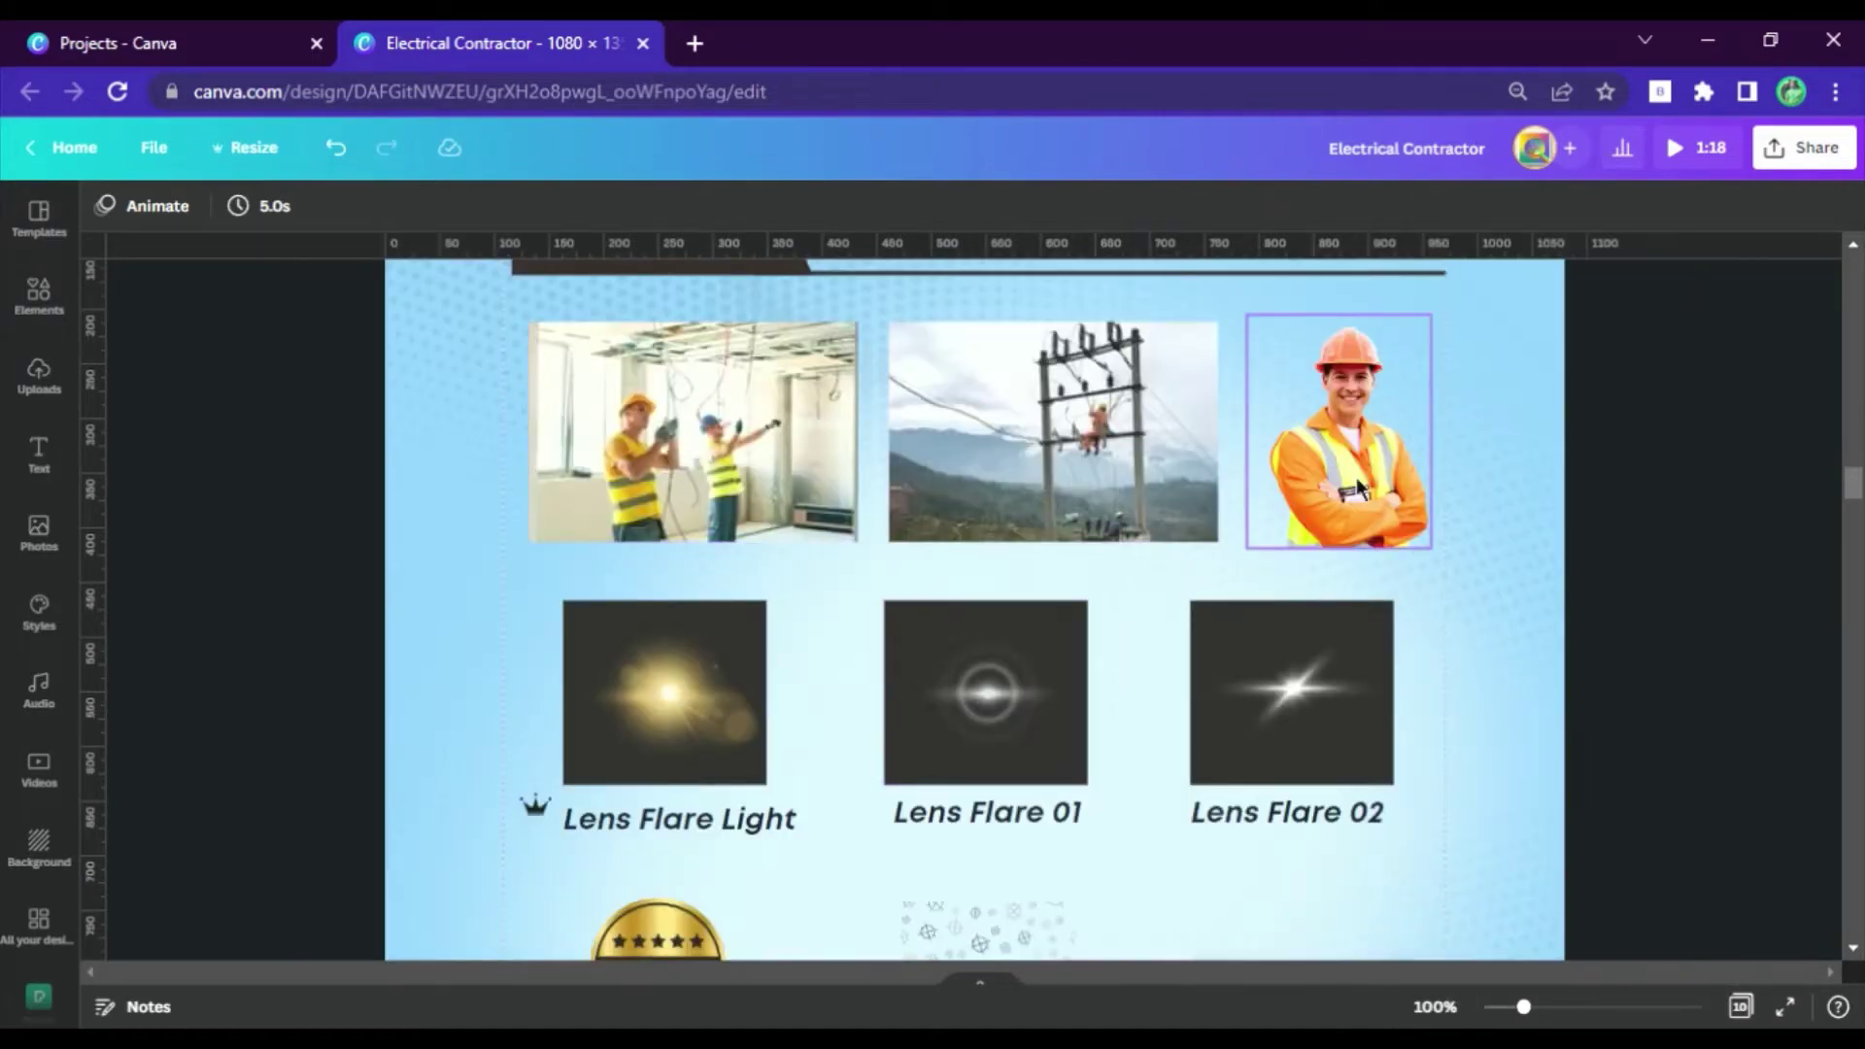
{"action": "scroll", "coordinate": [1319, 497], "scroll_direction": "down", "scroll_amount": 2}
{"action": "scroll", "coordinate": [1319, 497], "scroll_direction": "down", "scroll_amount": 2}
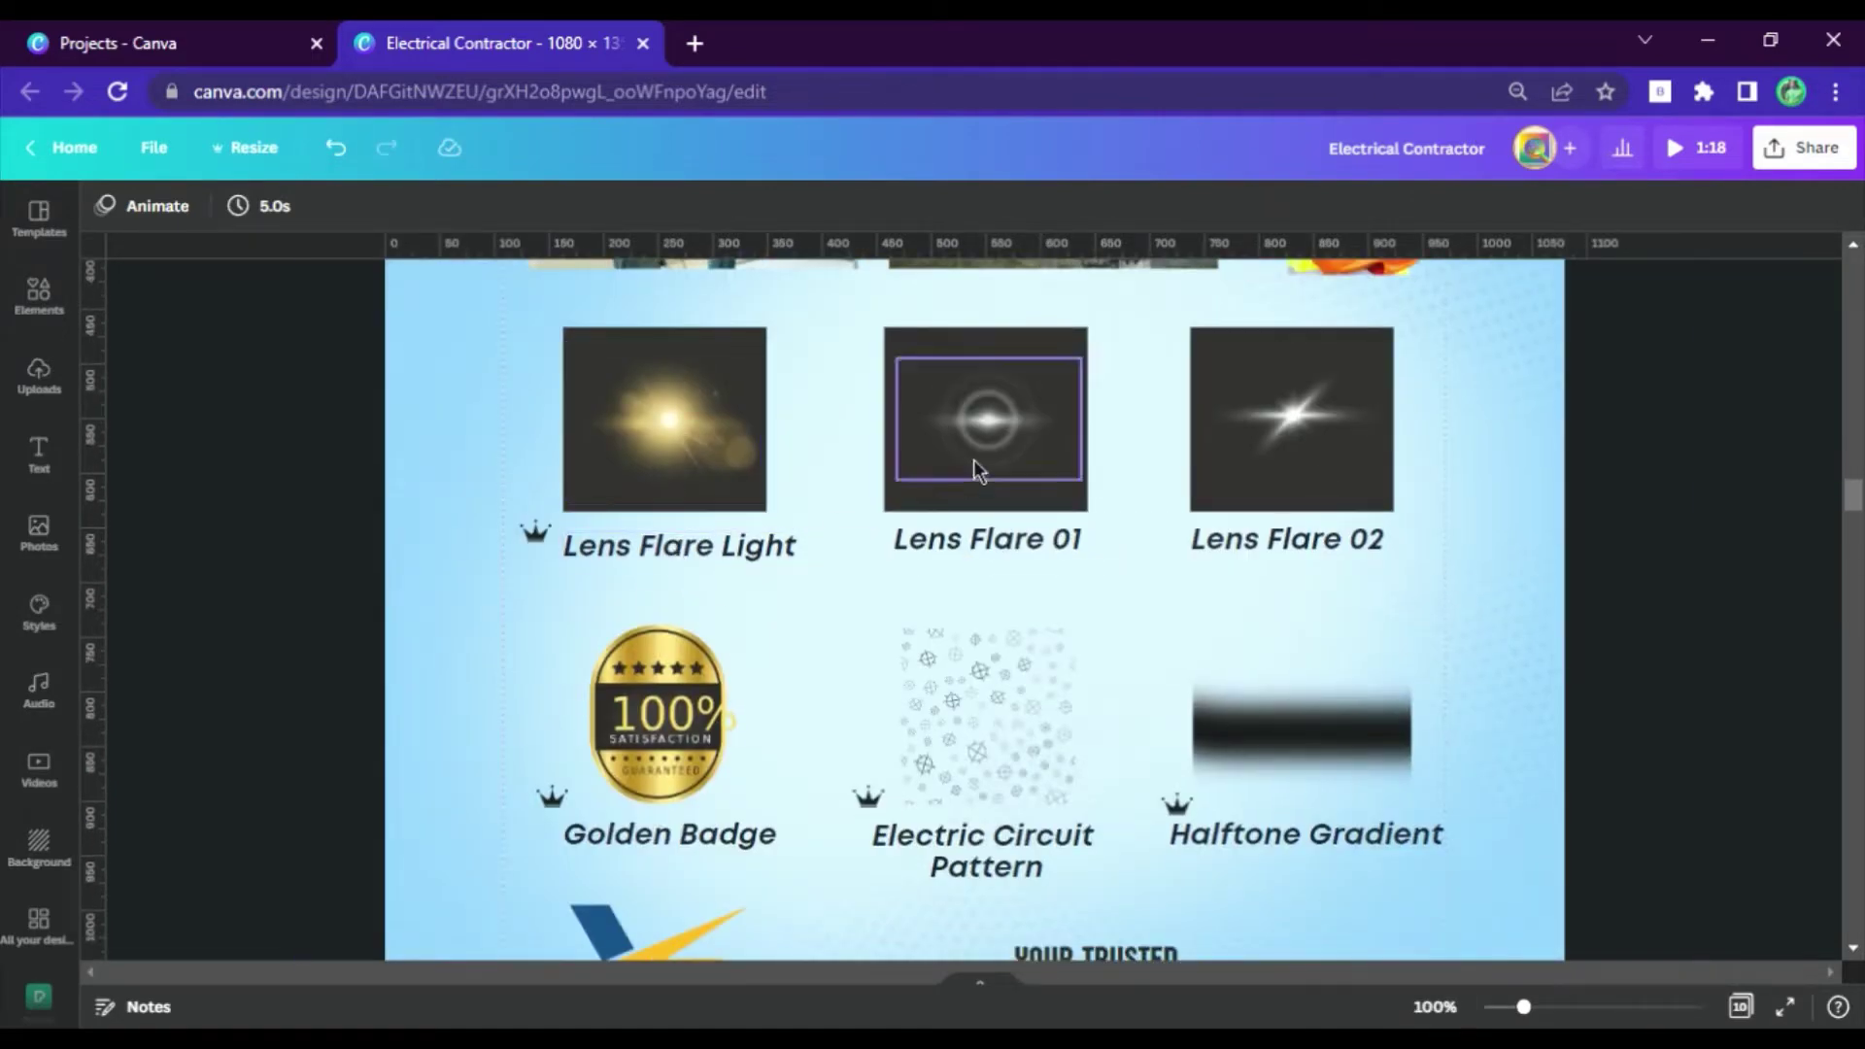
{"action": "scroll", "coordinate": [1319, 577], "scroll_direction": "down", "scroll_amount": 3}
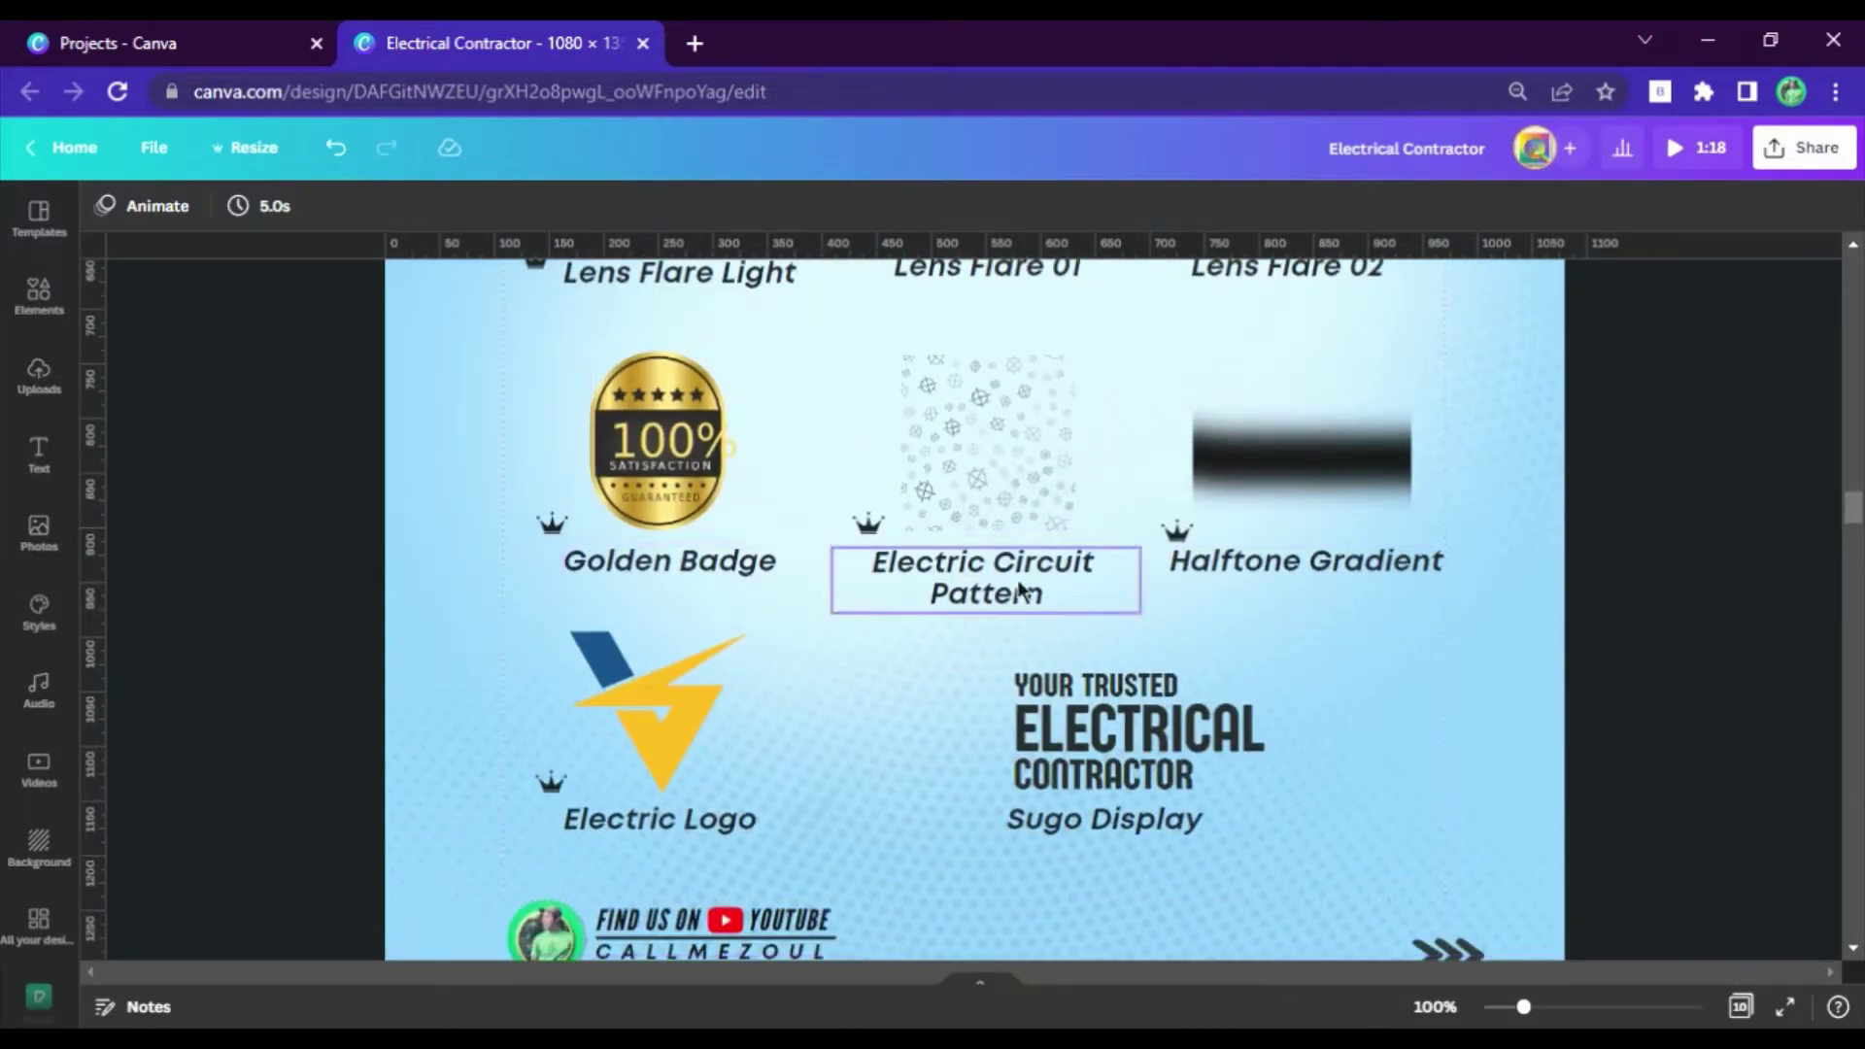
{"action": "scroll", "coordinate": [1354, 574], "scroll_direction": "down", "scroll_amount": 3}
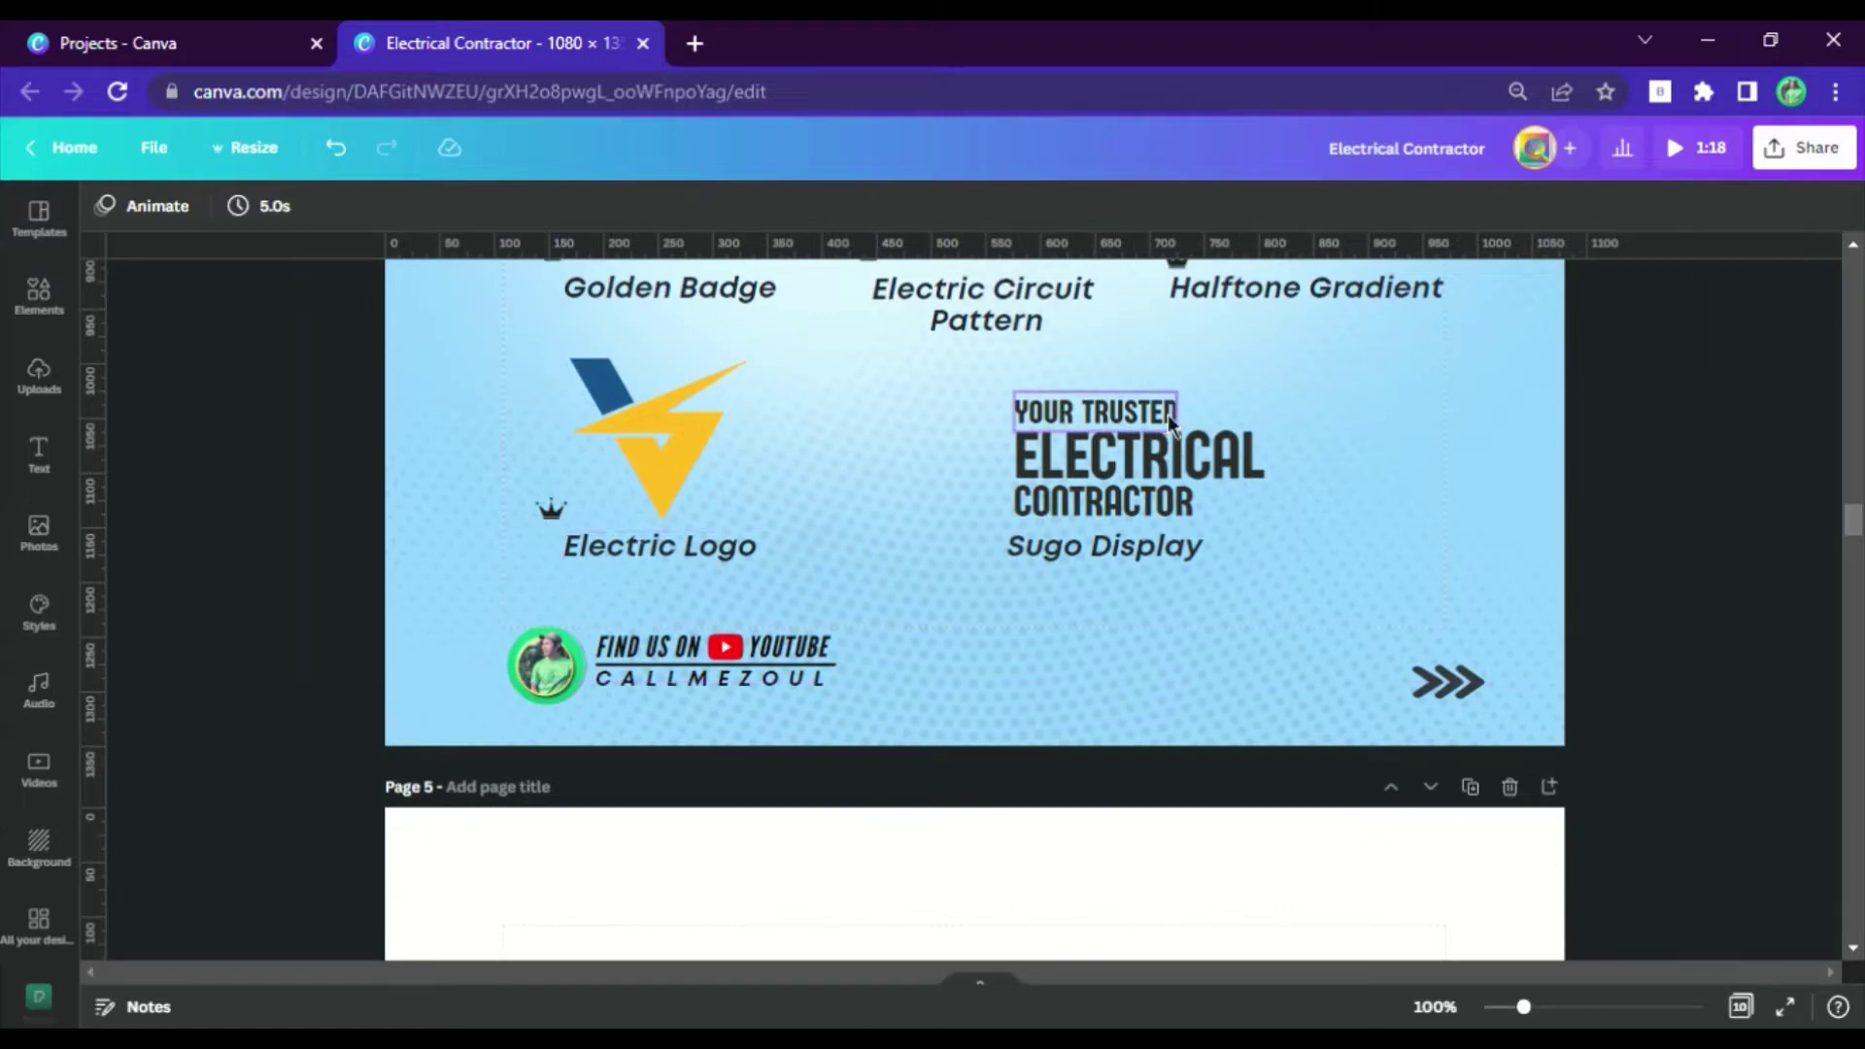
{"action": "left_click", "coordinate": [1435, 1006]}
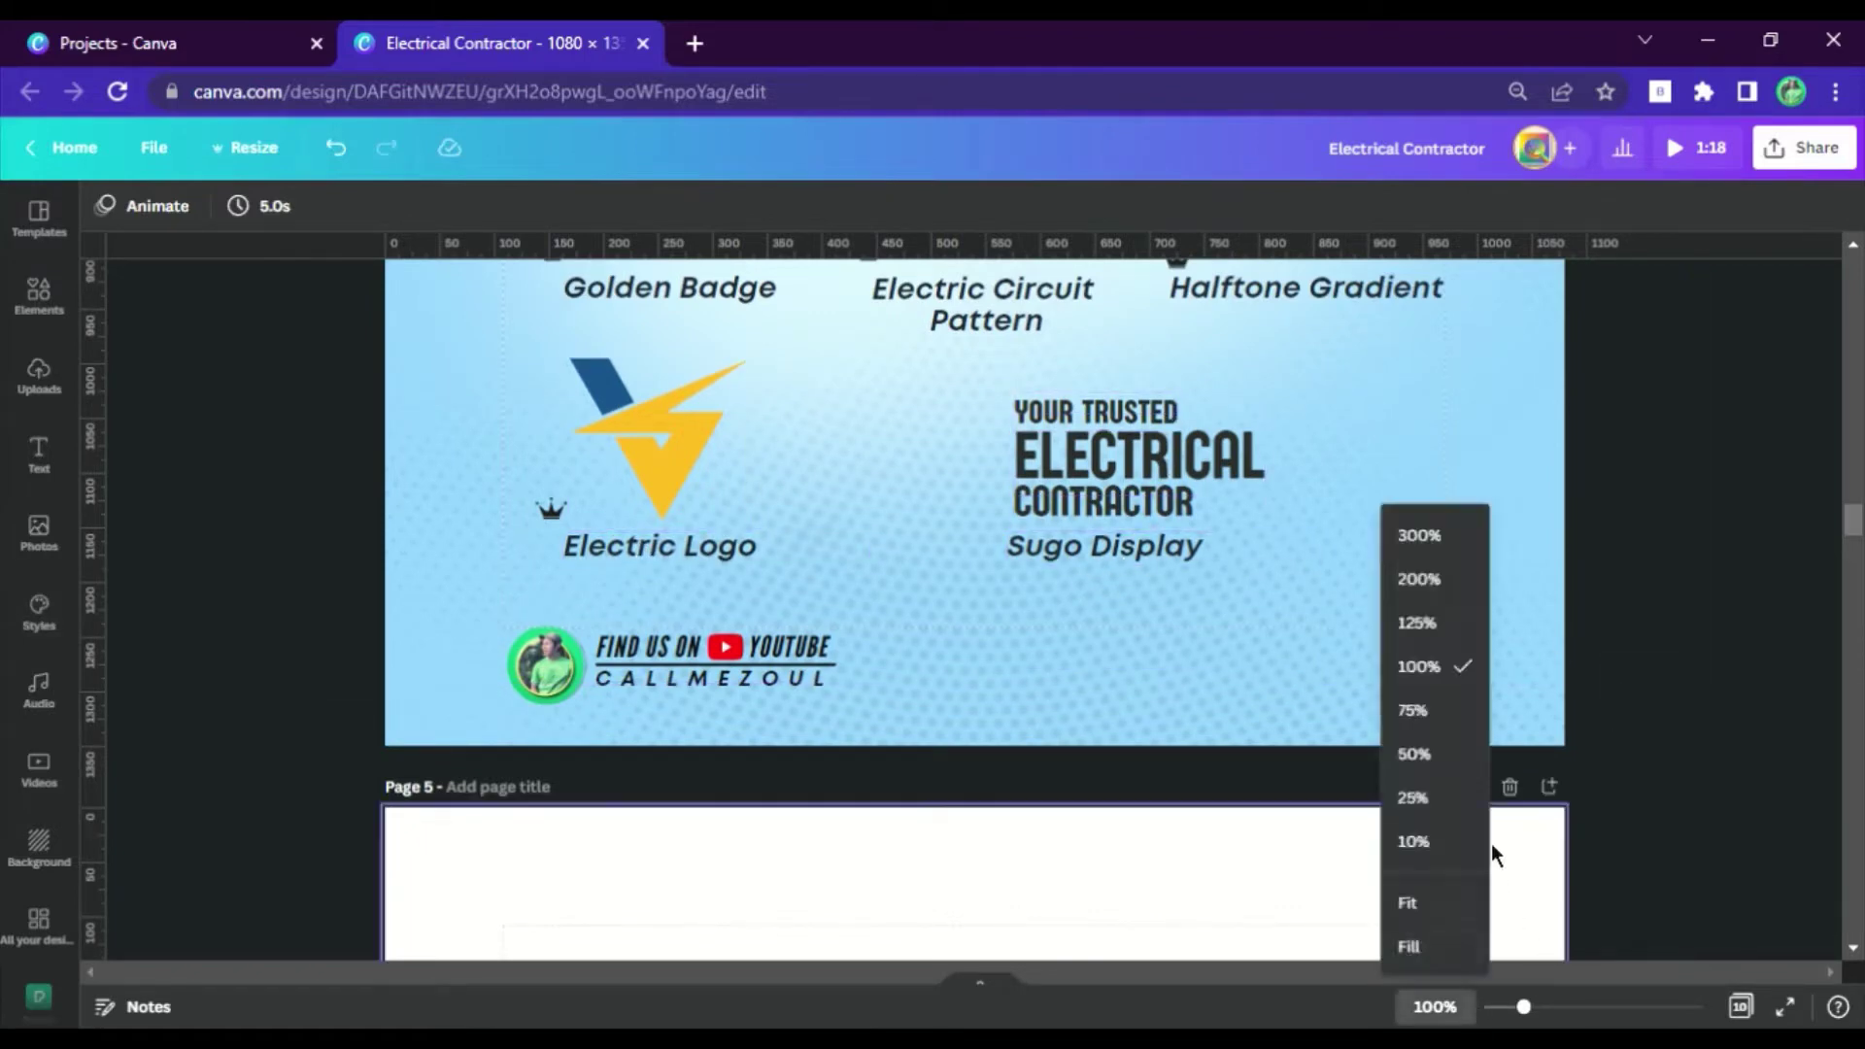
{"action": "left_click", "coordinate": [1453, 756]}
Copy the indoor electricians photo and the power-line photo from the assets page onto blank page 5.
{"action": "scroll", "coordinate": [1250, 594], "scroll_direction": "up", "scroll_amount": 5}
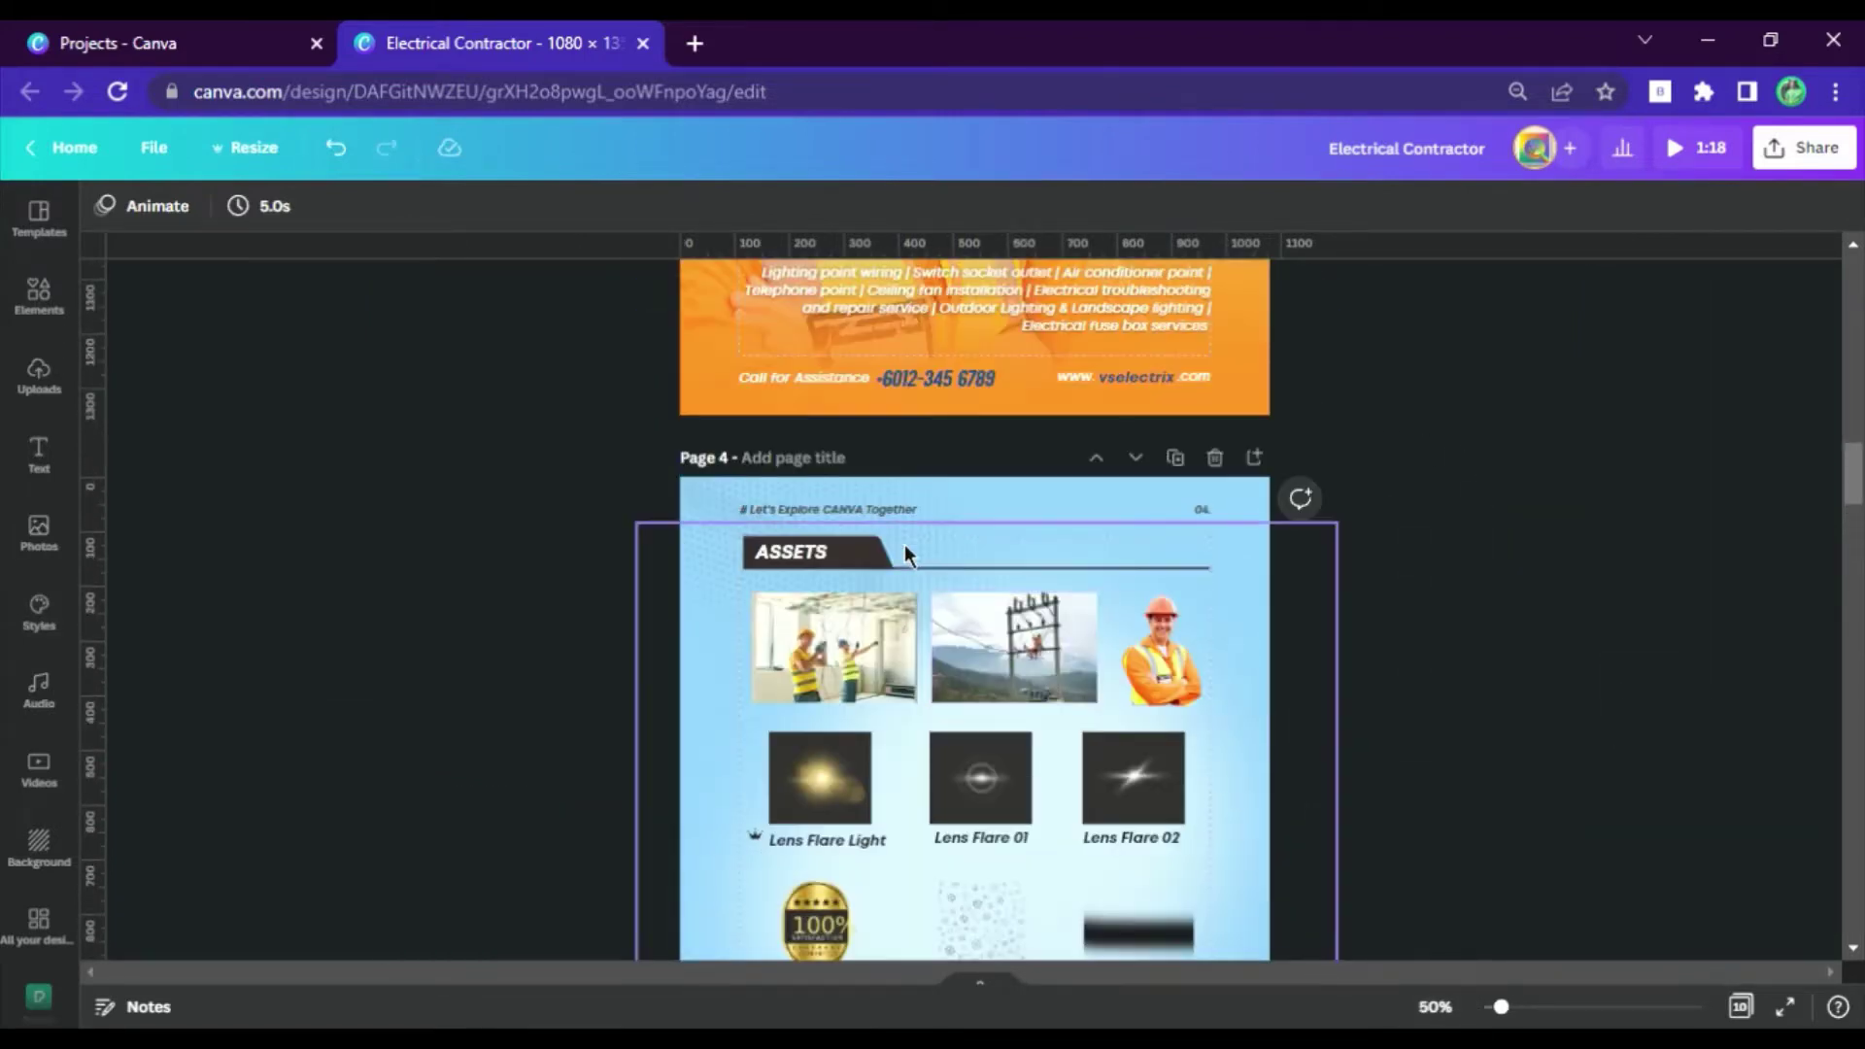
{"action": "left_click", "coordinate": [1047, 637]}
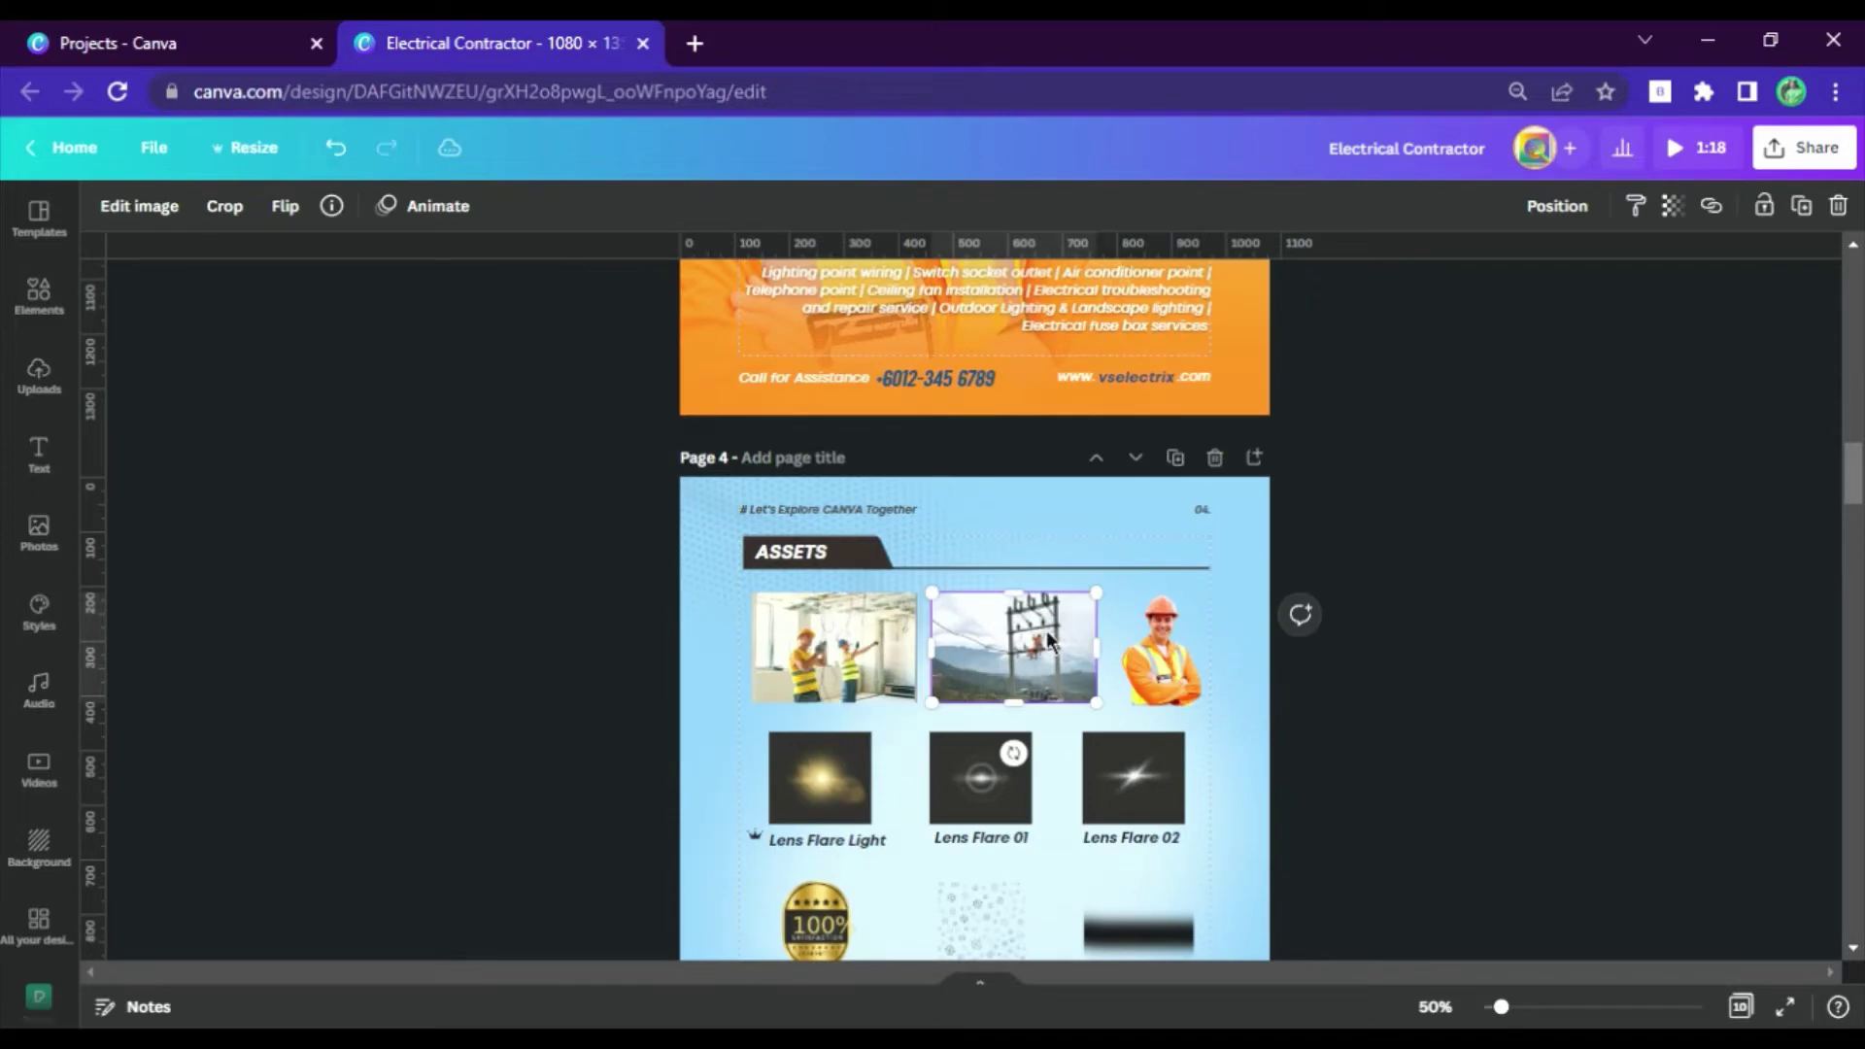
{"action": "left_click", "coordinate": [868, 653], "text": "shift"}
{"action": "left_click", "coordinate": [1139, 615], "text": "shift"}
{"action": "scroll", "coordinate": [1069, 632], "scroll_direction": "down", "scroll_amount": 7}
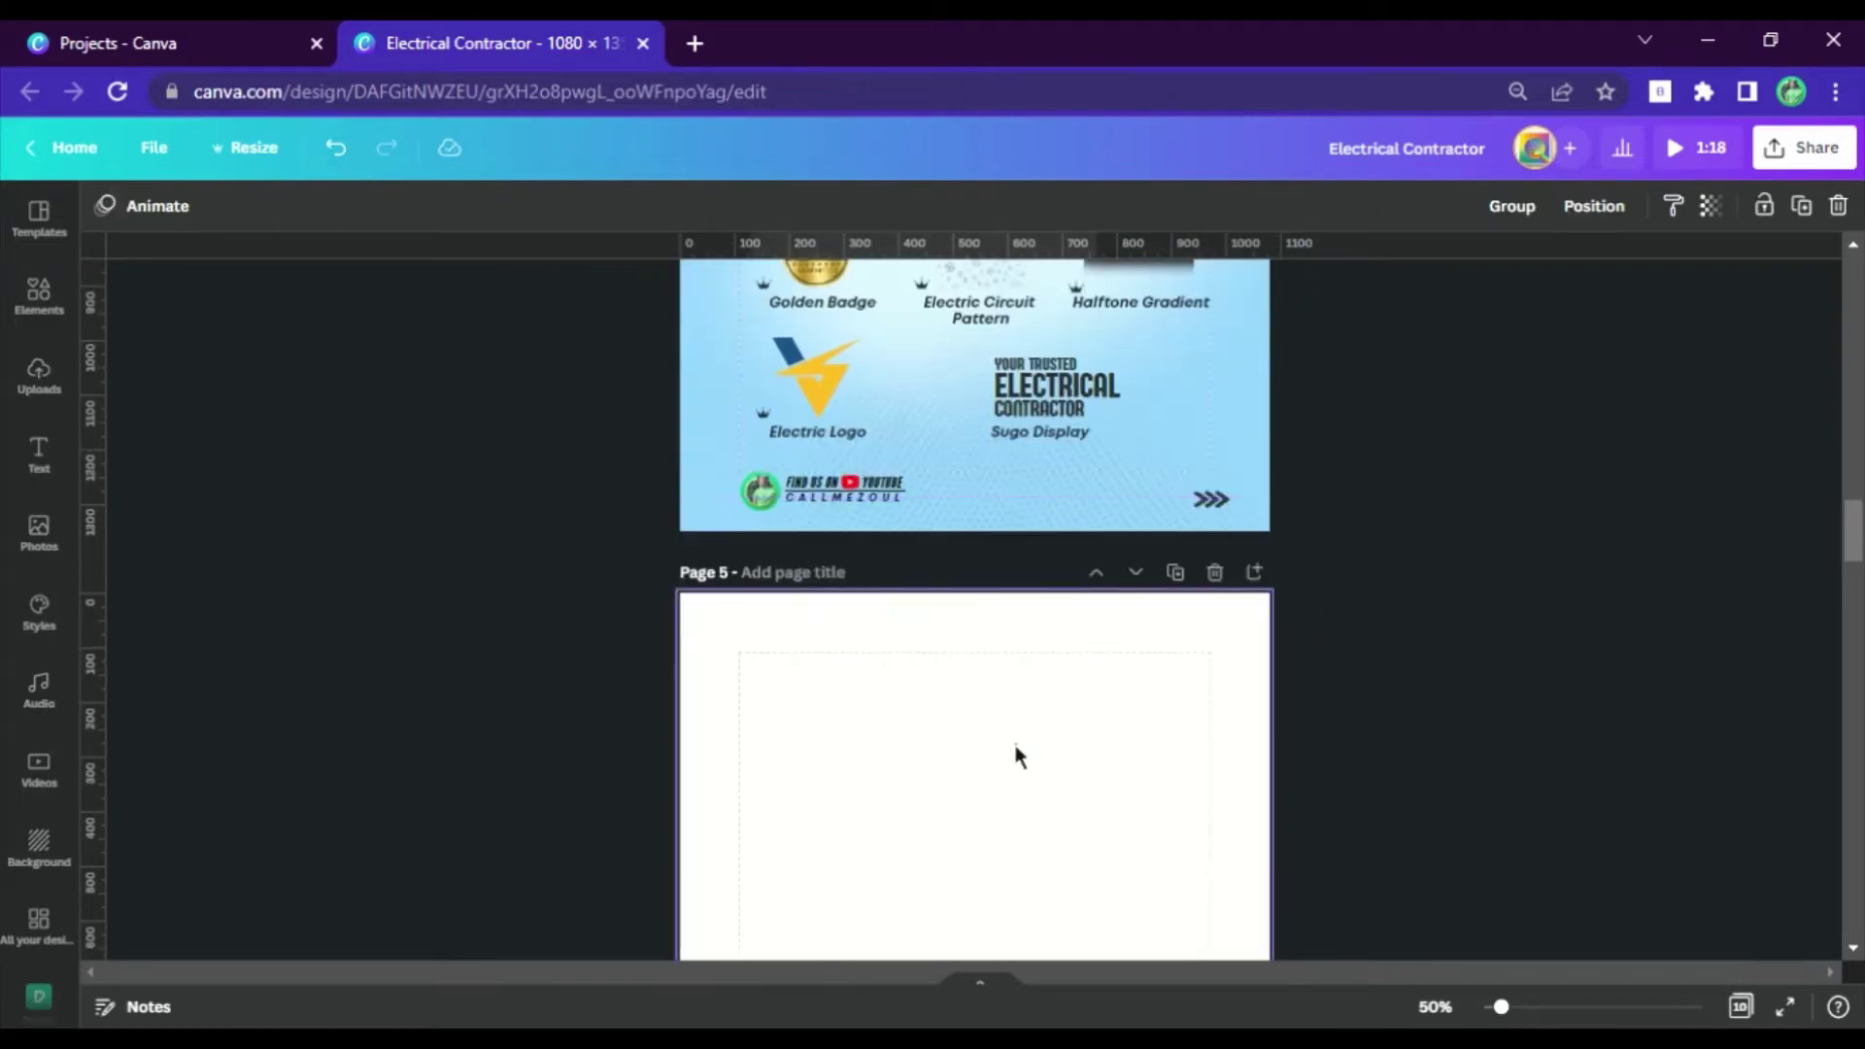
{"action": "left_click", "coordinate": [1017, 757]}
{"action": "key", "text": "ctrl+v"}
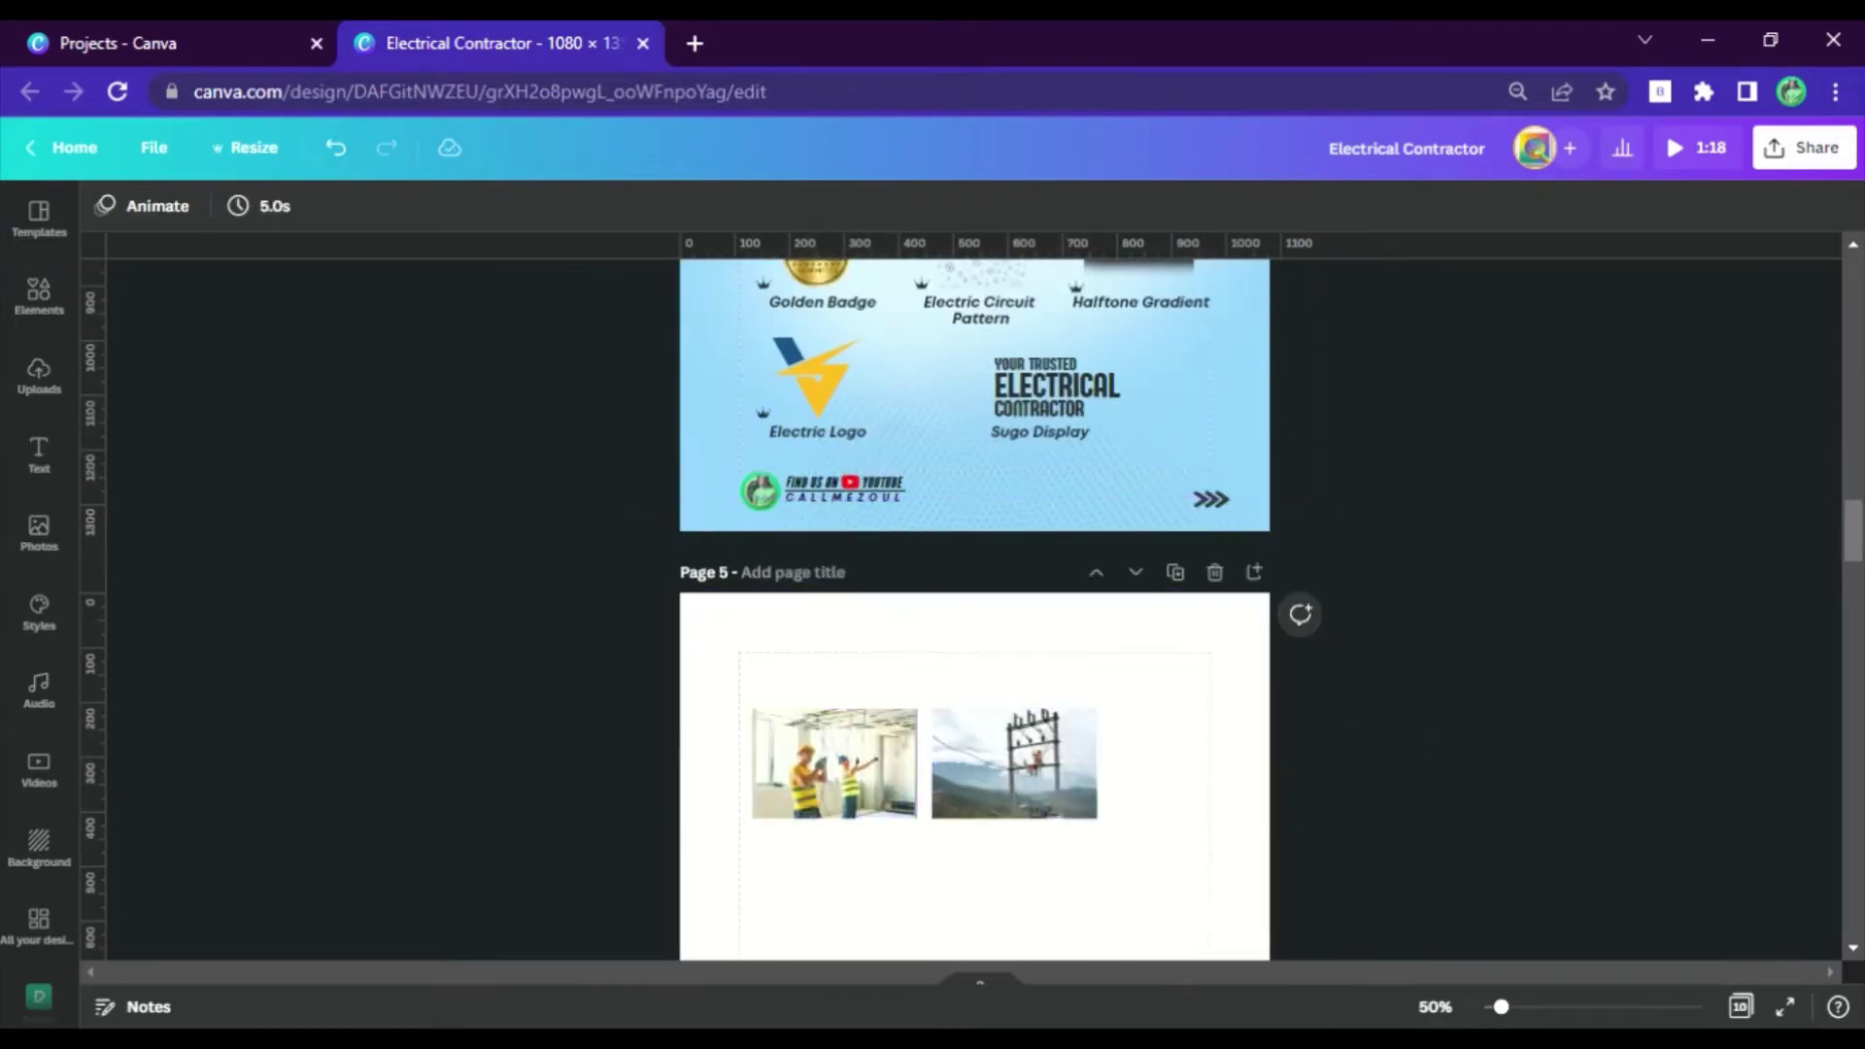
Give the power-line photo on page 5 the Sea Blue duotone effect.
{"action": "left_click", "coordinate": [1049, 772]}
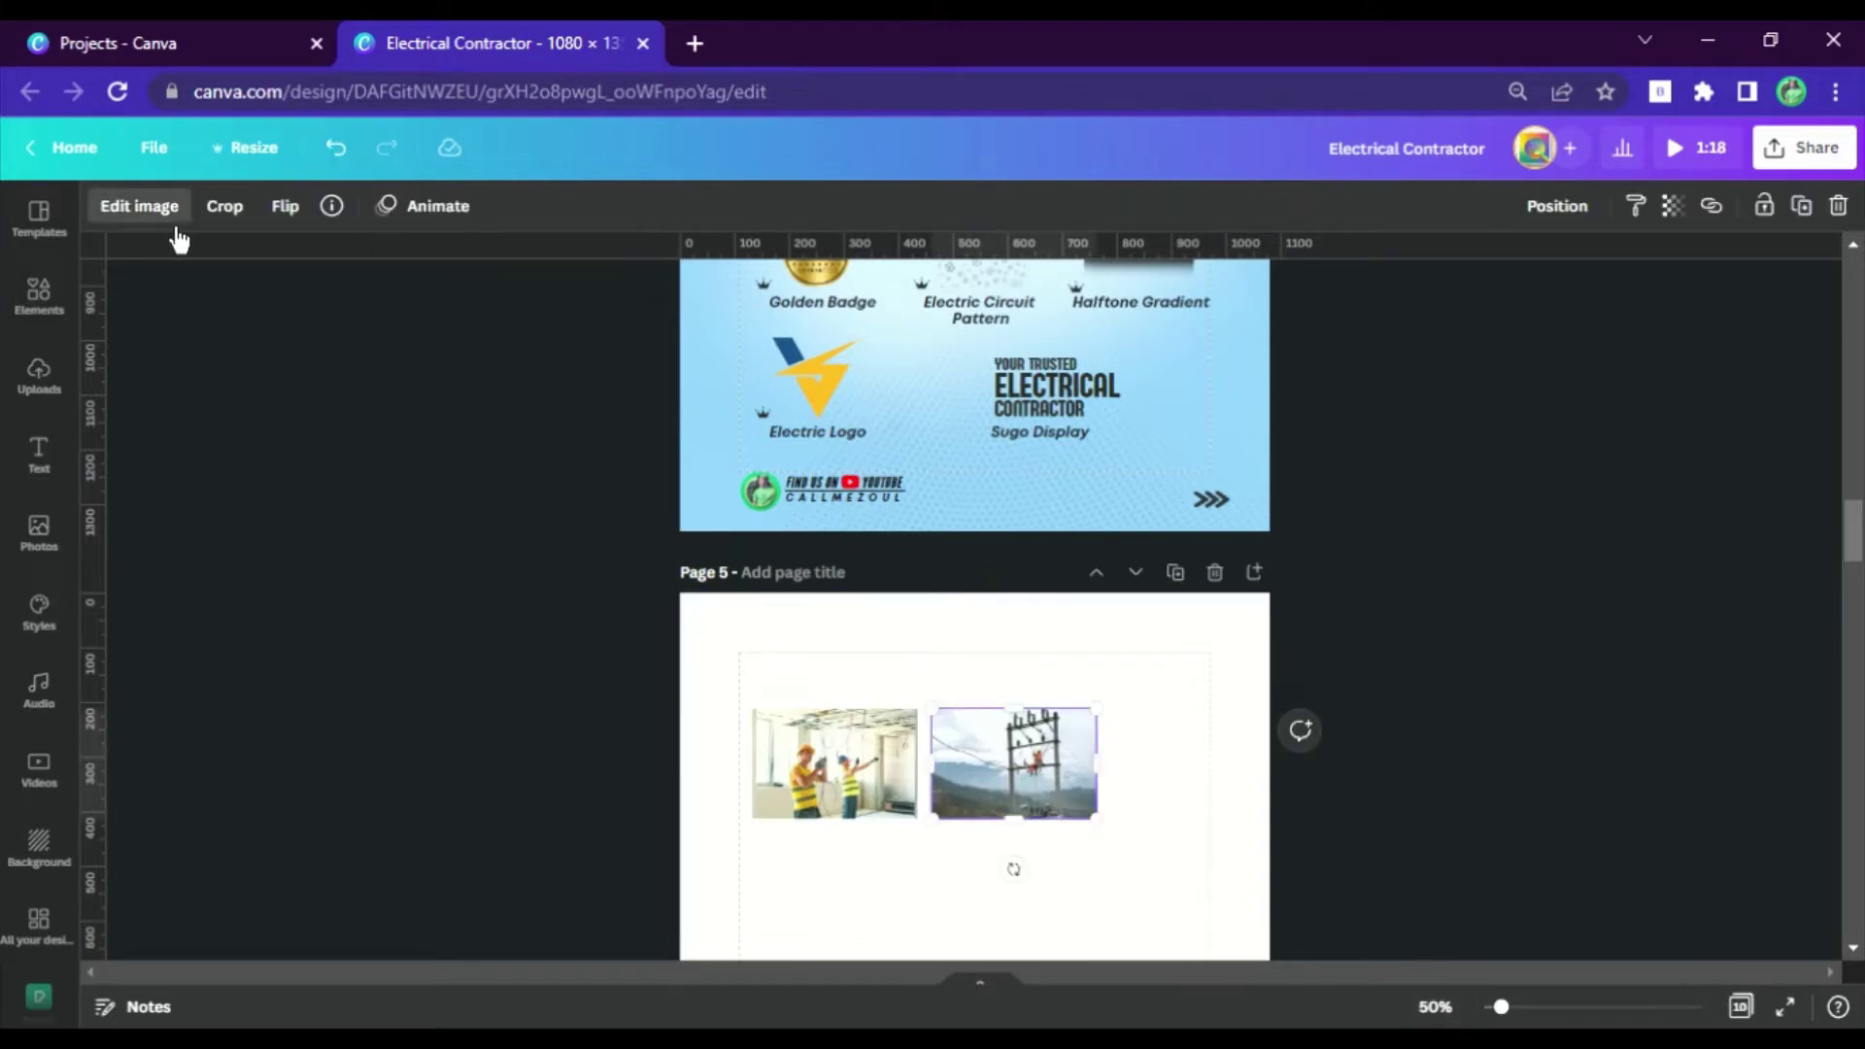
{"action": "left_click", "coordinate": [139, 206]}
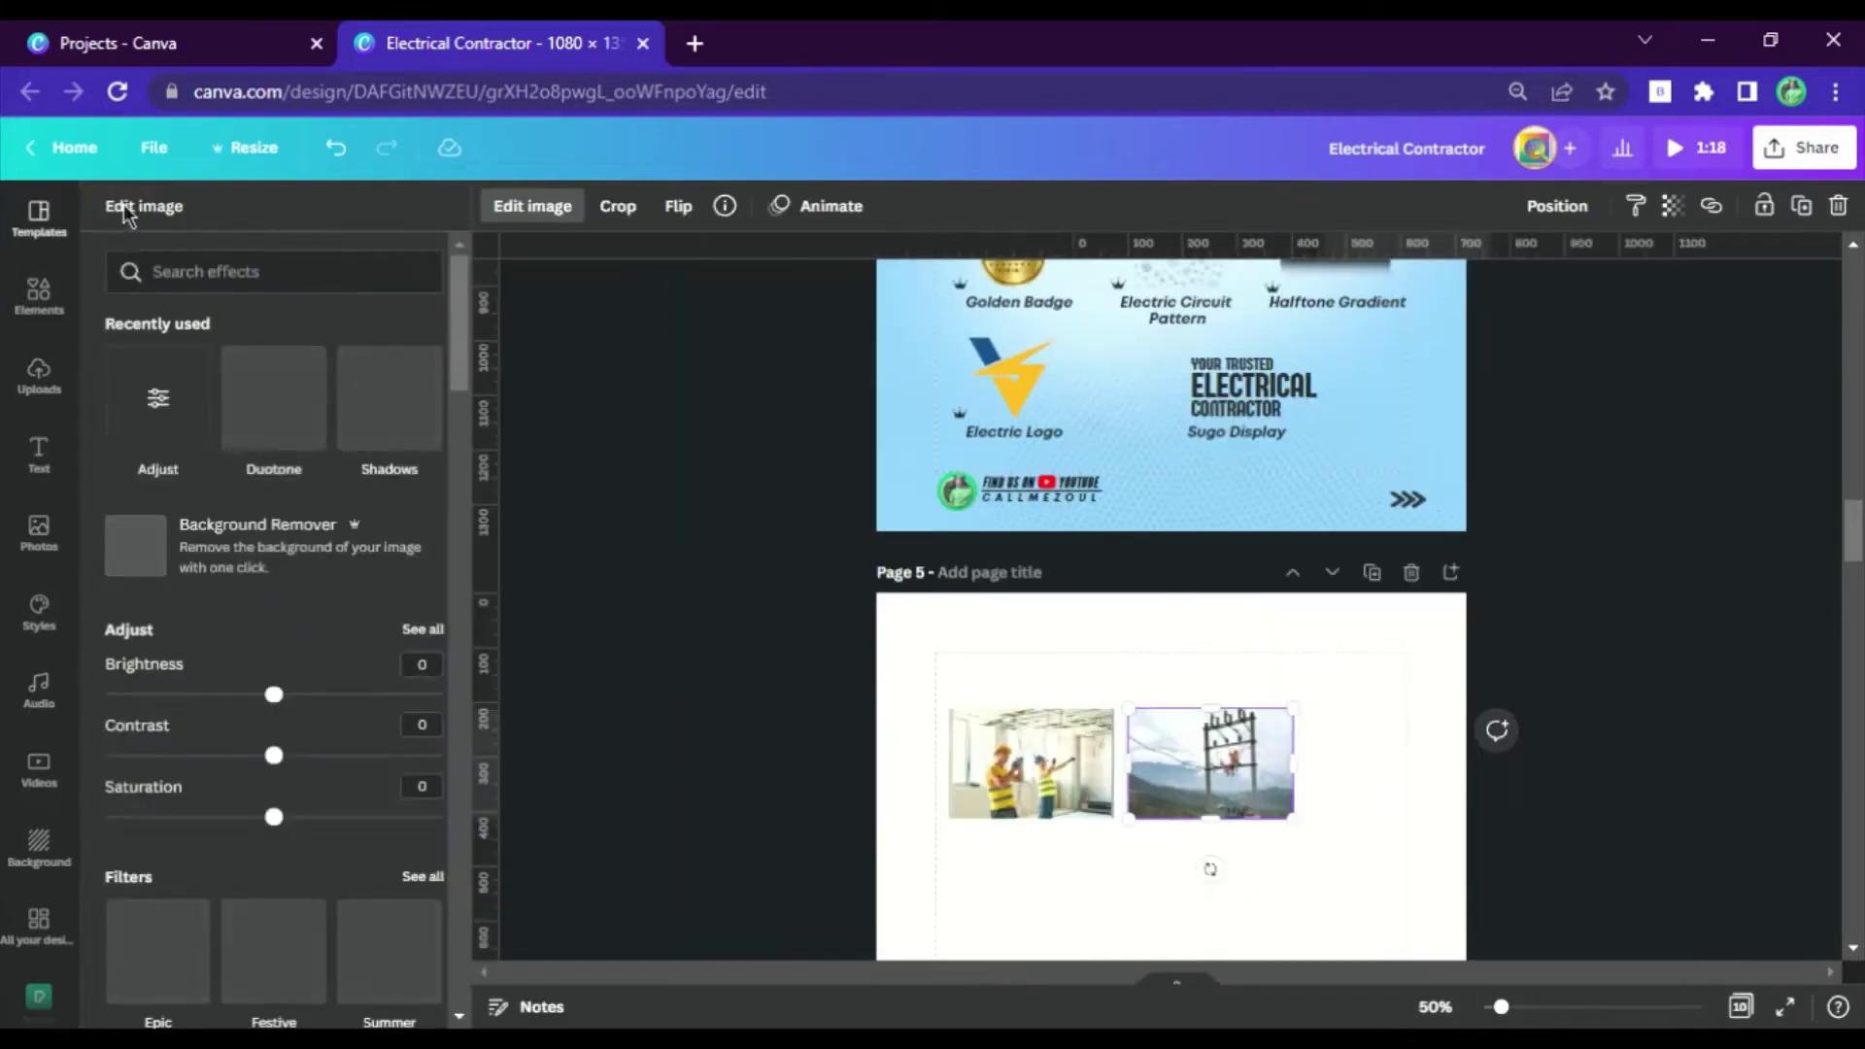
{"action": "left_click", "coordinate": [288, 398]}
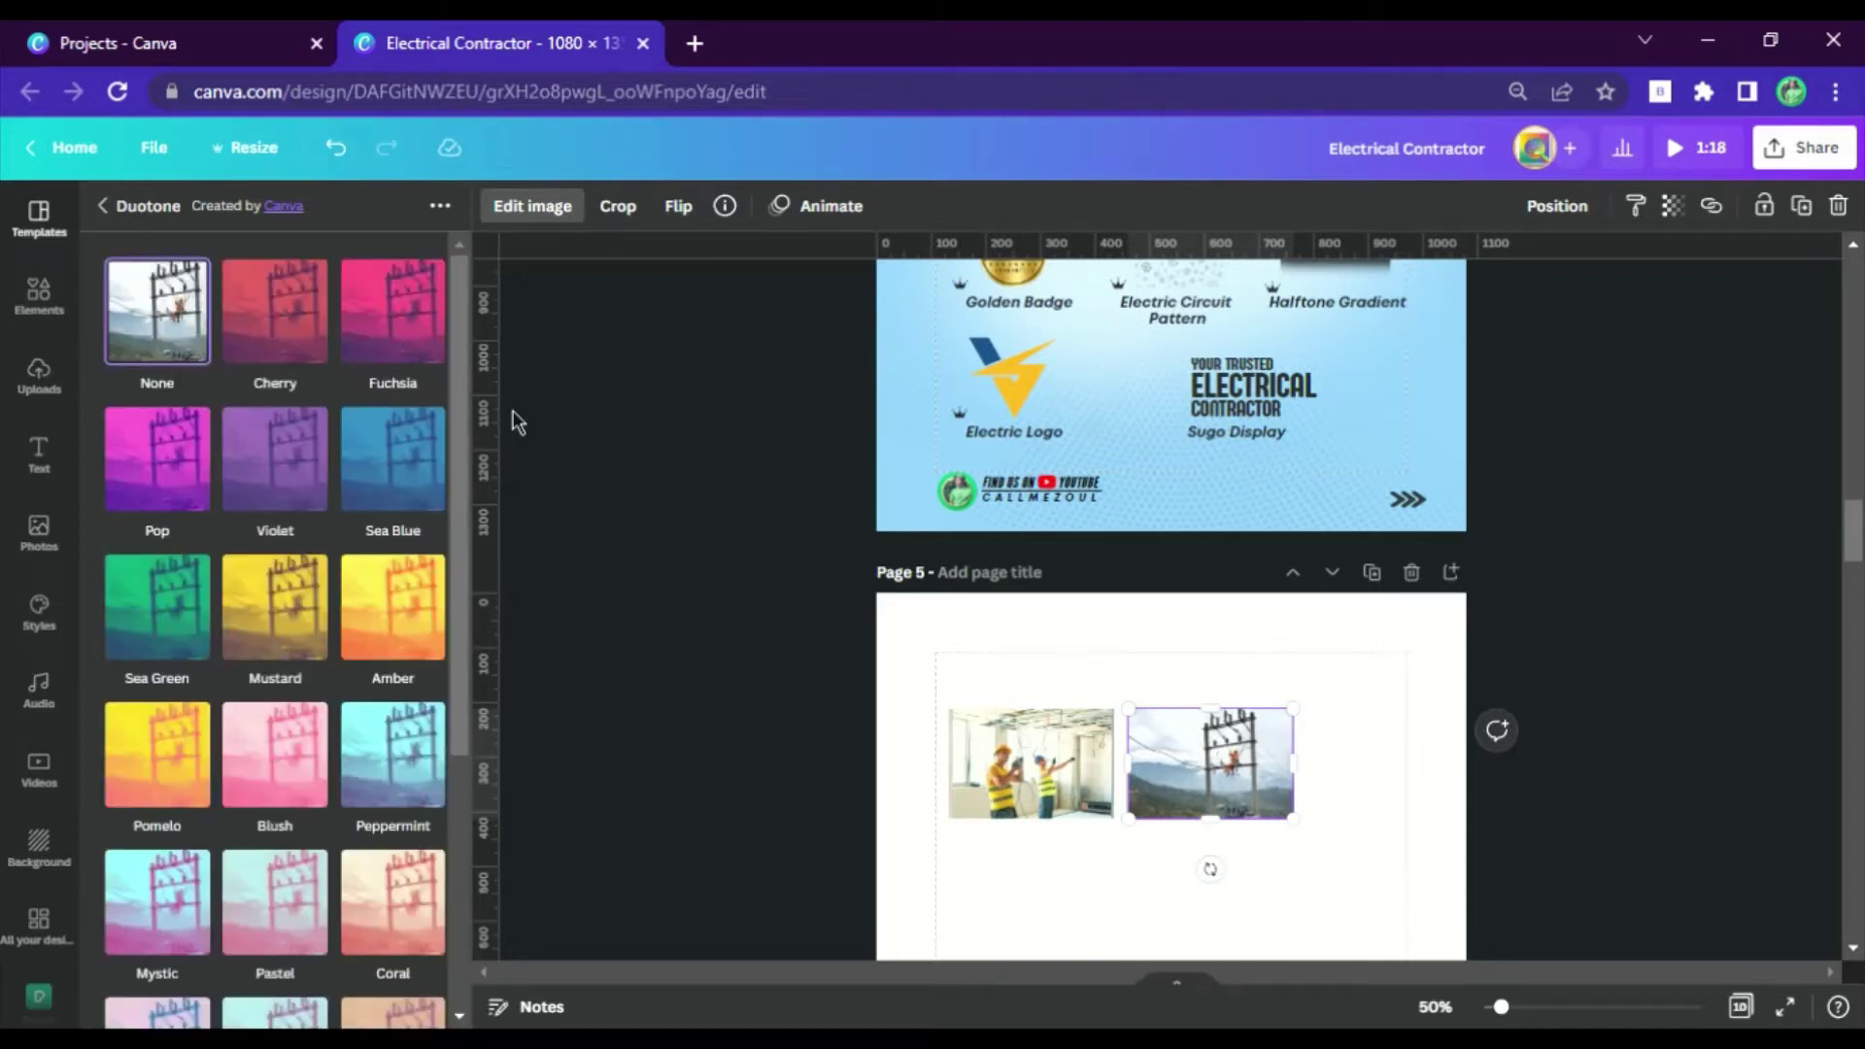
{"action": "left_click", "coordinate": [416, 491]}
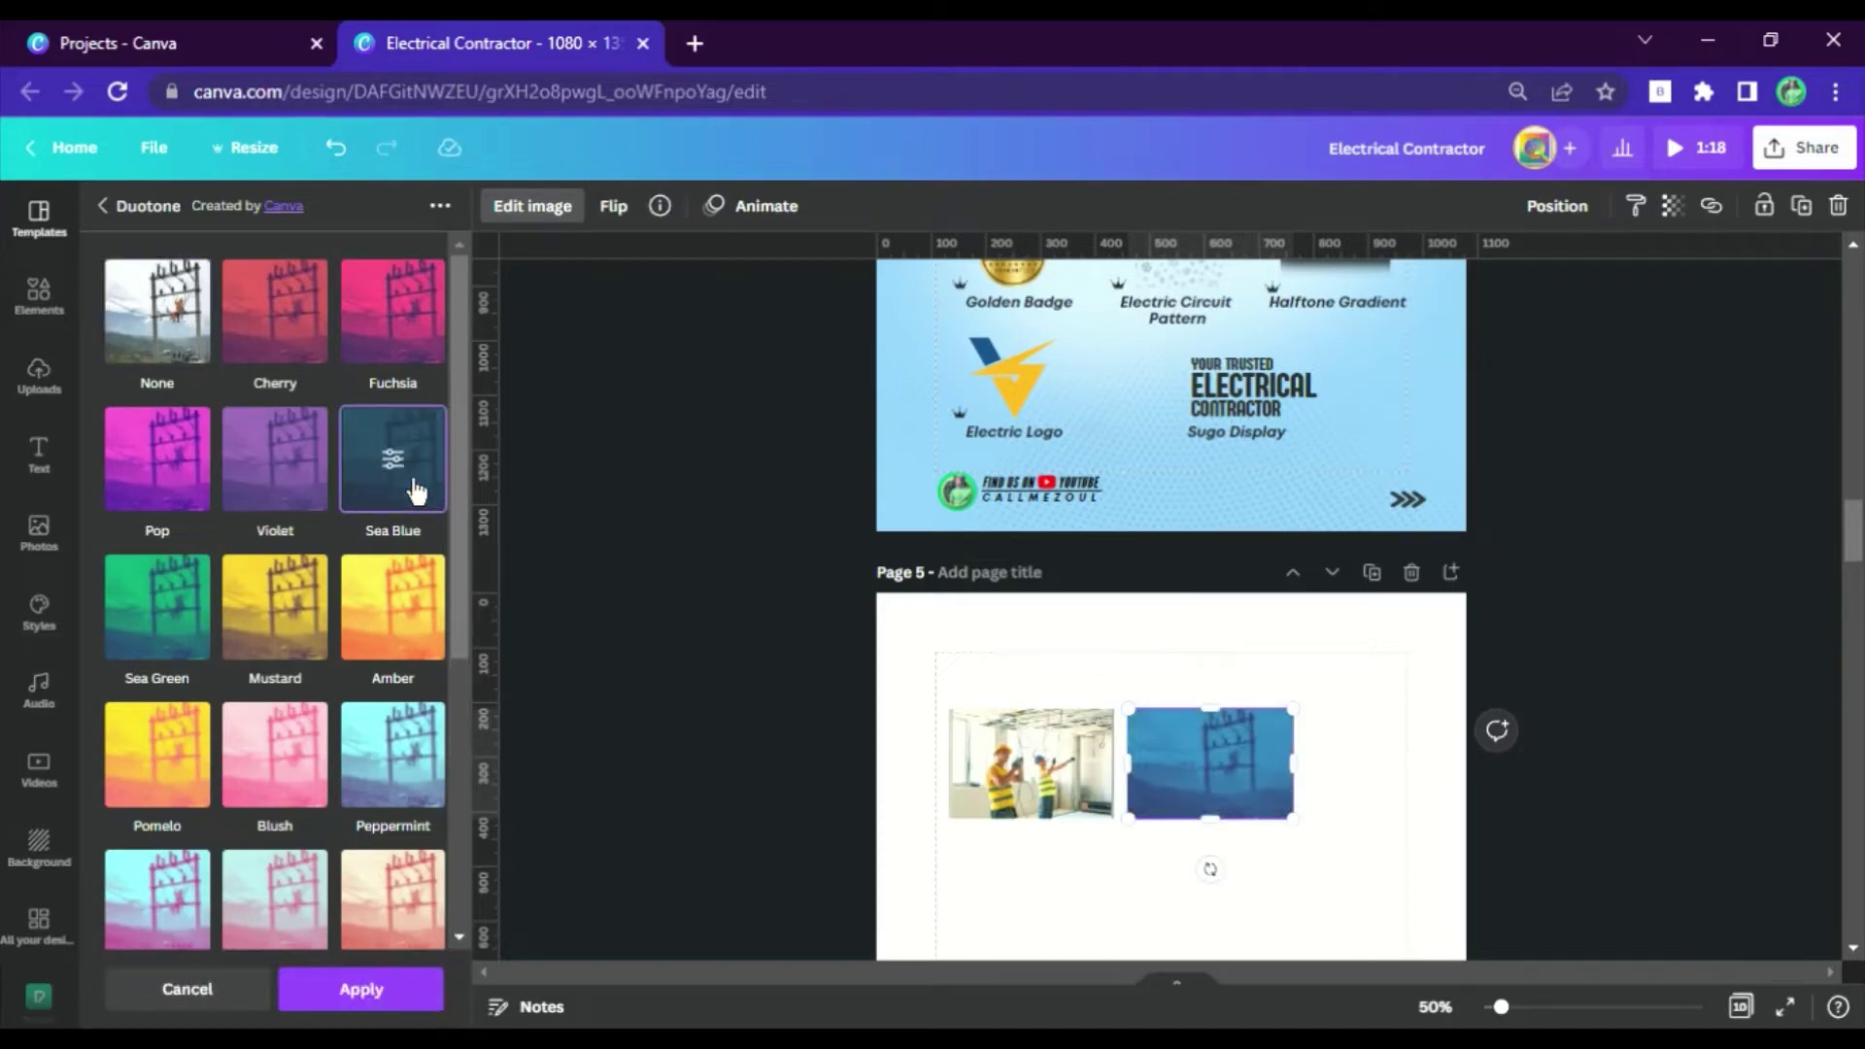
Apply the Mustard duotone effect to the indoor electricians photo on page 5.
{"action": "left_click", "coordinate": [1035, 774]}
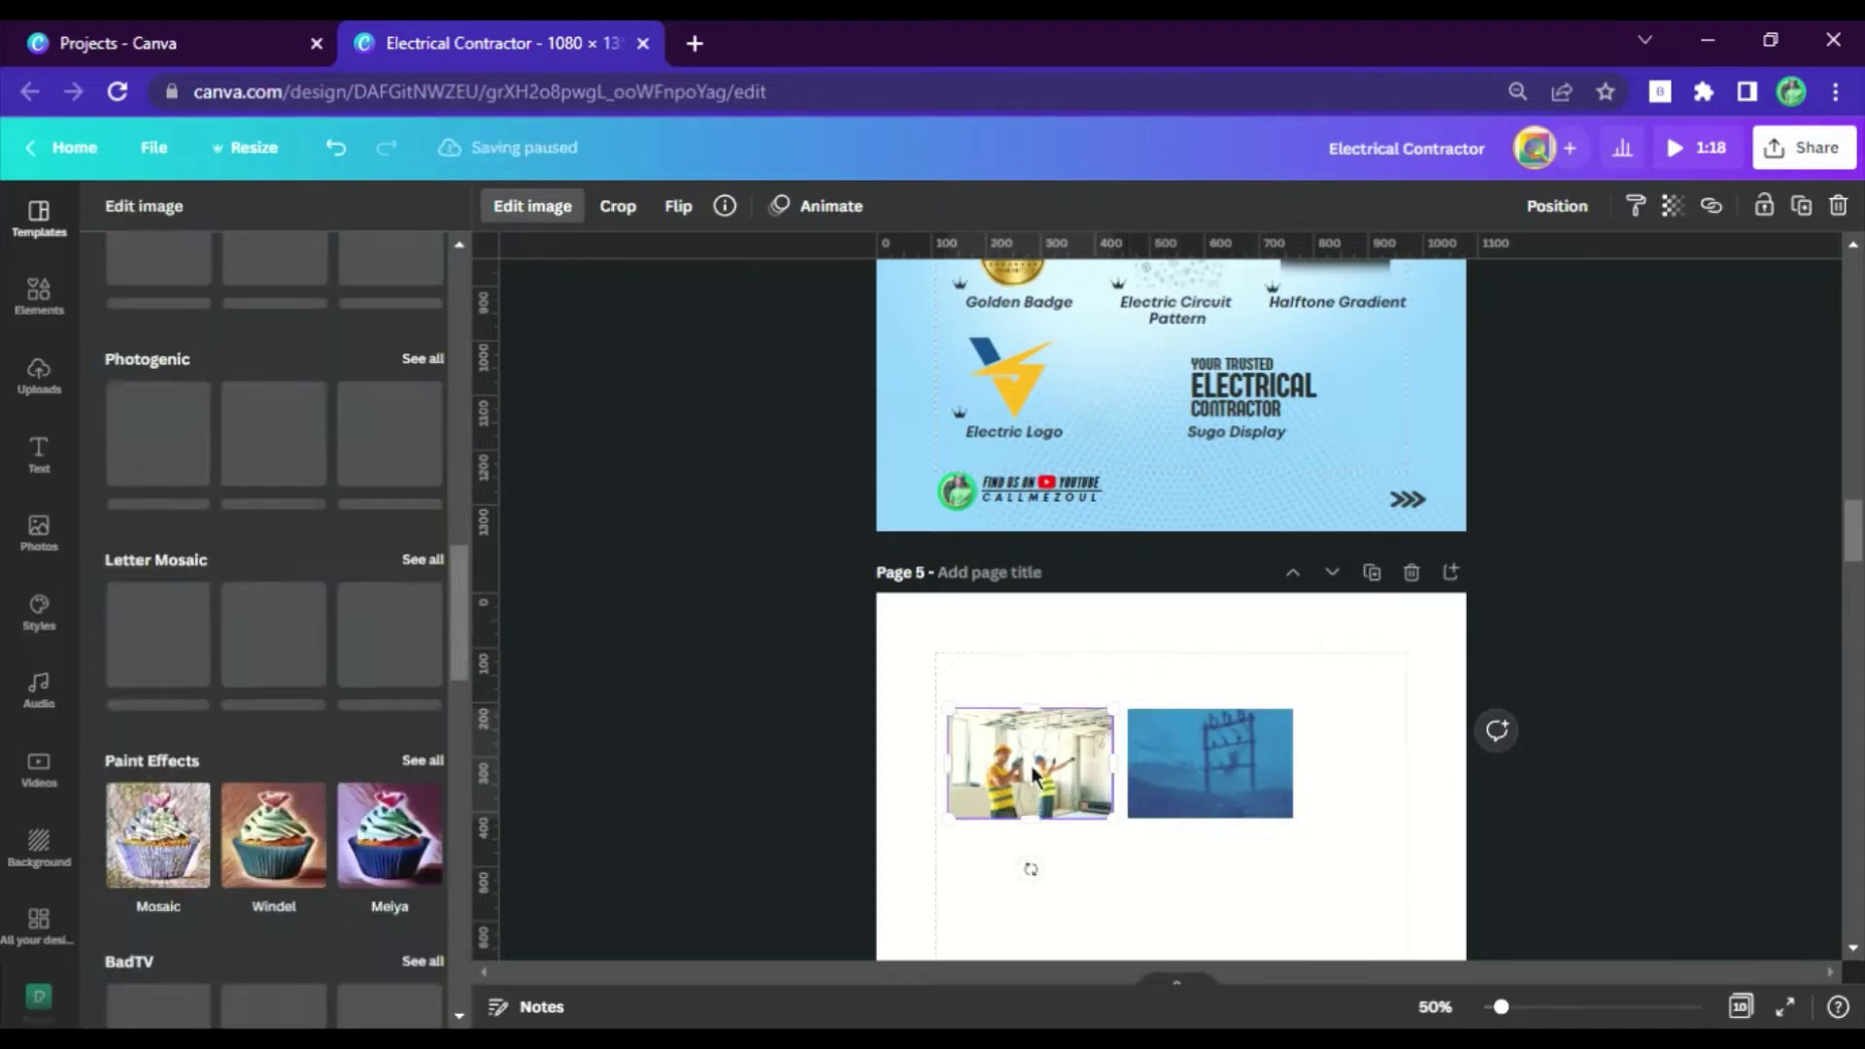
{"action": "scroll", "coordinate": [424, 450], "scroll_direction": "up", "scroll_amount": 3}
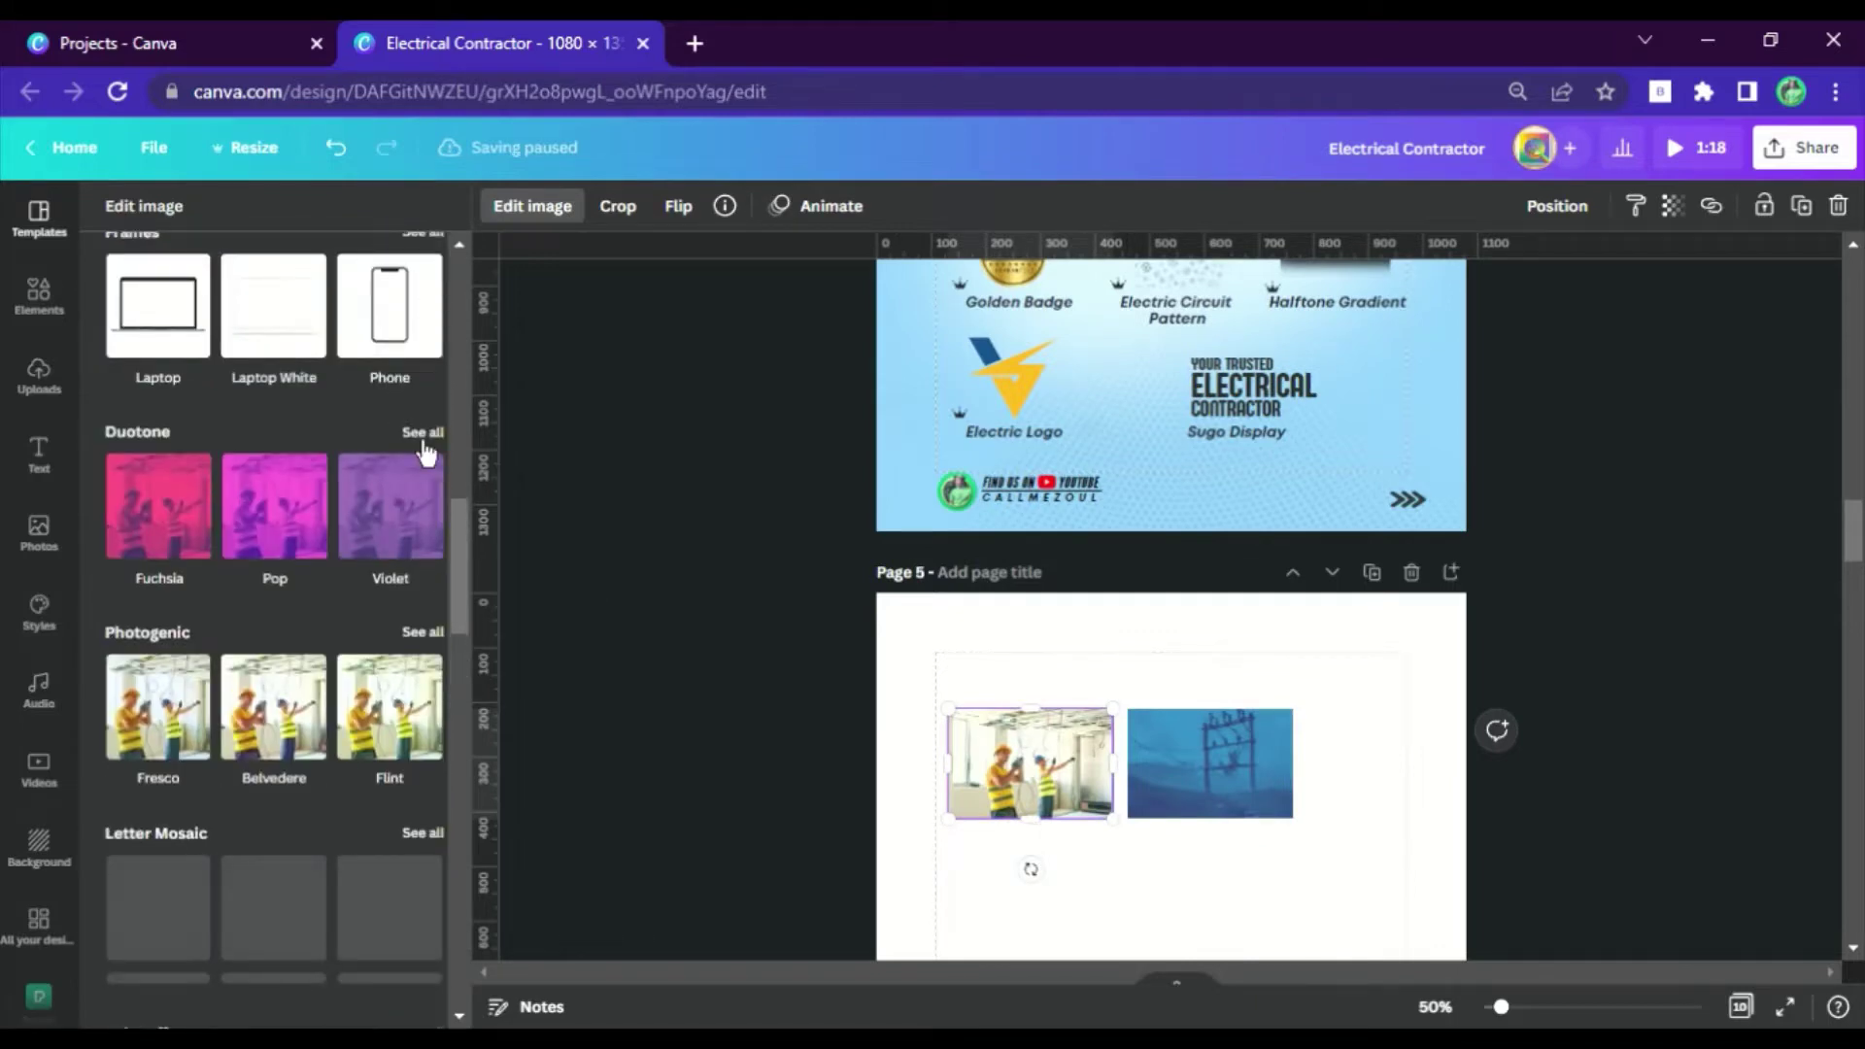
{"action": "left_click", "coordinate": [423, 438]}
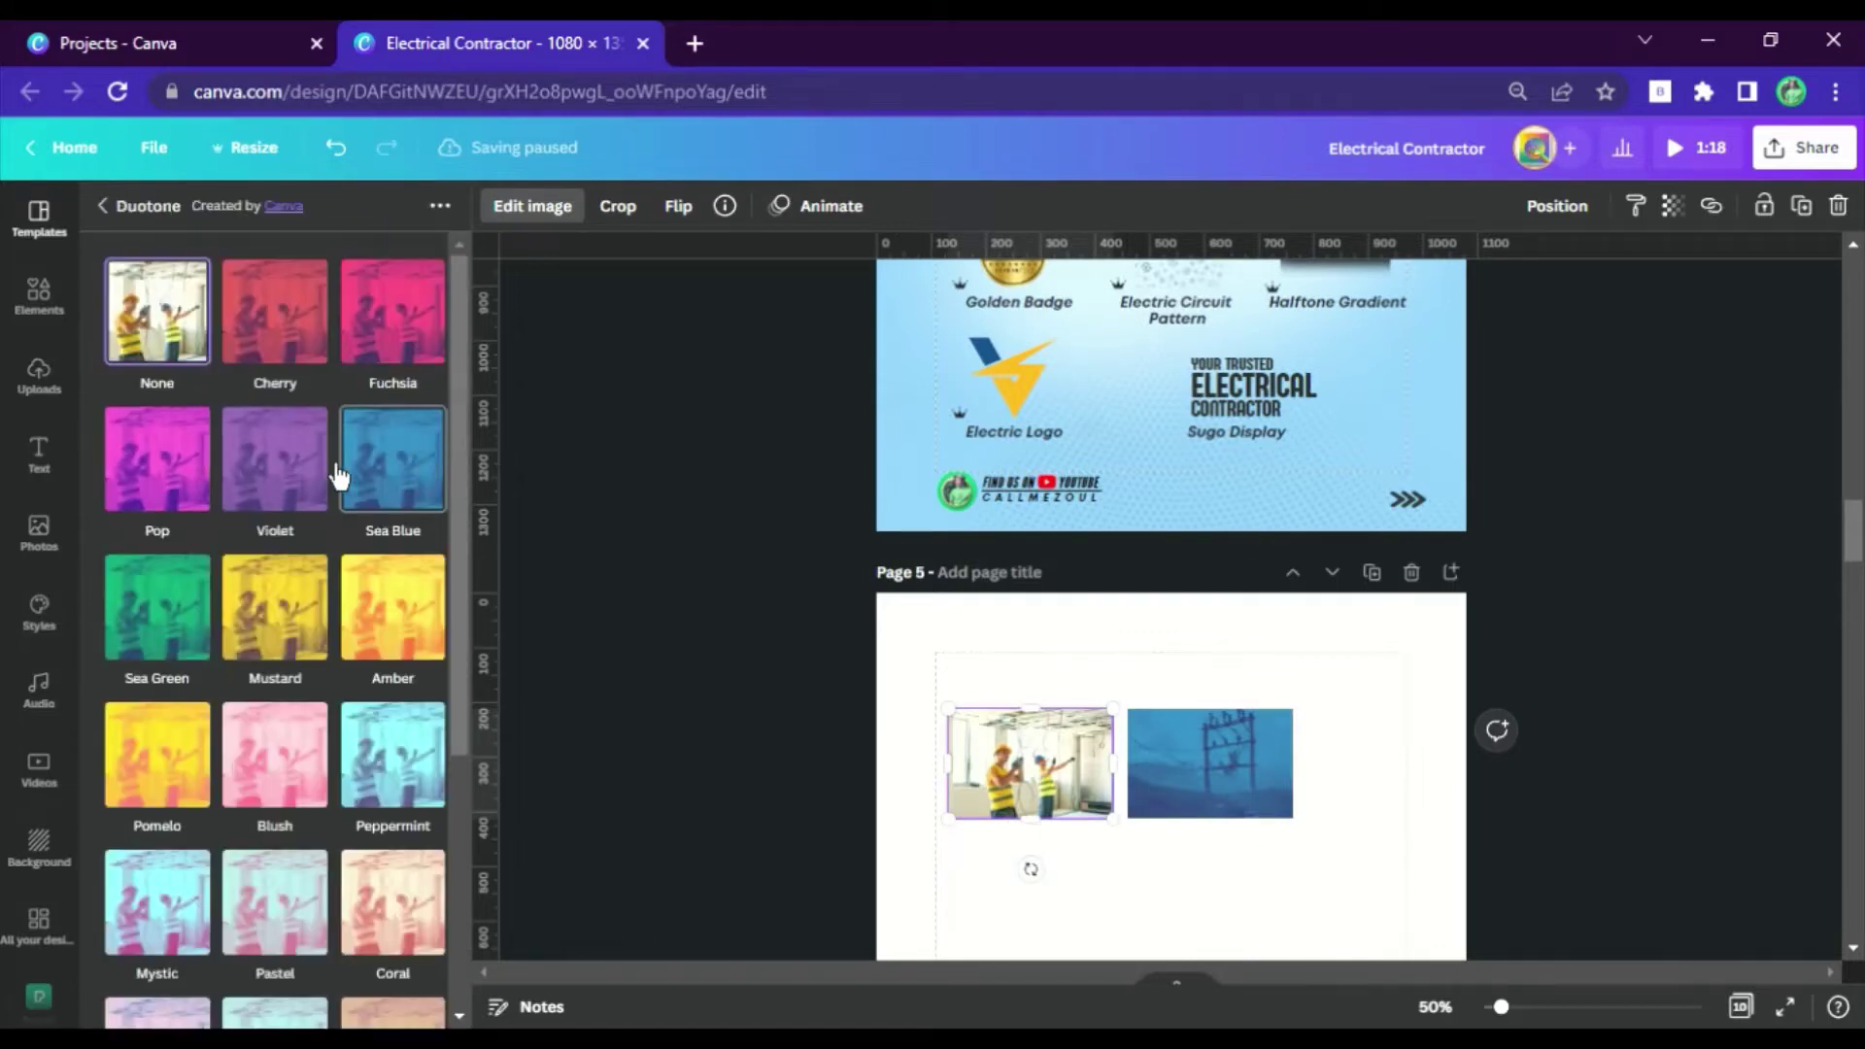
{"action": "left_click", "coordinate": [304, 666]}
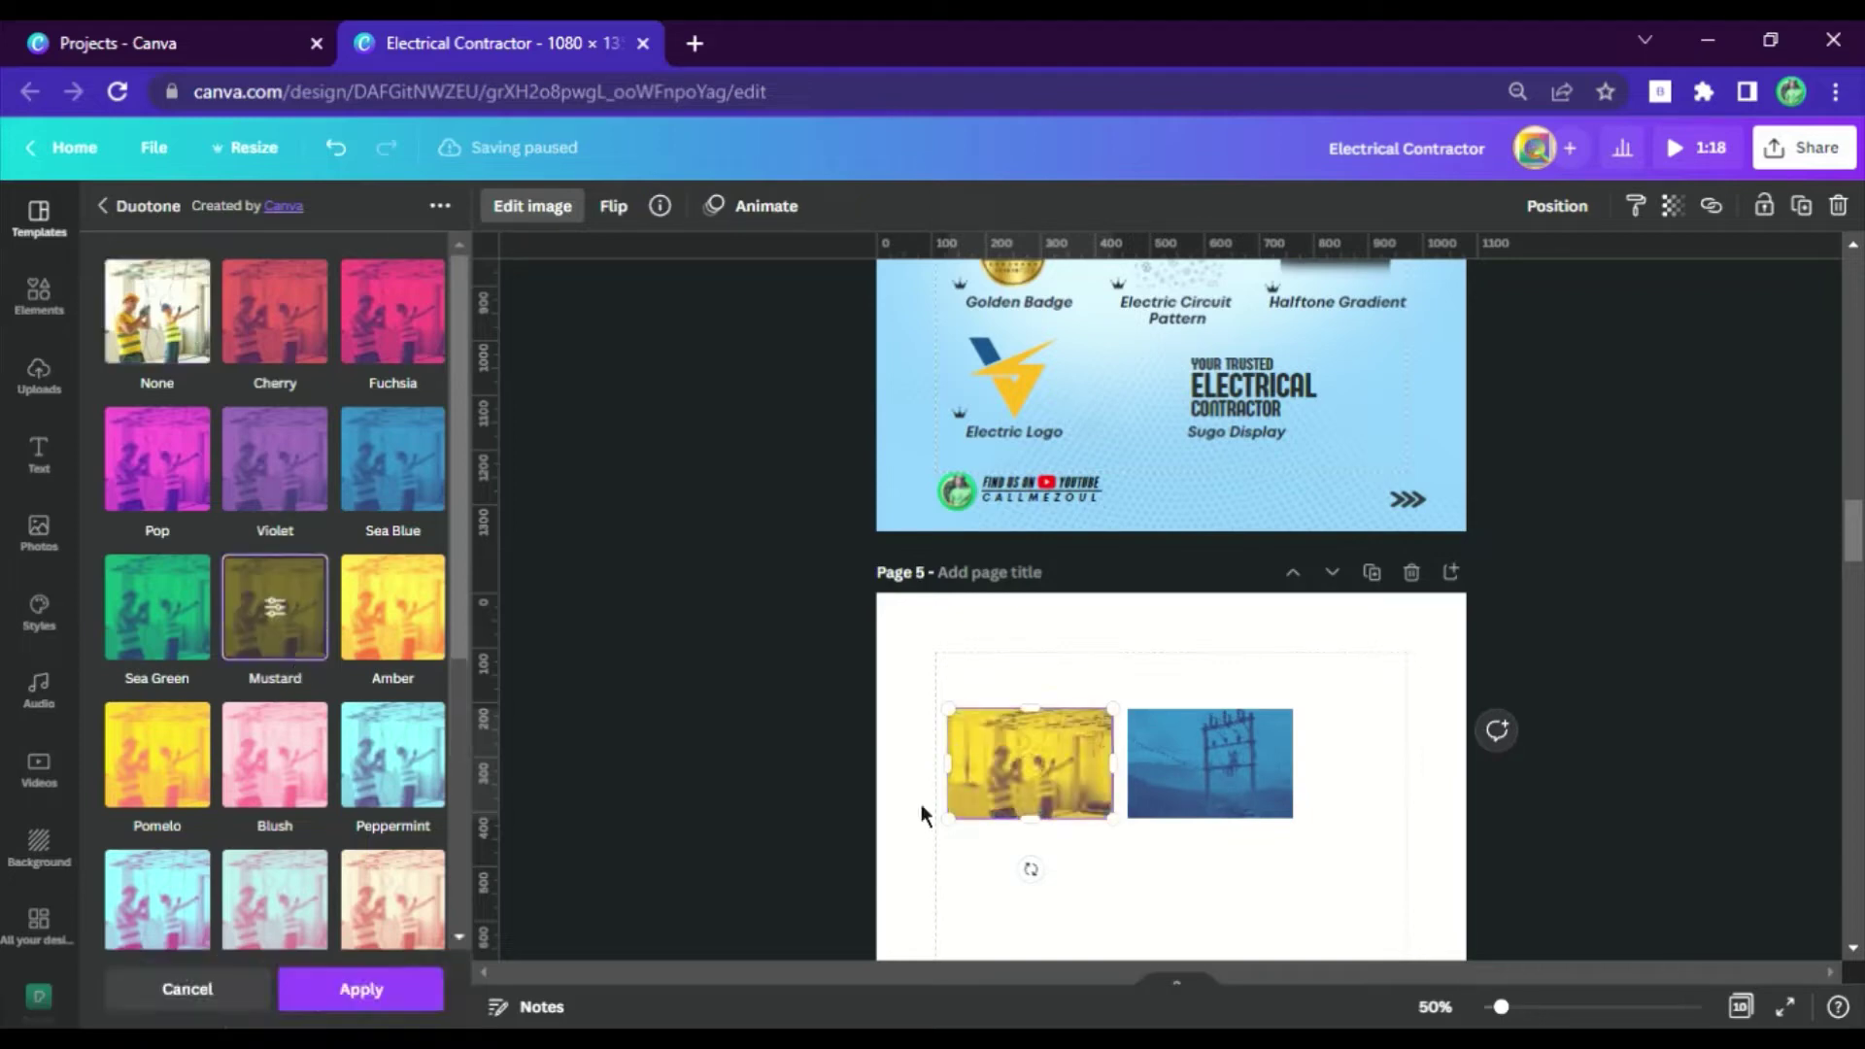
{"action": "left_click", "coordinate": [412, 1001]}
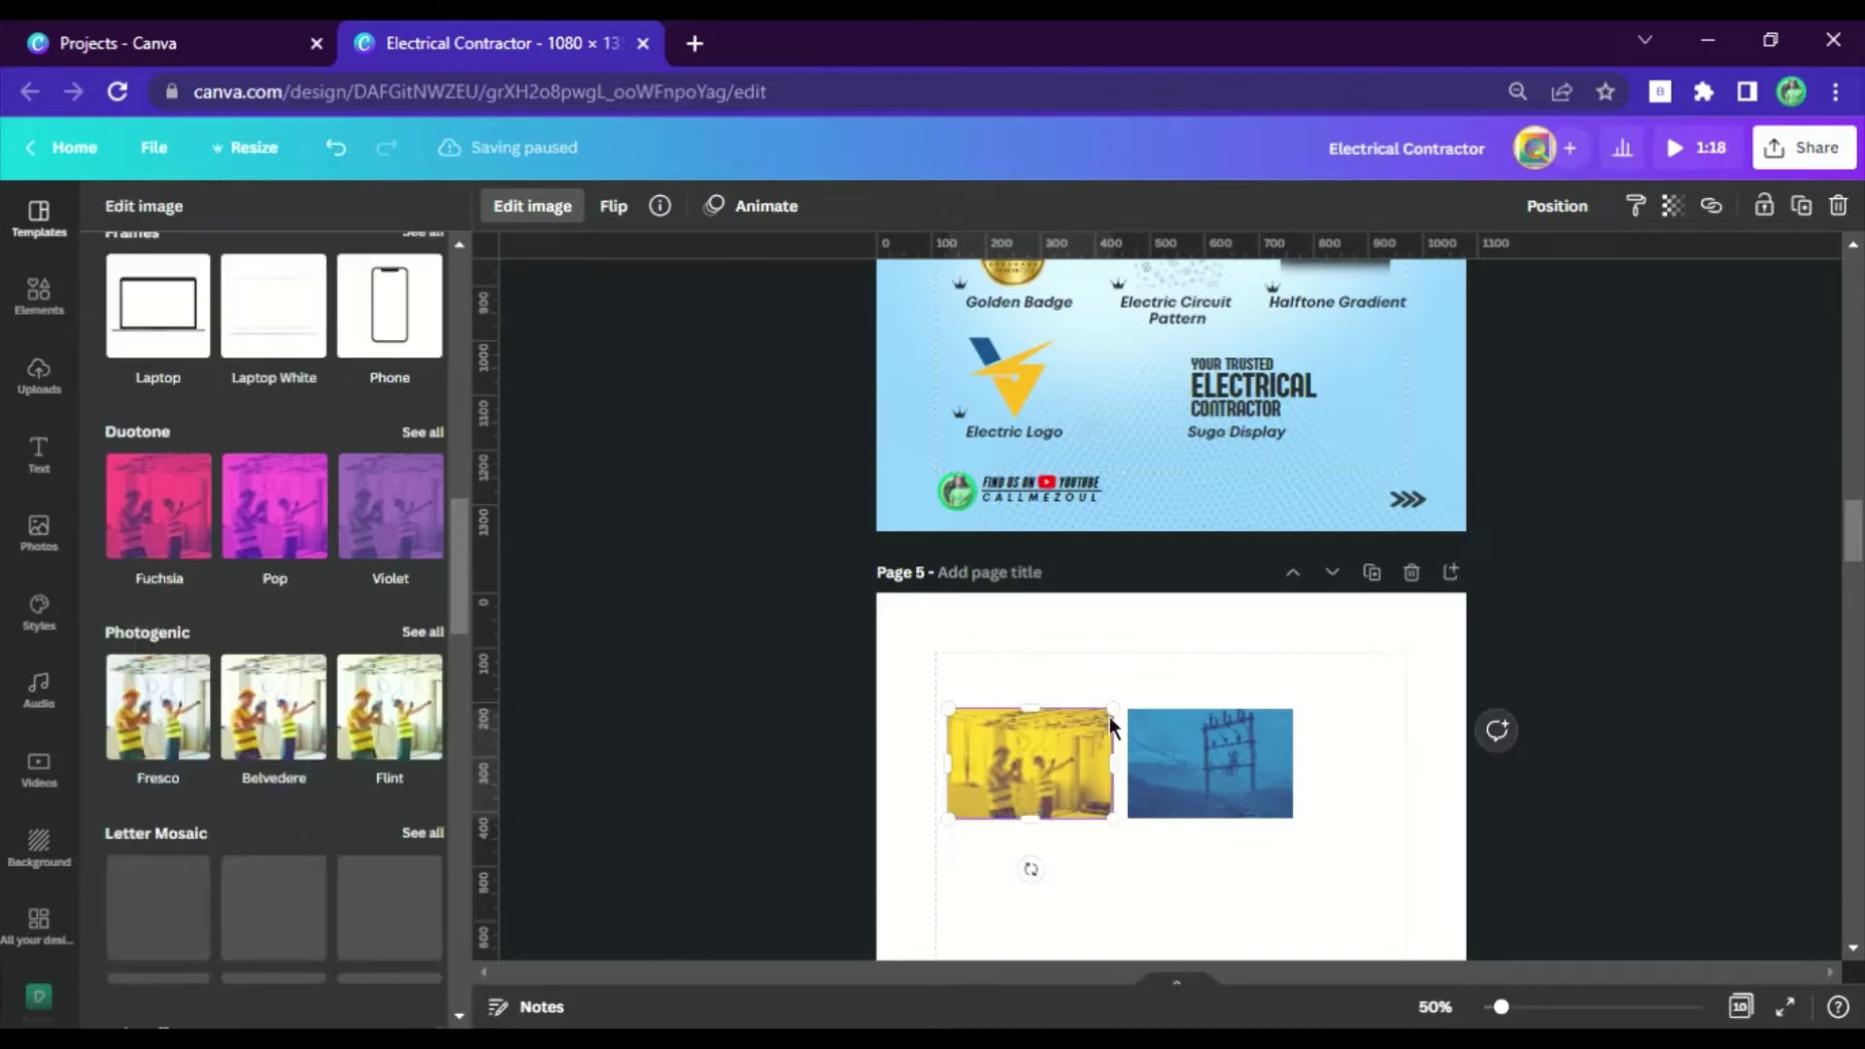
Crop away part of the blue power-line photo's left side and enlarge the photo toward the page's upper right.
{"action": "left_click", "coordinate": [1290, 736]}
{"action": "scroll", "coordinate": [1298, 735], "scroll_direction": "down", "scroll_amount": 1}
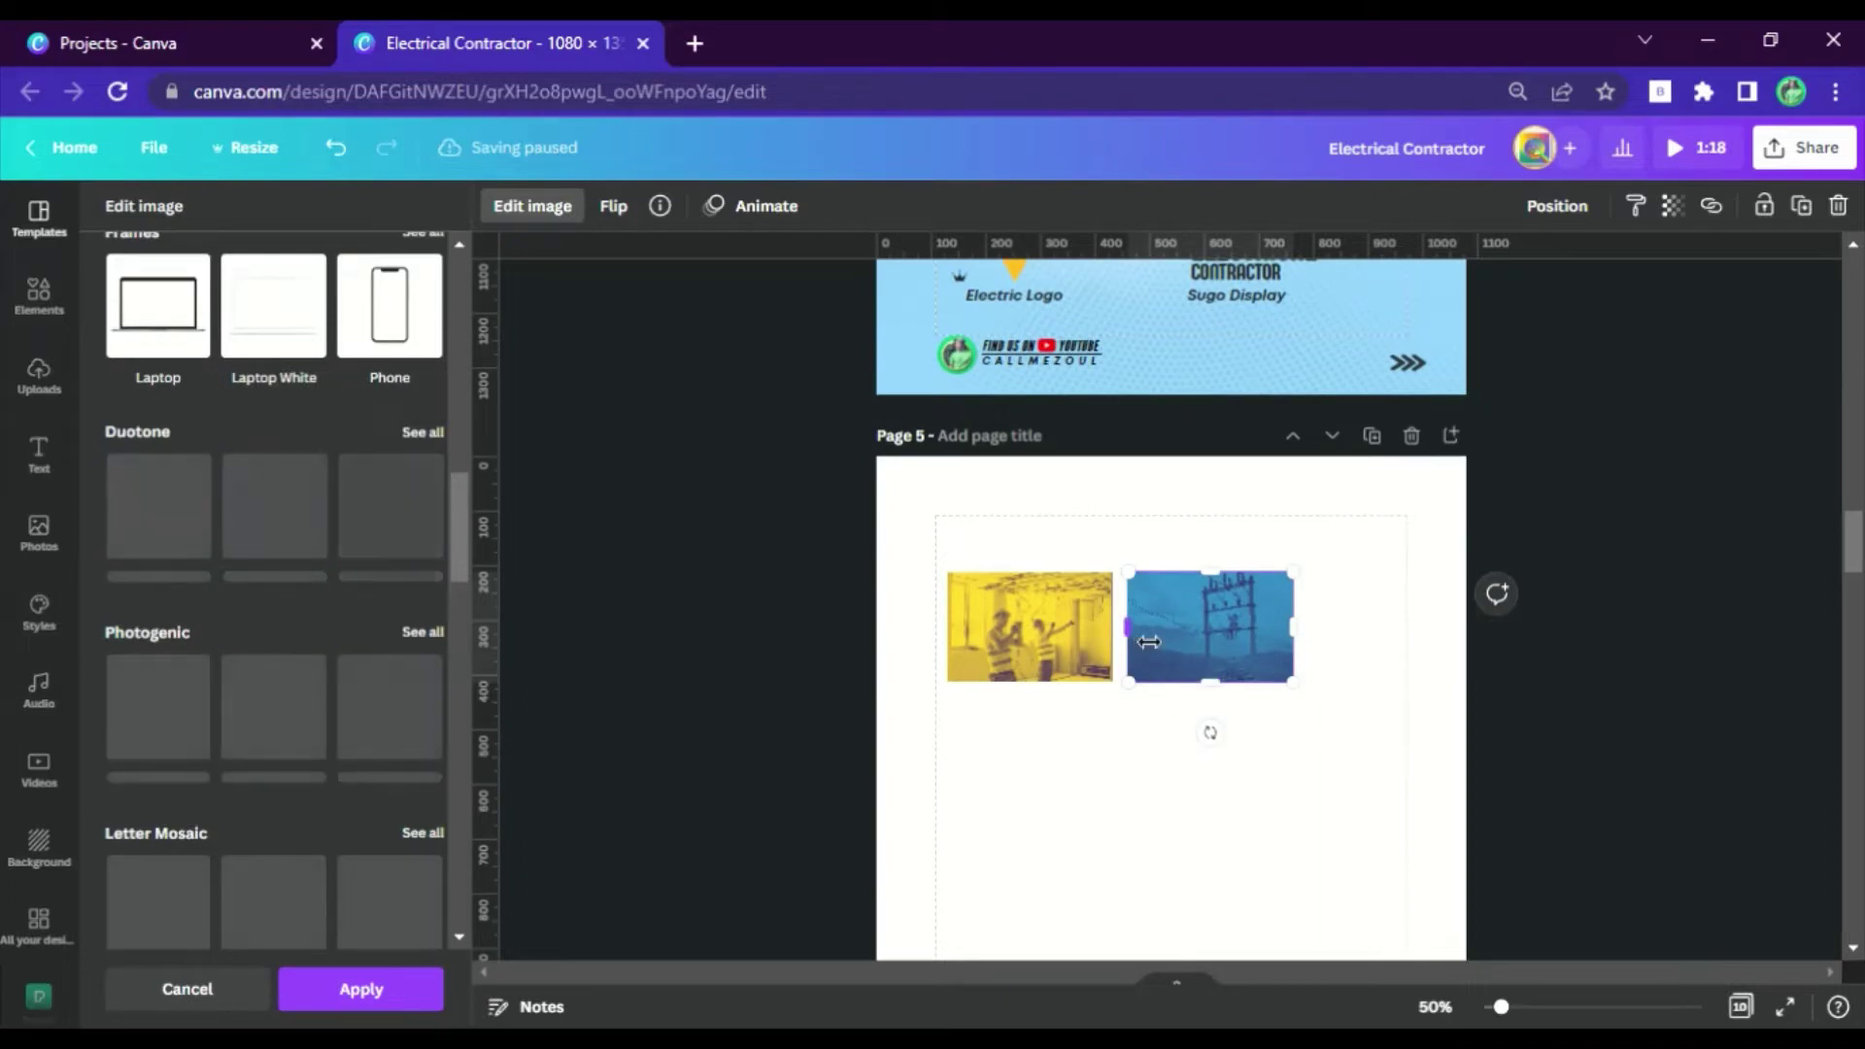
{"action": "left_click_drag", "start_coordinate": [1130, 628], "coordinate": [1335, 596]}
{"action": "left_click", "coordinate": [1307, 596]}
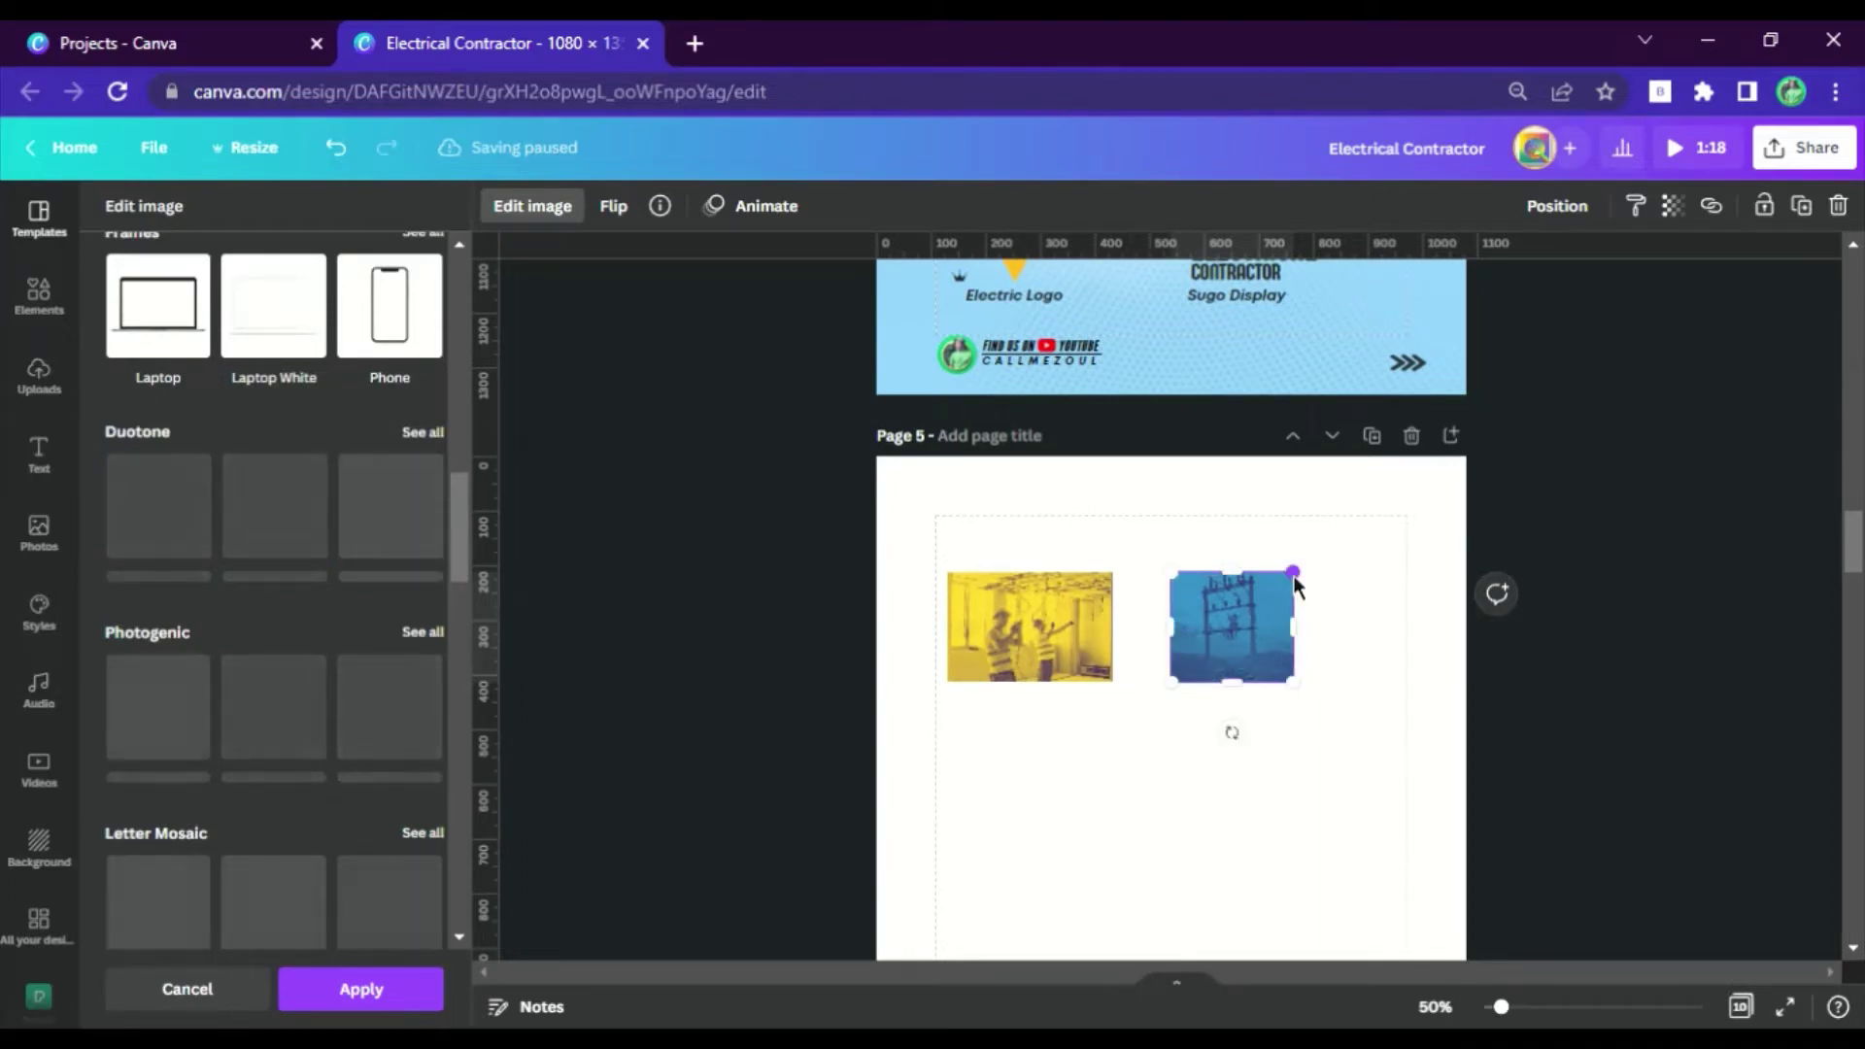
{"action": "left_click_drag", "start_coordinate": [1416, 504], "coordinate": [1474, 484]}
Enlarge the blue photo to the full page height and align it with the page top, overhanging the right edge.
{"action": "scroll", "coordinate": [1265, 608], "scroll_direction": "down", "scroll_amount": 5}
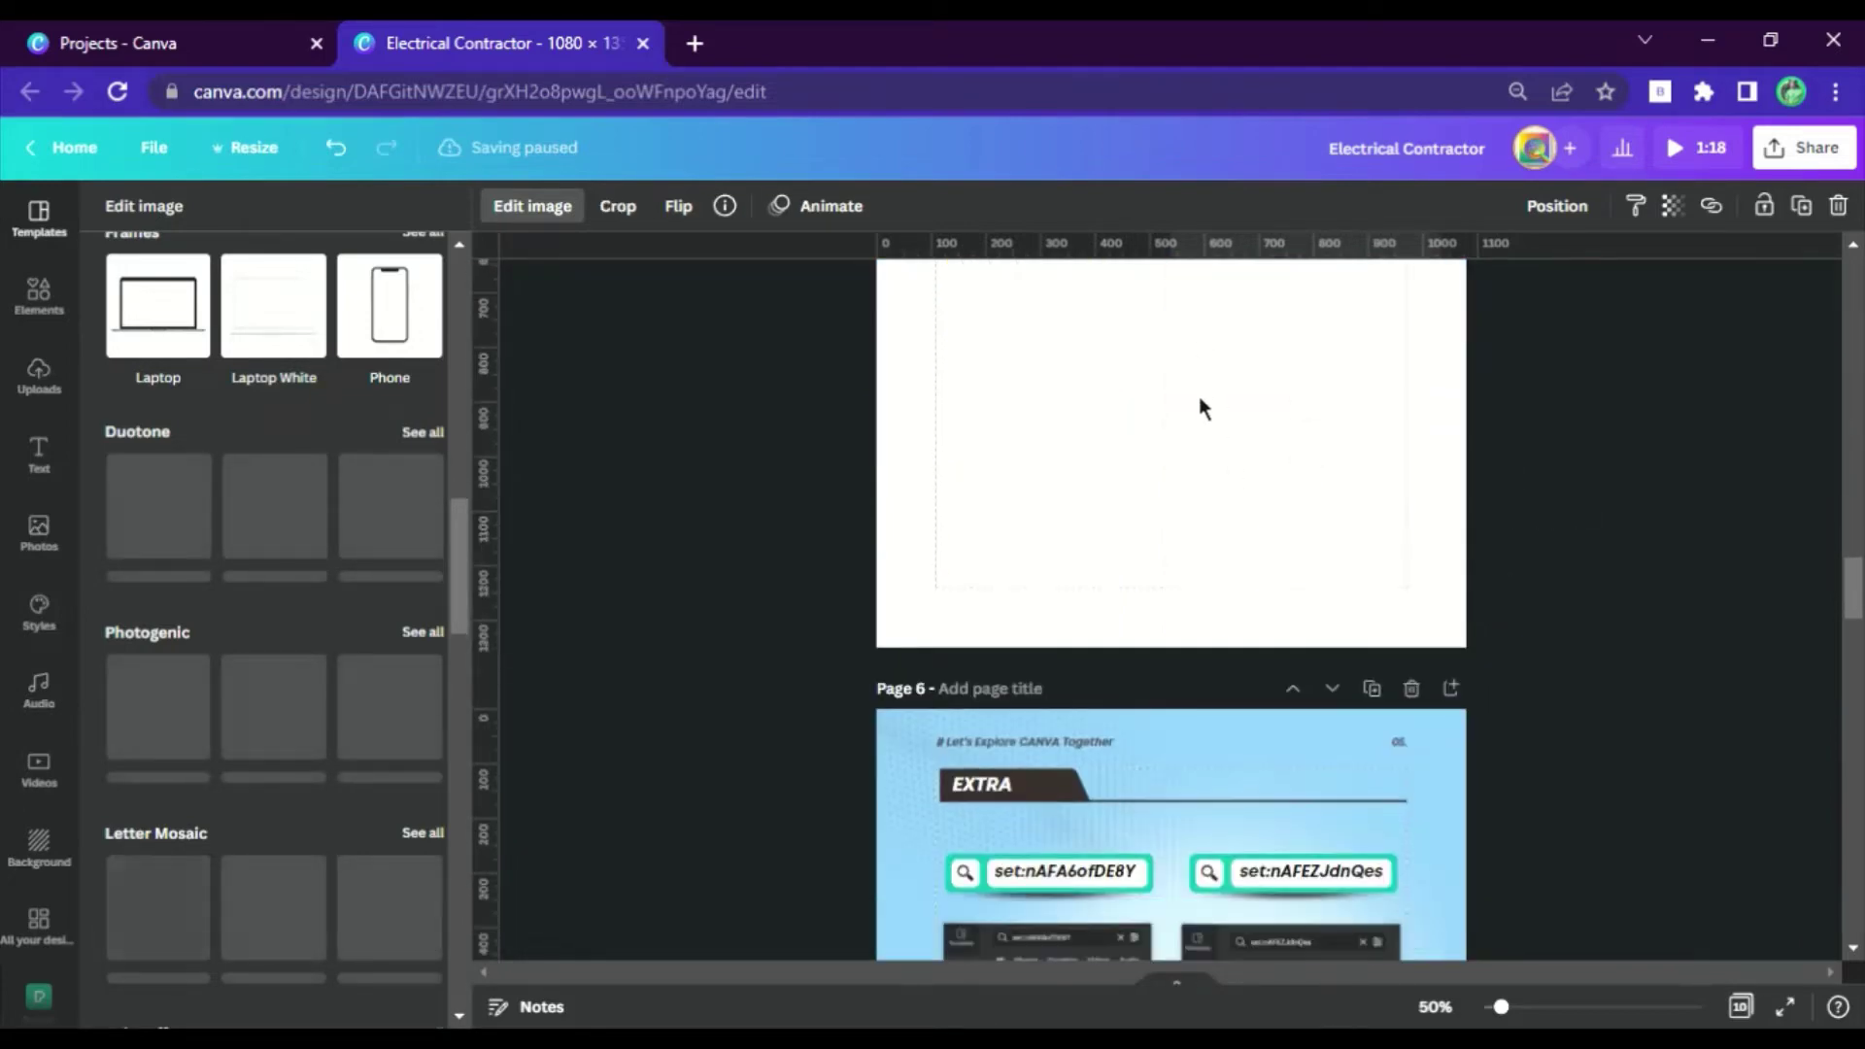
{"action": "scroll", "coordinate": [1228, 450], "scroll_direction": "up", "scroll_amount": 1}
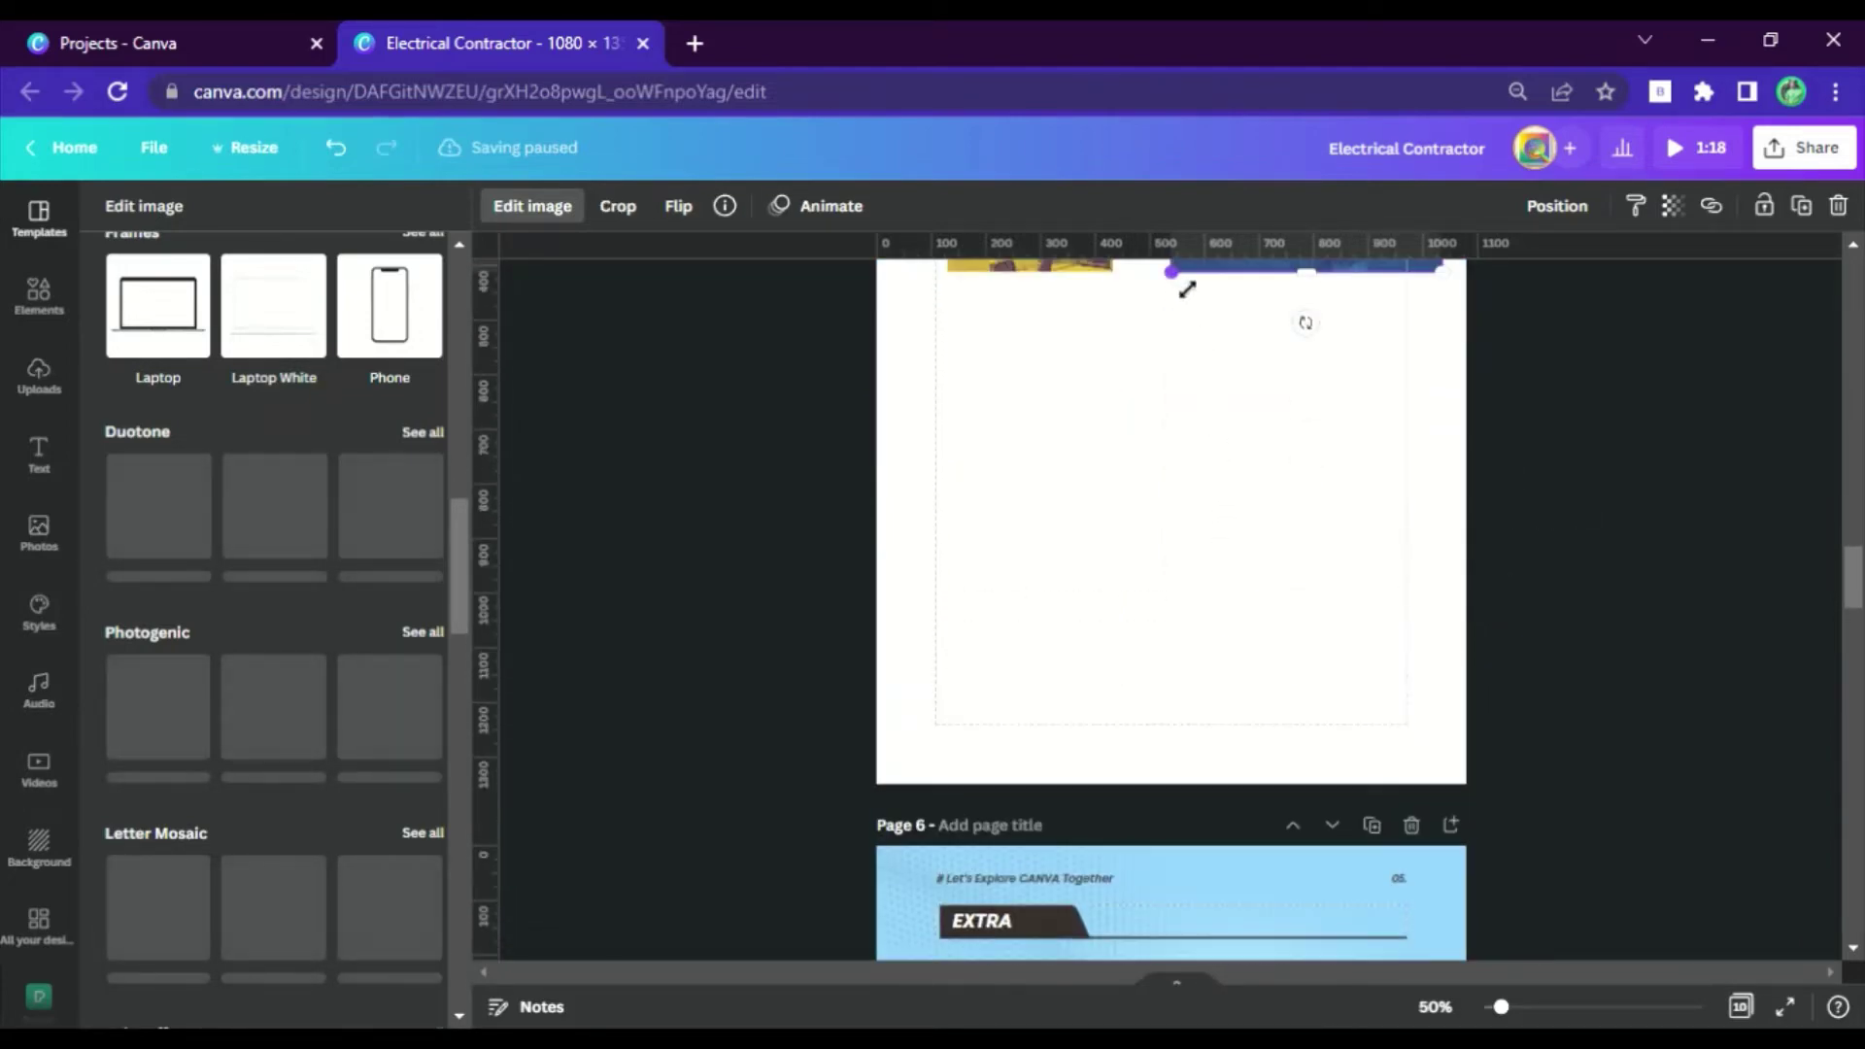
{"action": "left_click_drag", "start_coordinate": [1178, 275], "coordinate": [697, 881]}
{"action": "left_click_drag", "start_coordinate": [1464, 625], "coordinate": [1370, 658]}
{"action": "scroll", "coordinate": [1441, 618], "scroll_direction": "up", "scroll_amount": 3}
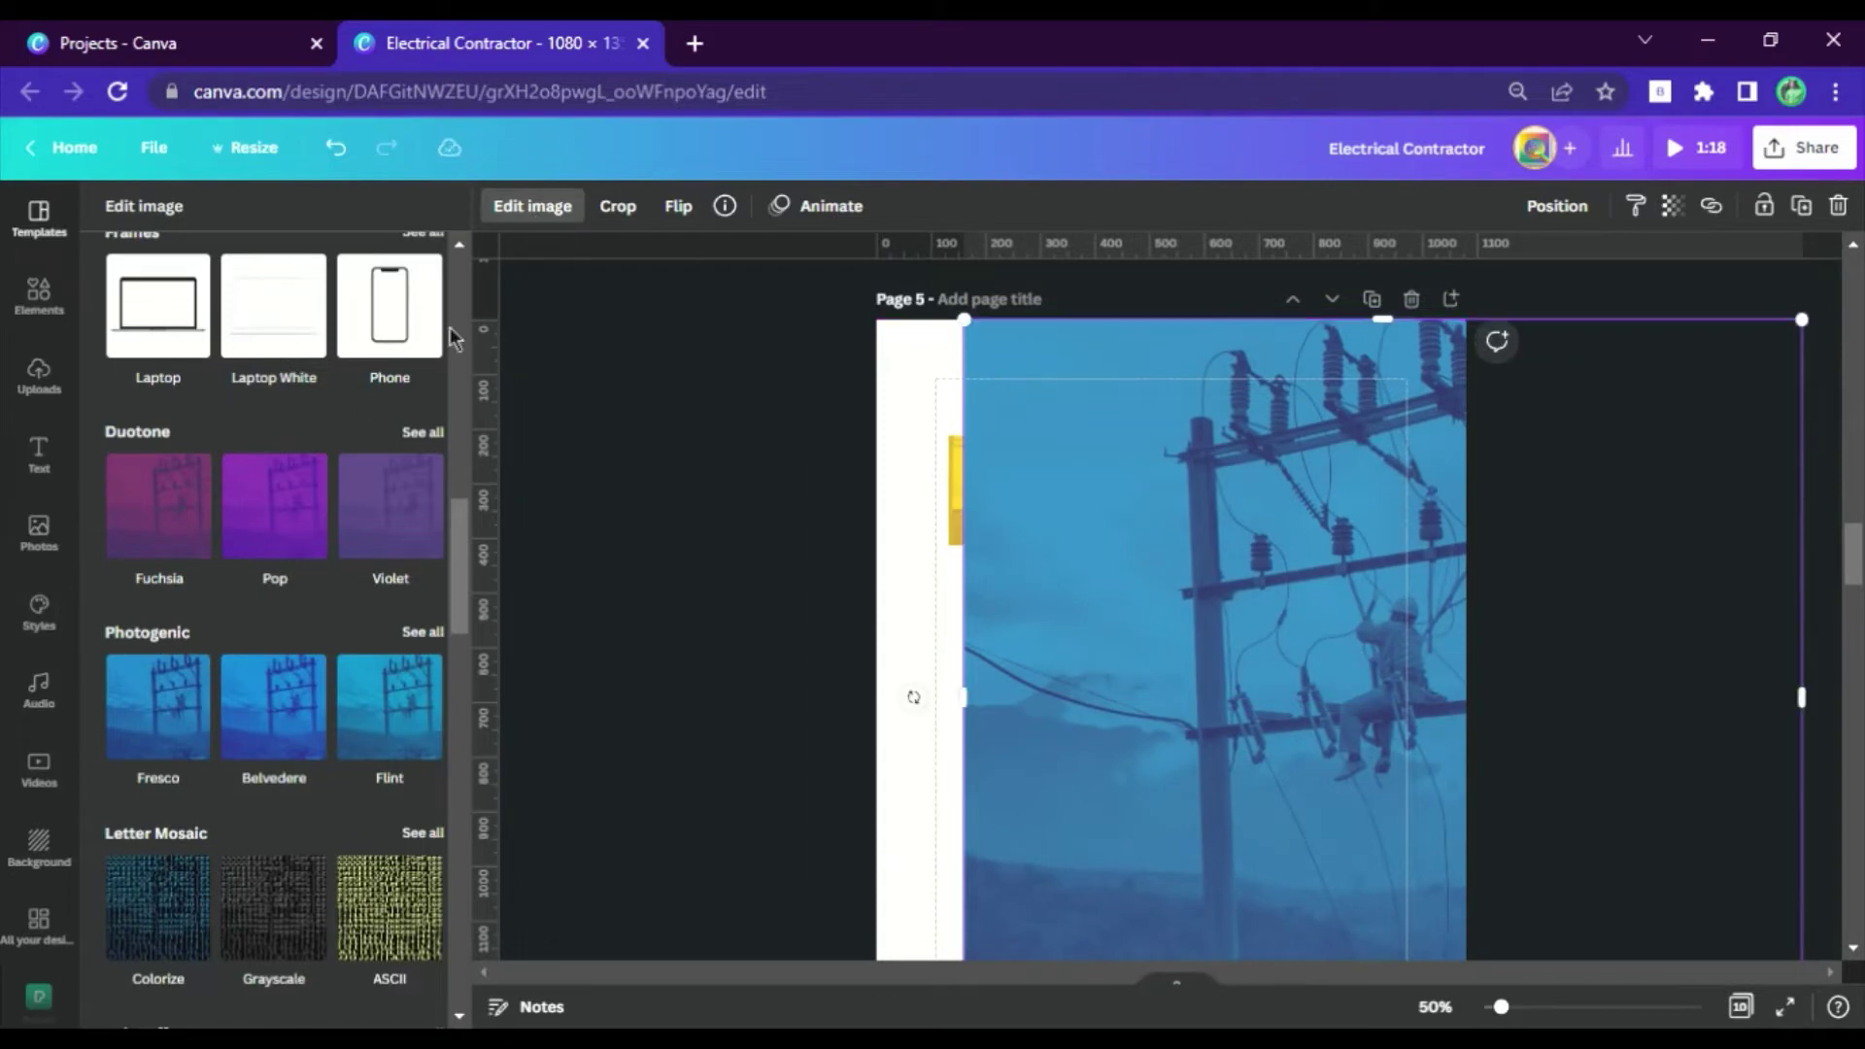
Set the blue power-line photo's blur to 10 and send it behind the yellow photo.
{"action": "left_click", "coordinate": [567, 222]}
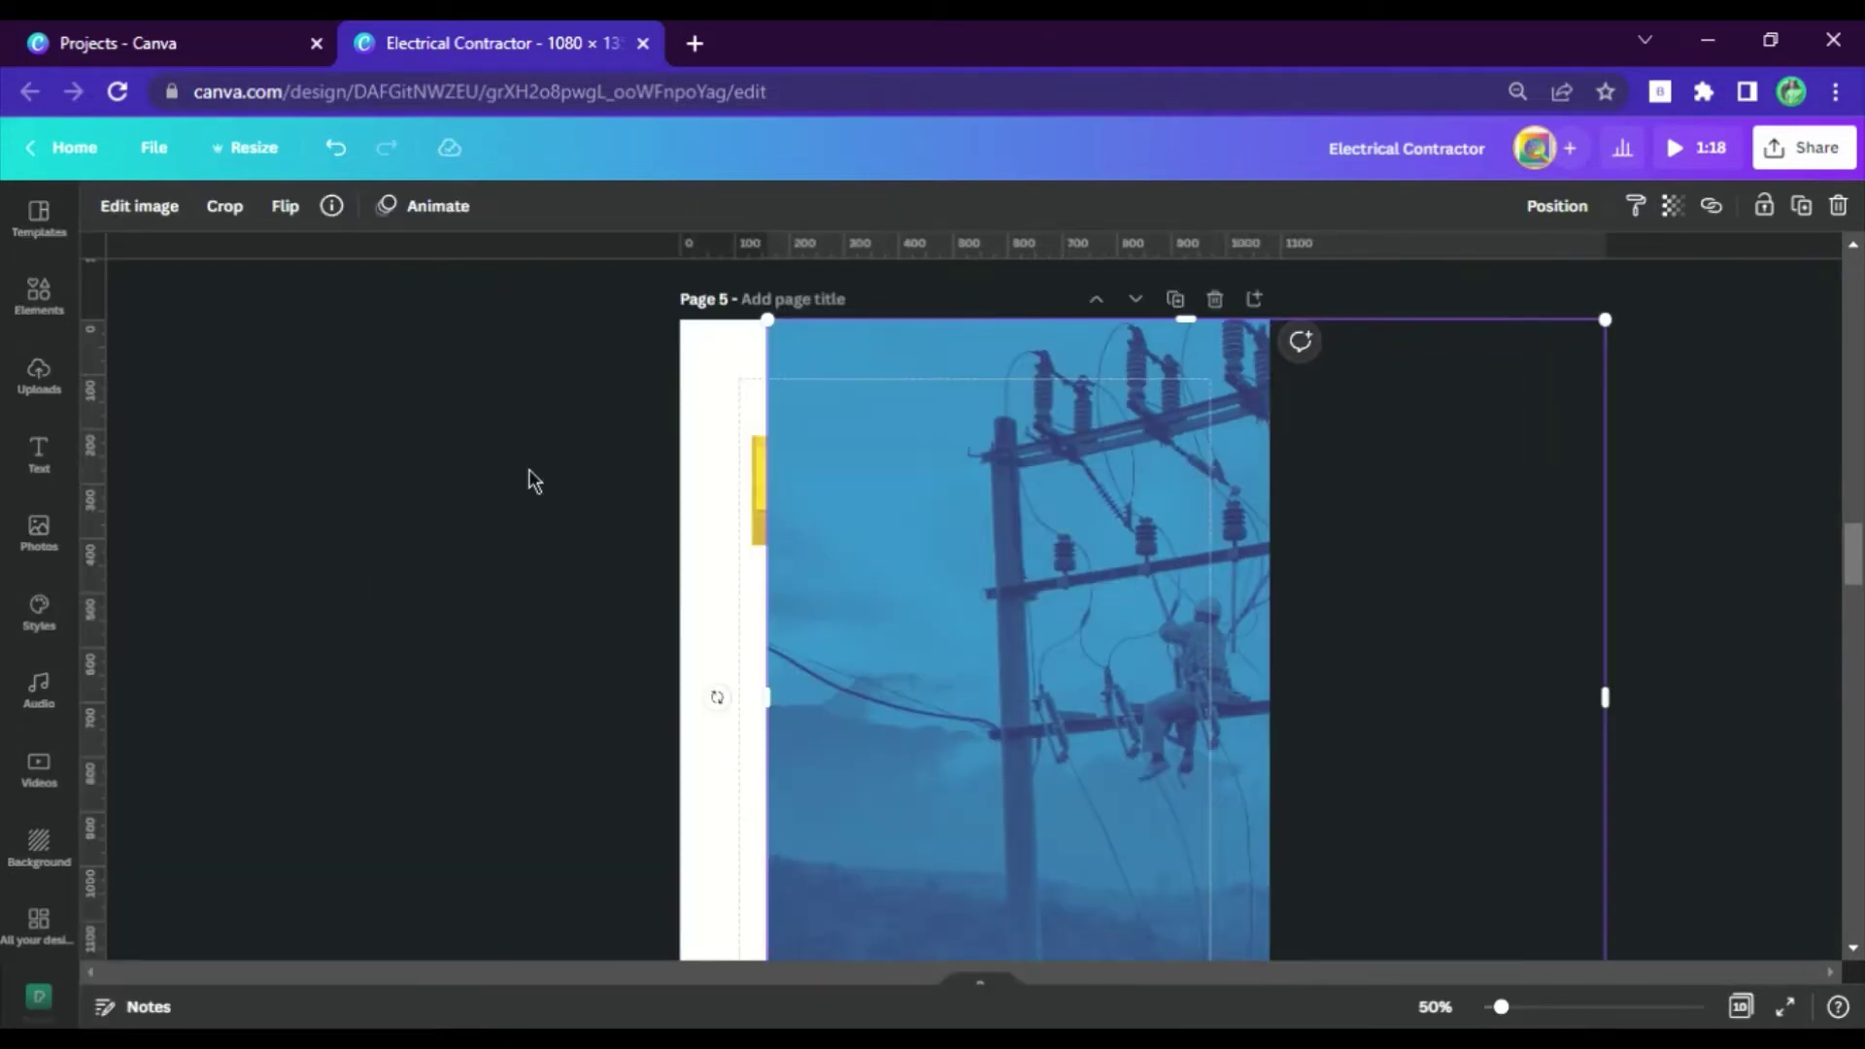
{"action": "left_click", "coordinate": [140, 206]}
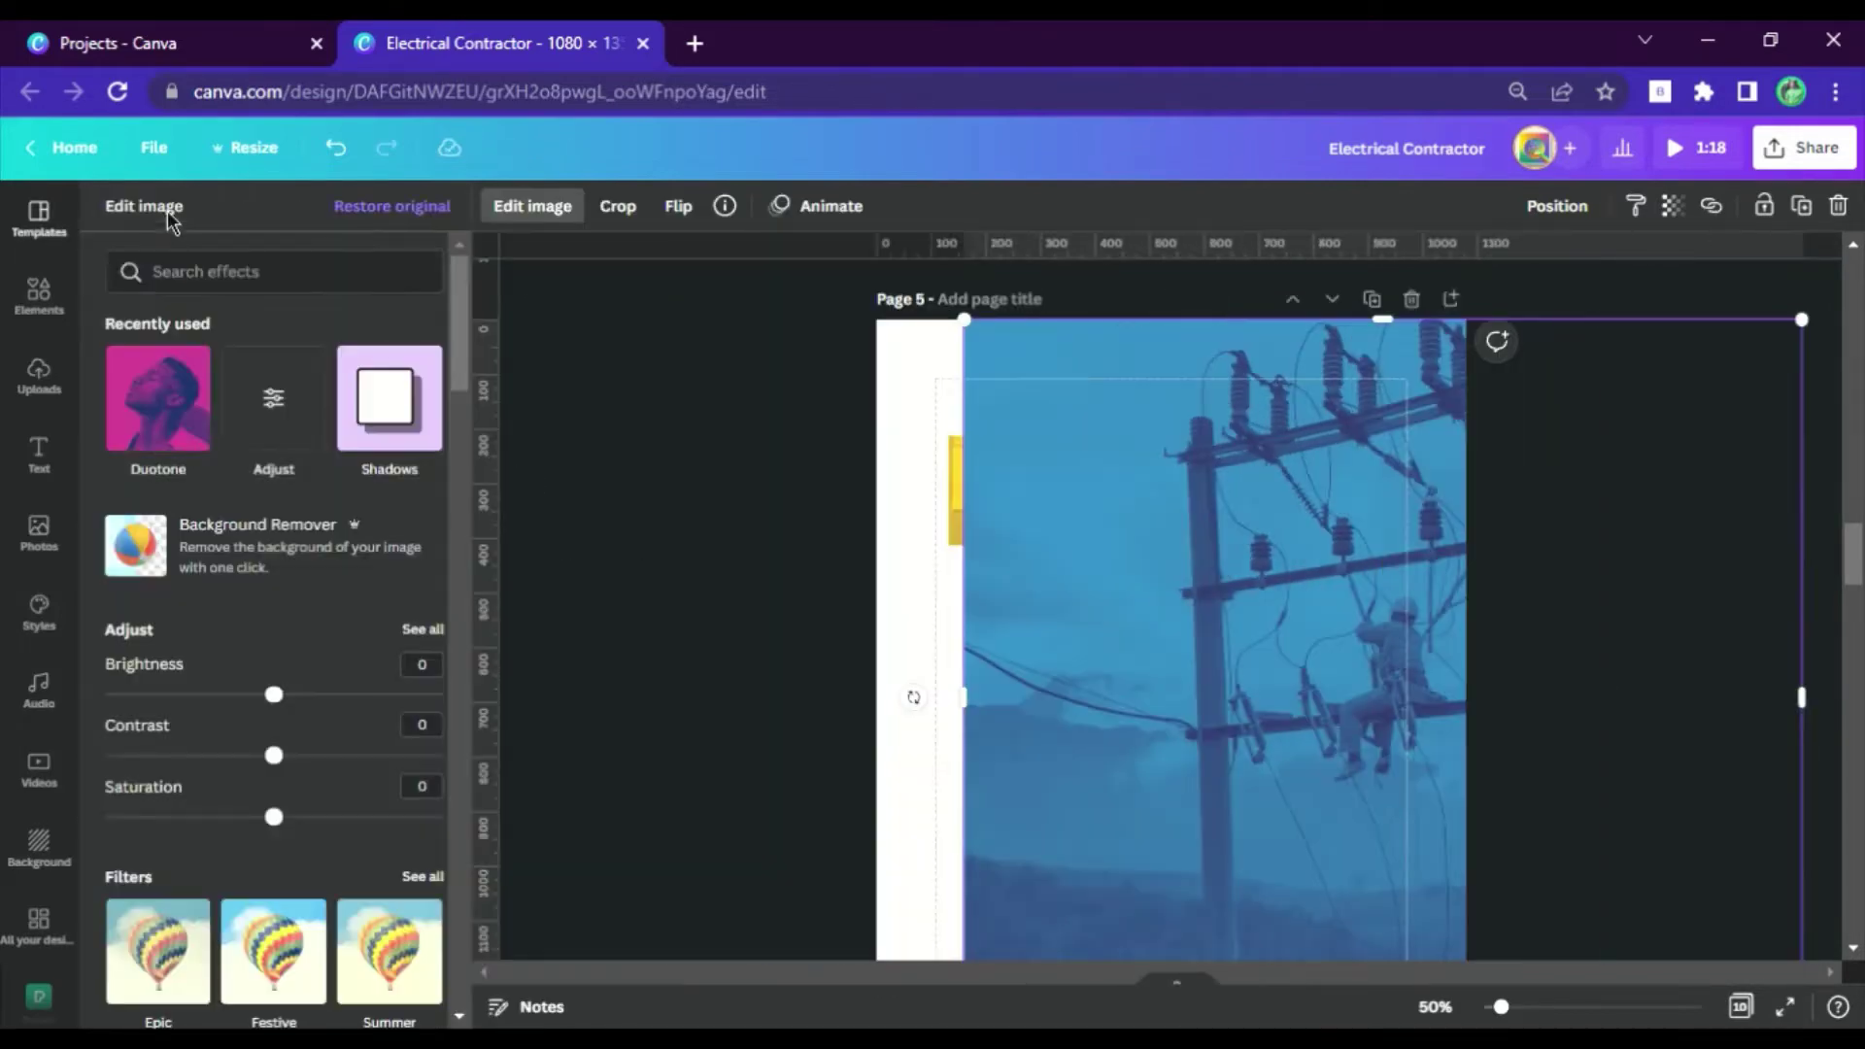
{"action": "left_click", "coordinate": [444, 651]}
{"action": "left_click", "coordinate": [435, 517]}
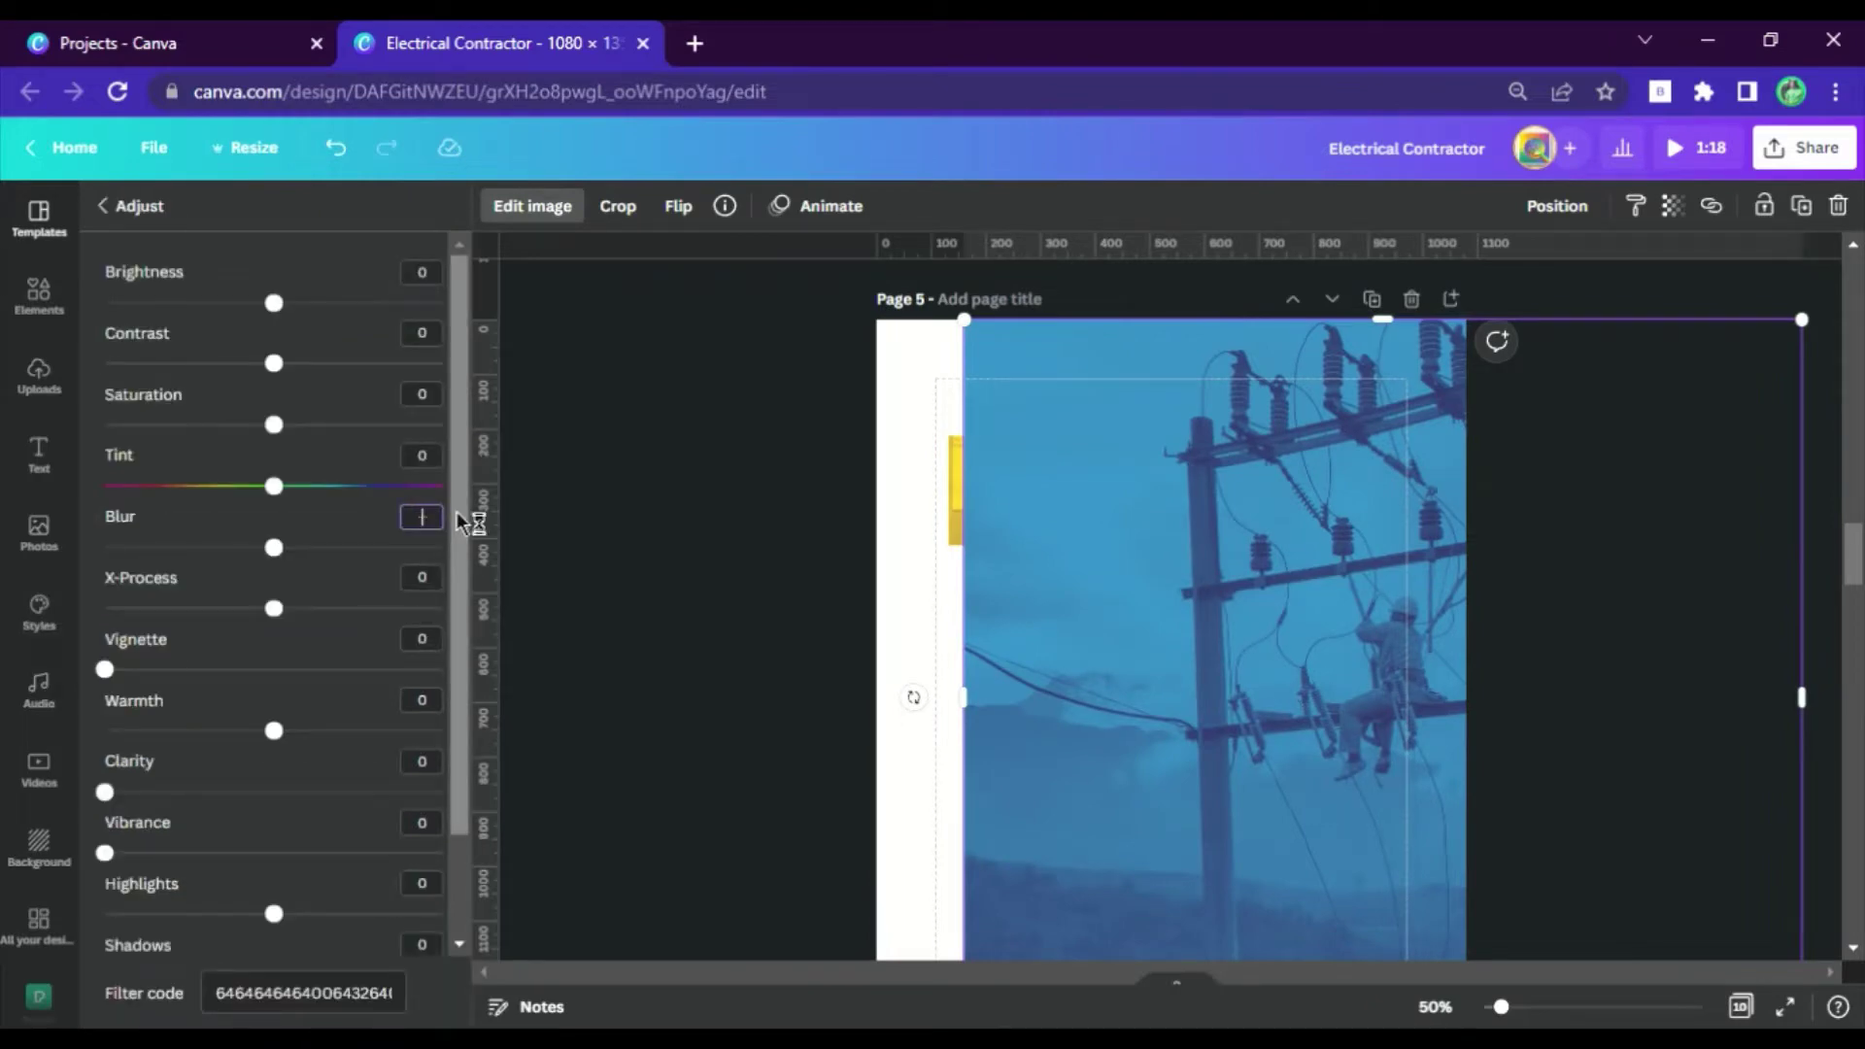
{"action": "type", "text": "10"}
{"action": "key", "text": "Return"}
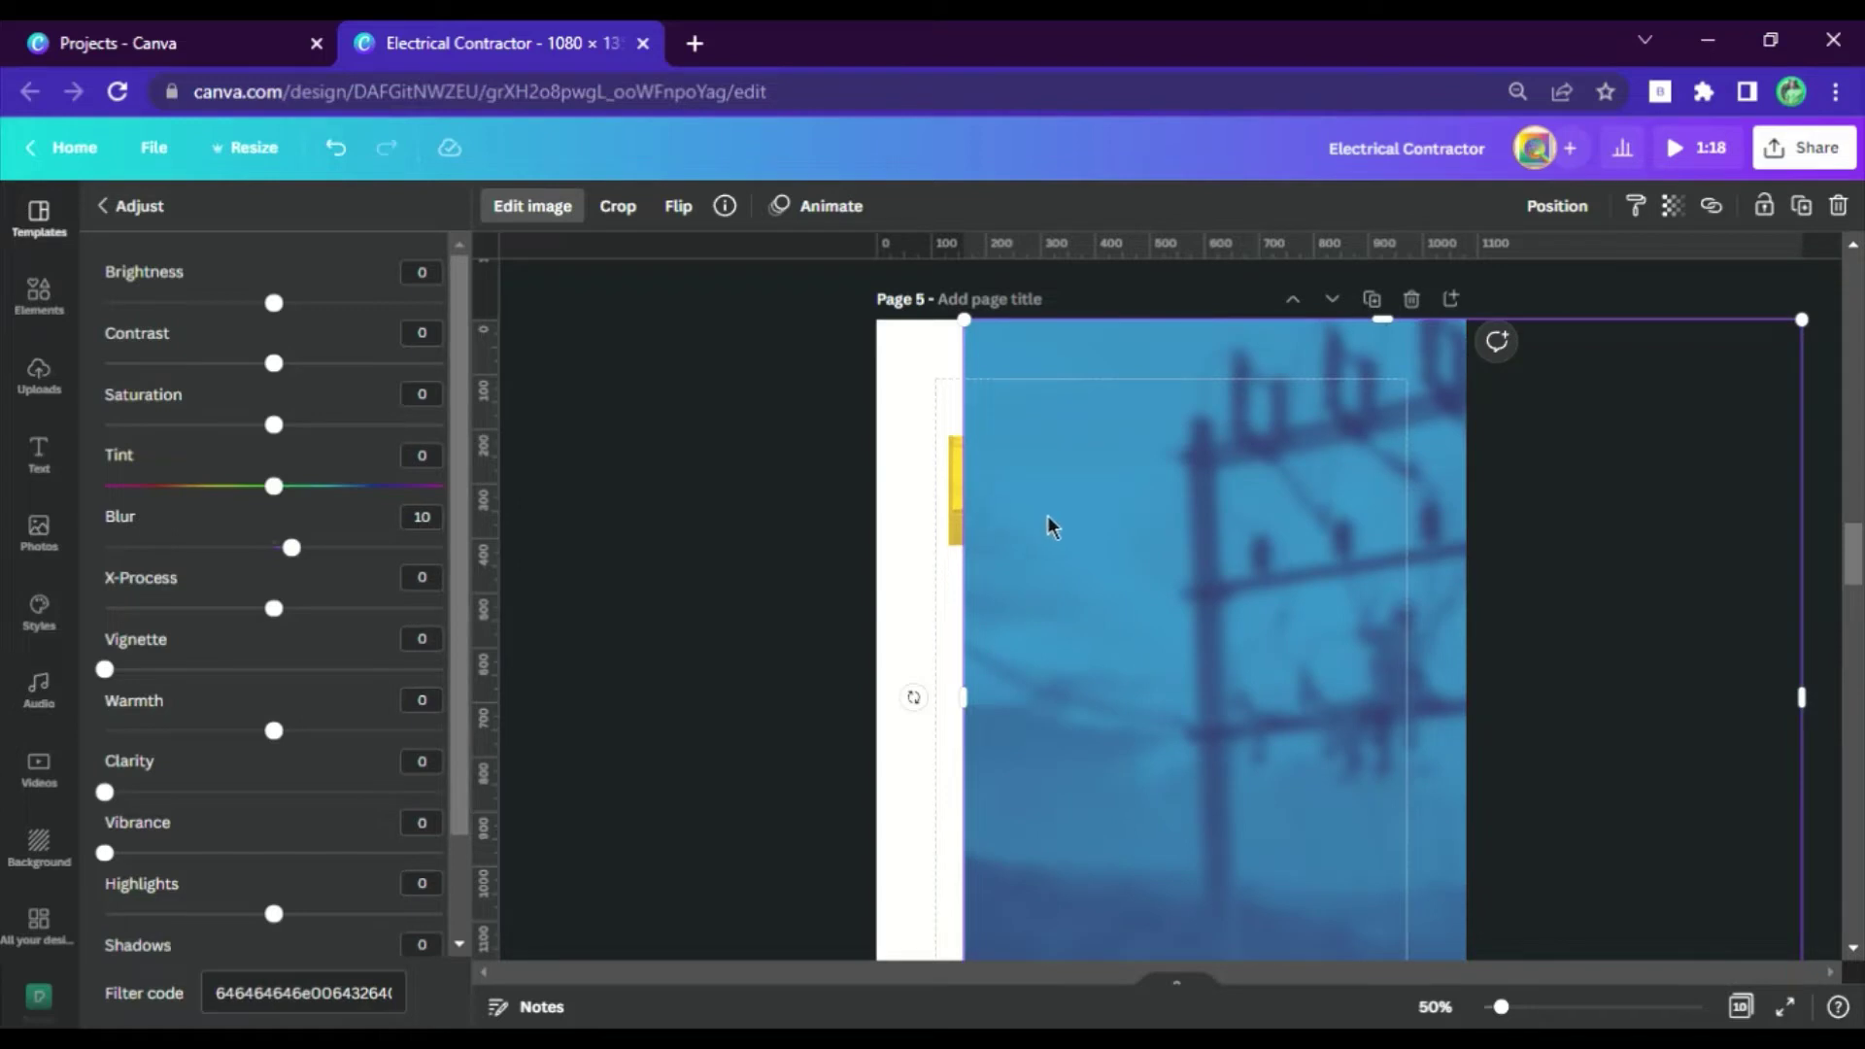
{"action": "left_click", "coordinate": [1558, 207]}
{"action": "left_click", "coordinate": [1472, 272]}
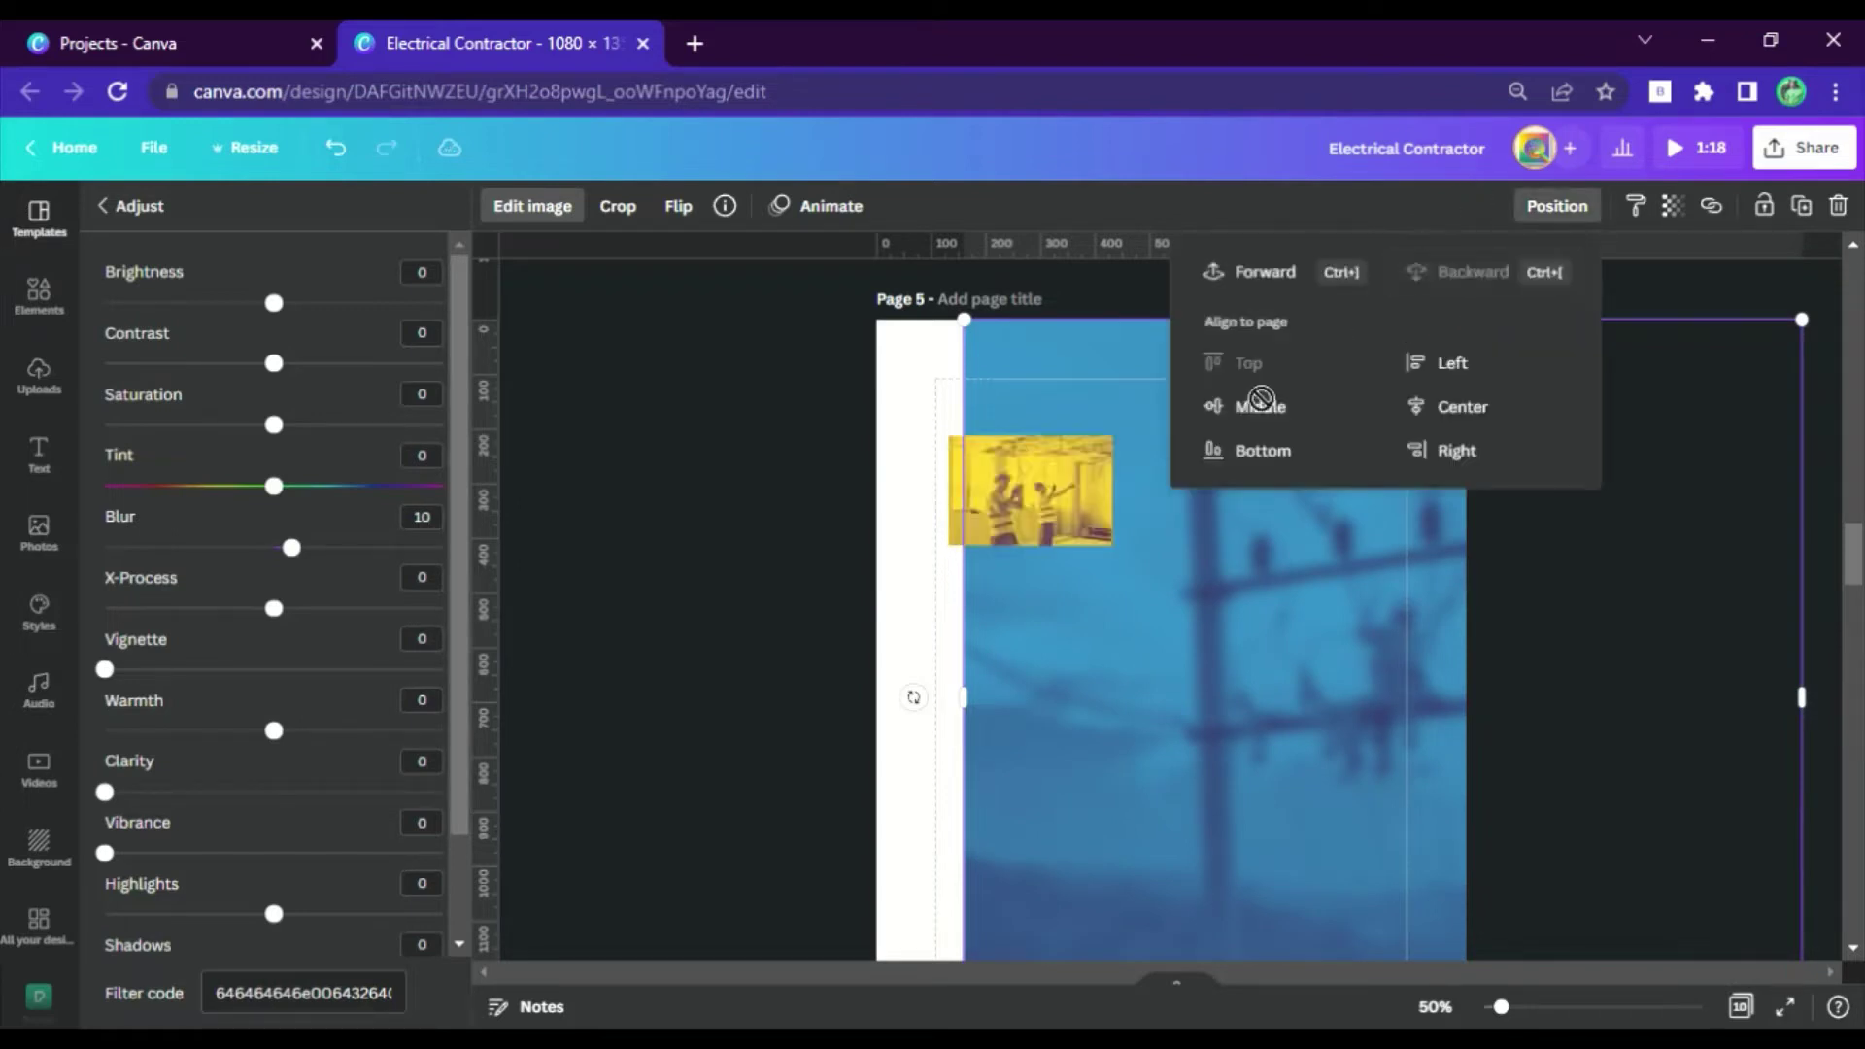
Enlarge the yellow electricians photo to about 1,123 by 749 and crop off part of its right side.
{"action": "left_click", "coordinate": [1028, 530]}
{"action": "left_click_drag", "start_coordinate": [1114, 545], "coordinate": [1604, 821]}
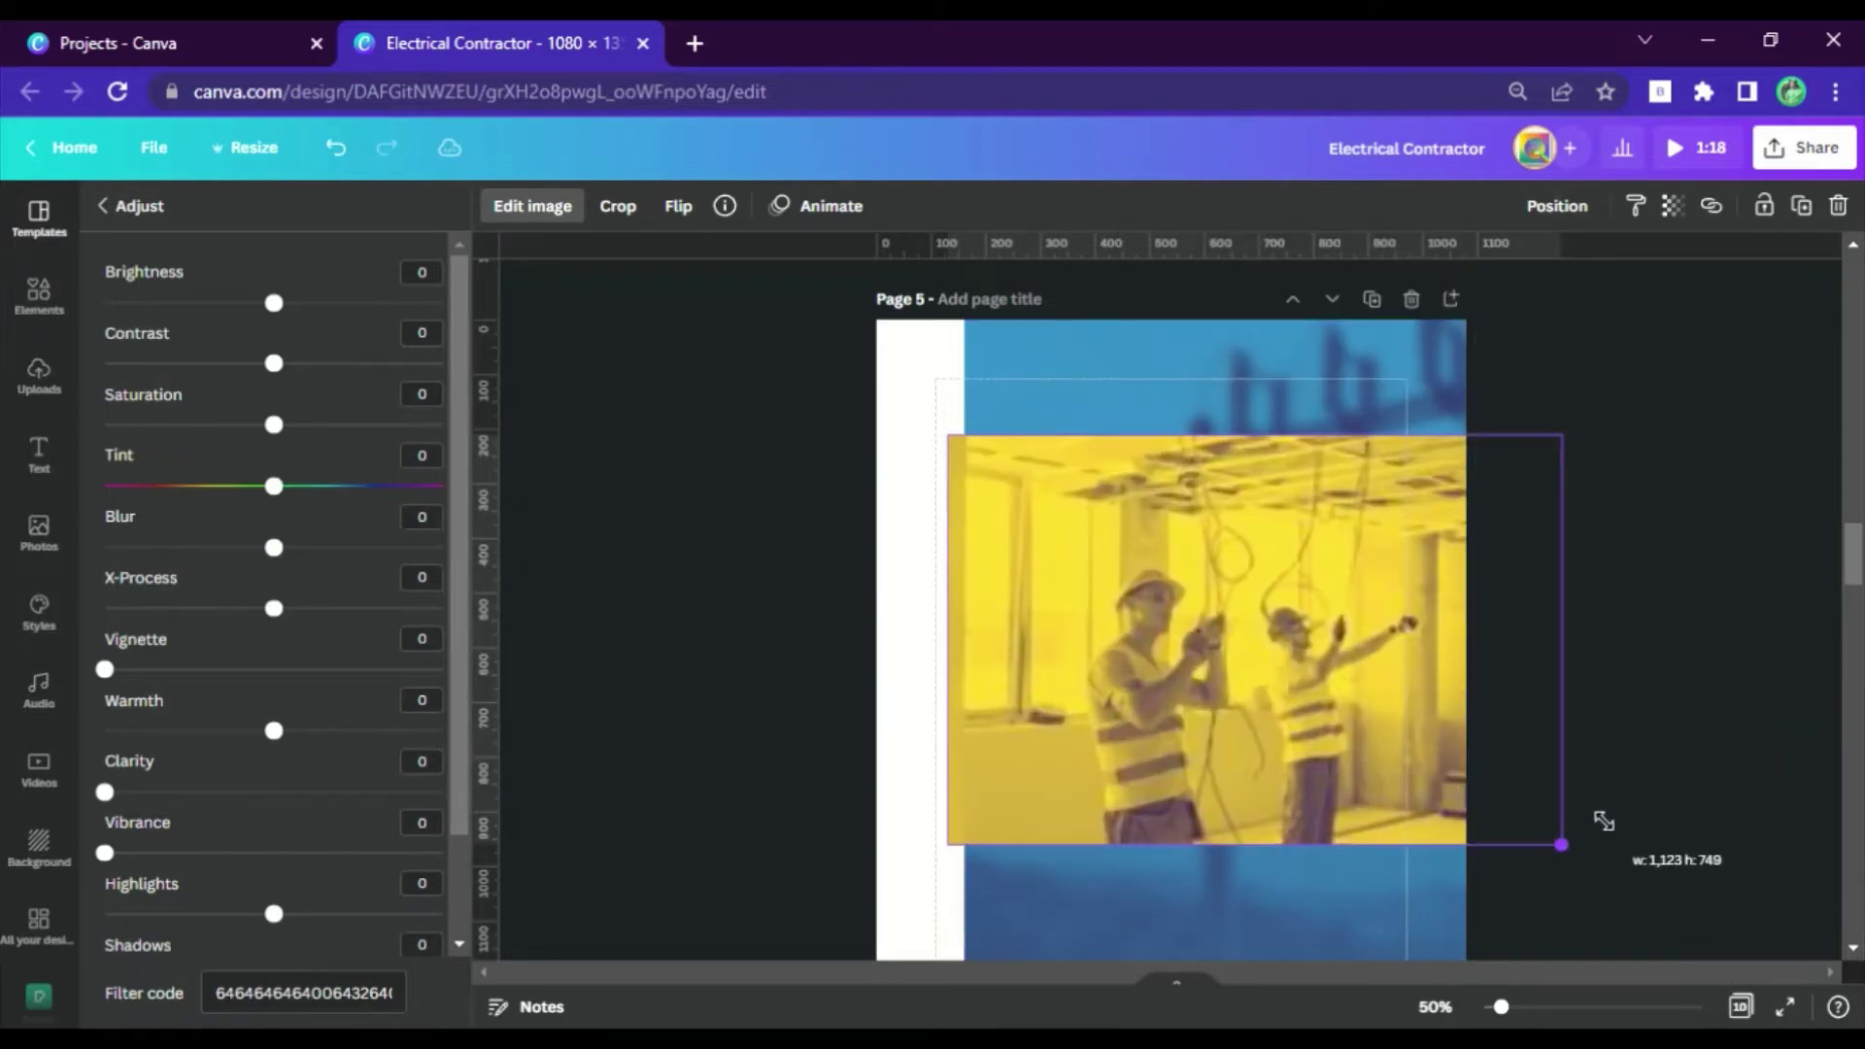
{"action": "left_click_drag", "start_coordinate": [1563, 643], "coordinate": [1420, 641]}
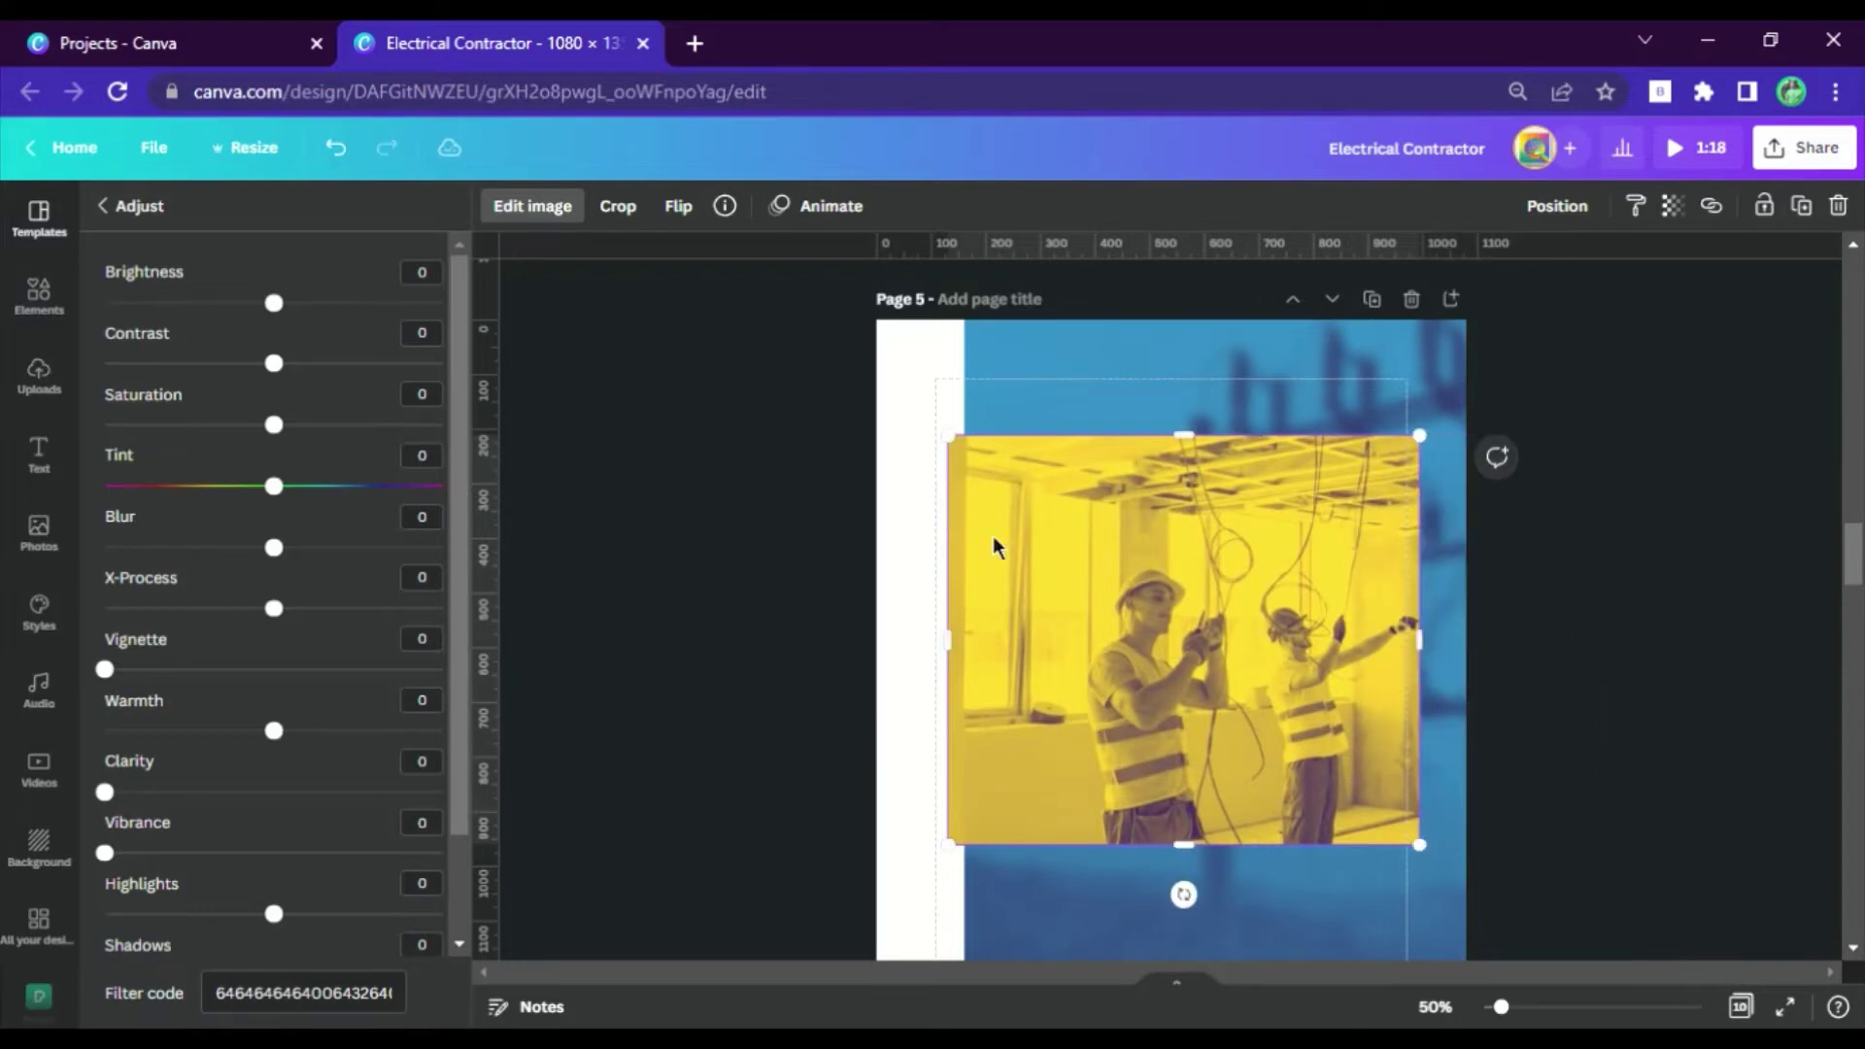
Enlarge the yellow photo beyond the page height and tilt it slightly clockwise over the page's left part.
{"action": "left_click_drag", "start_coordinate": [969, 643], "coordinate": [1081, 483]}
{"action": "left_click_drag", "start_coordinate": [1062, 418], "coordinate": [281, 119]}
{"action": "left_click_drag", "start_coordinate": [1171, 627], "coordinate": [1101, 899]}
{"action": "scroll", "coordinate": [1101, 900], "scroll_direction": "down", "scroll_amount": 3}
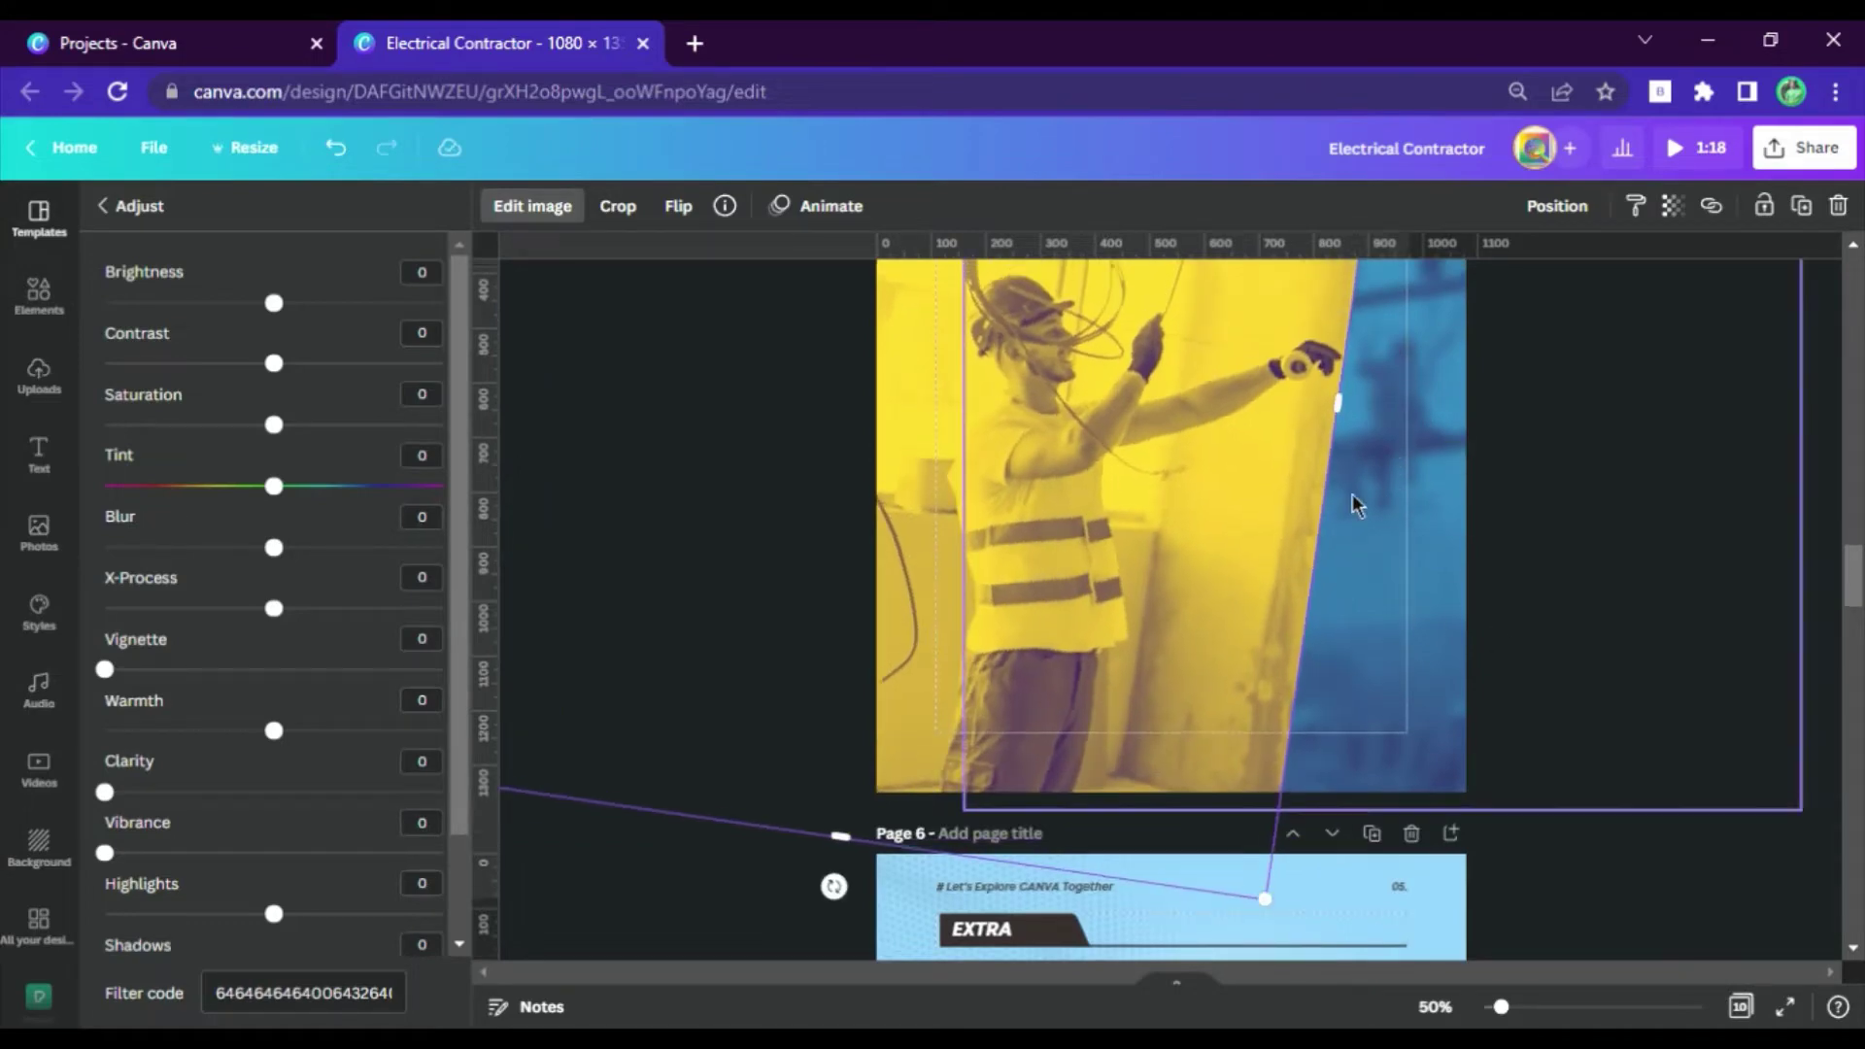
Scale down and reposition the tilted yellow photo so its slanted edge divides the page beside the blue photo.
{"action": "scroll", "coordinate": [1353, 504], "scroll_direction": "up", "scroll_amount": 3}
{"action": "left_click_drag", "start_coordinate": [1163, 664], "coordinate": [1028, 823]}
{"action": "scroll", "coordinate": [1154, 533], "scroll_direction": "down", "scroll_amount": 5}
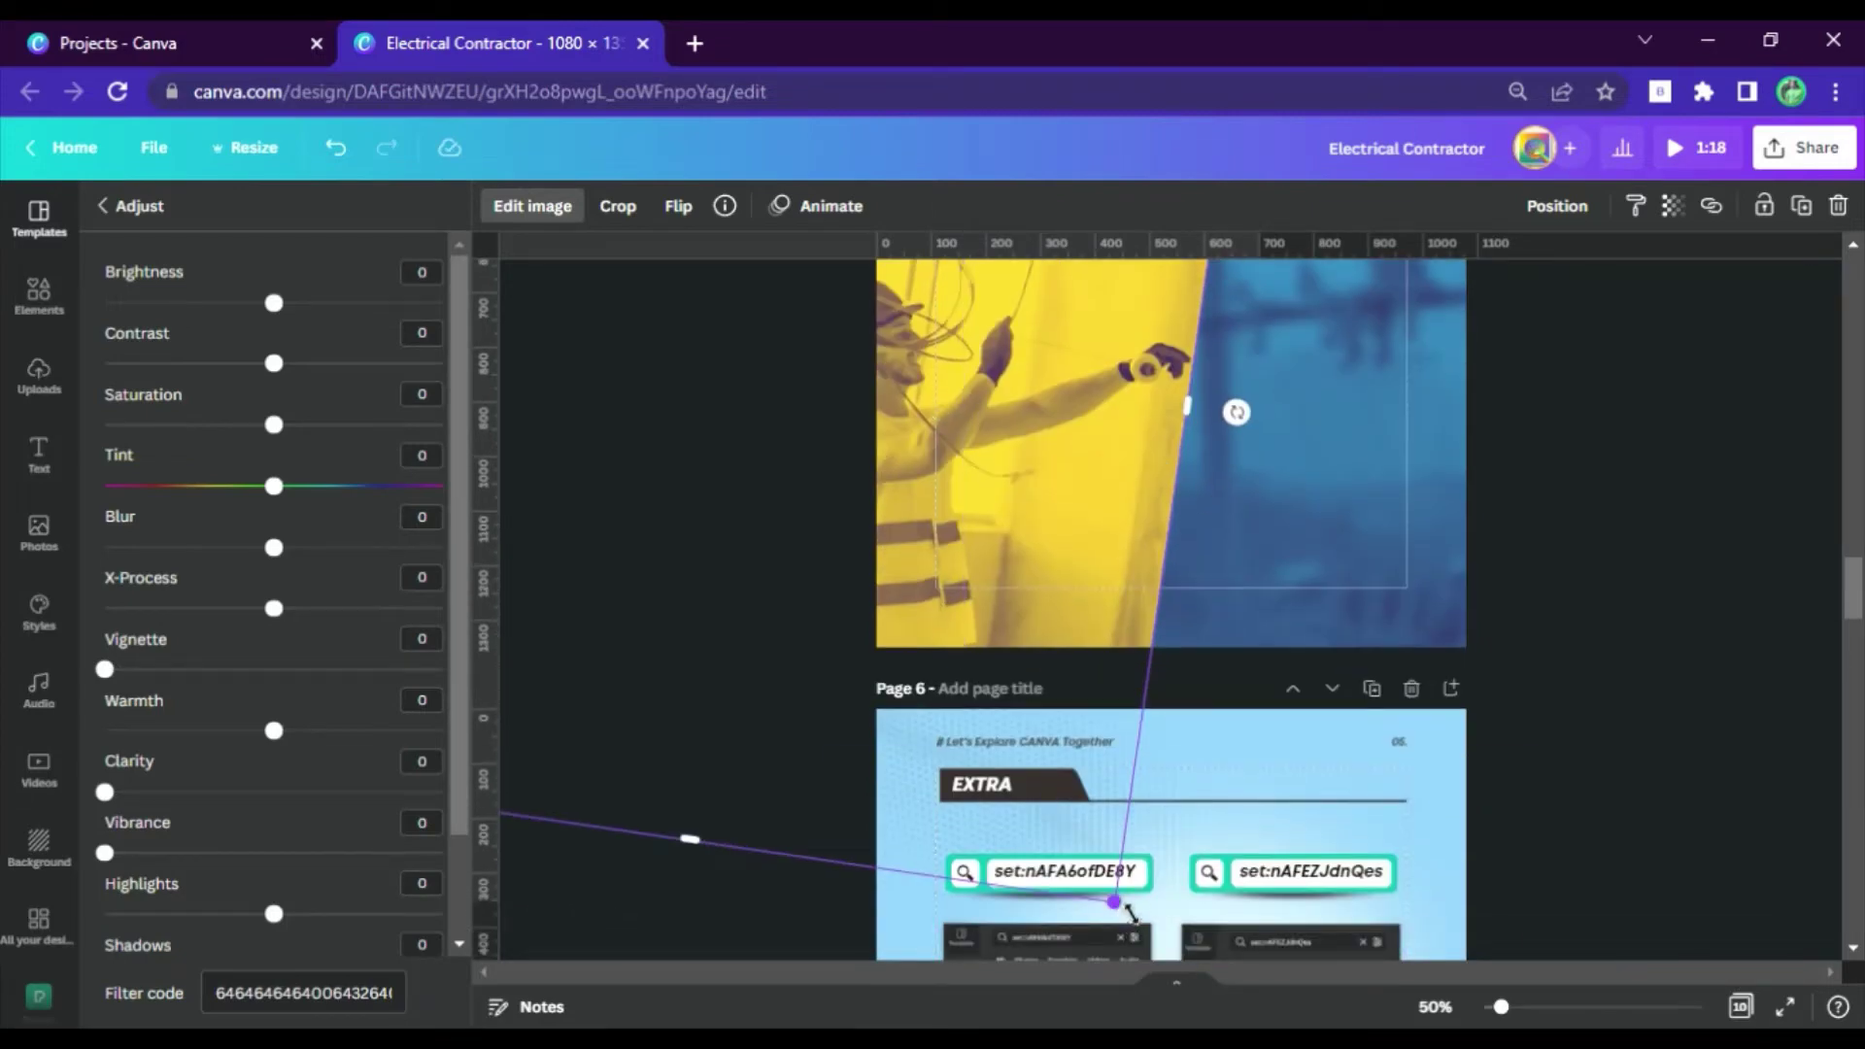
{"action": "left_click_drag", "start_coordinate": [1129, 914], "coordinate": [1051, 659]}
{"action": "scroll", "coordinate": [1049, 658], "scroll_direction": "up", "scroll_amount": 6}
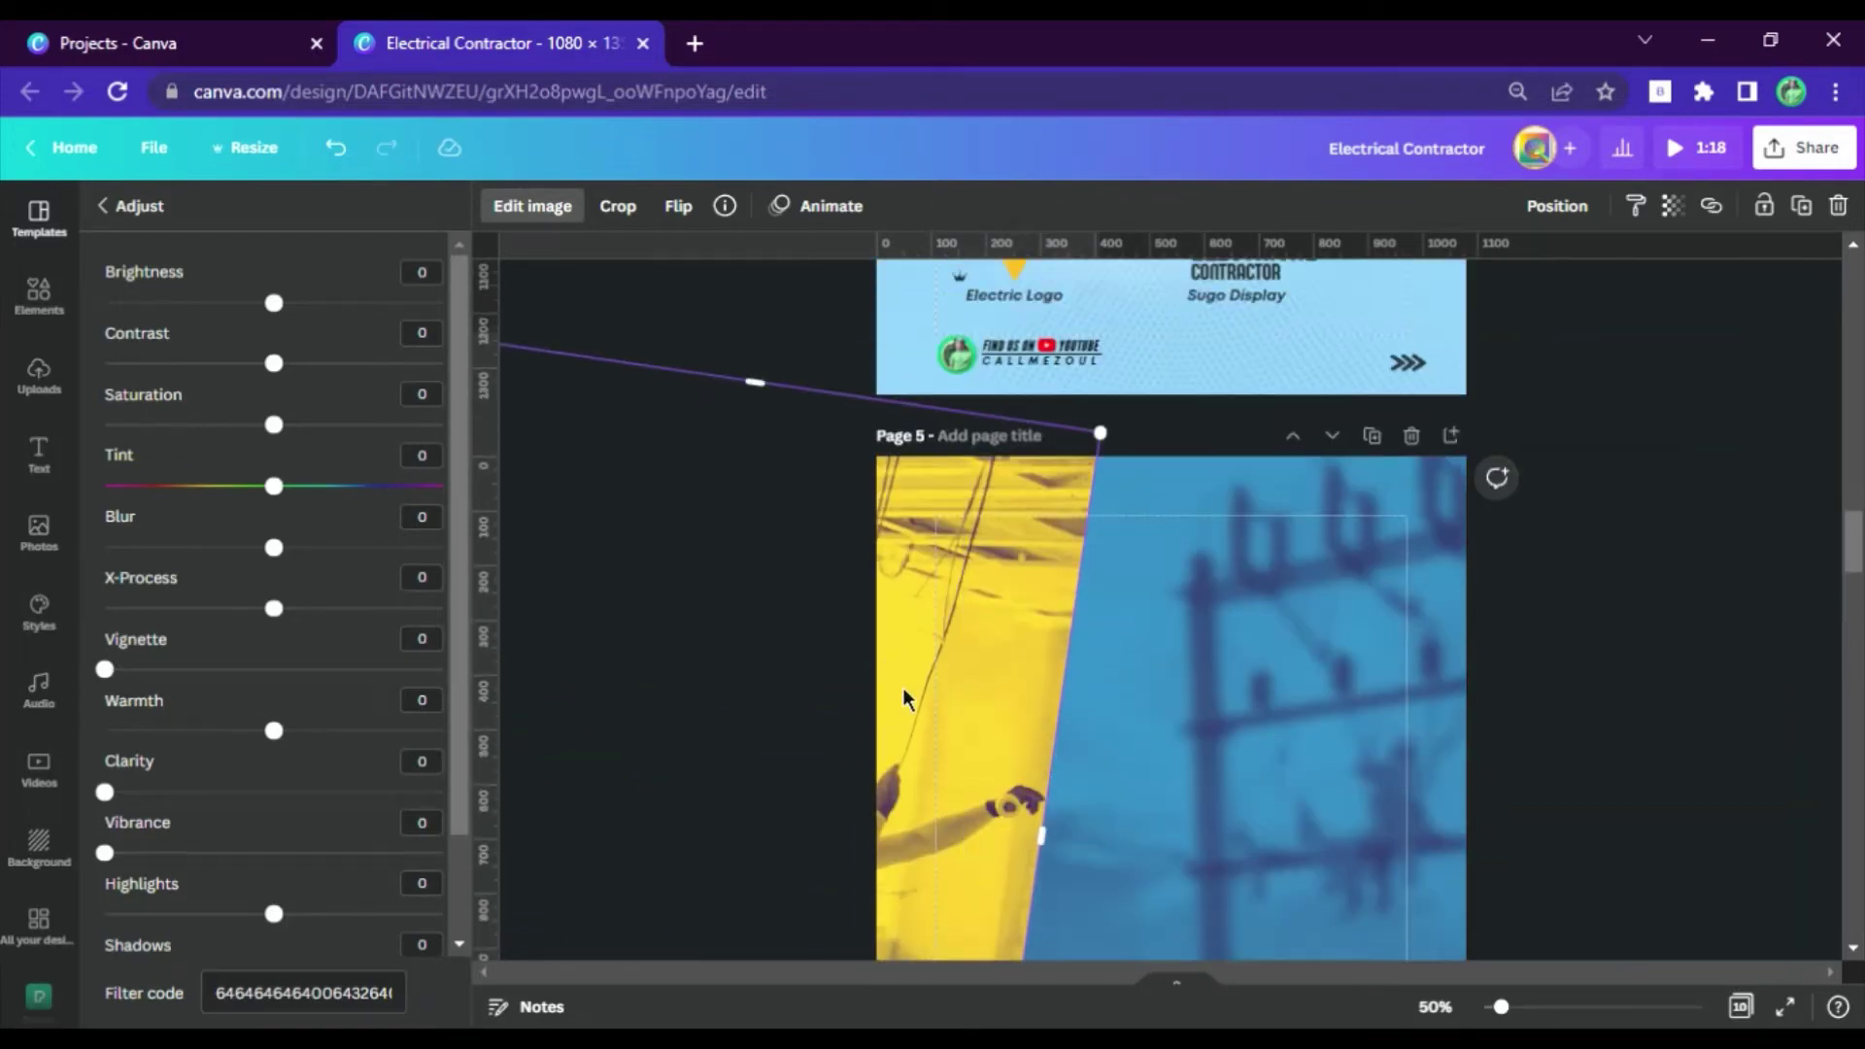
{"action": "left_click_drag", "start_coordinate": [981, 724], "coordinate": [1037, 742]}
{"action": "scroll", "coordinate": [1261, 583], "scroll_direction": "down", "scroll_amount": 5}
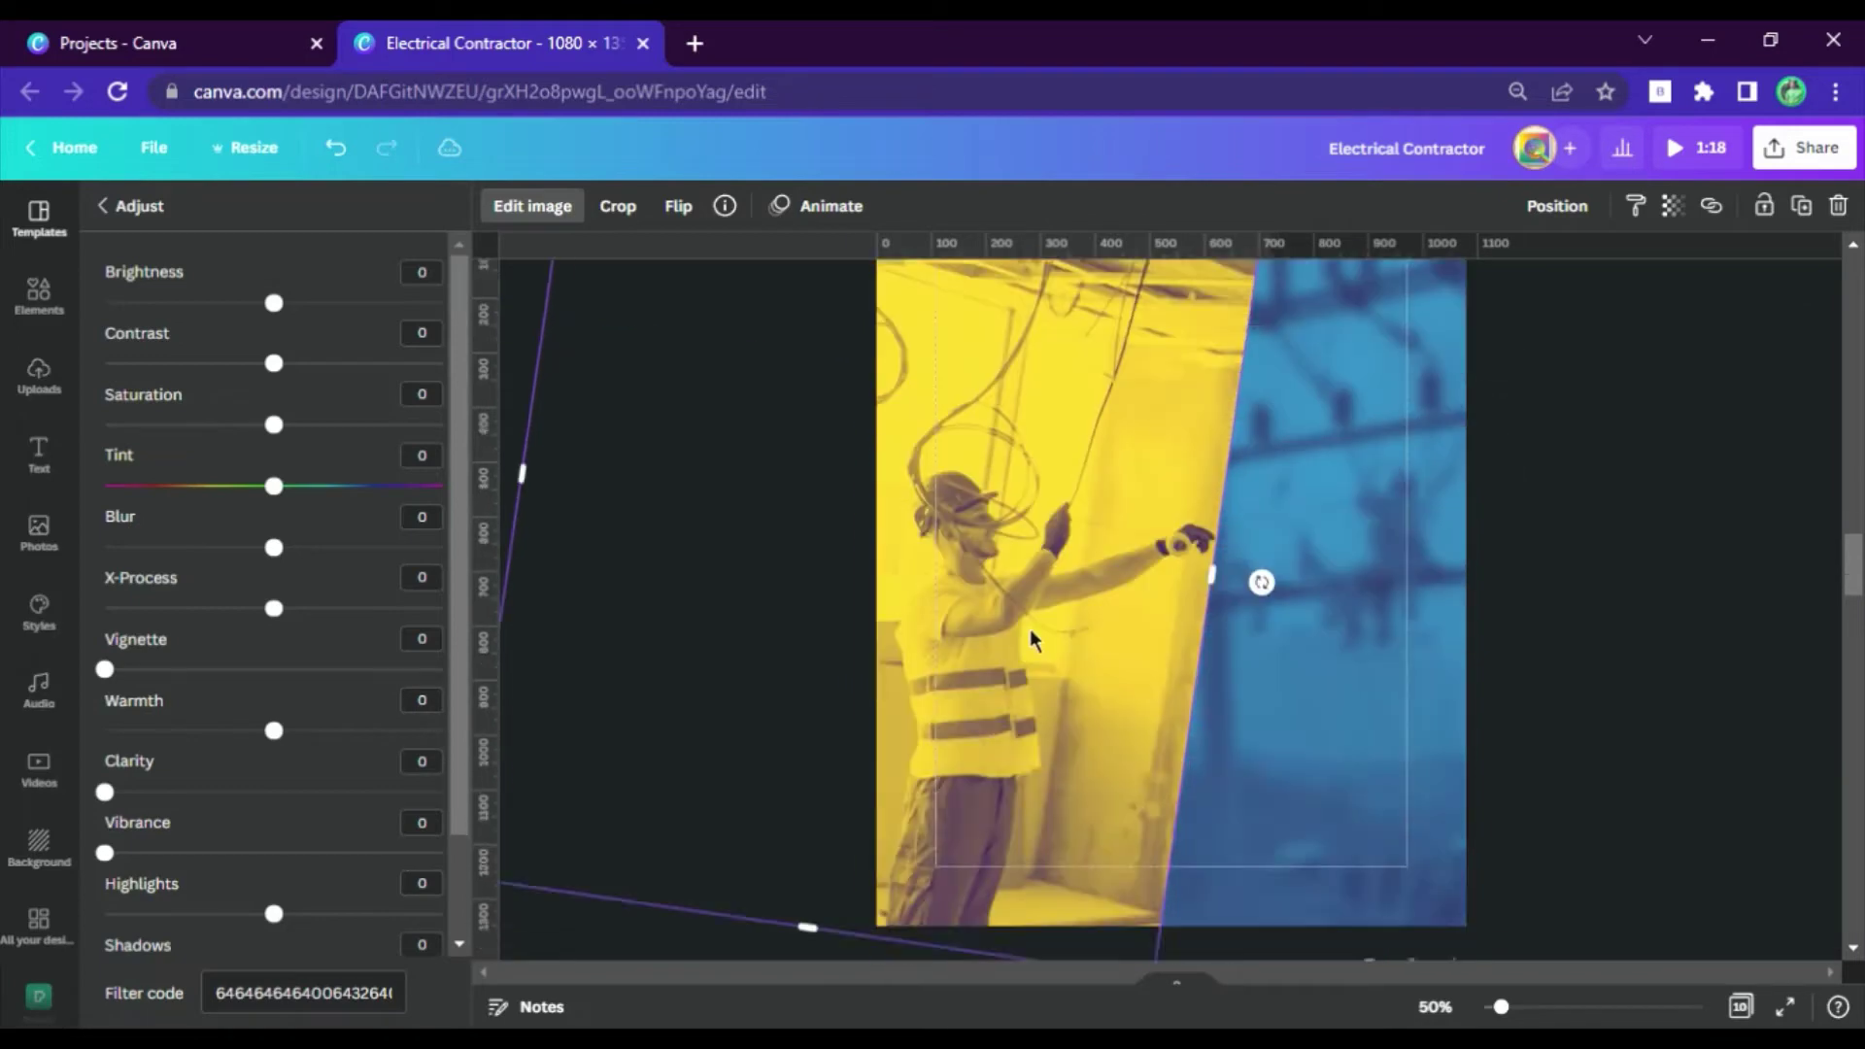
Set the tilted yellow electricians photo's blur to 10.
{"action": "scroll", "coordinate": [1302, 467], "scroll_direction": "up", "scroll_amount": 3}
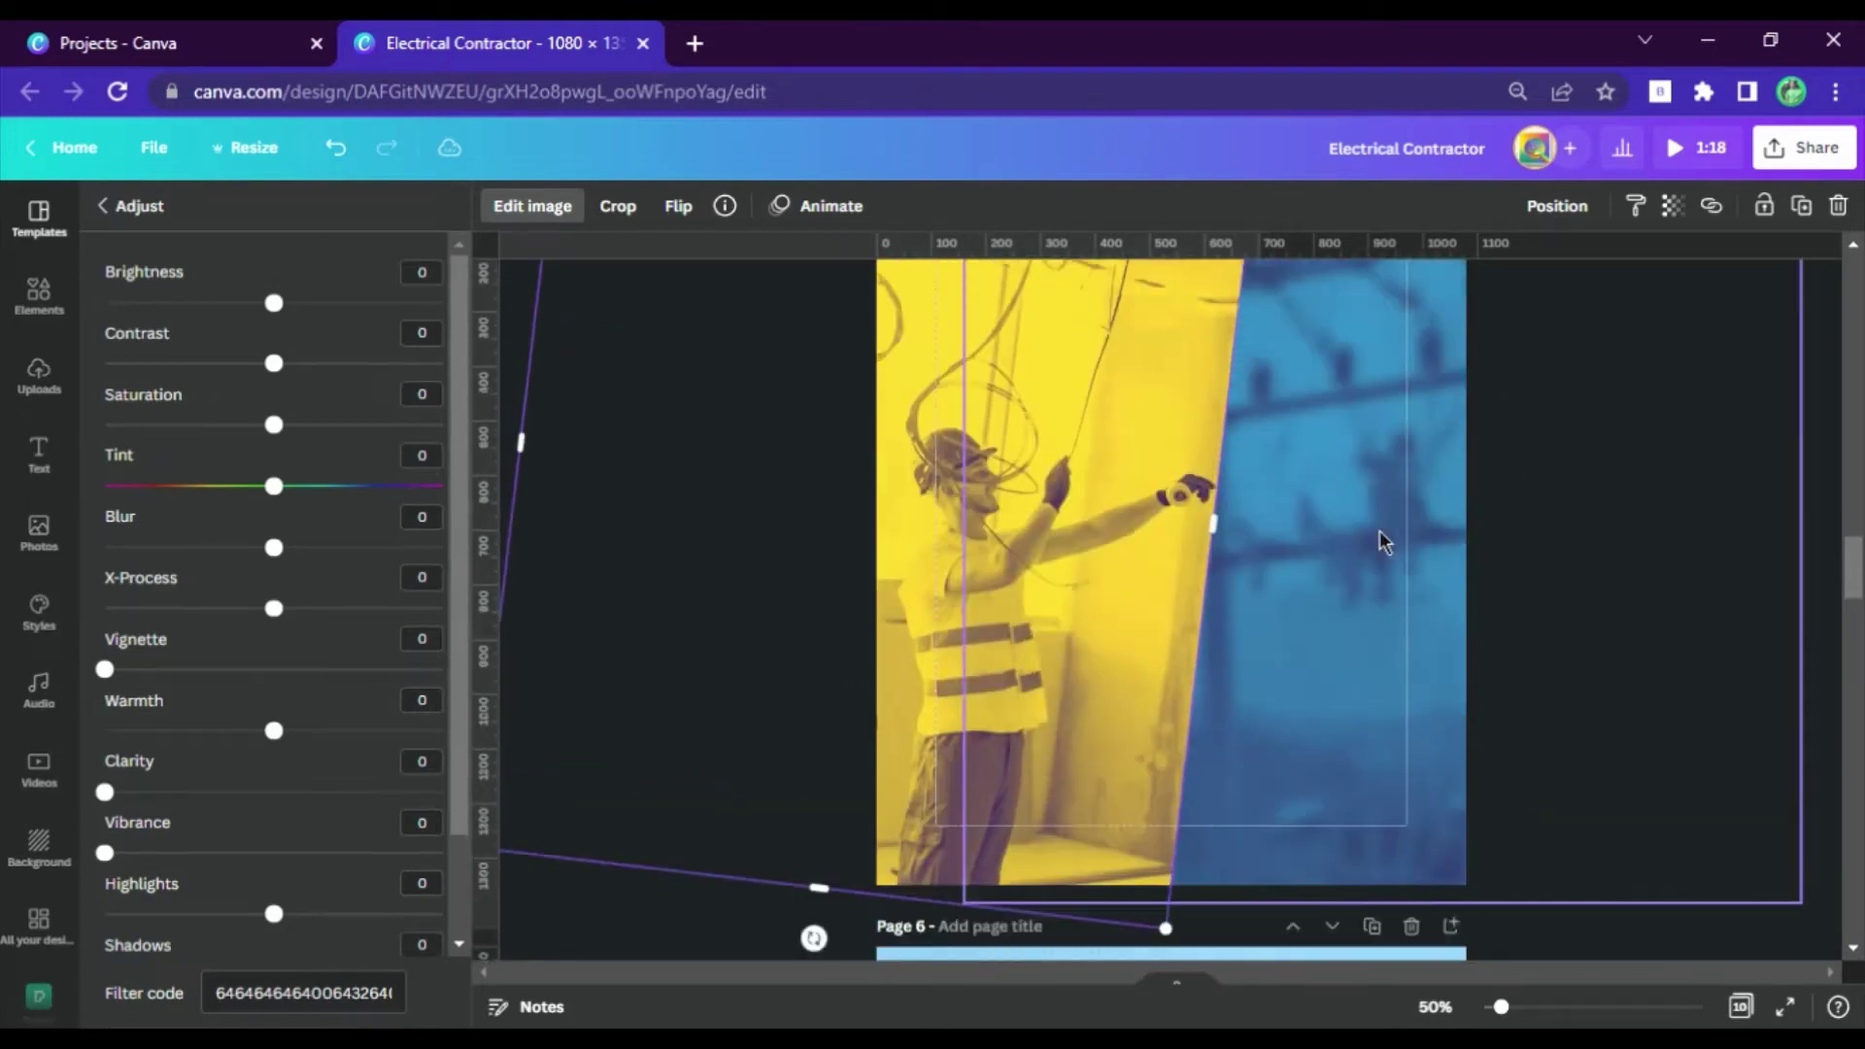
{"action": "type", "text": "10"}
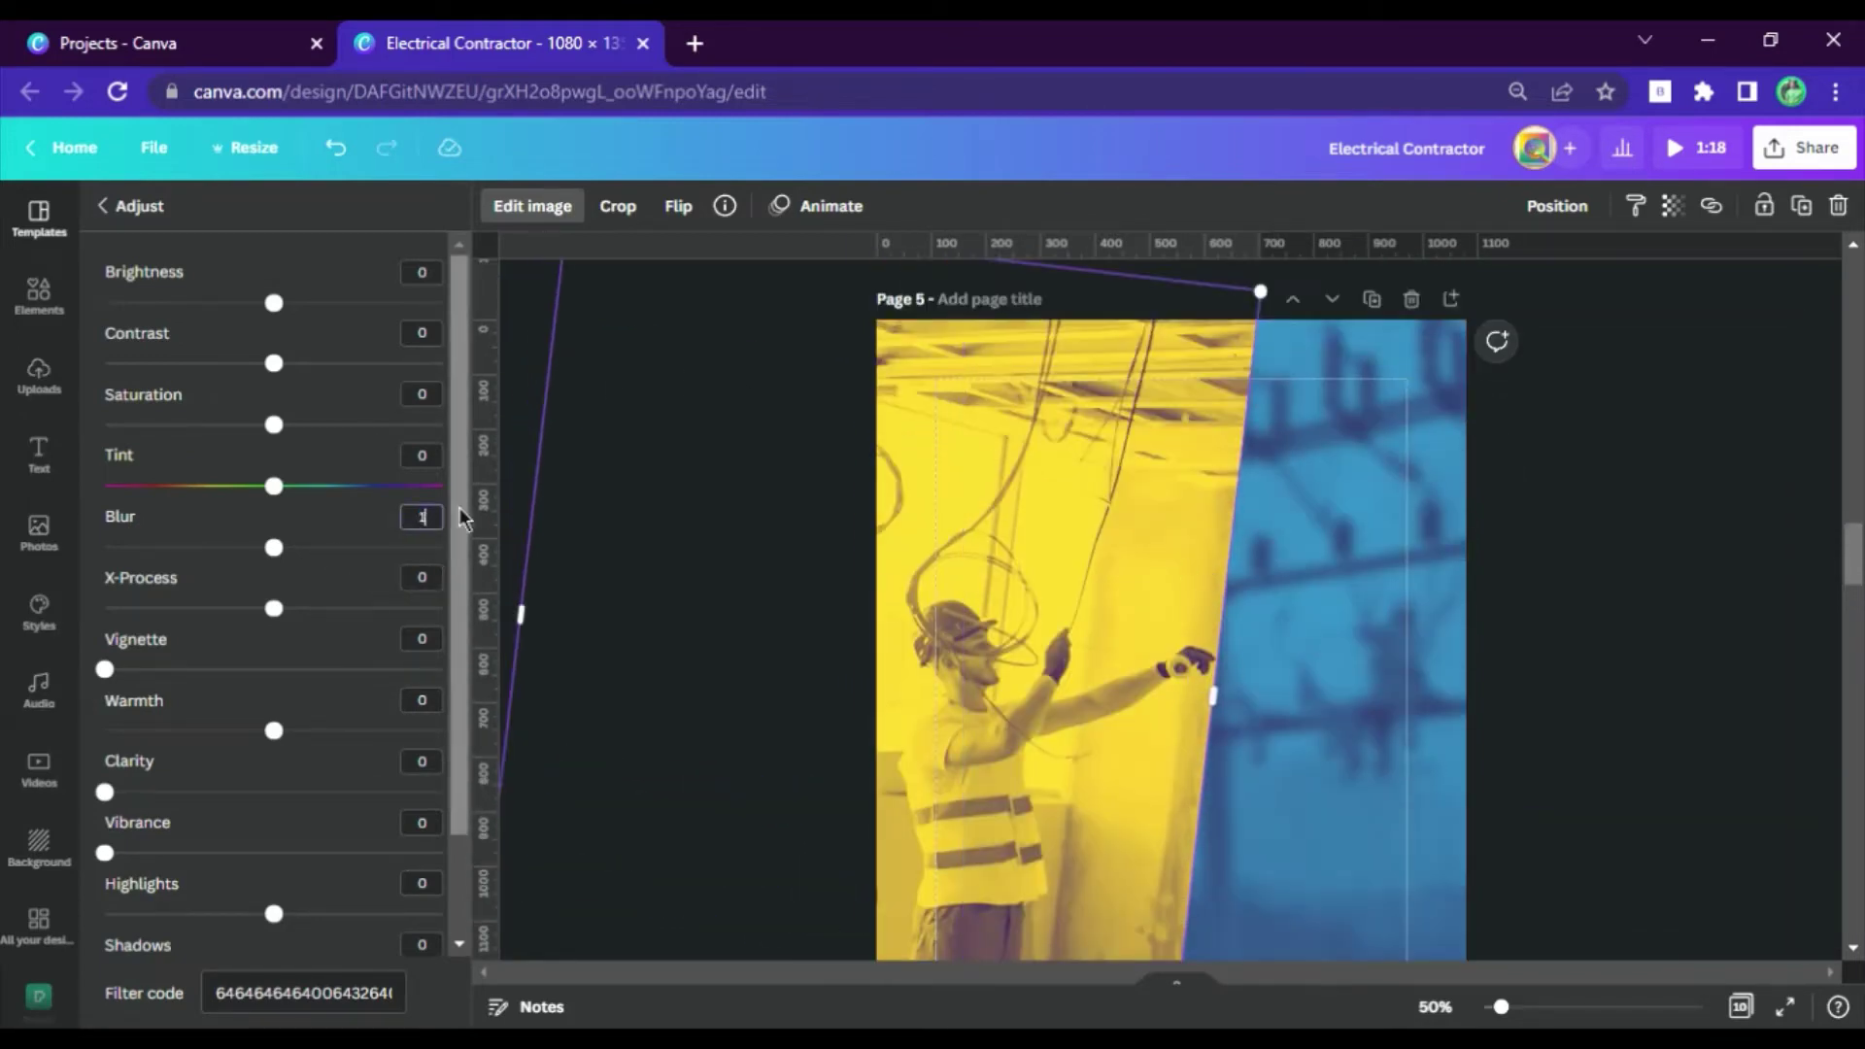
{"action": "left_click", "coordinate": [1530, 580]}
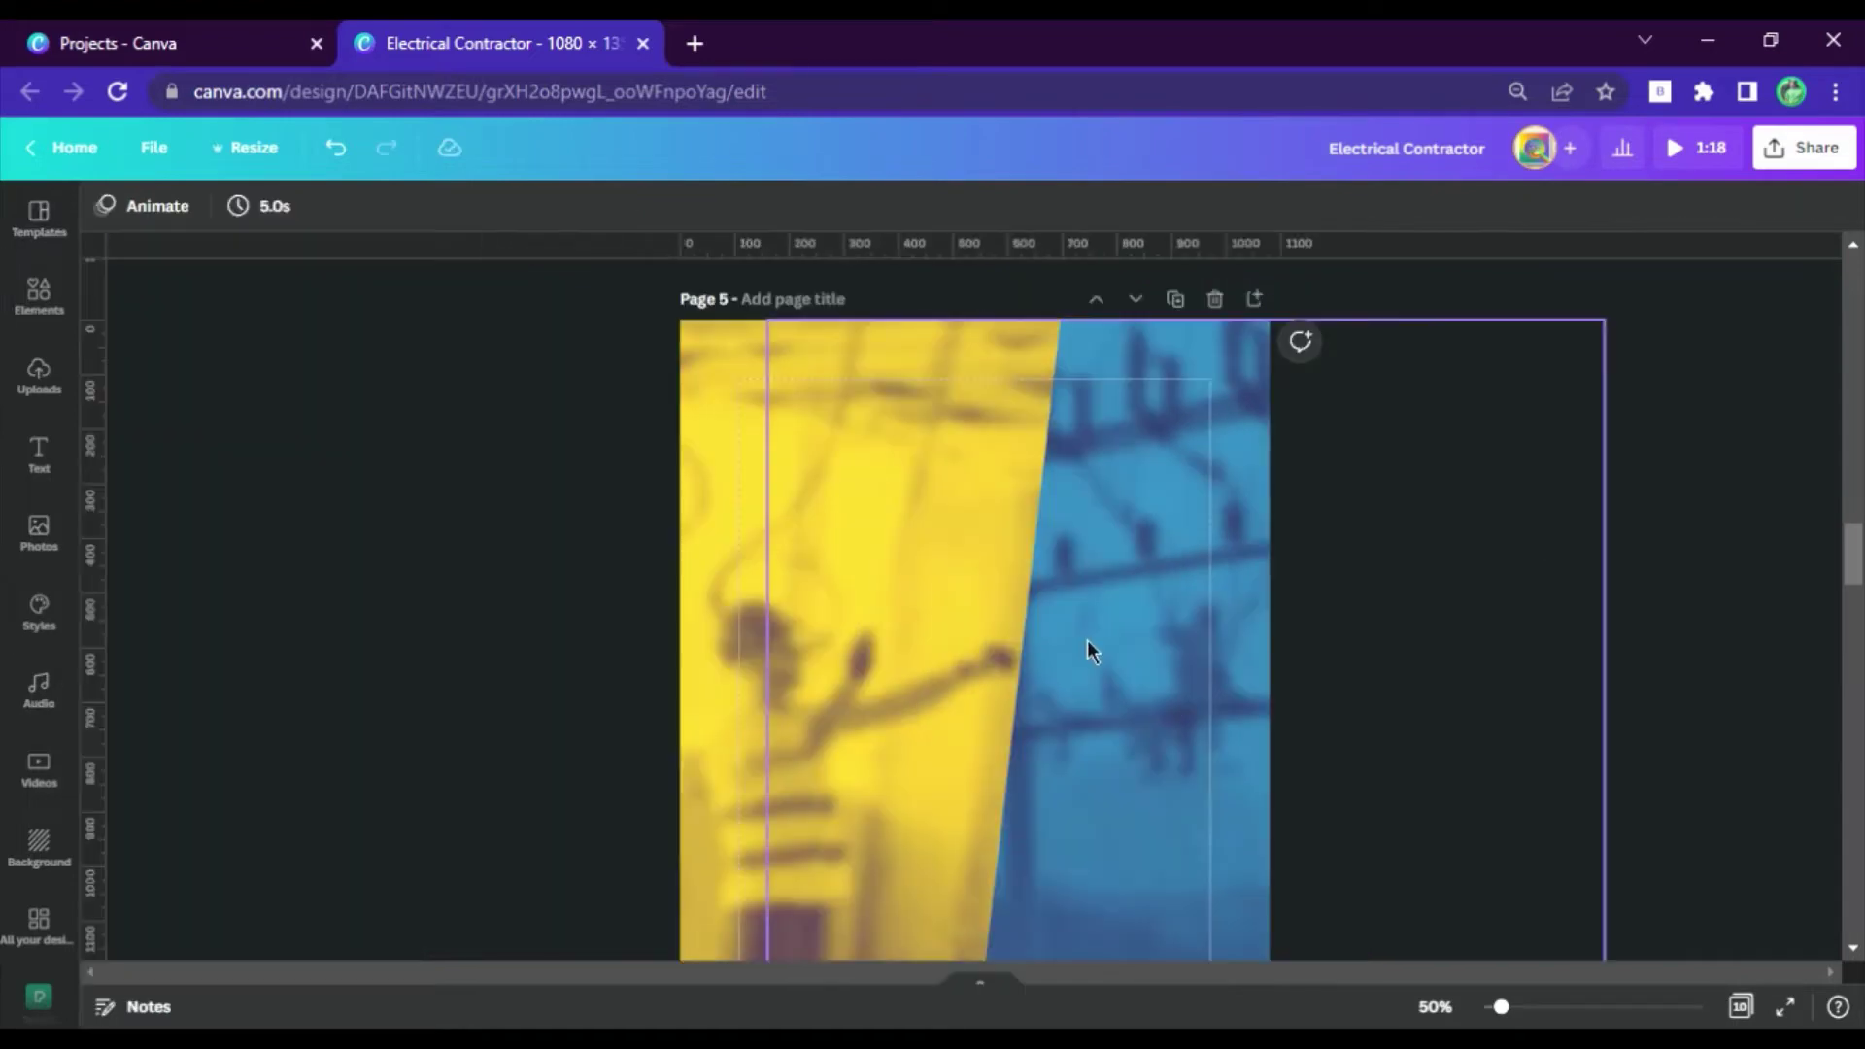
Copy the Electric Circuit Pattern from the assets on page 4 onto the poster on page 5.
{"action": "scroll", "coordinate": [1087, 642], "scroll_direction": "up", "scroll_amount": 8}
{"action": "left_click", "coordinate": [983, 783]}
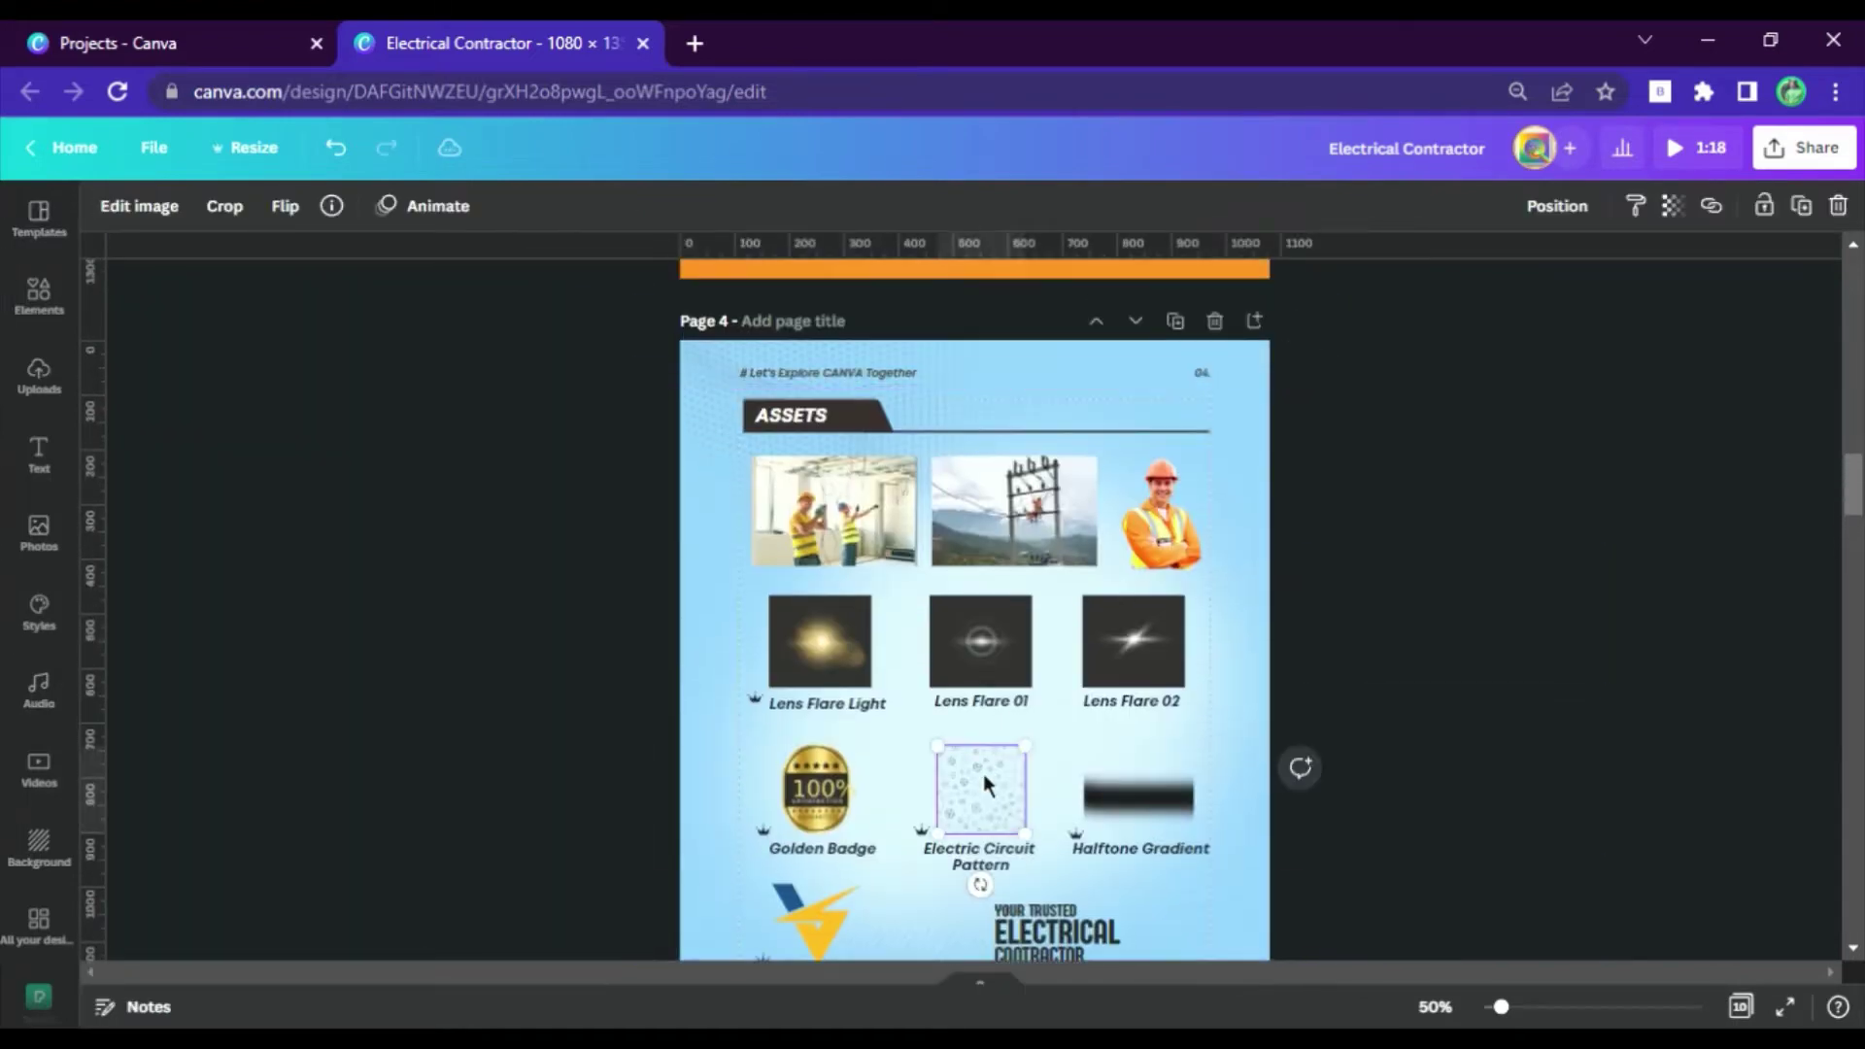
{"action": "scroll", "coordinate": [1326, 667], "scroll_direction": "down", "scroll_amount": 12}
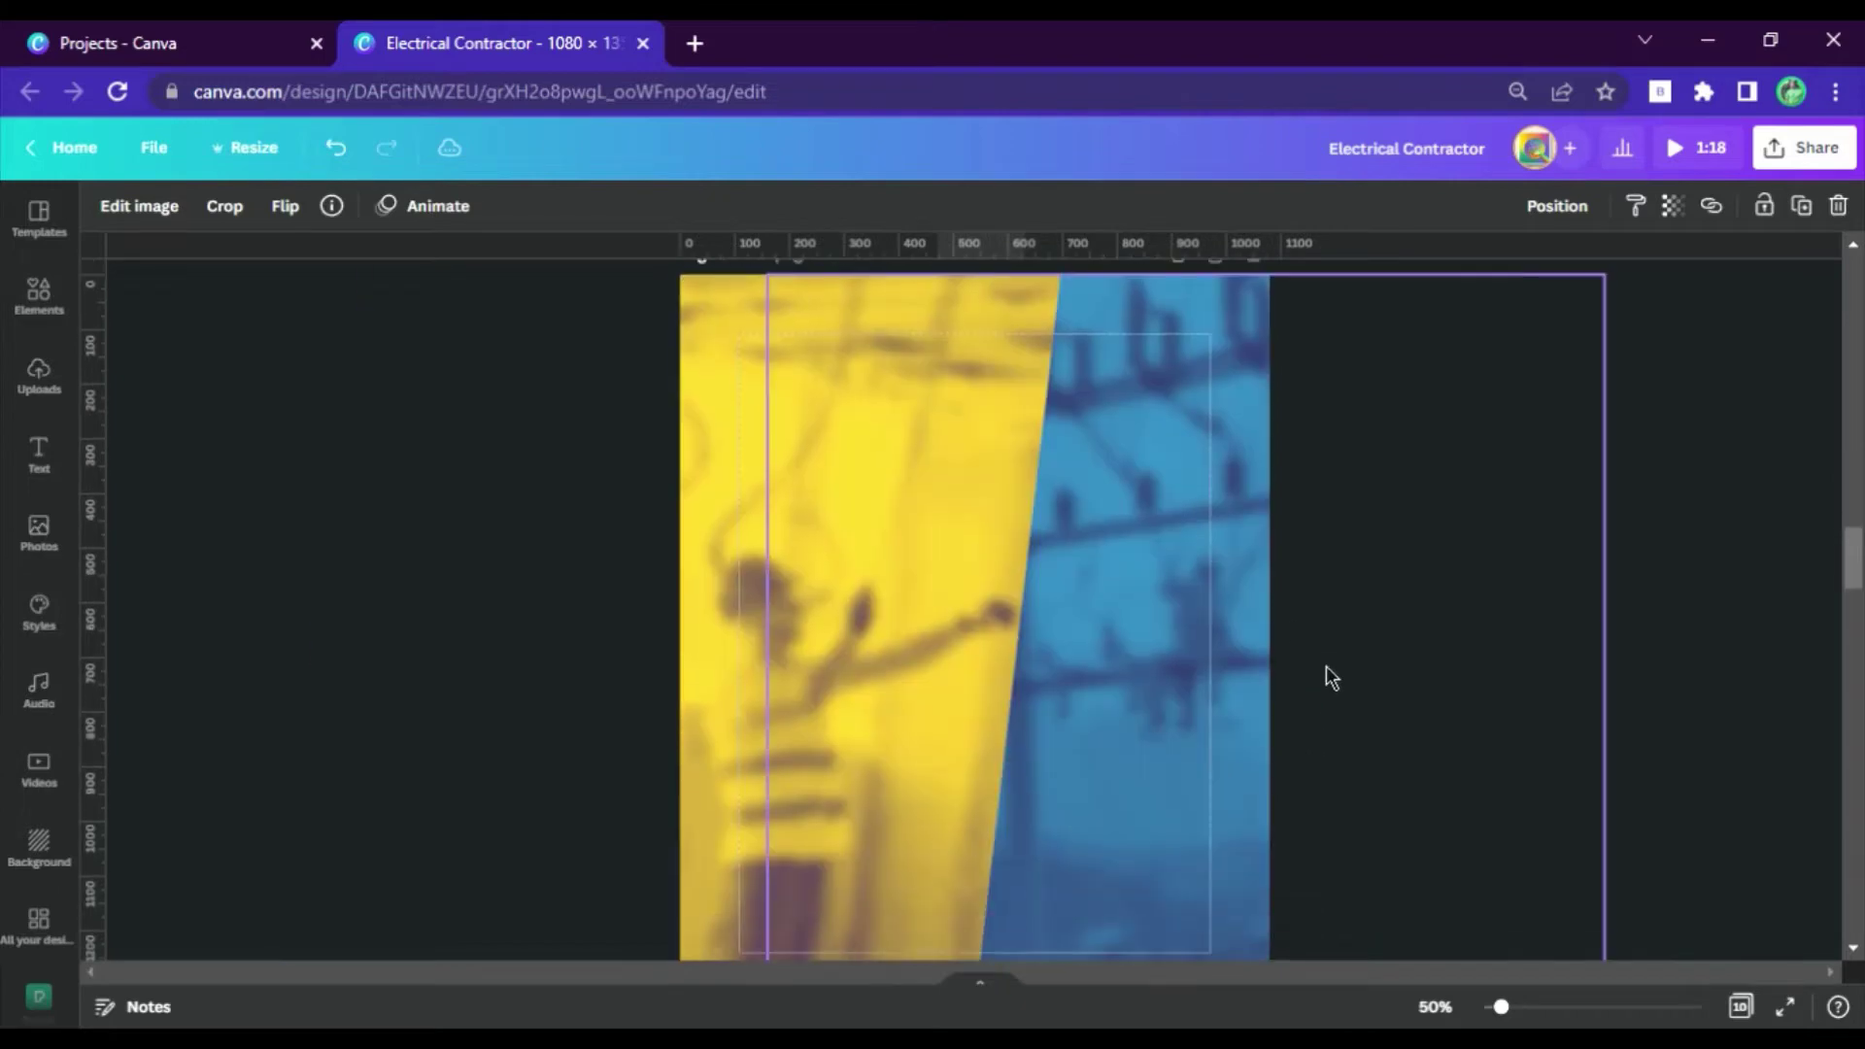
{"action": "left_click", "coordinate": [913, 521]}
{"action": "key", "text": "ctrl+v"}
Enlarge the circuit pattern beyond the page width and align its upper edge with the top of the poster.
{"action": "scroll", "coordinate": [1024, 581], "scroll_direction": "up", "scroll_amount": 3}
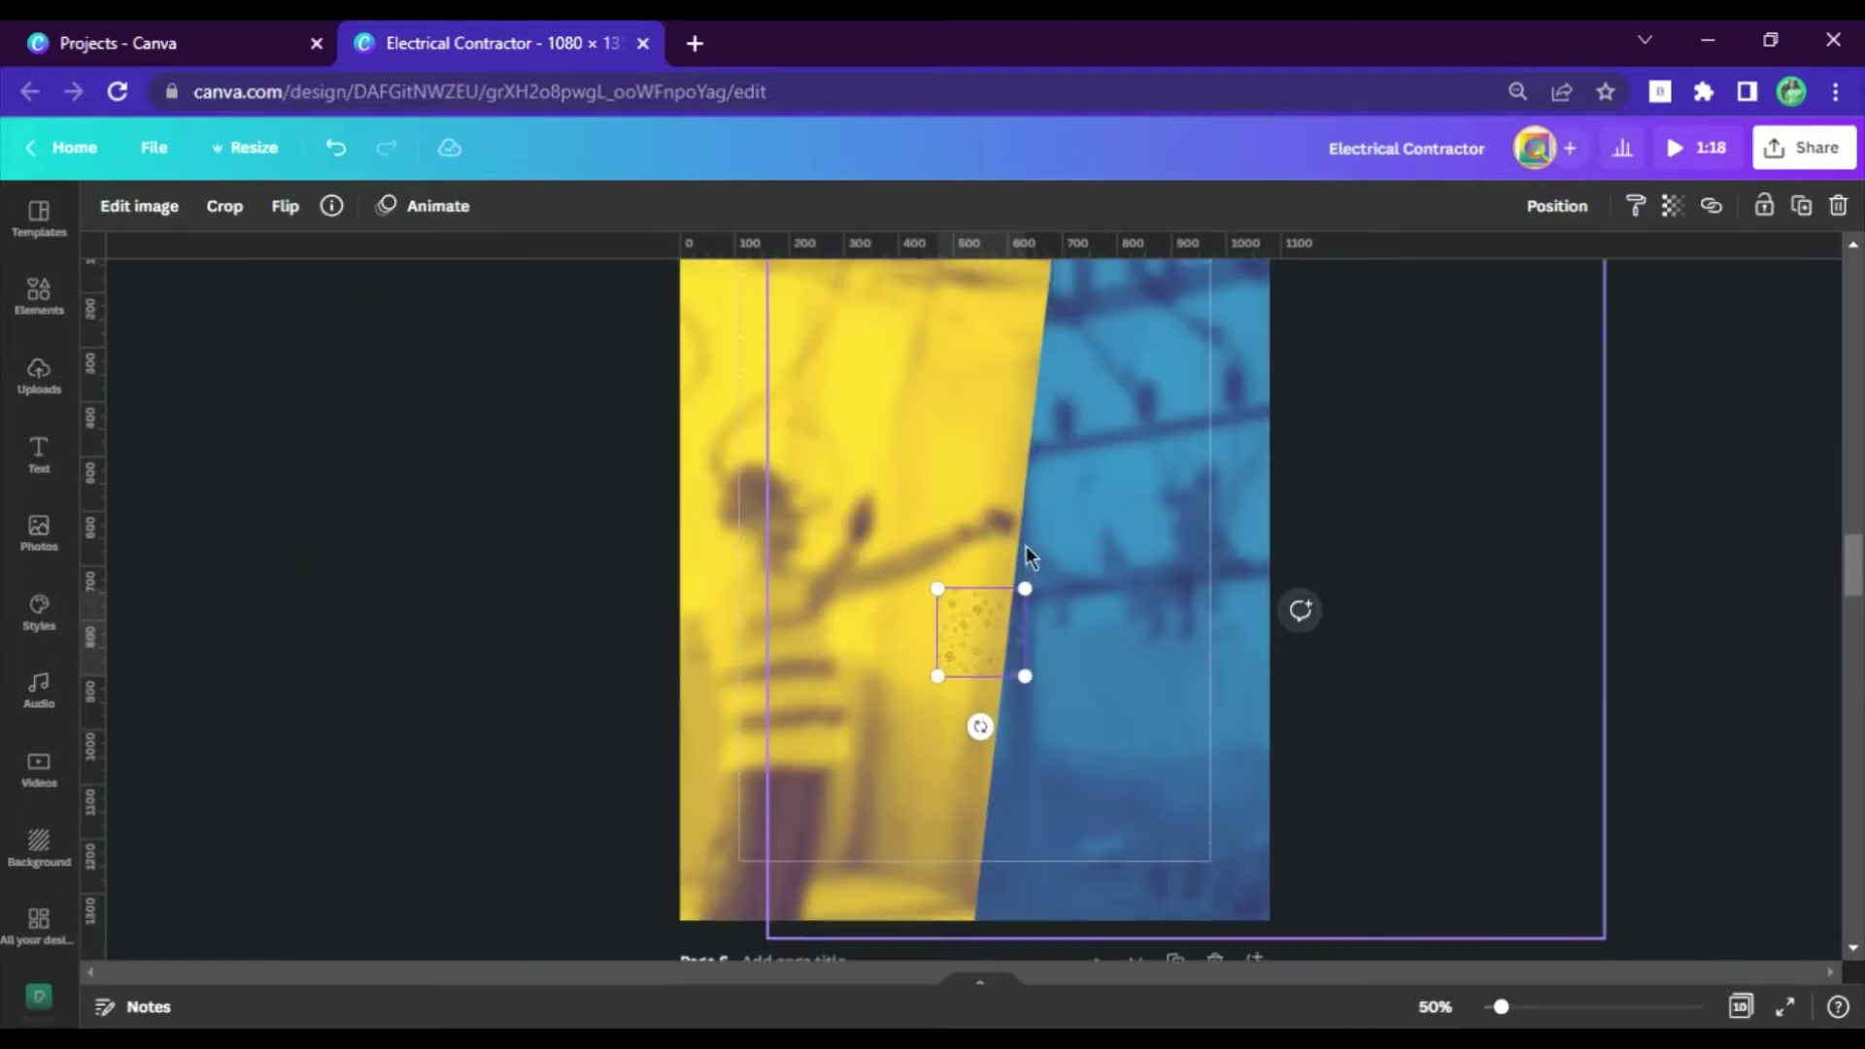
{"action": "left_click_drag", "start_coordinate": [1025, 589], "coordinate": [1675, 394]}
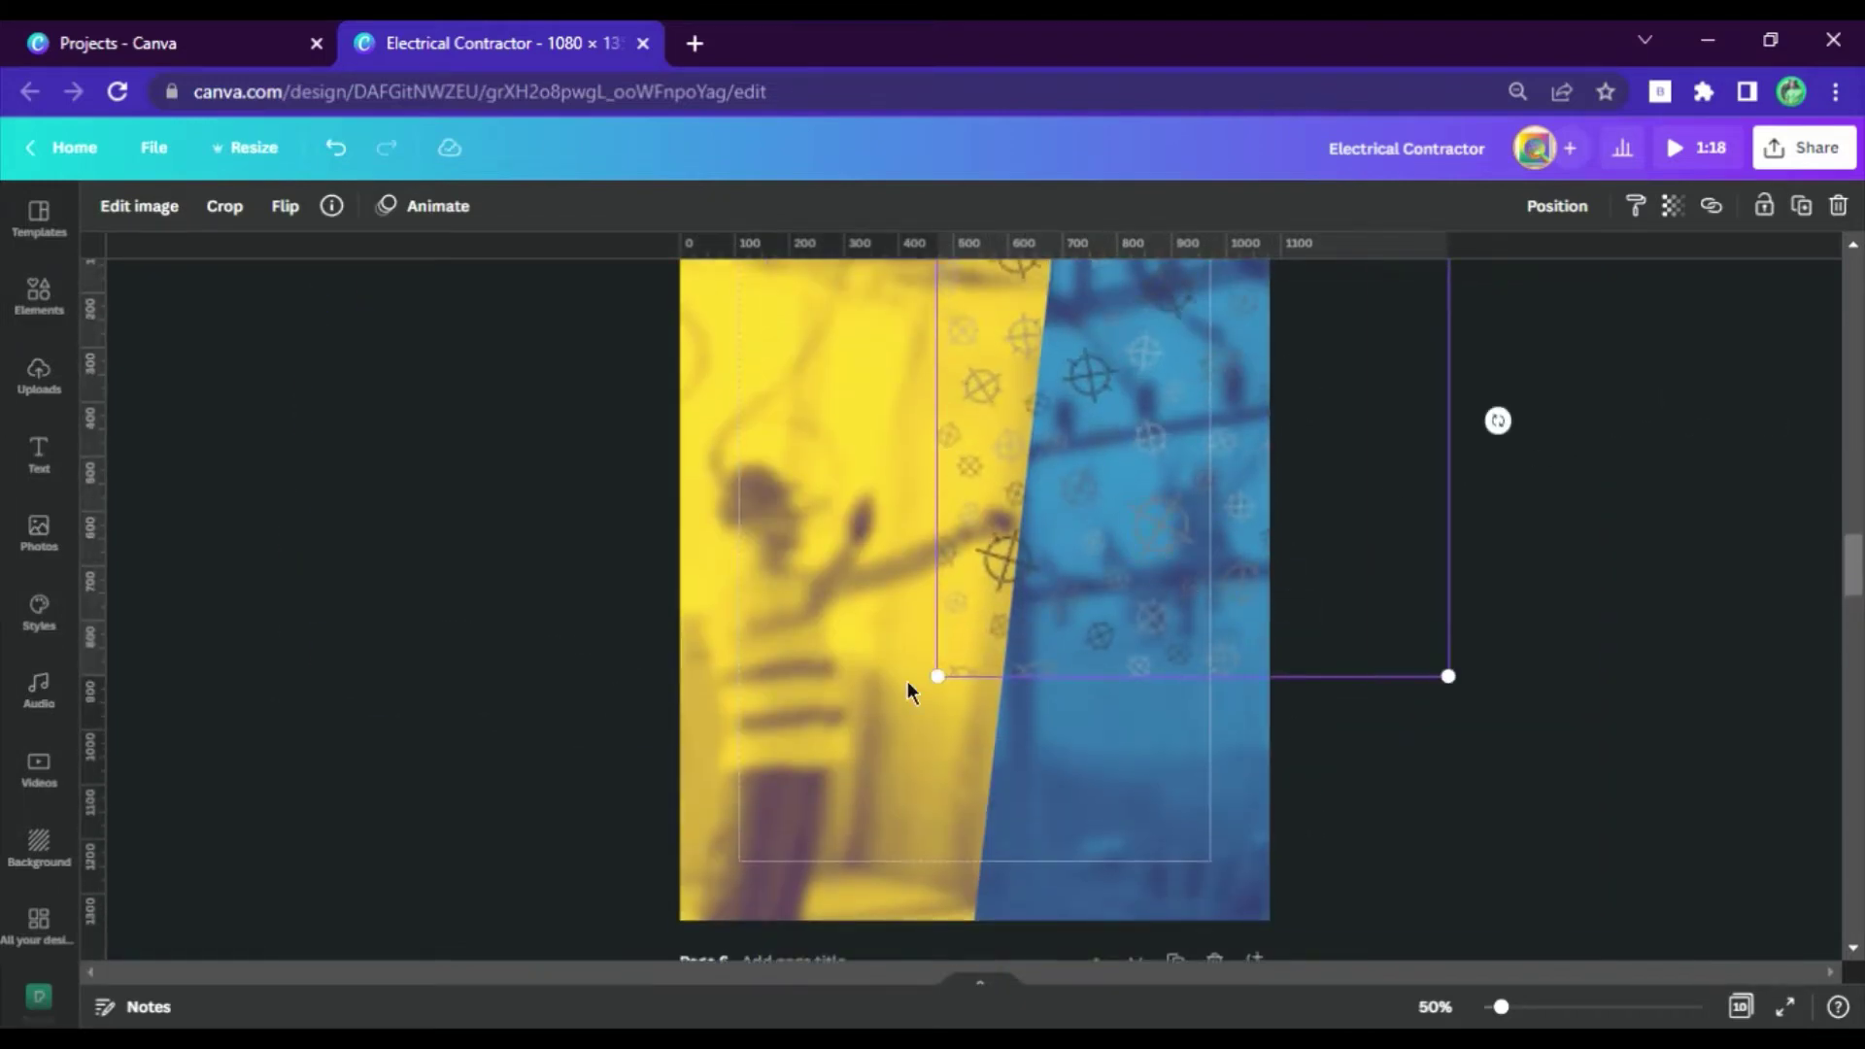
{"action": "left_click_drag", "start_coordinate": [1204, 587], "coordinate": [930, 750]}
{"action": "left_click_drag", "start_coordinate": [1192, 344], "coordinate": [1349, 404]}
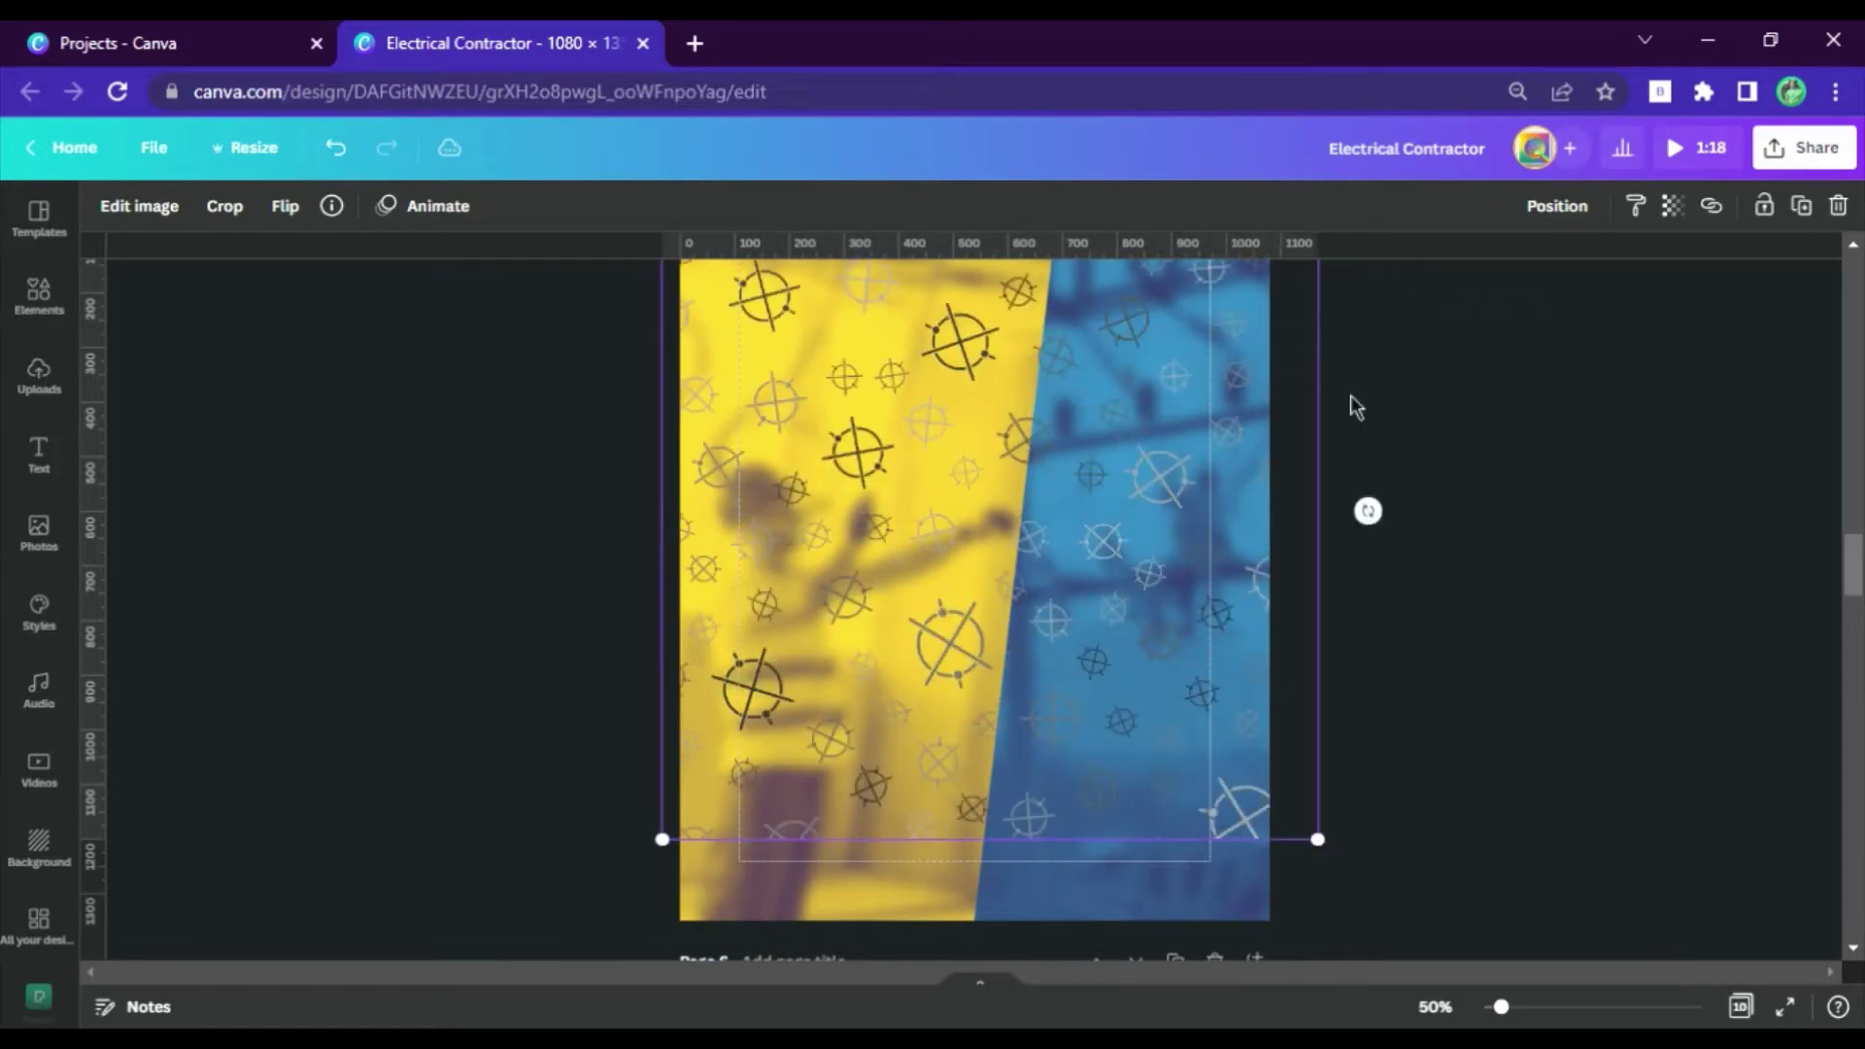
{"action": "scroll", "coordinate": [1133, 566], "scroll_direction": "up", "scroll_amount": 3}
{"action": "left_click_drag", "start_coordinate": [947, 667], "coordinate": [937, 669]}
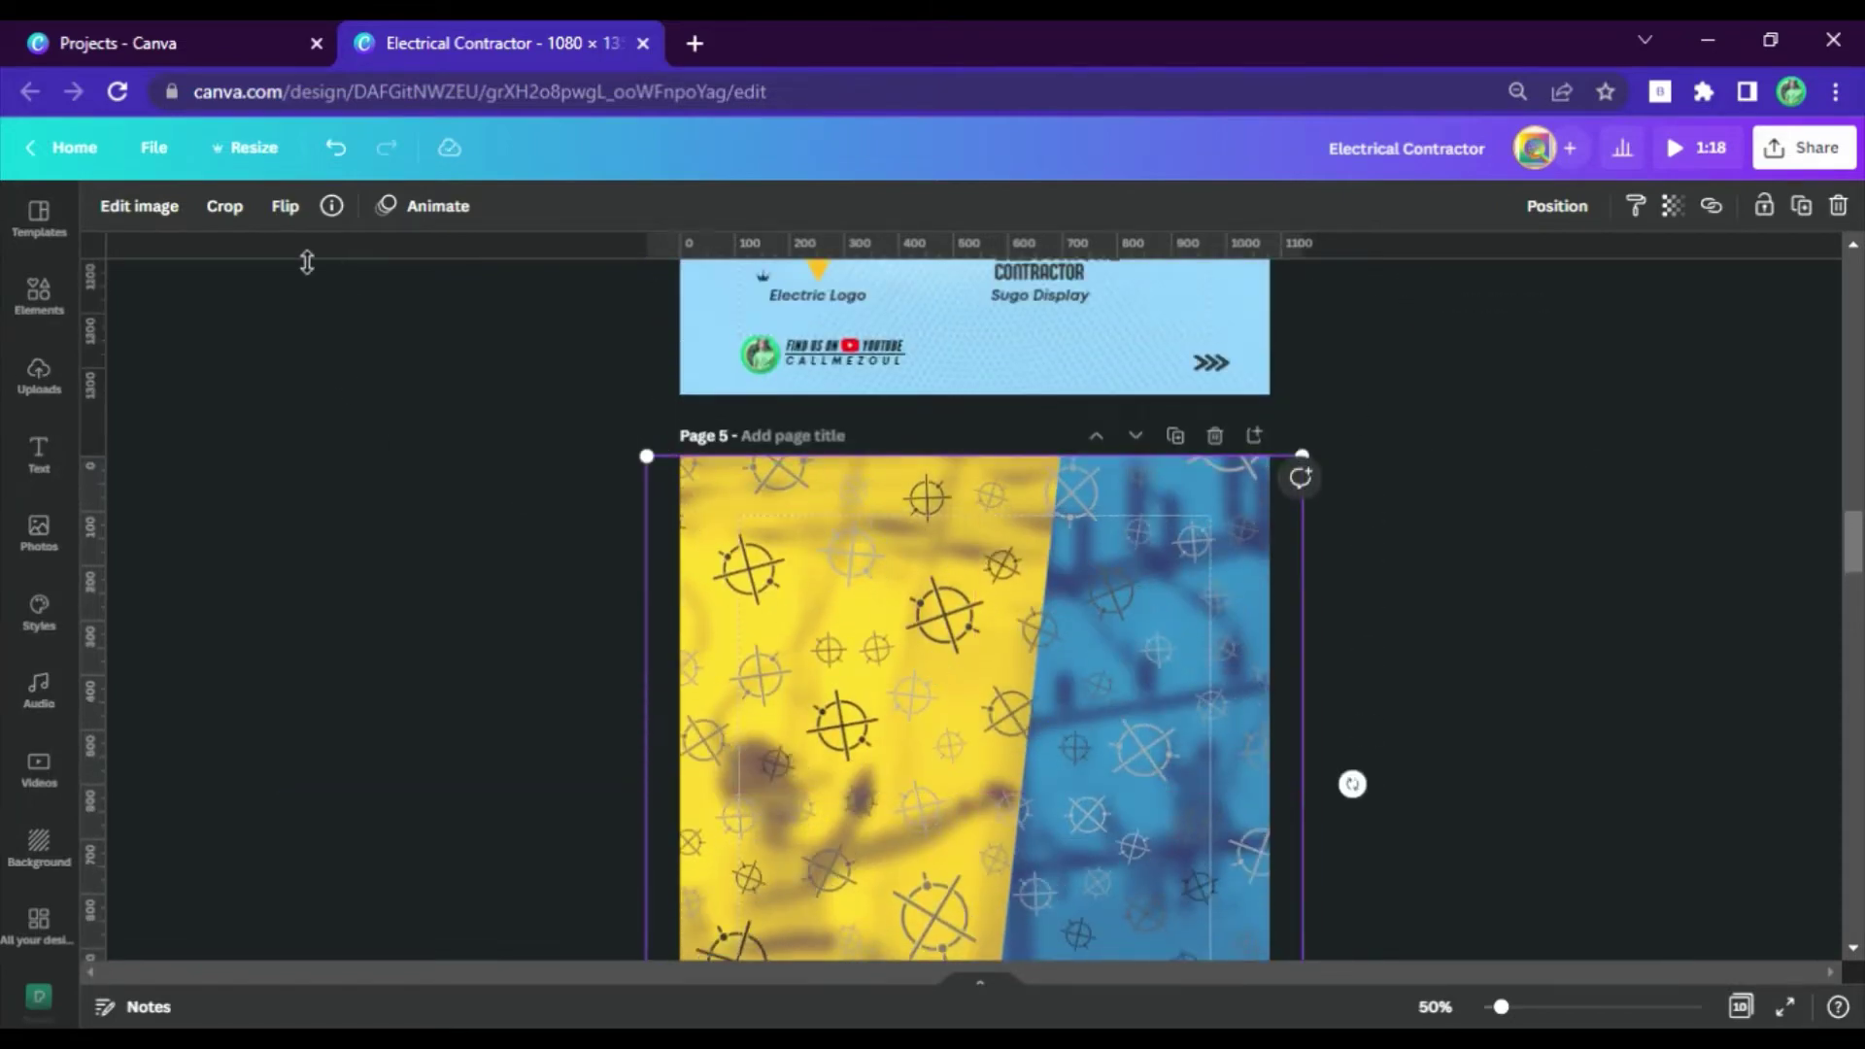
Apply the Cherry duotone to the circuit pattern with its highlights changed to white.
{"action": "left_click", "coordinate": [168, 218]}
{"action": "scroll", "coordinate": [340, 655], "scroll_direction": "down", "scroll_amount": 4}
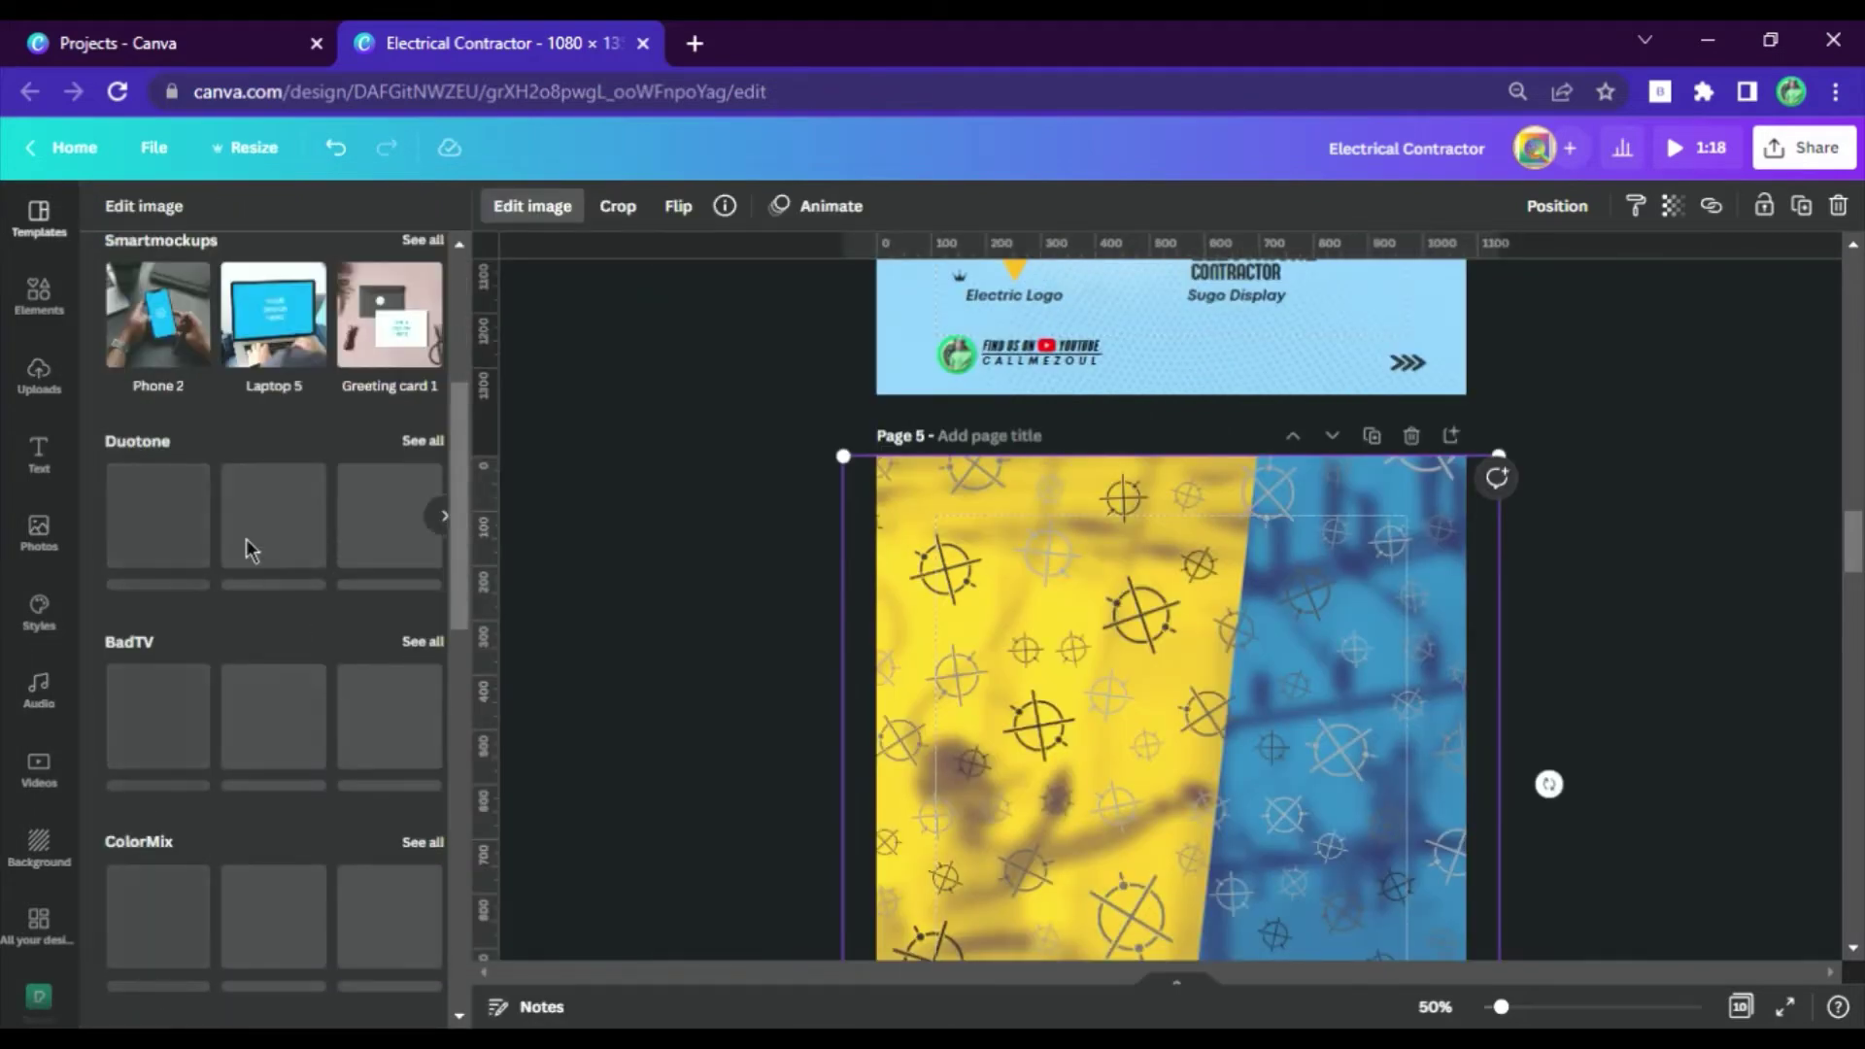
{"action": "scroll", "coordinate": [247, 538], "scroll_direction": "up", "scroll_amount": 3}
{"action": "left_click", "coordinate": [177, 384]}
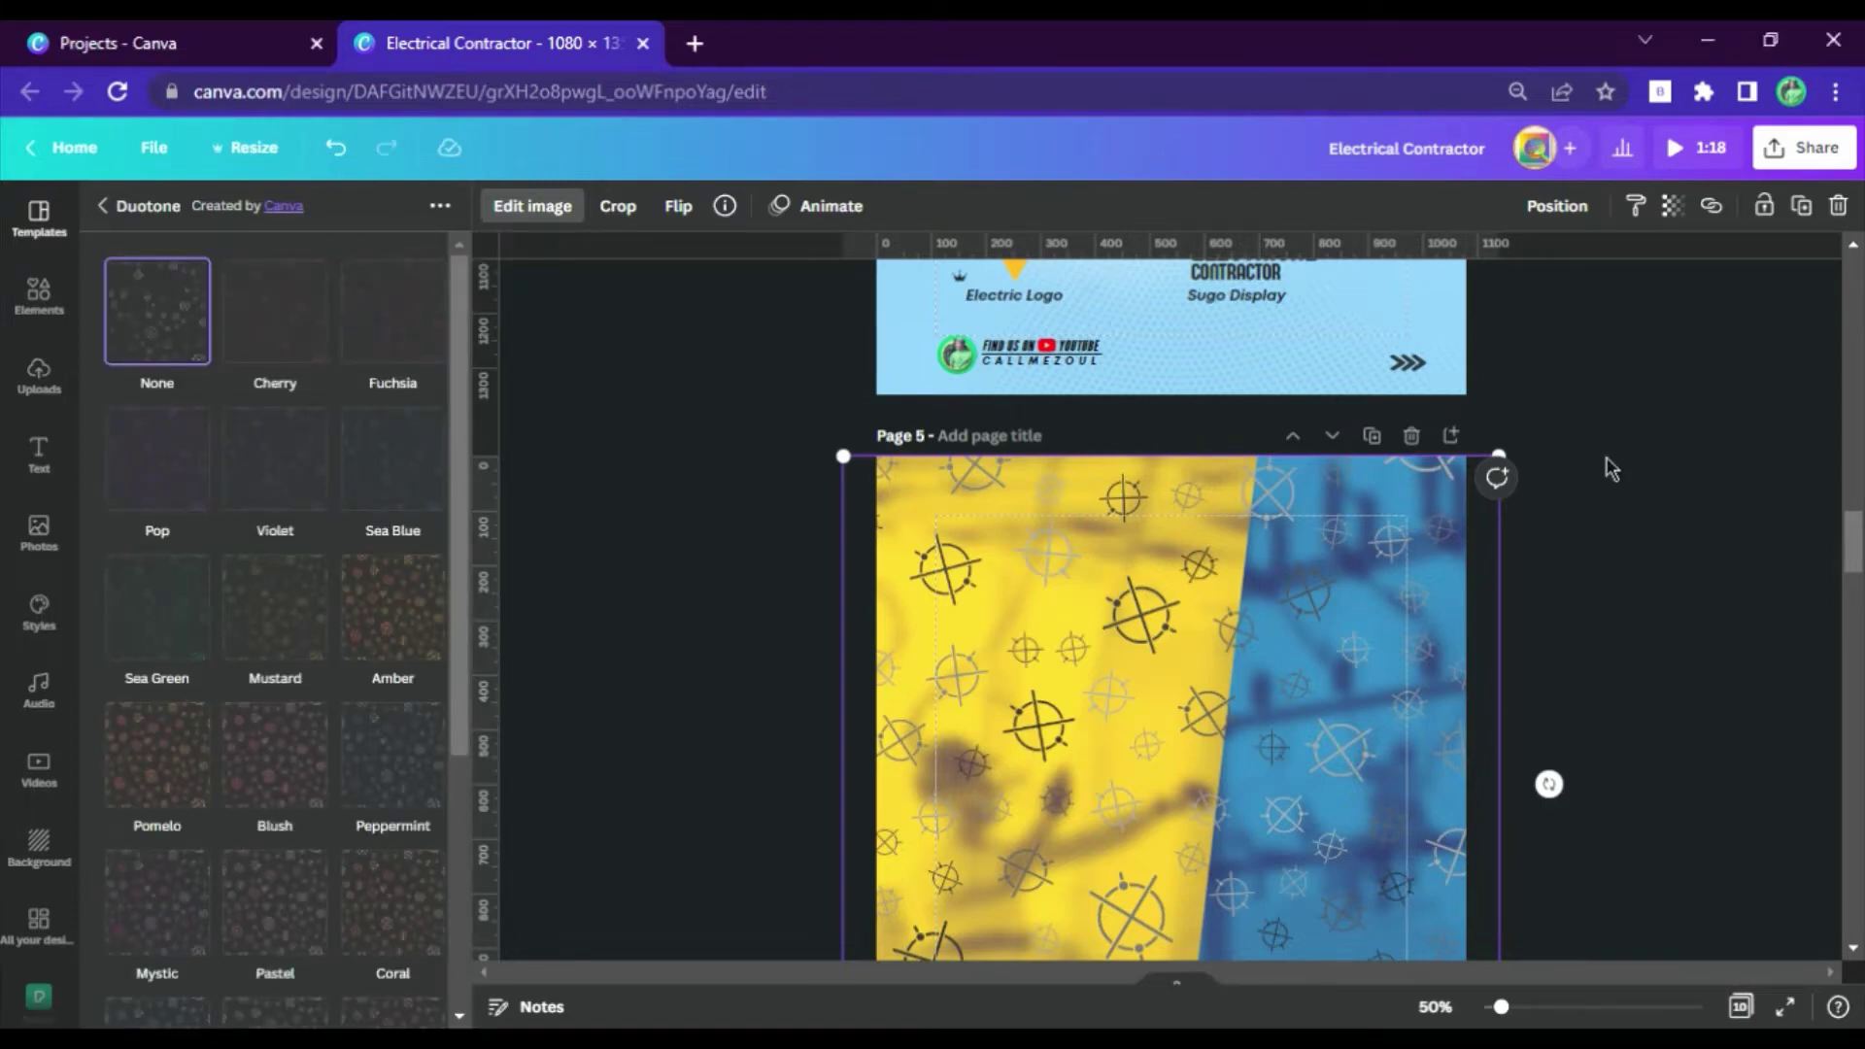
{"action": "left_click", "coordinate": [269, 331]}
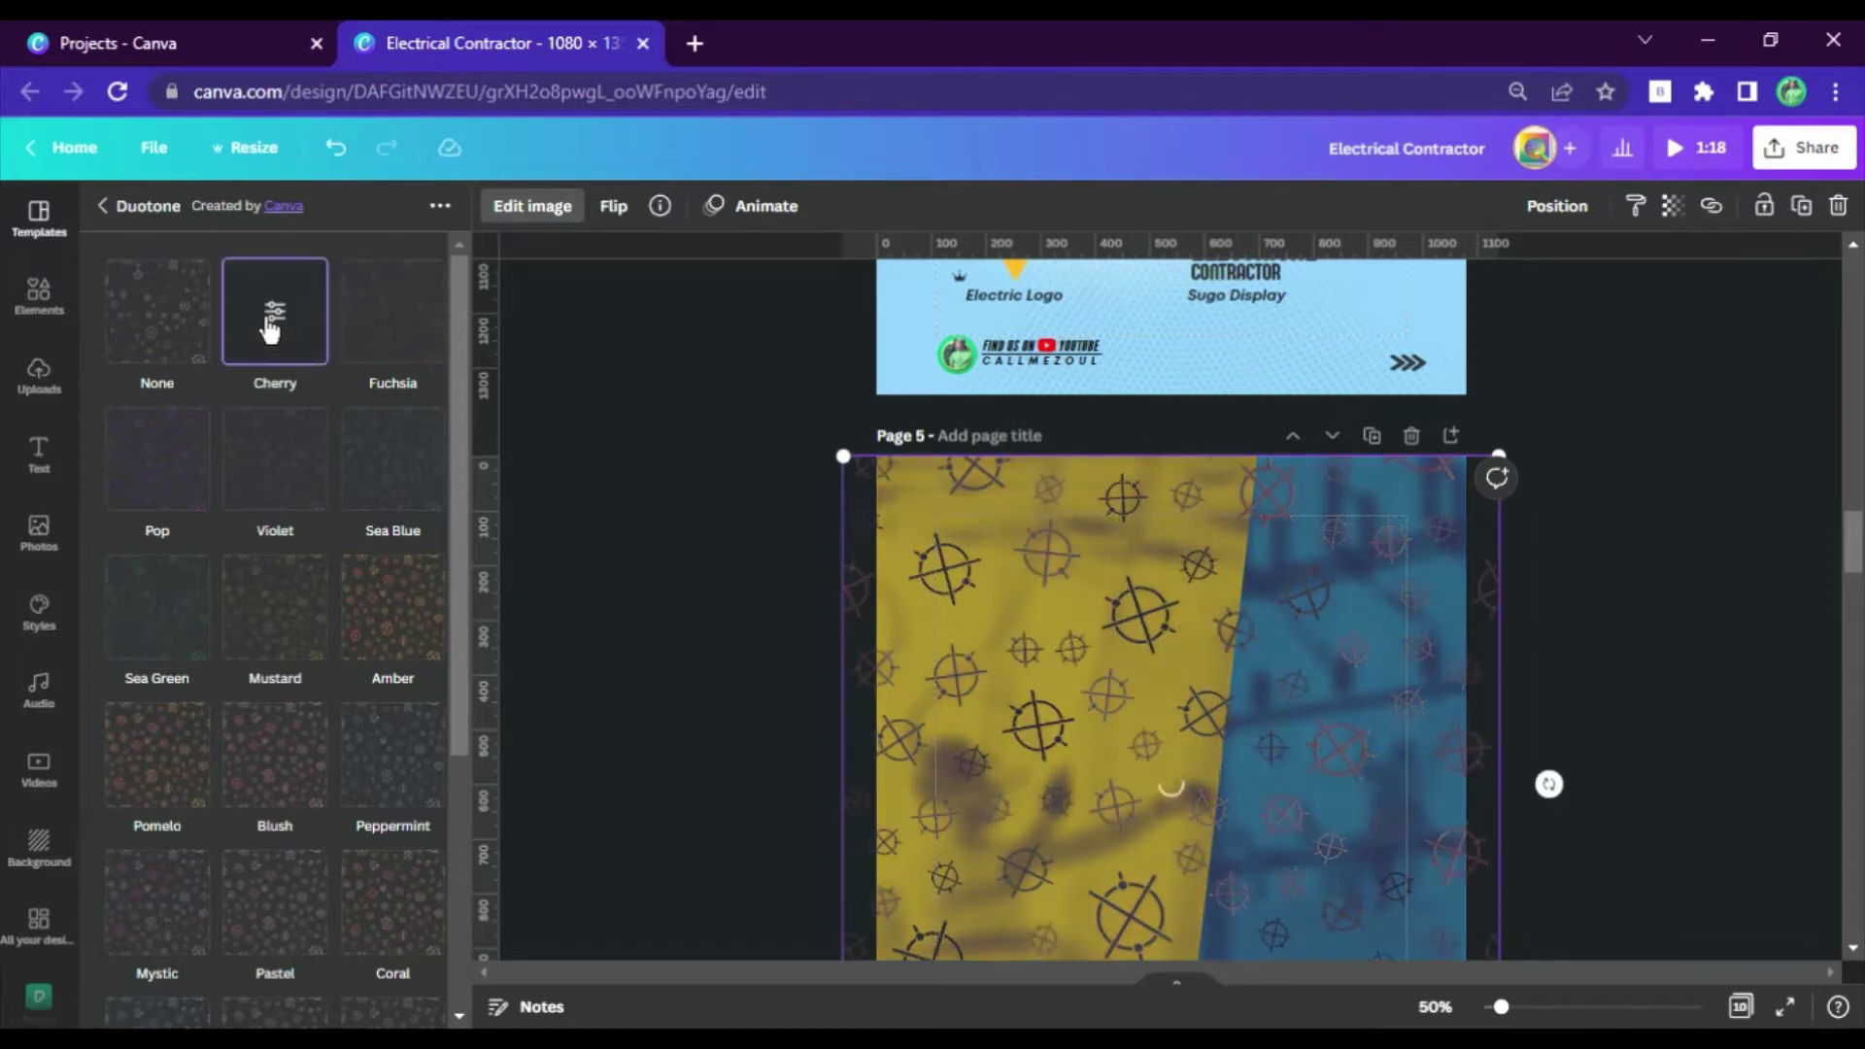
{"action": "left_click", "coordinate": [281, 316]}
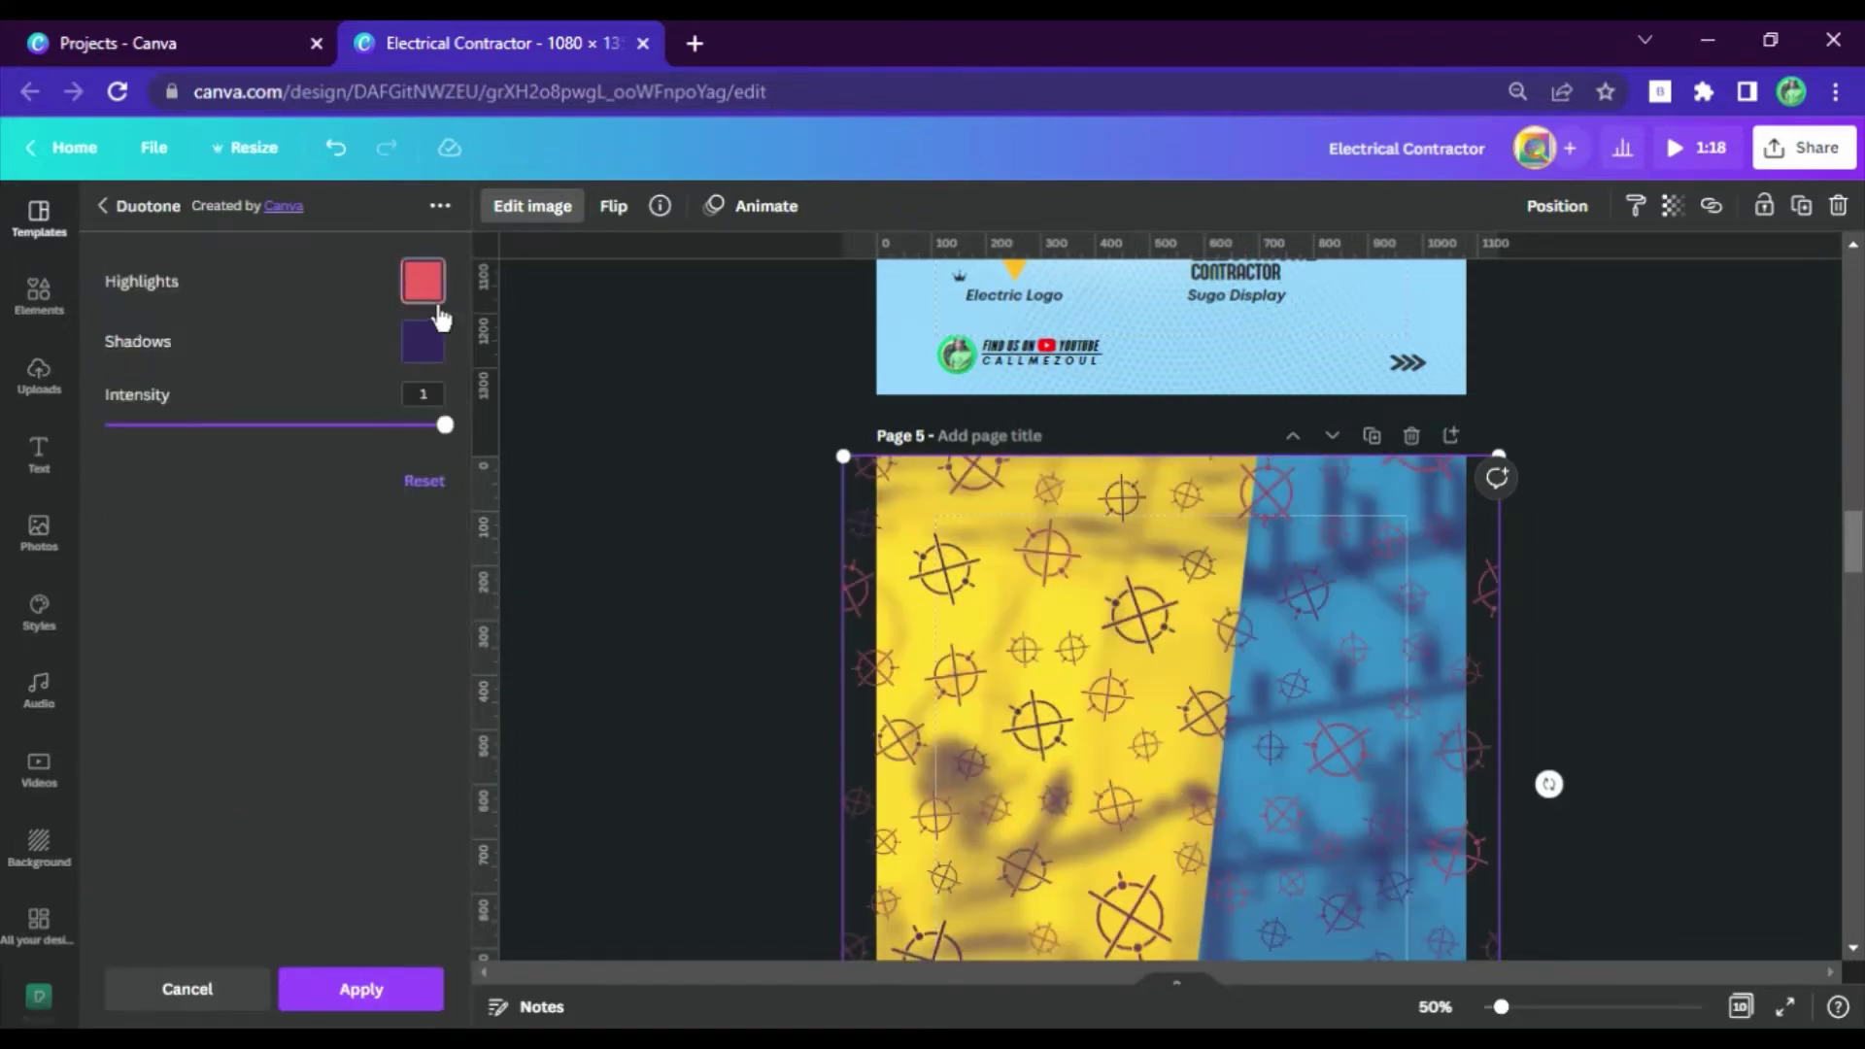
{"action": "left_click", "coordinate": [437, 303]}
{"action": "left_click", "coordinate": [634, 625]}
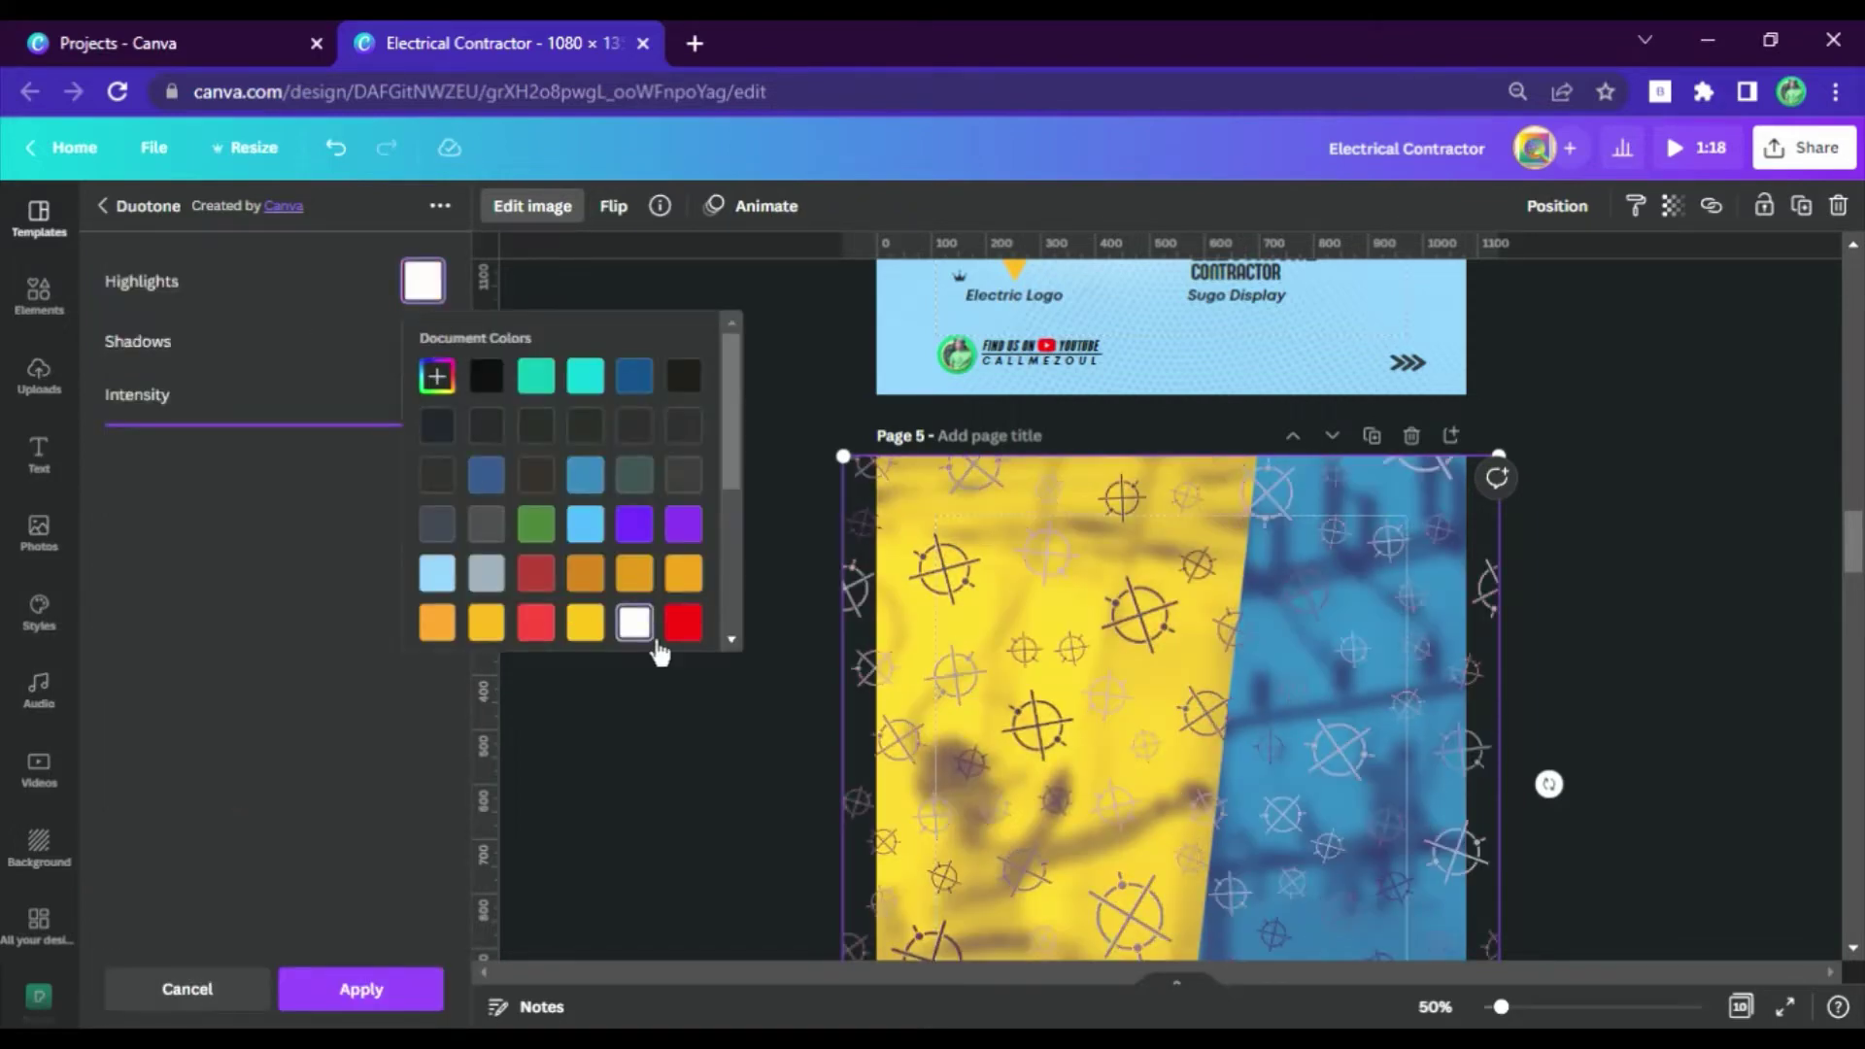
{"action": "left_click", "coordinate": [380, 967]}
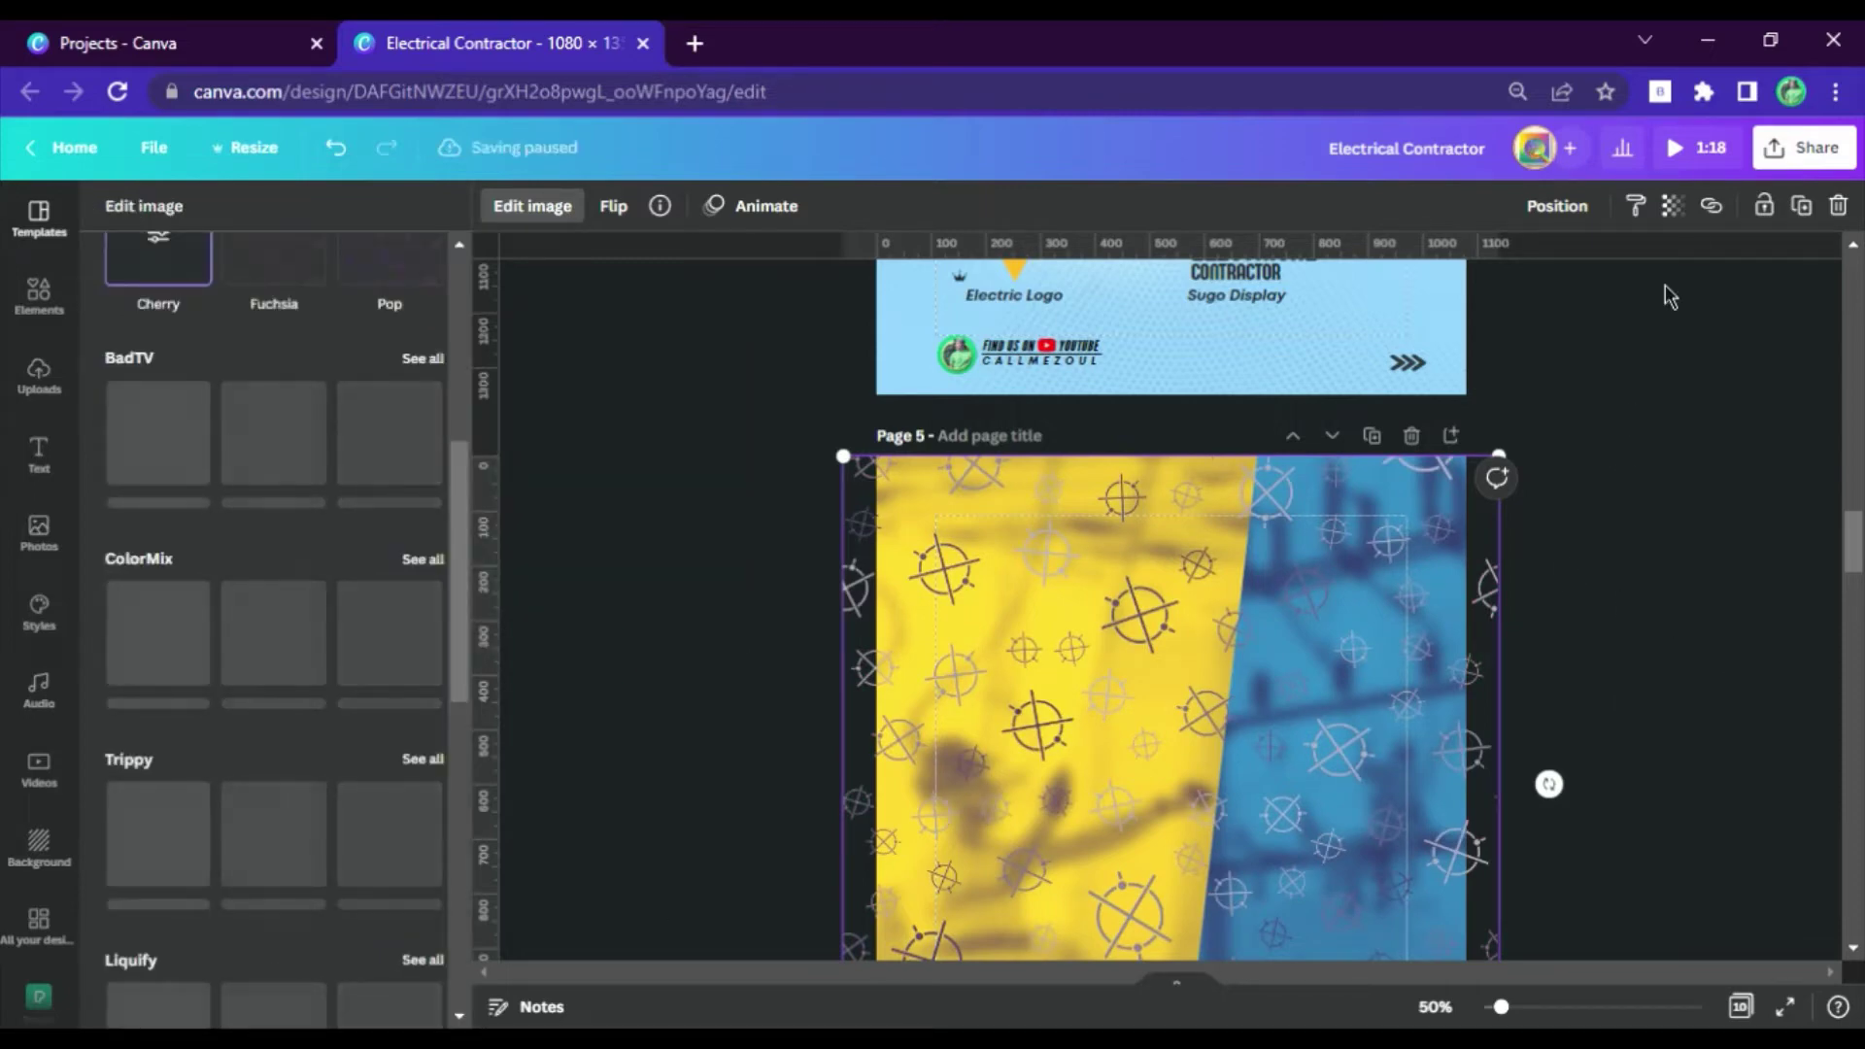
Set the circuit pattern's transparency to 25.
{"action": "left_click", "coordinate": [1688, 225]}
{"action": "left_click", "coordinate": [1684, 264]}
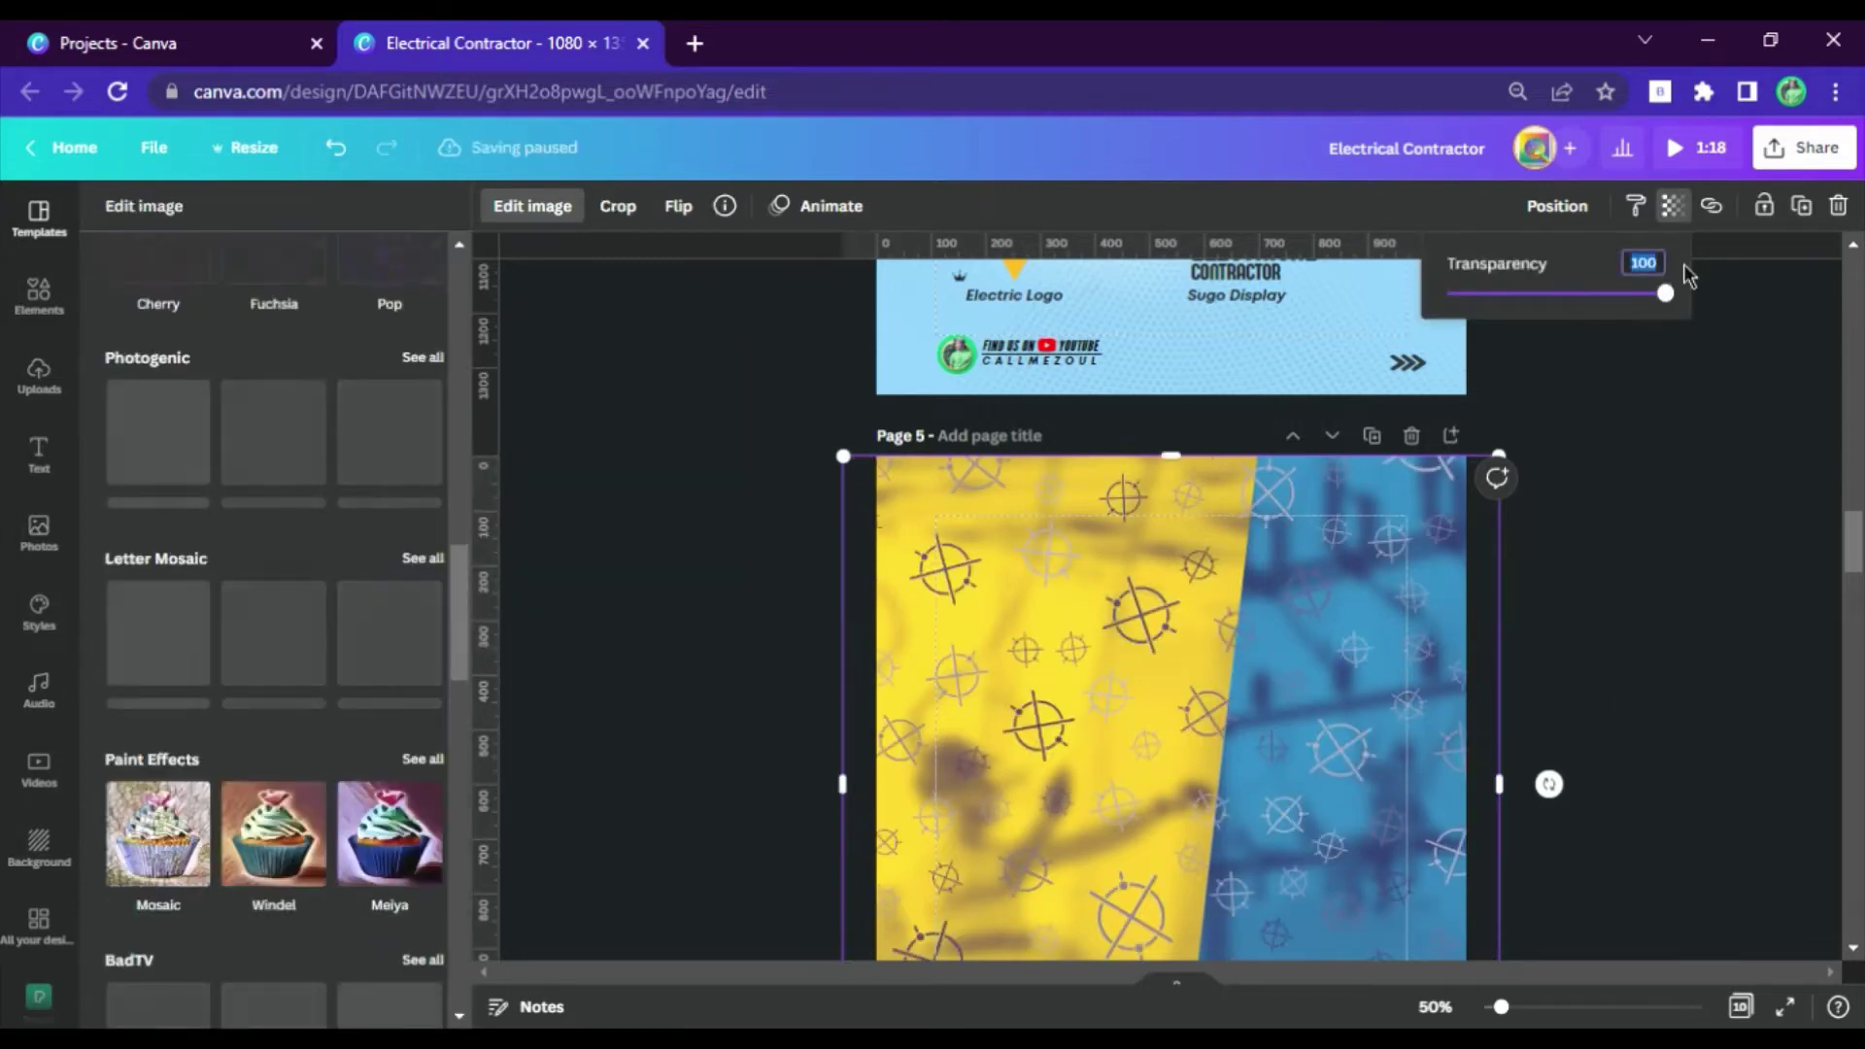
{"action": "type", "text": "25"}
{"action": "key", "text": "Return"}
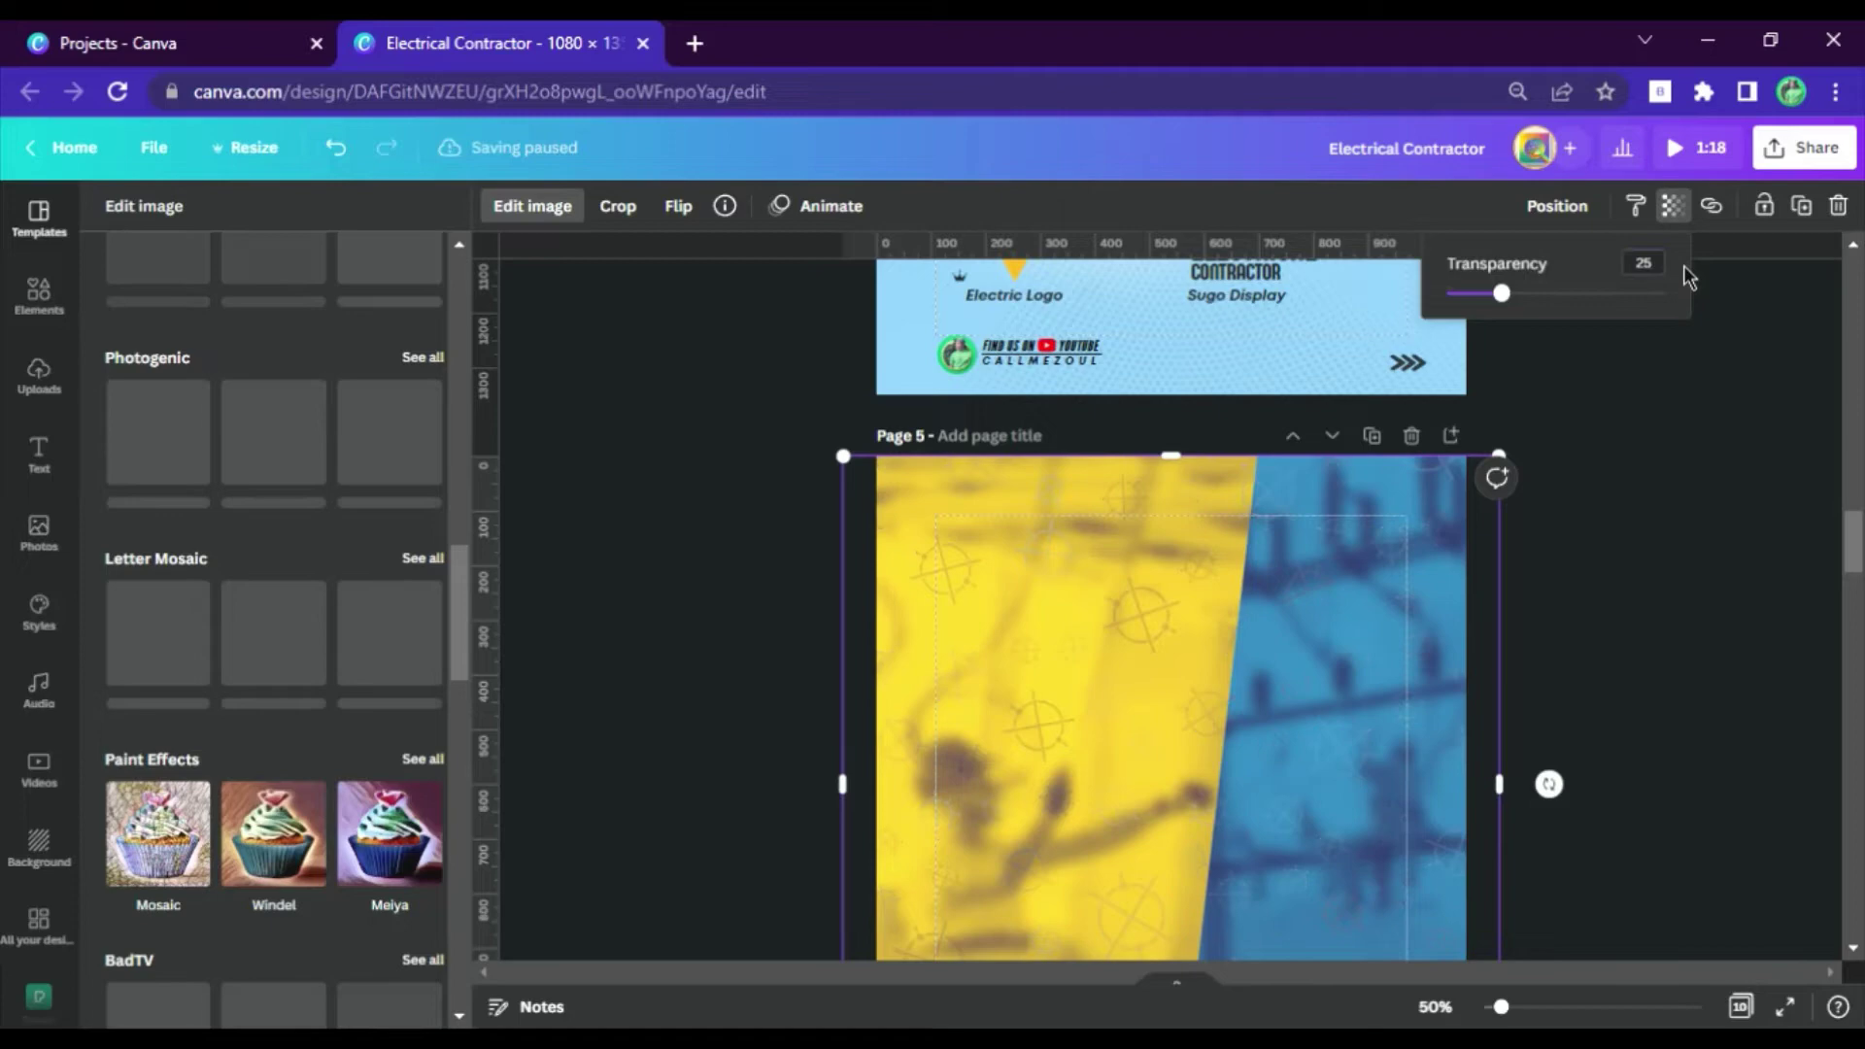
{"action": "left_click", "coordinate": [1645, 558]}
Copy the cutout of the worker in the orange helmet from the page 4 assets onto the poster.
{"action": "left_click", "coordinate": [975, 528]}
{"action": "scroll", "coordinate": [1121, 484], "scroll_direction": "up", "scroll_amount": 7}
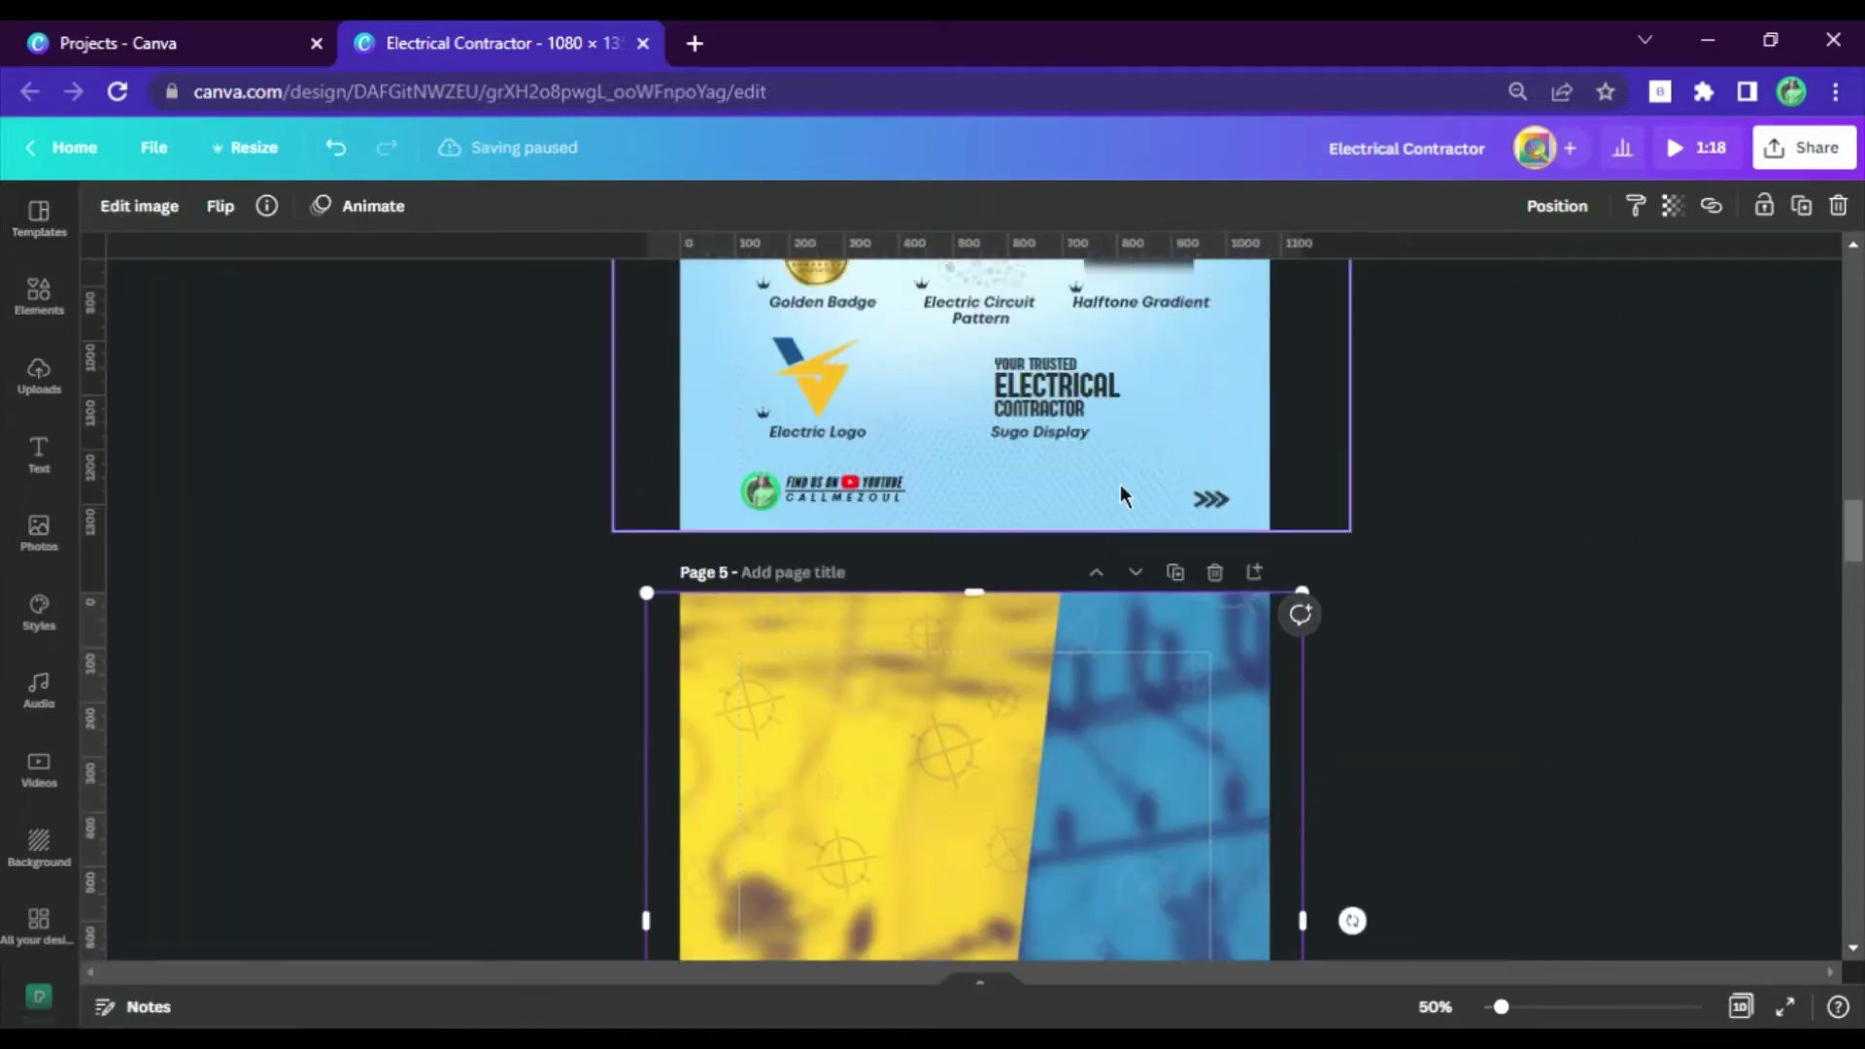
{"action": "left_click", "coordinate": [1179, 547]}
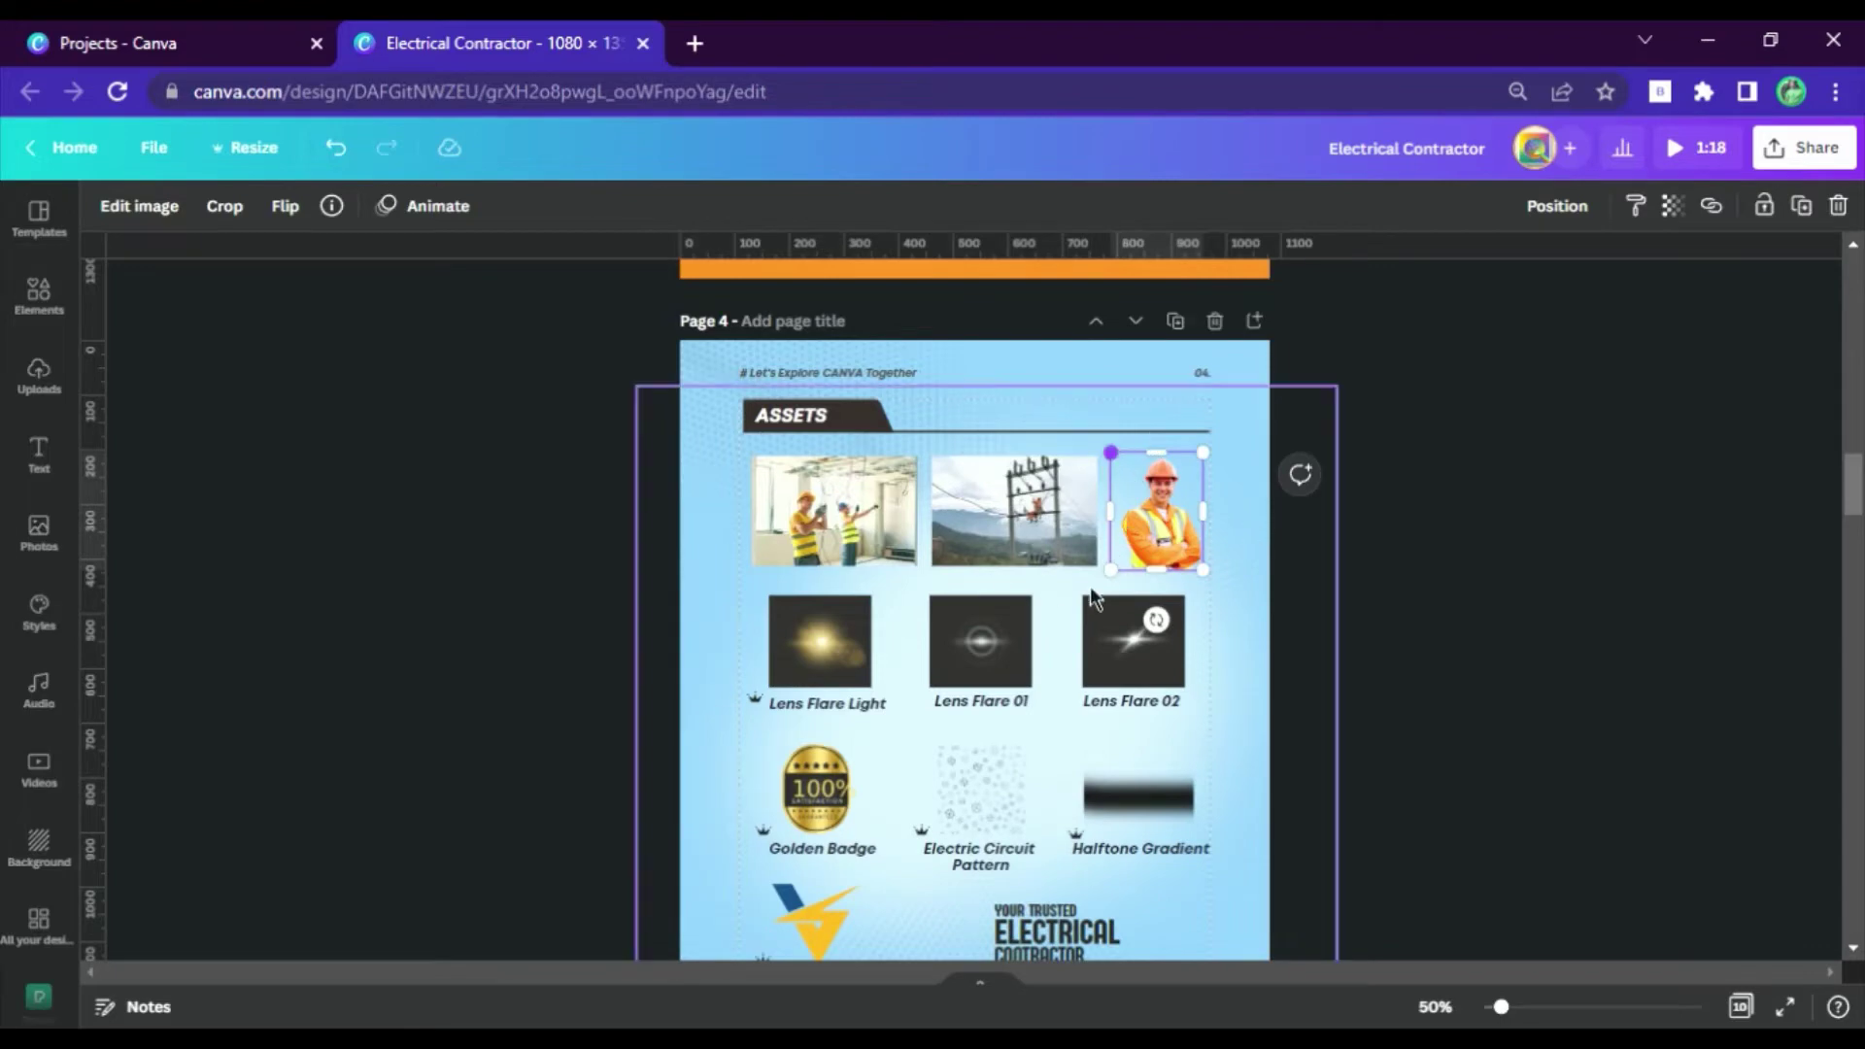
{"action": "scroll", "coordinate": [1090, 586], "scroll_direction": "down", "scroll_amount": 8}
{"action": "left_click", "coordinate": [962, 622]}
{"action": "key", "text": "ctrl+v"}
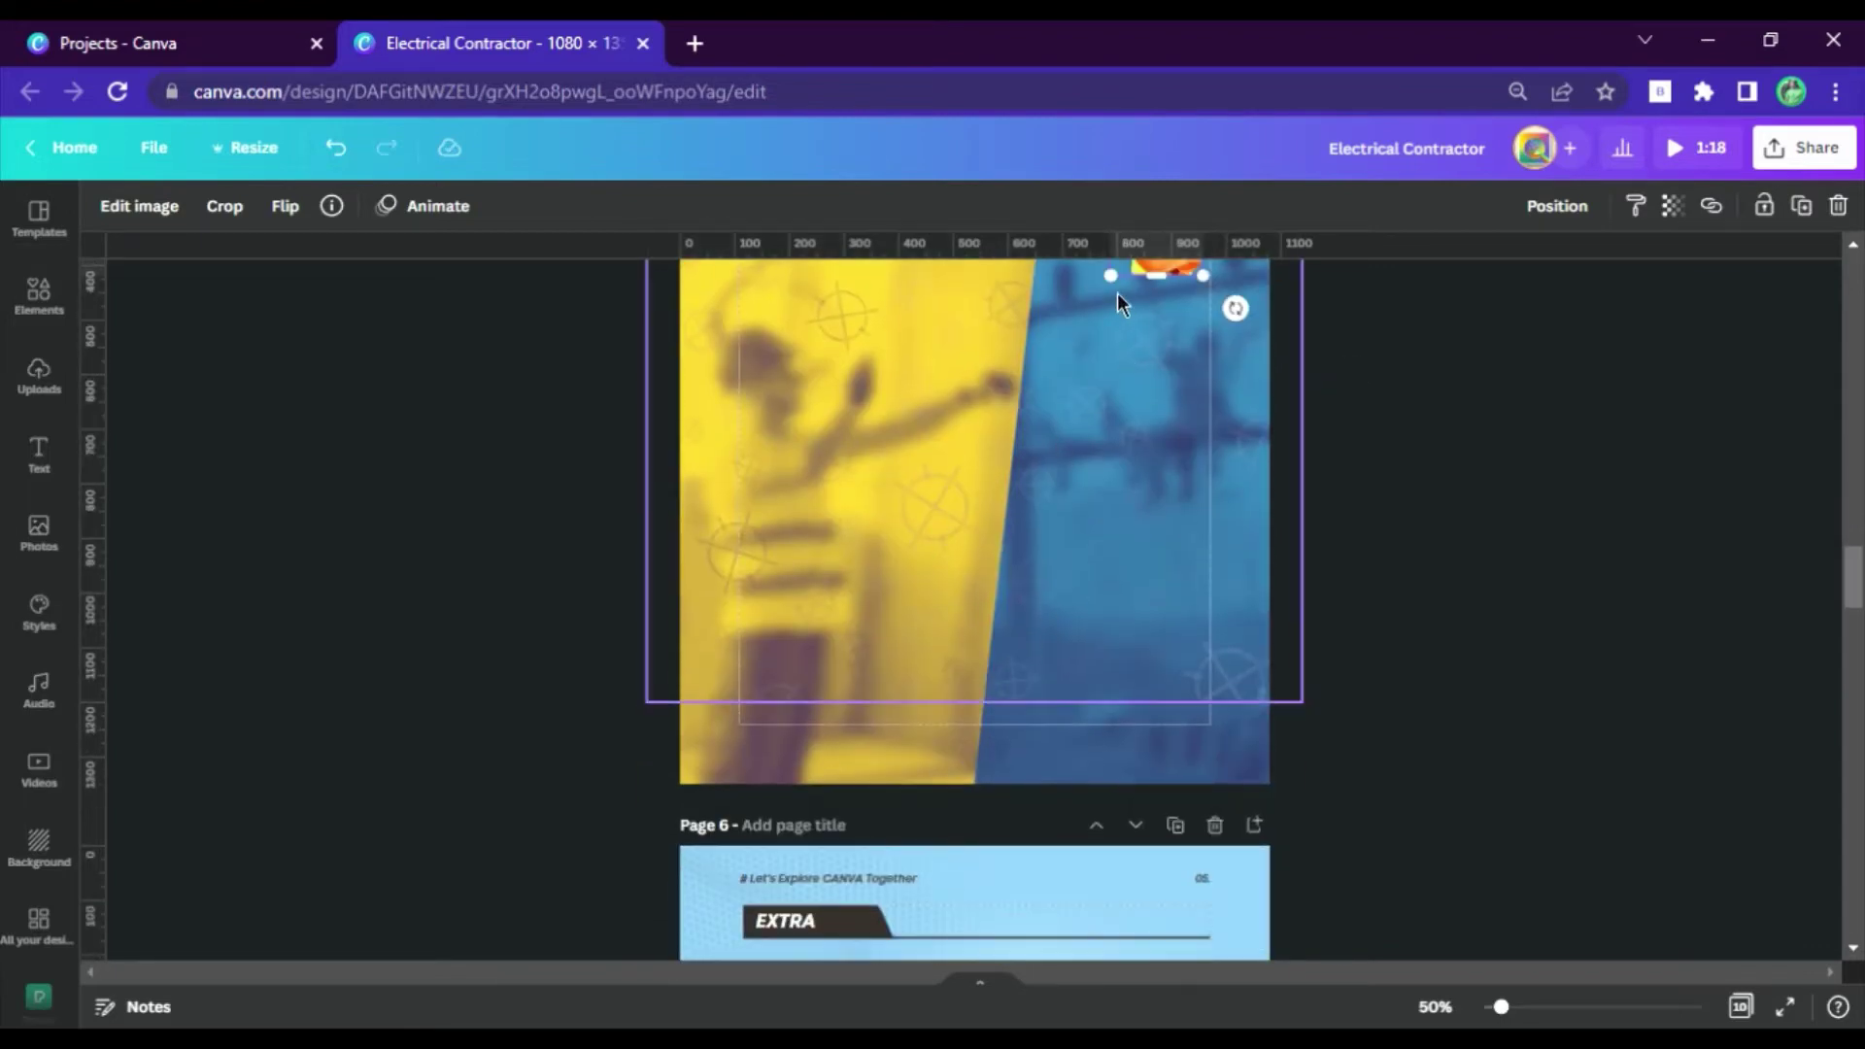
Enlarge the worker cutout to the poster's full height and place it over the left part of the page.
{"action": "left_click_drag", "start_coordinate": [1113, 276], "coordinate": [570, 920]}
{"action": "scroll", "coordinate": [875, 642], "scroll_direction": "up", "scroll_amount": 3}
{"action": "left_click_drag", "start_coordinate": [928, 592], "coordinate": [890, 456]}
{"action": "left_click_drag", "start_coordinate": [1189, 315], "coordinate": [1155, 329]}
{"action": "left_click_drag", "start_coordinate": [943, 581], "coordinate": [918, 581]}
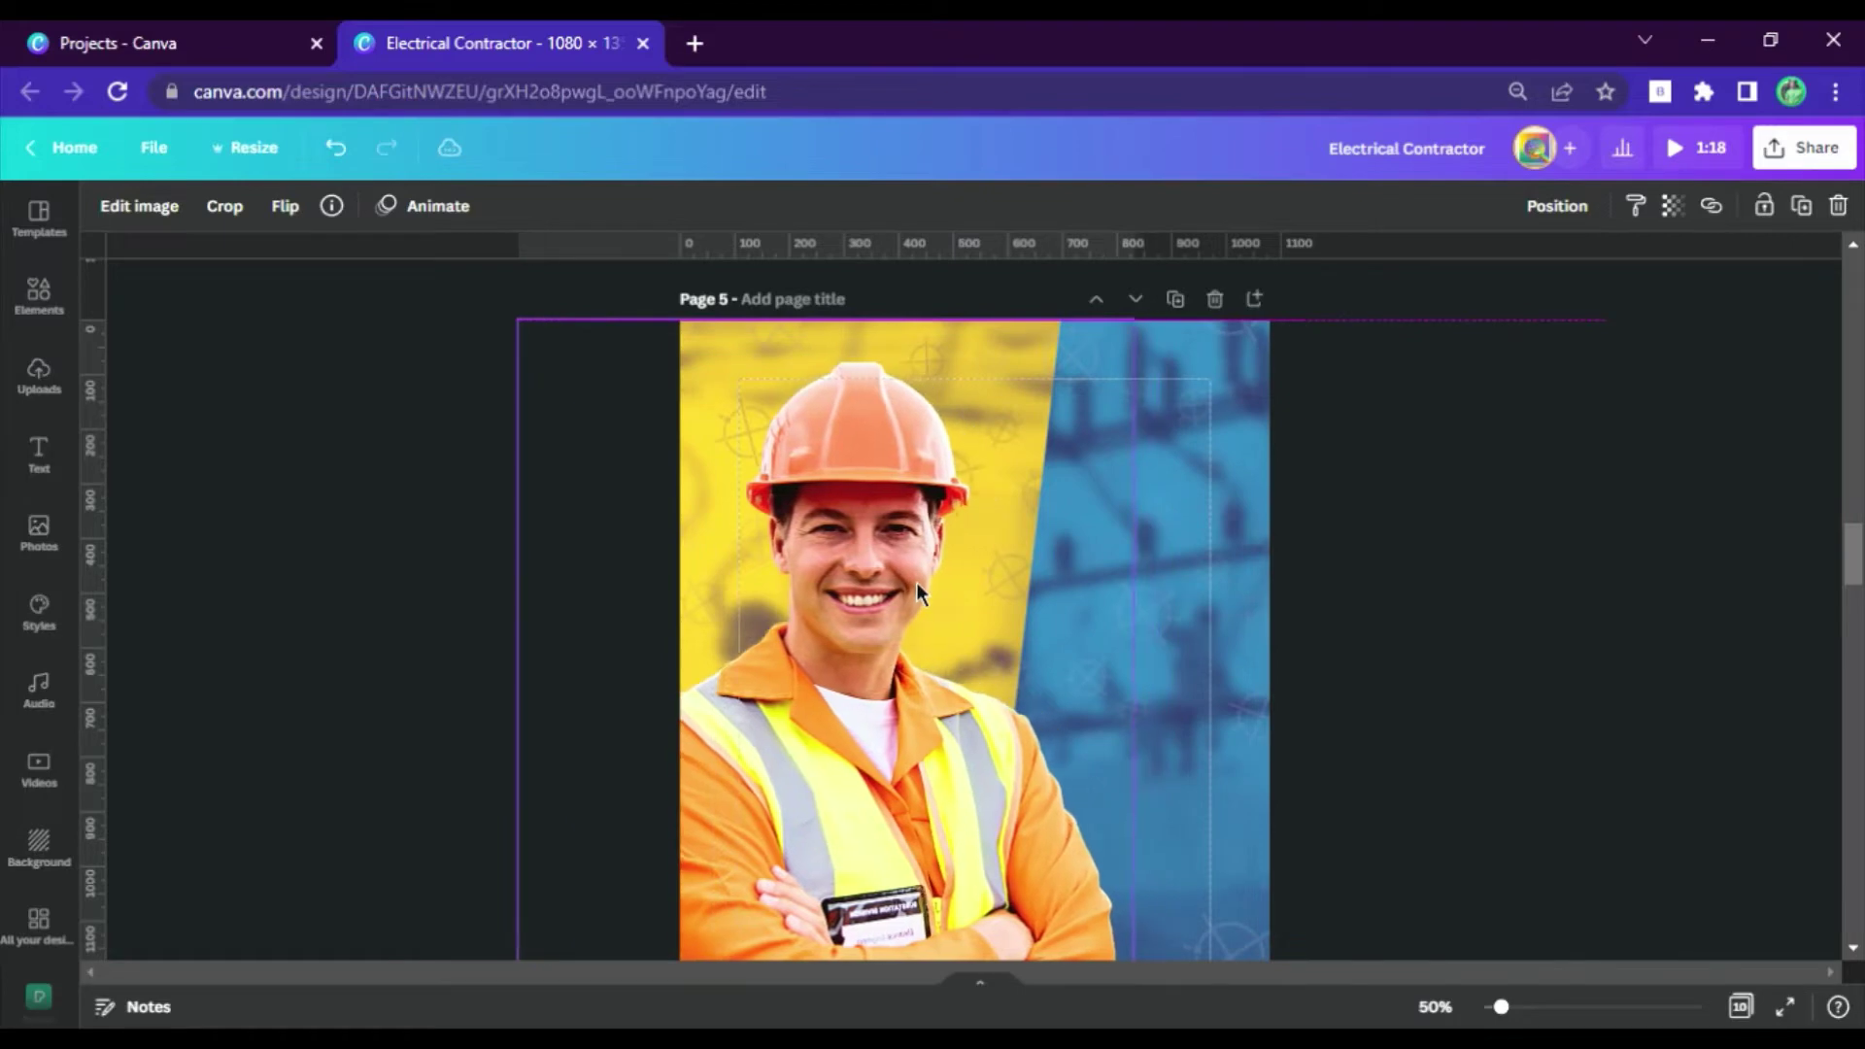
{"action": "scroll", "coordinate": [1337, 594], "scroll_direction": "down", "scroll_amount": 3}
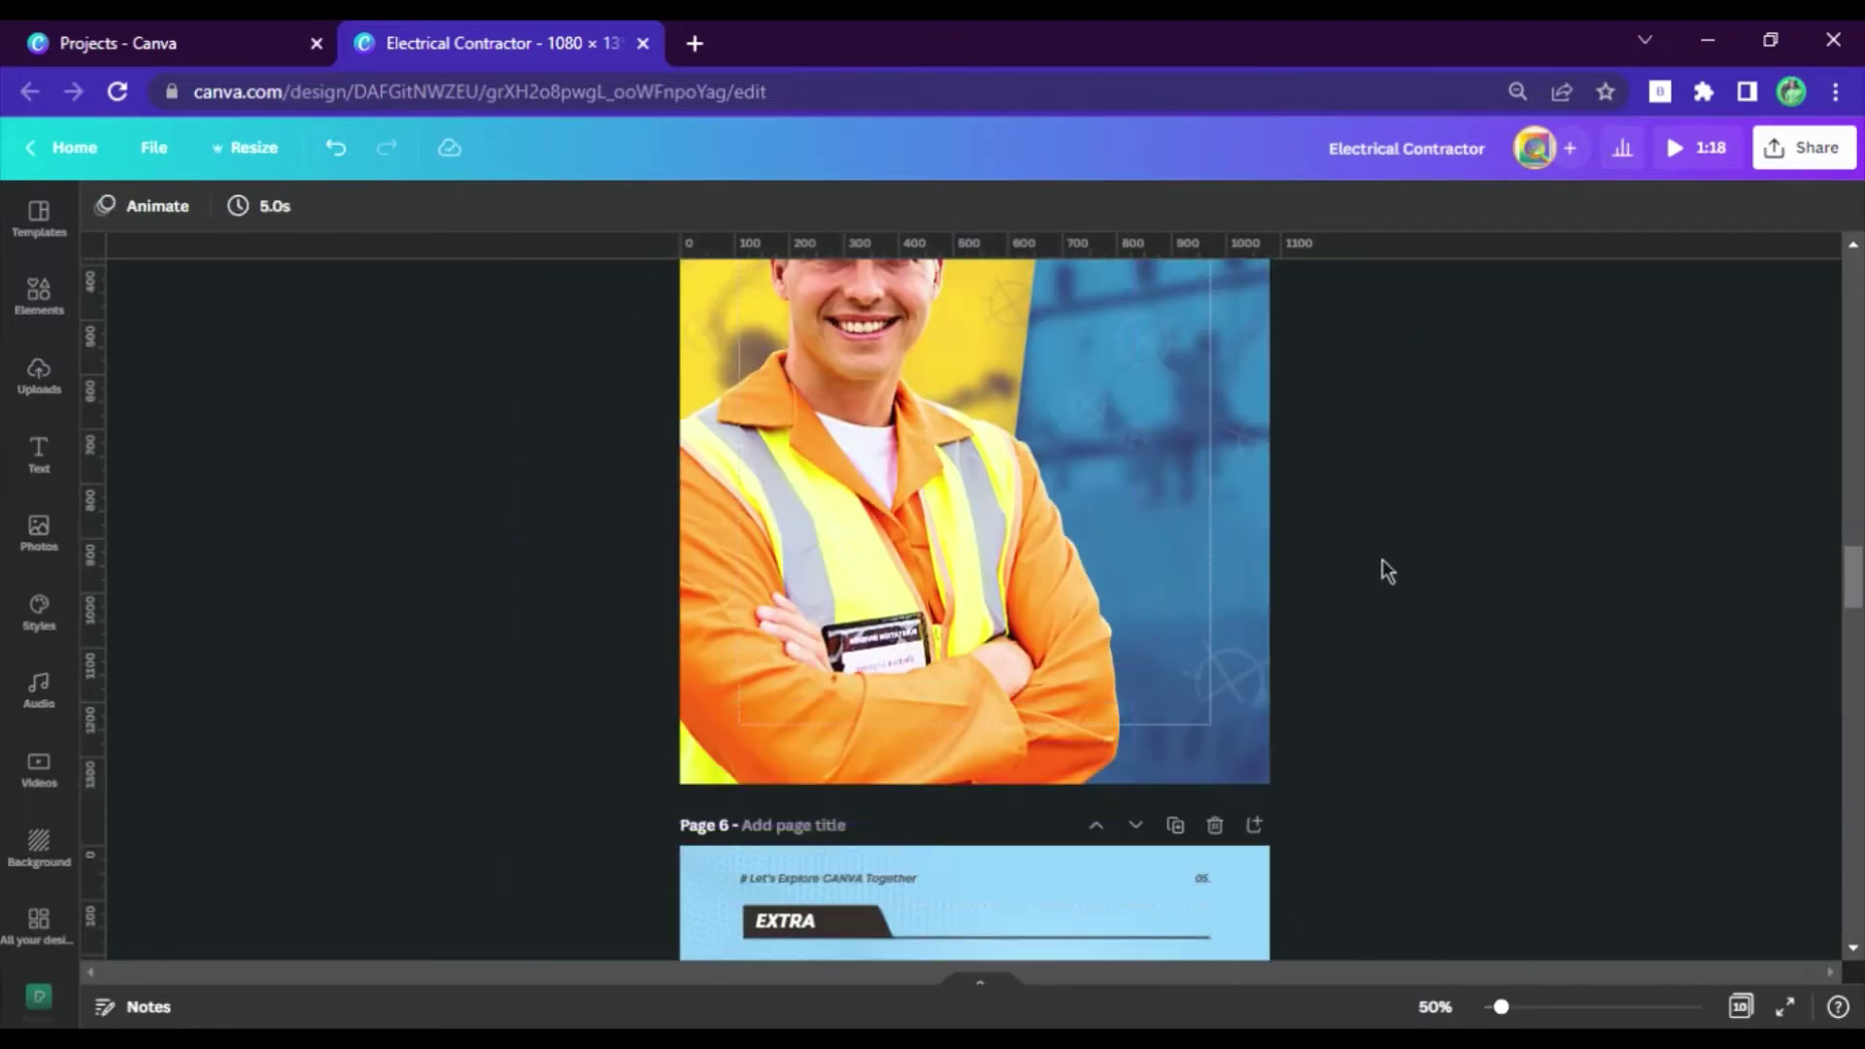
Raise the worker photo's warmth to 84 in its image adjustments.
{"action": "scroll", "coordinate": [1382, 570], "scroll_direction": "up", "scroll_amount": 3}
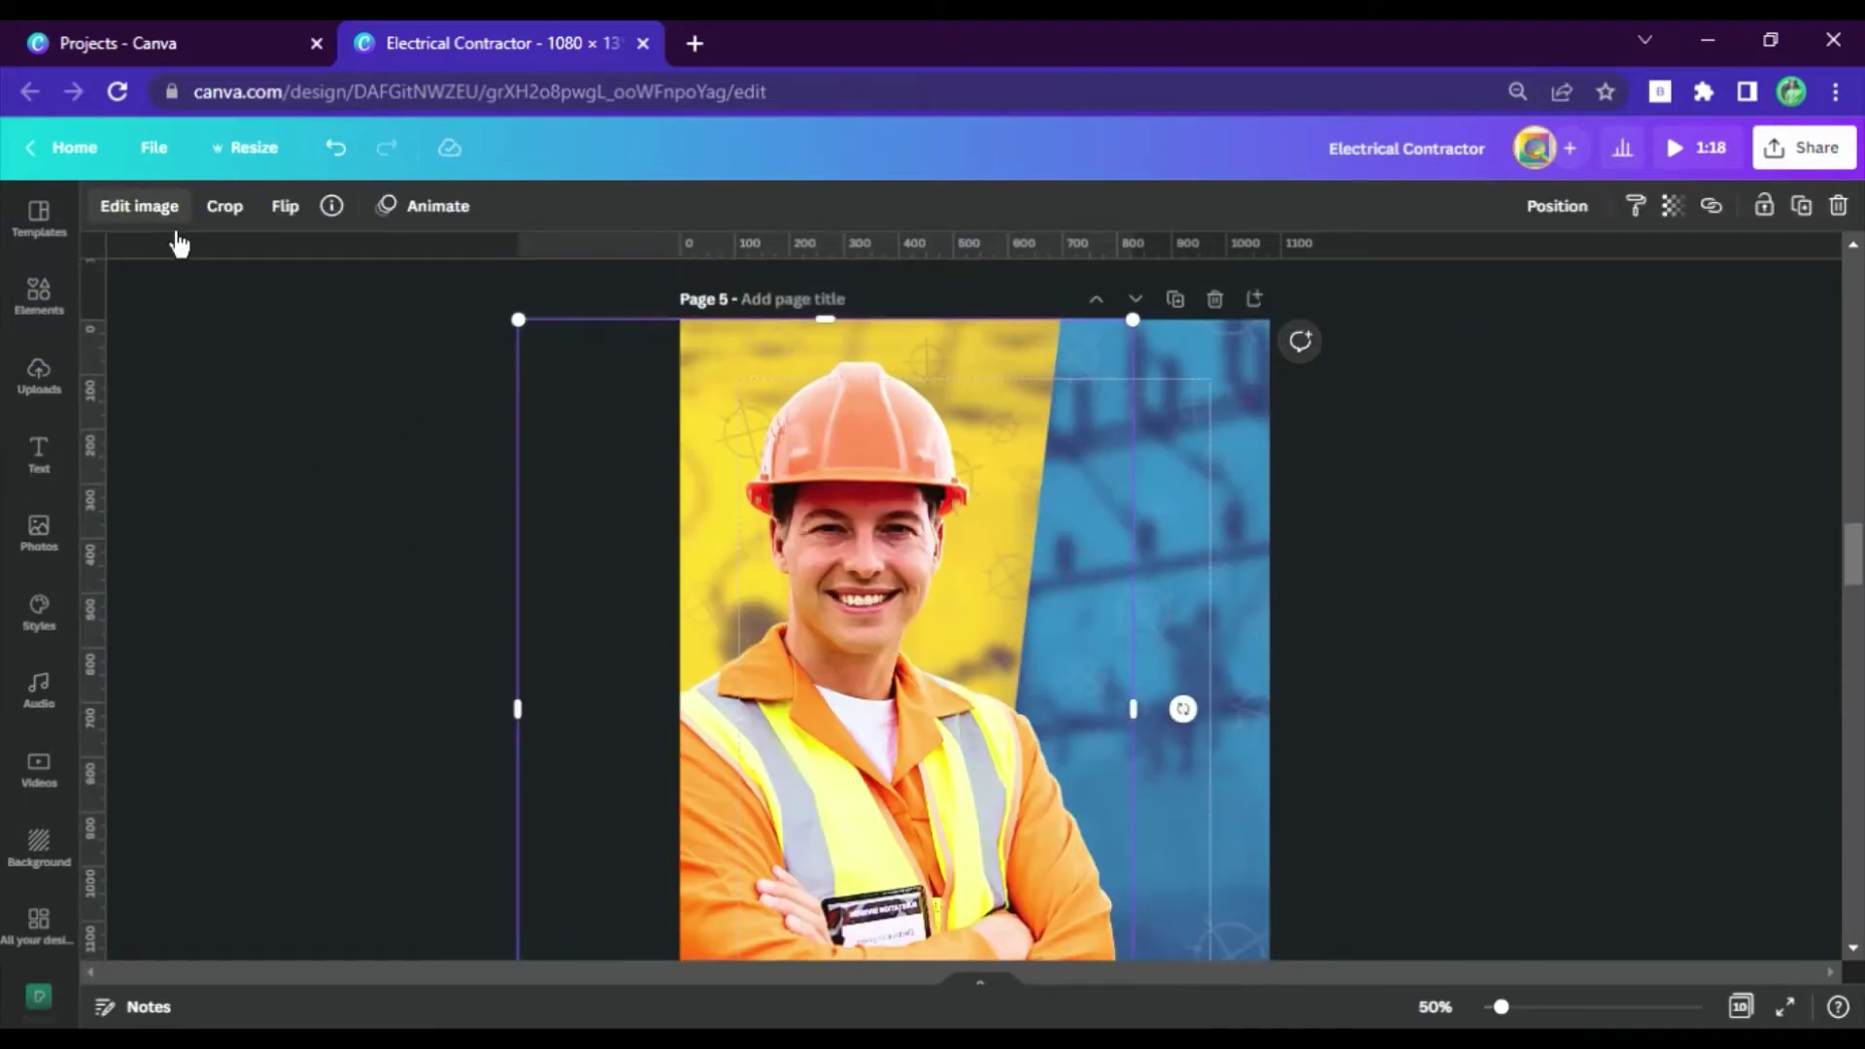
{"action": "left_click", "coordinate": [139, 206]}
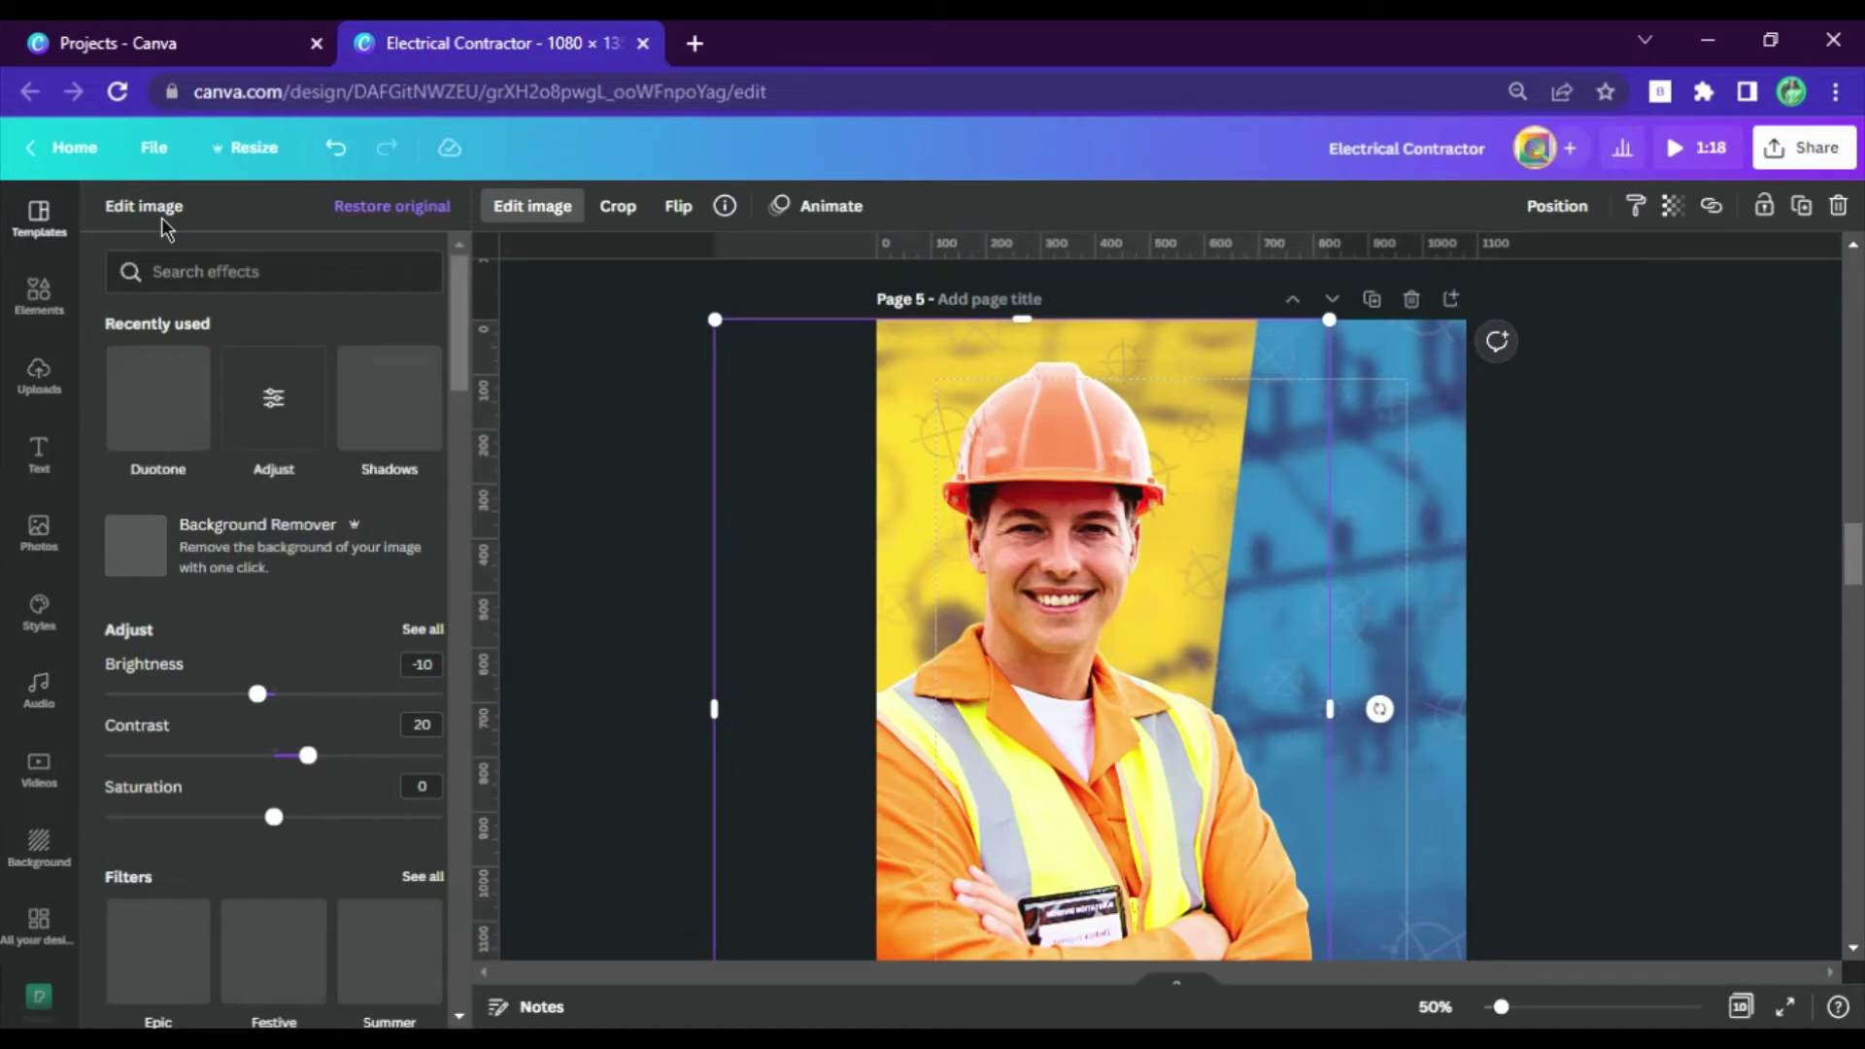
{"action": "left_click", "coordinate": [424, 632]}
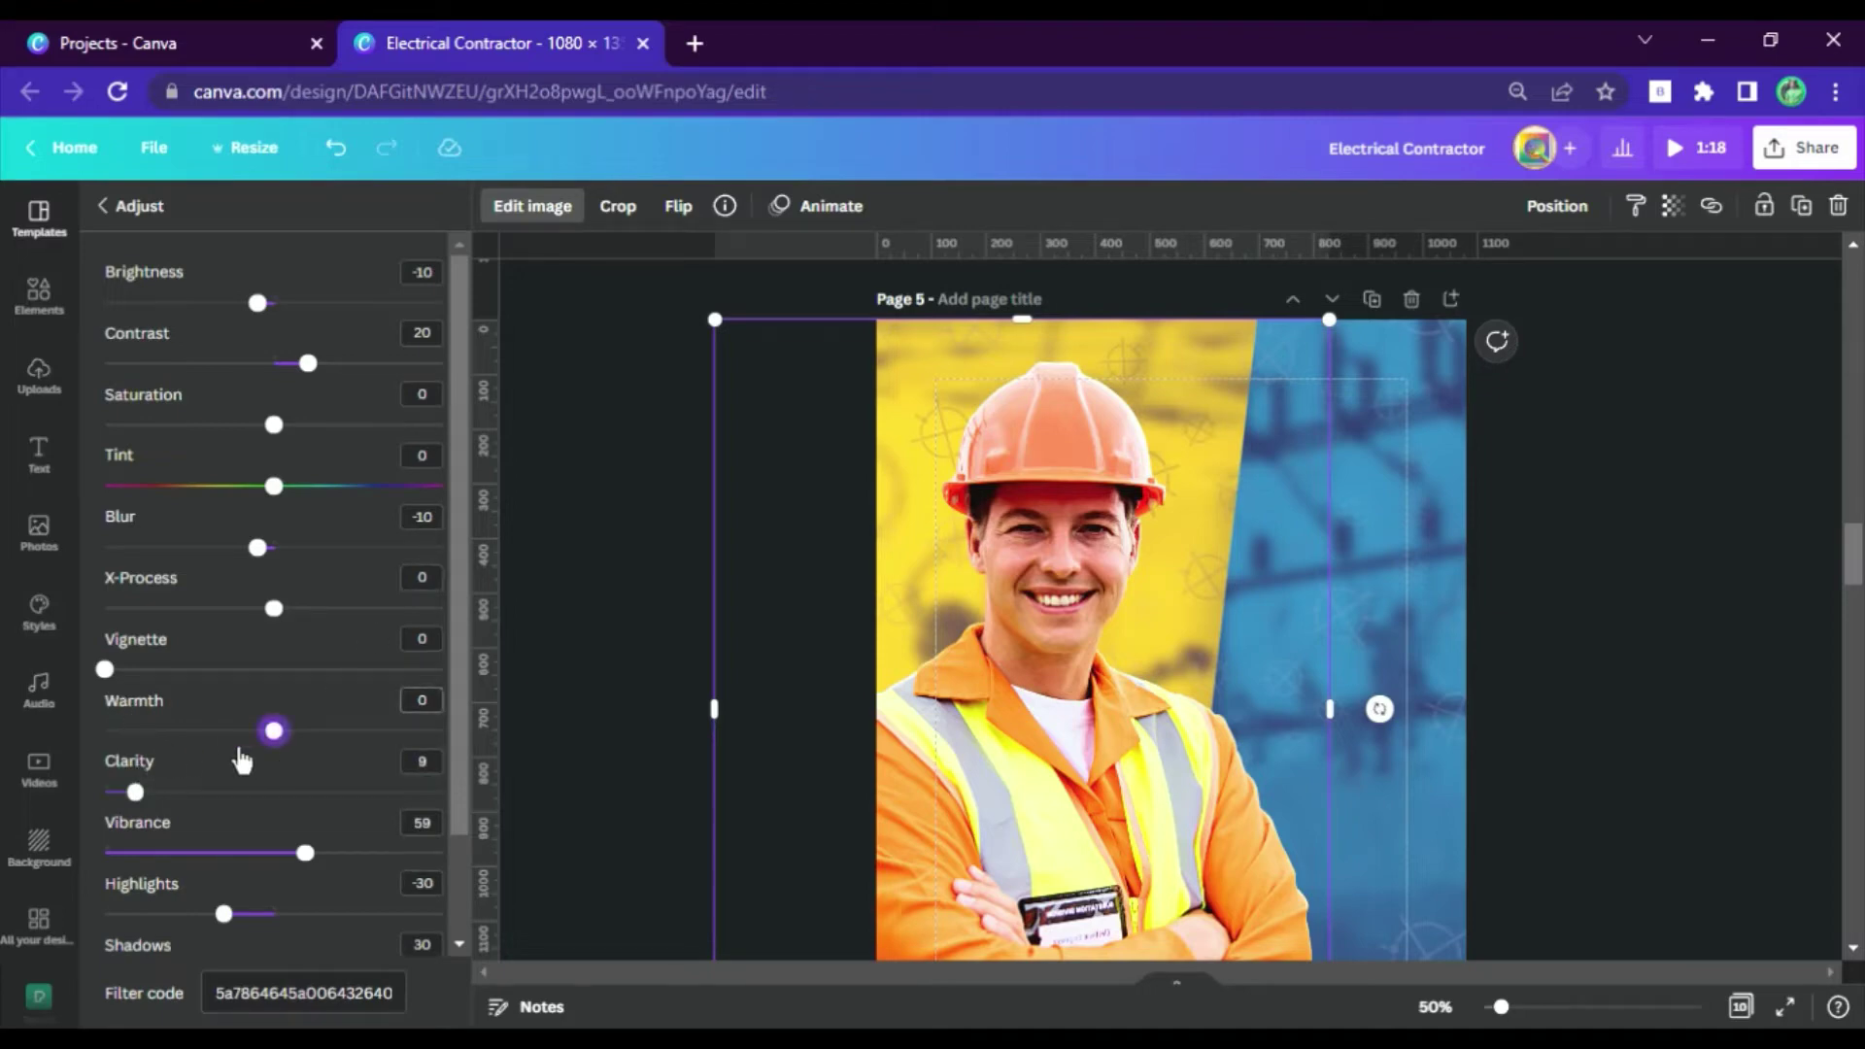
{"action": "left_click_drag", "start_coordinate": [379, 784], "coordinate": [434, 787]}
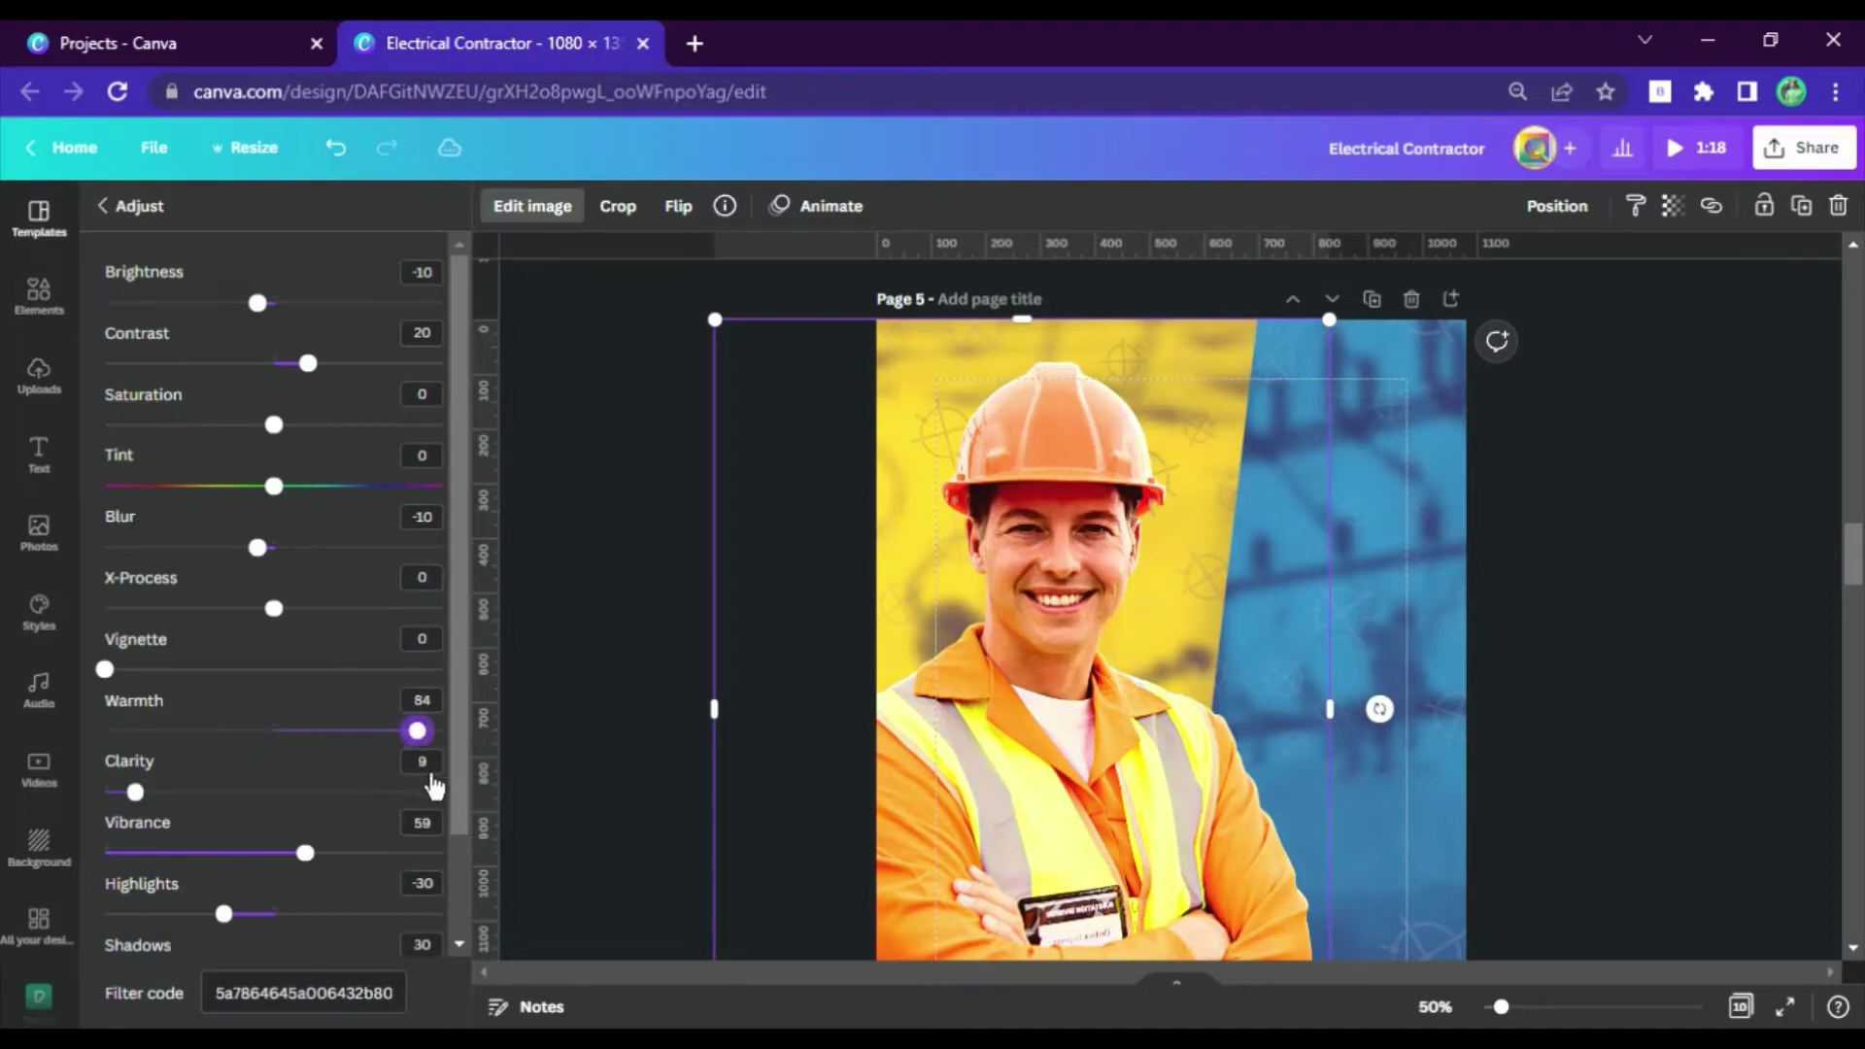
{"action": "left_click", "coordinate": [656, 638]}
{"action": "left_click", "coordinate": [1520, 637]}
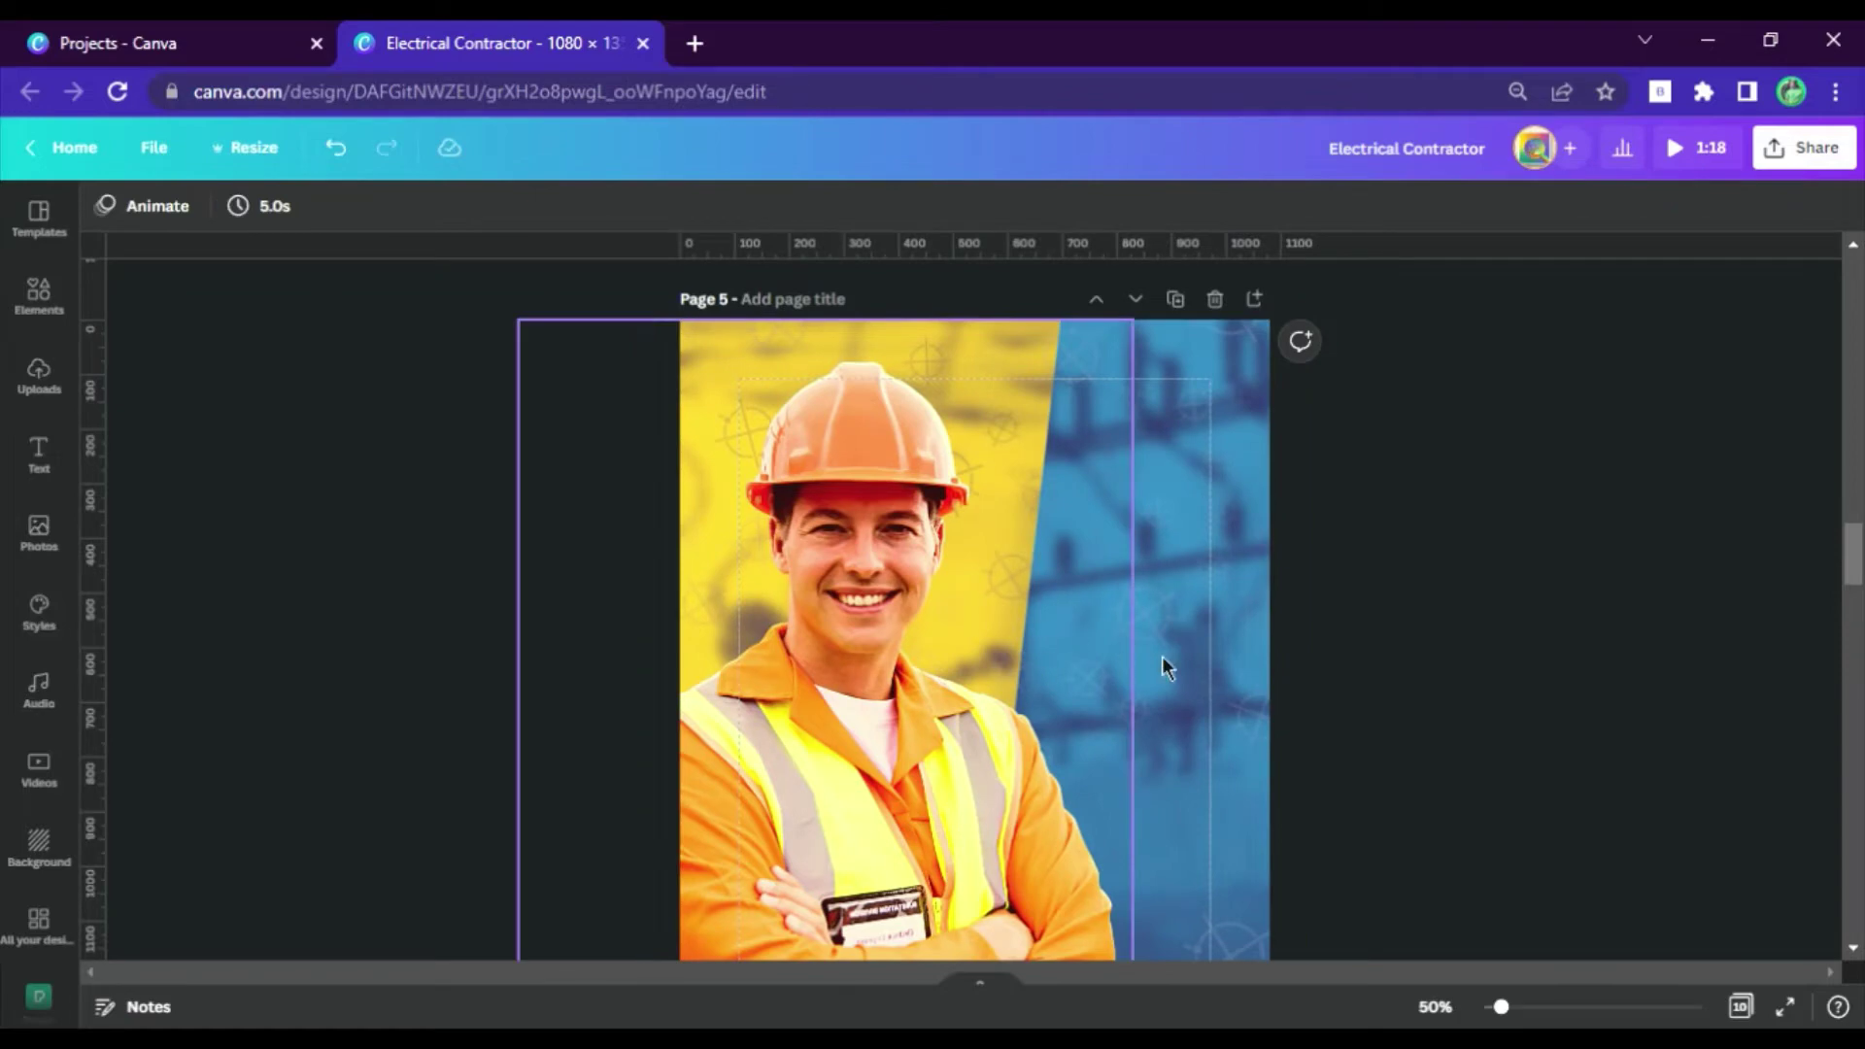
Copy the Halftone Gradient from the page 4 assets onto the poster.
{"action": "scroll", "coordinate": [1164, 646], "scroll_direction": "up", "scroll_amount": 3}
{"action": "scroll", "coordinate": [1164, 644], "scroll_direction": "up", "scroll_amount": 5}
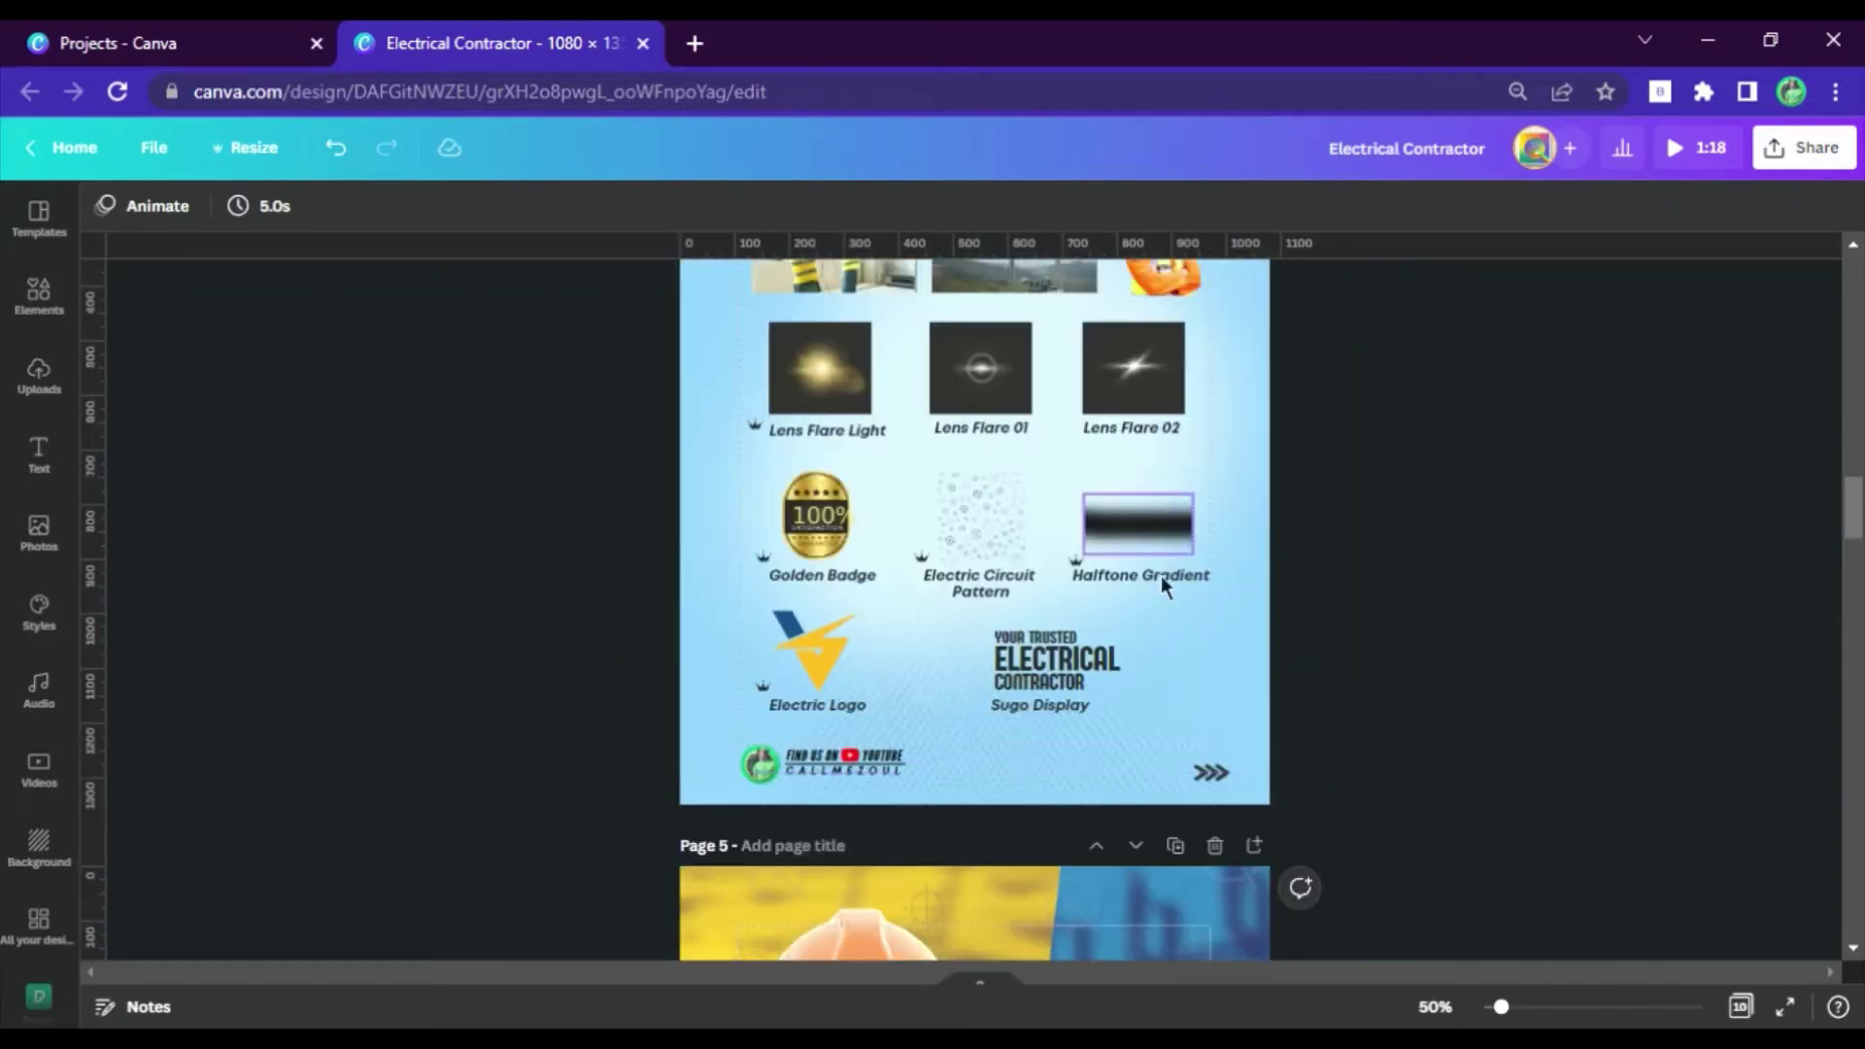
{"action": "left_click", "coordinate": [1171, 534]}
{"action": "scroll", "coordinate": [1171, 534], "scroll_direction": "down", "scroll_amount": 4}
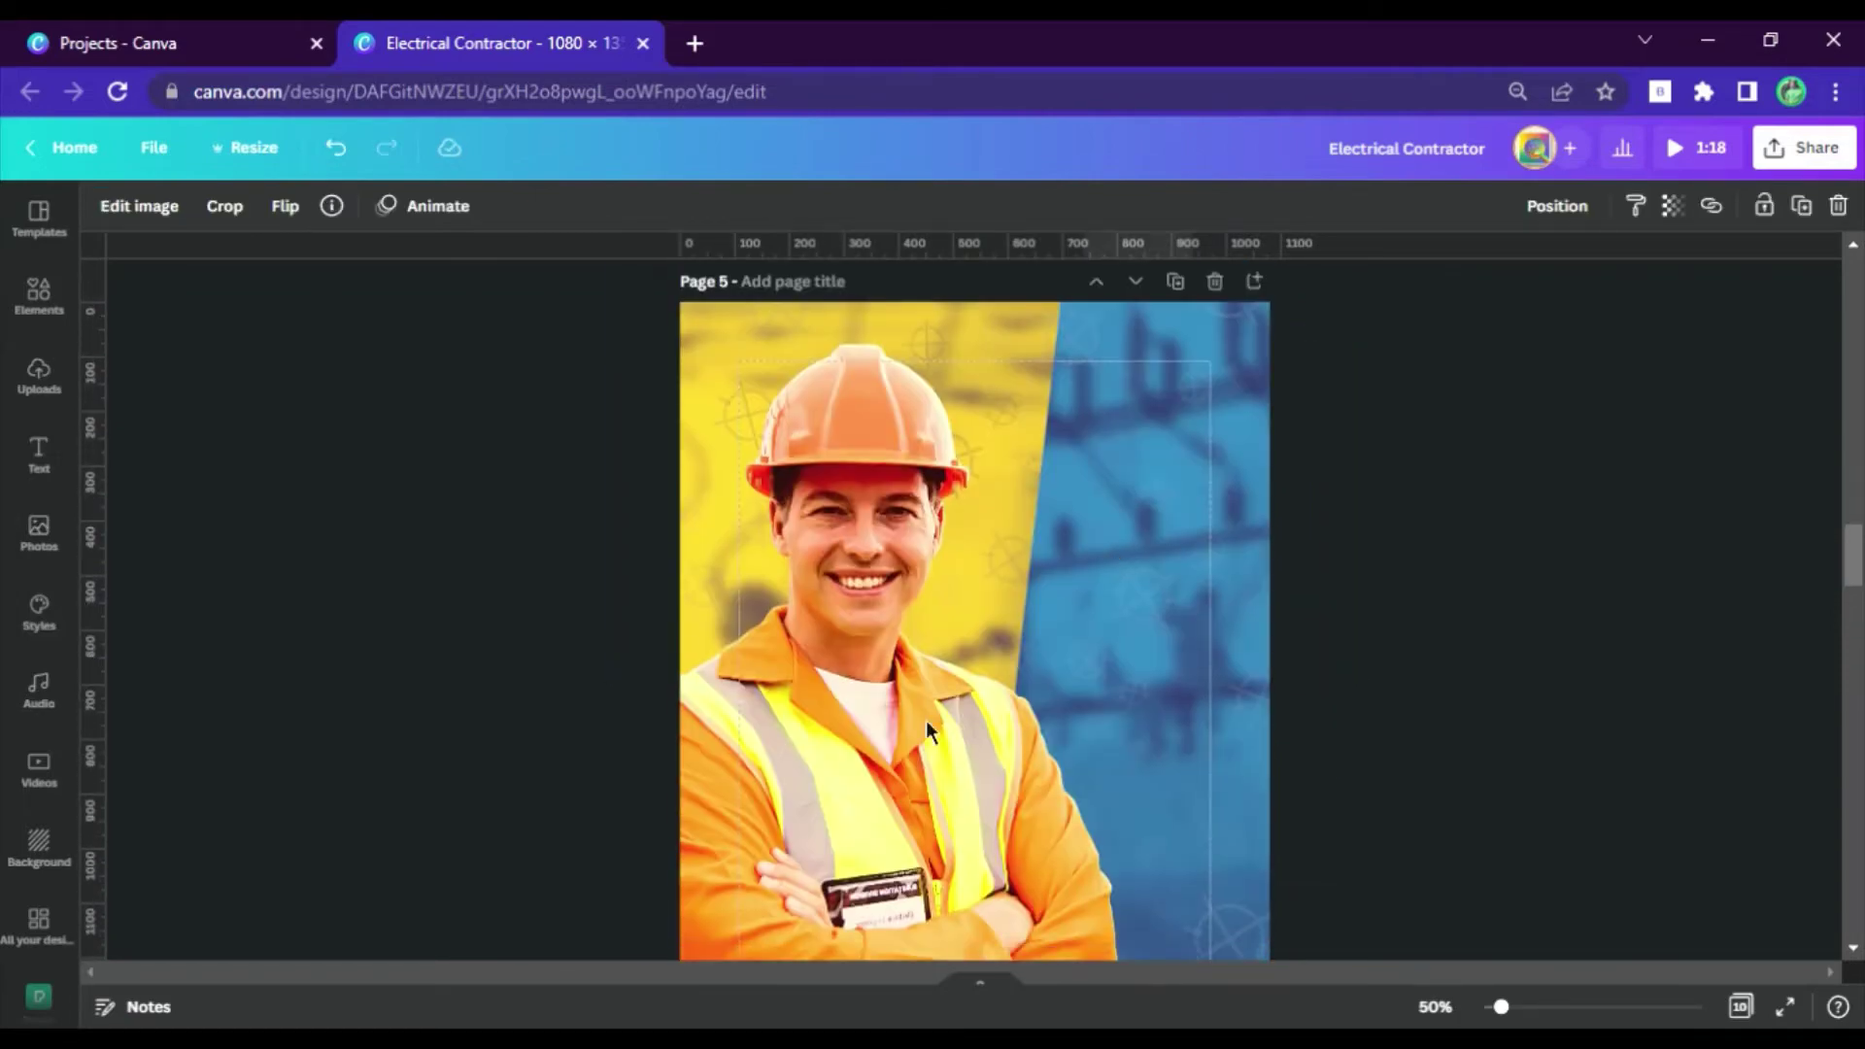
{"action": "left_click", "coordinate": [924, 720]}
{"action": "scroll", "coordinate": [1034, 633], "scroll_direction": "down", "scroll_amount": 1}
Enlarge the halftone gradient beyond the page width and place it across the lower part of the poster.
{"action": "left_click", "coordinate": [1086, 631]}
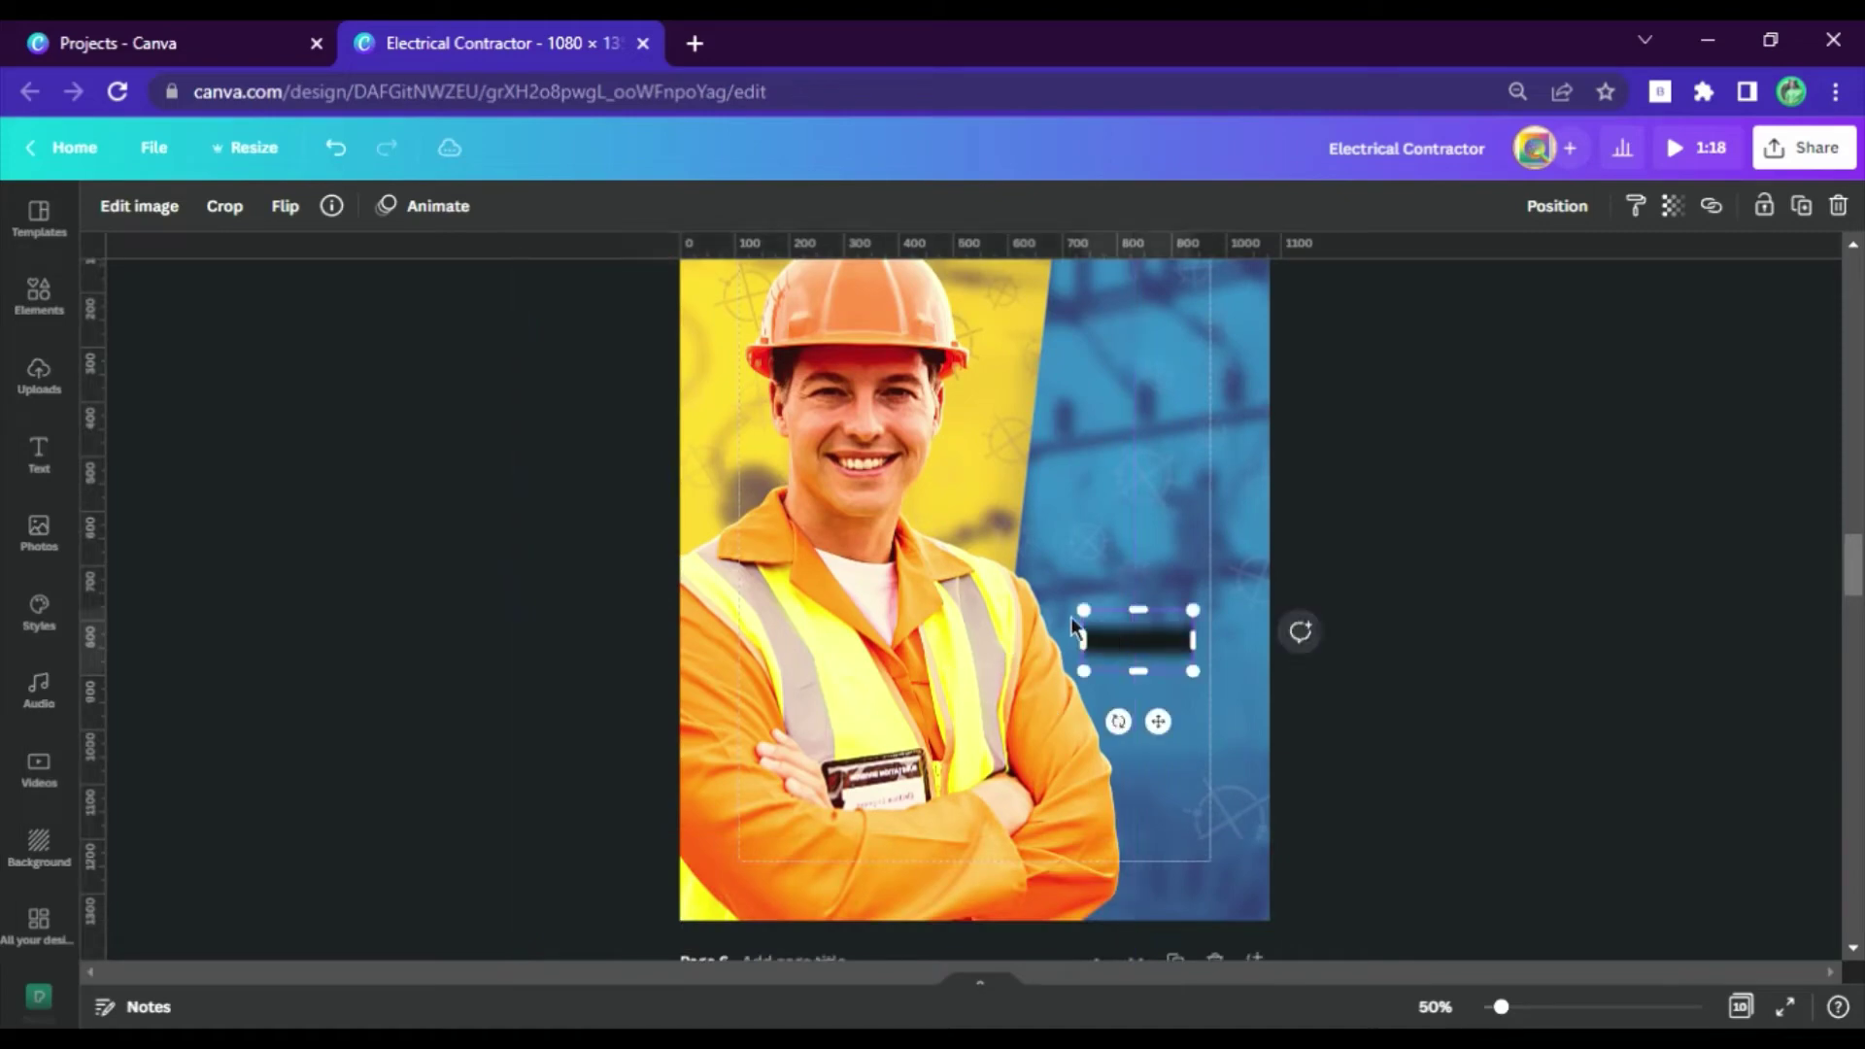
{"action": "left_click_drag", "start_coordinate": [507, 373], "coordinate": [459, 346]}
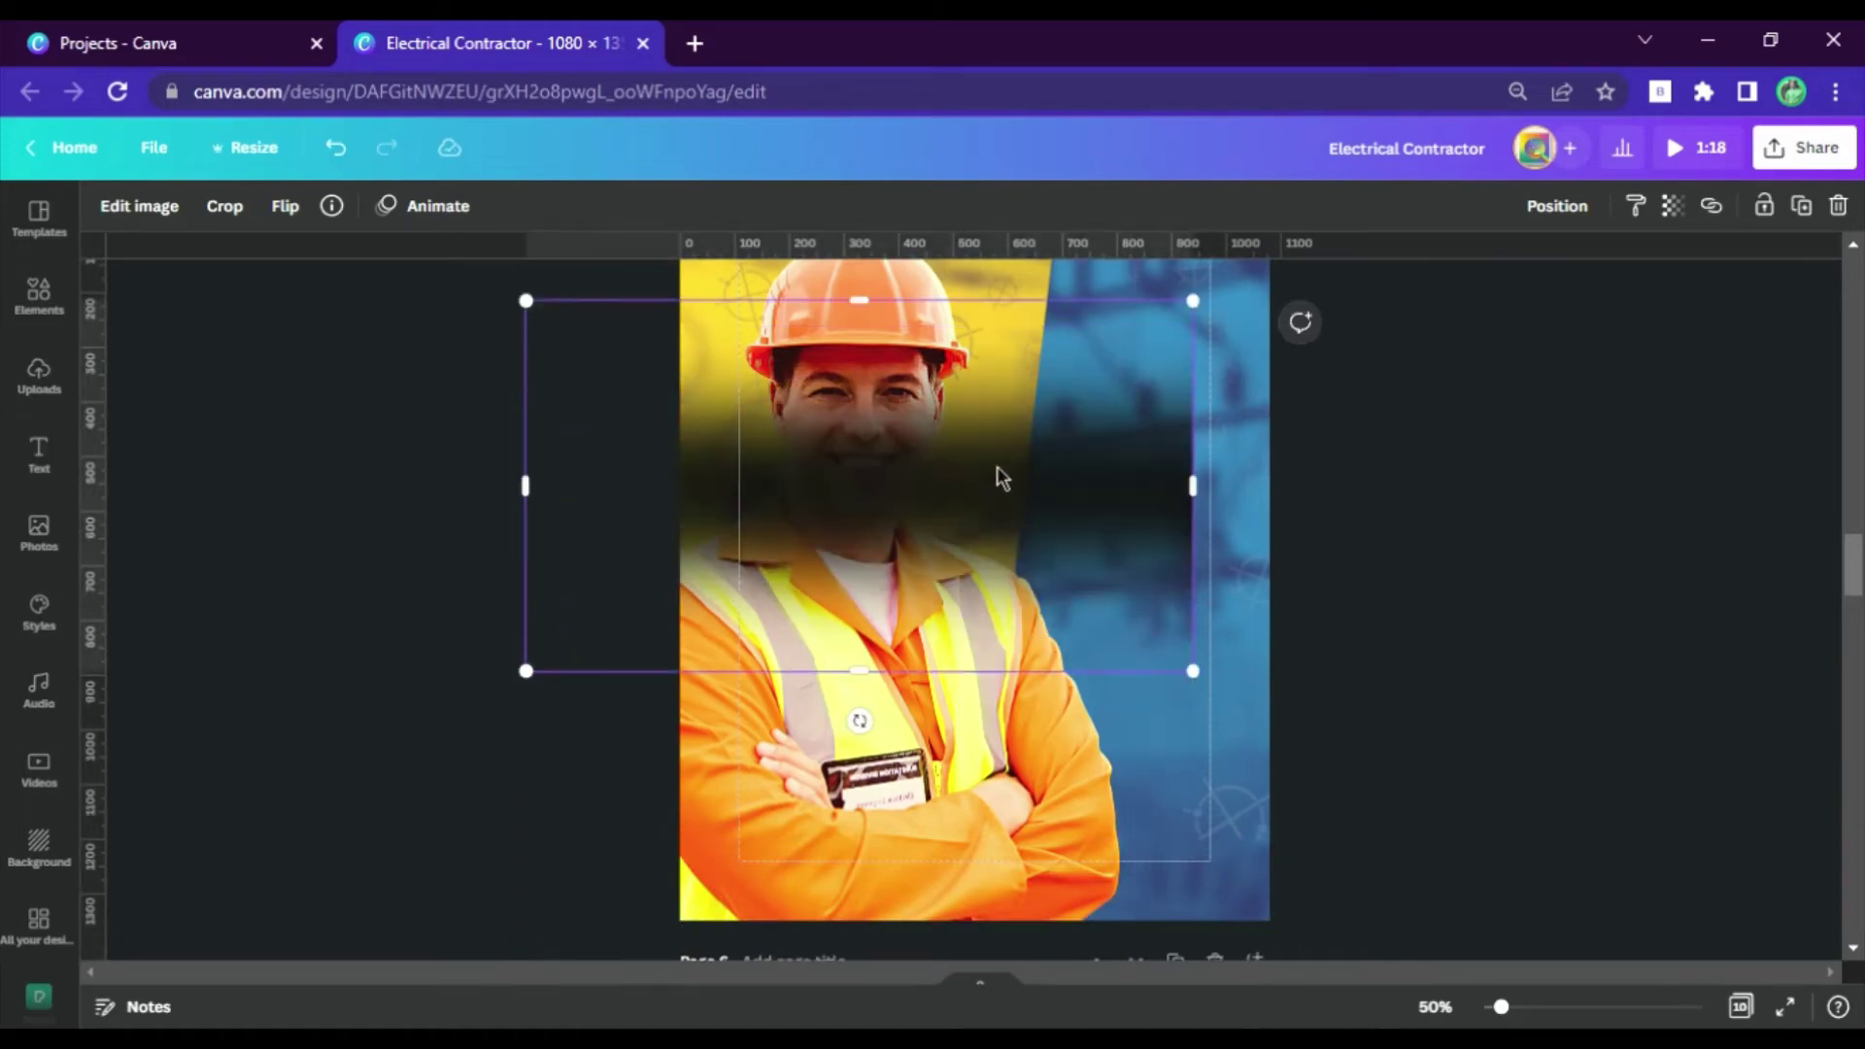
{"action": "left_click_drag", "start_coordinate": [1000, 479], "coordinate": [1148, 816]}
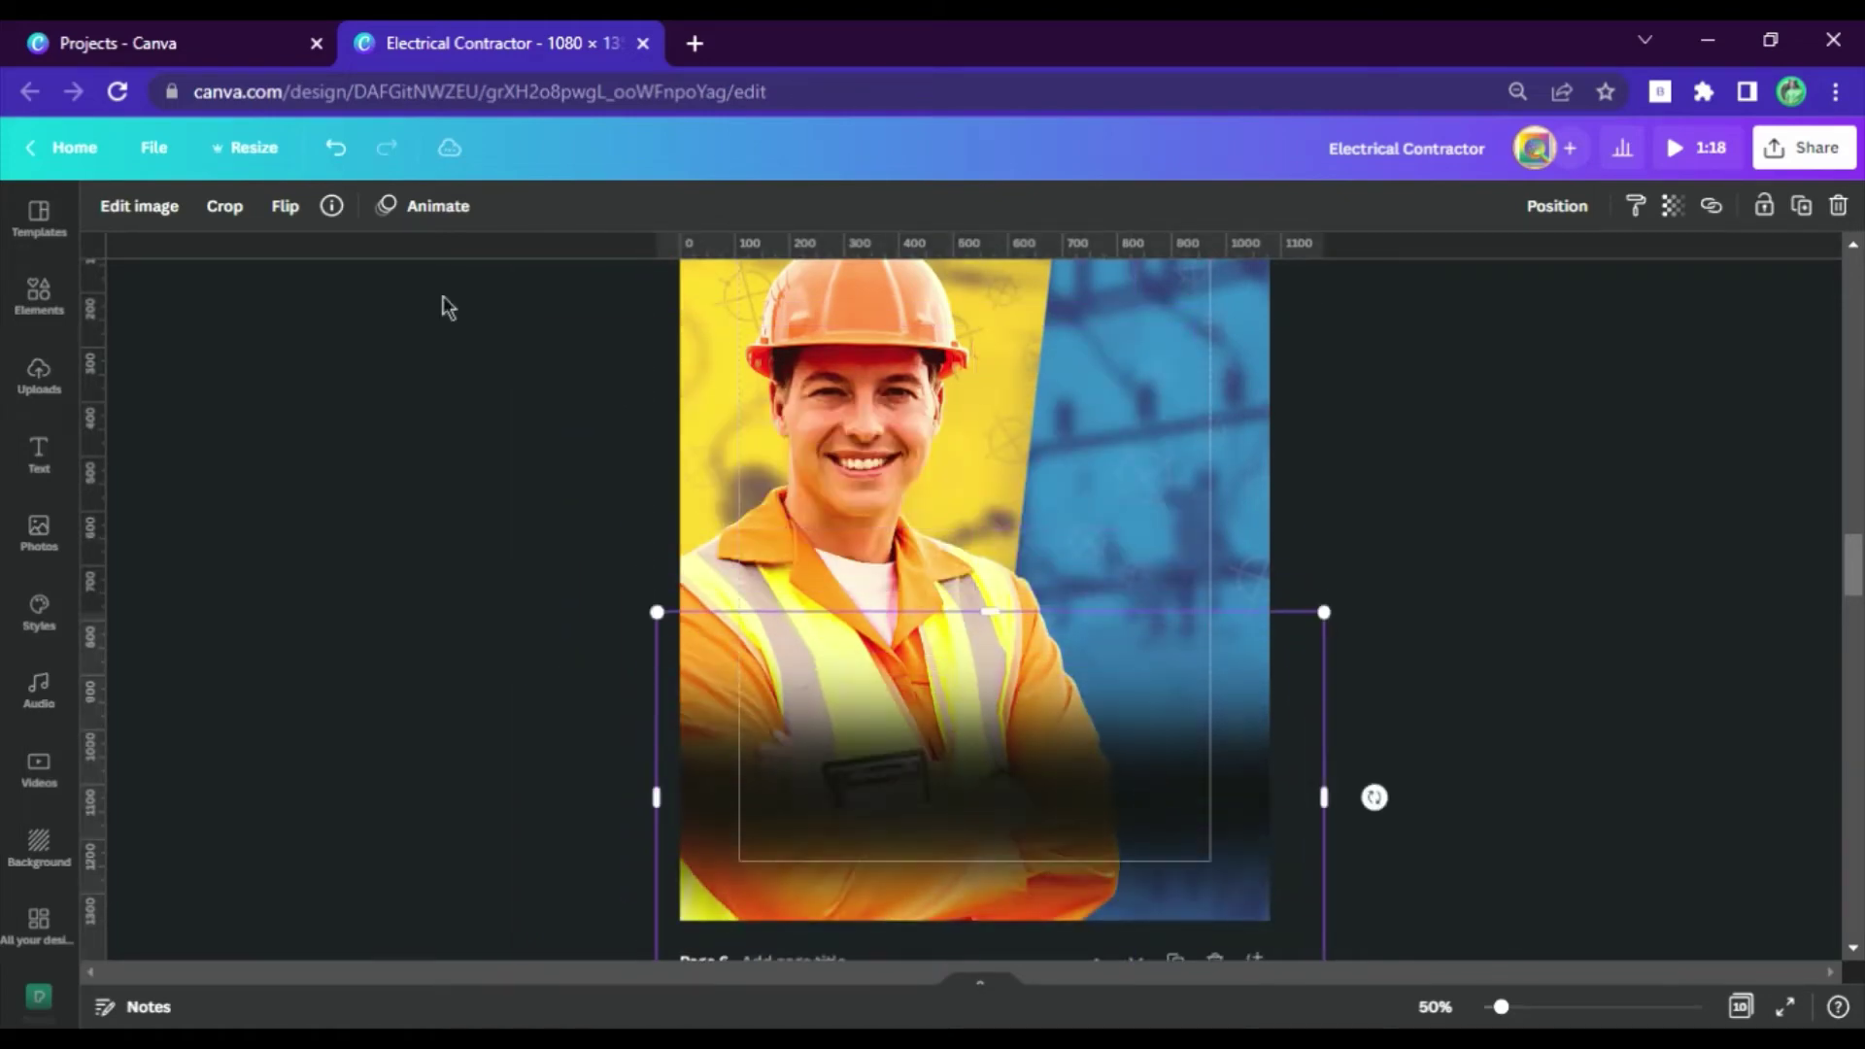
Apply the Amber duotone to the halftone gradient, changing its shadows to the golden orange document colour.
{"action": "left_click", "coordinate": [133, 207]}
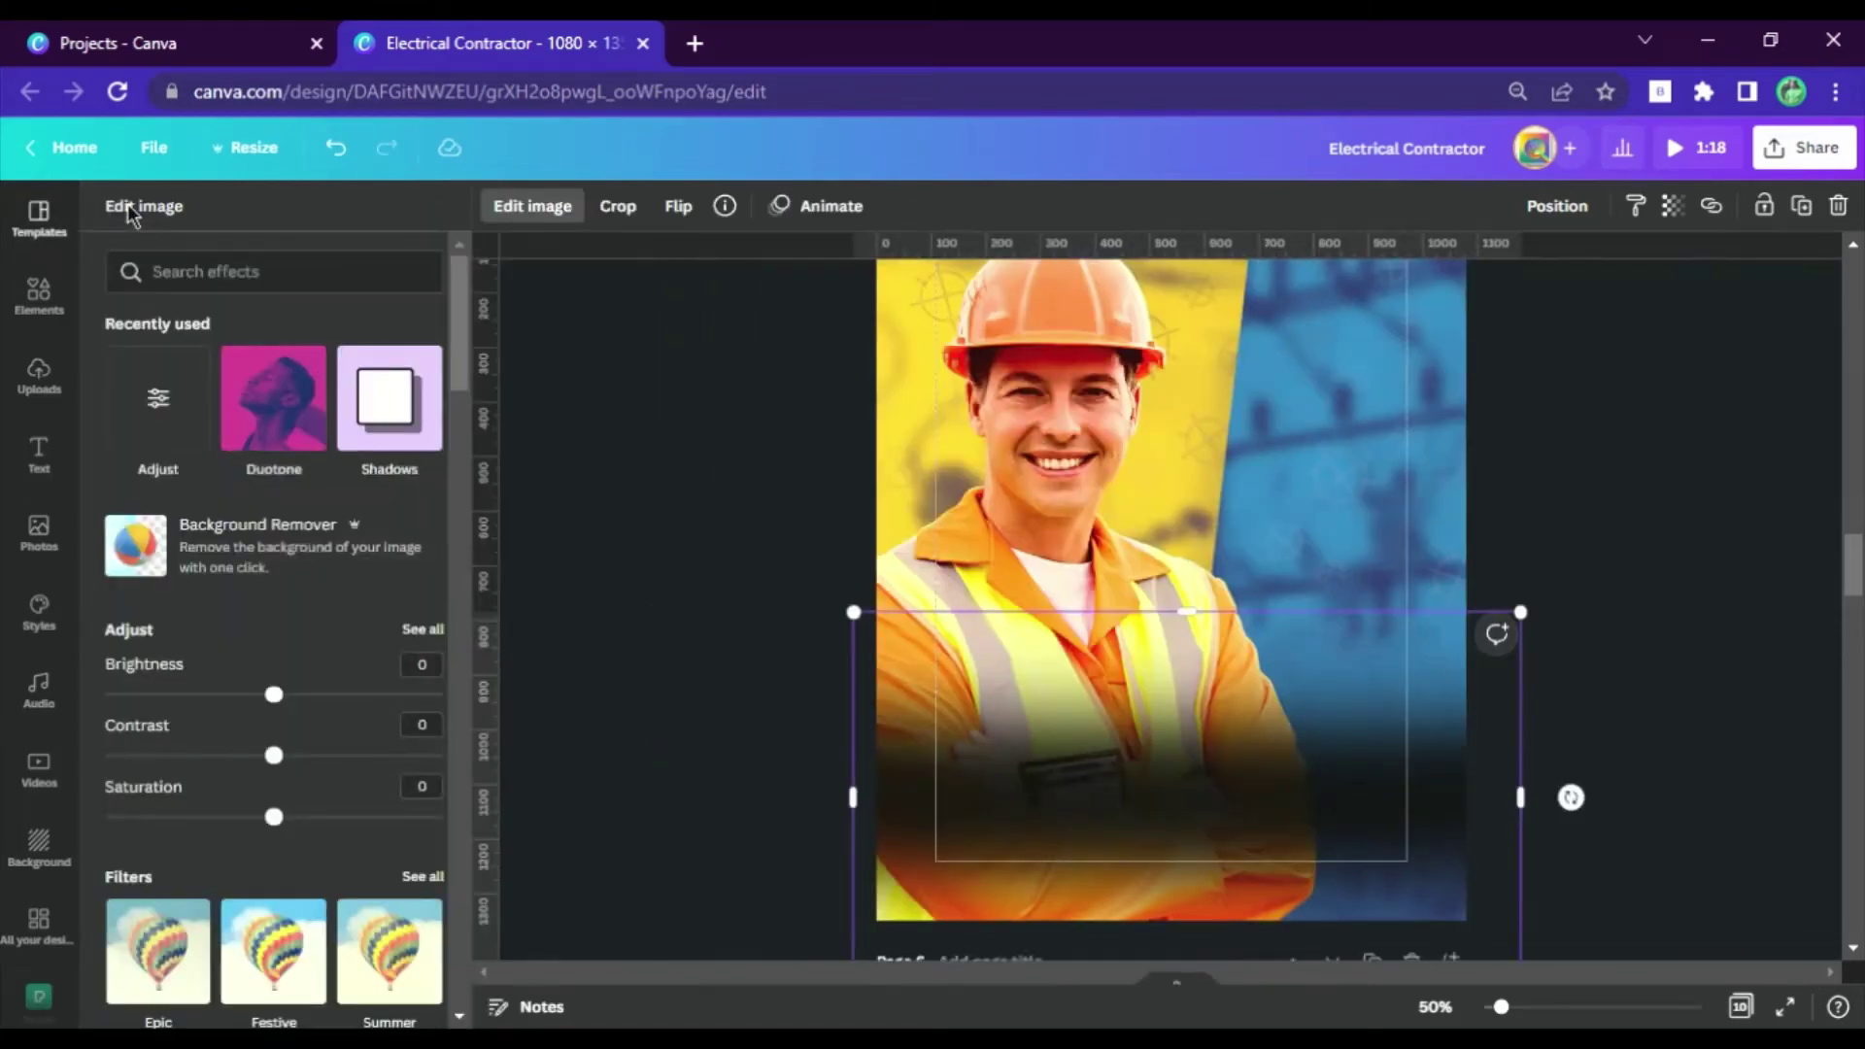
{"action": "left_click", "coordinate": [282, 413]}
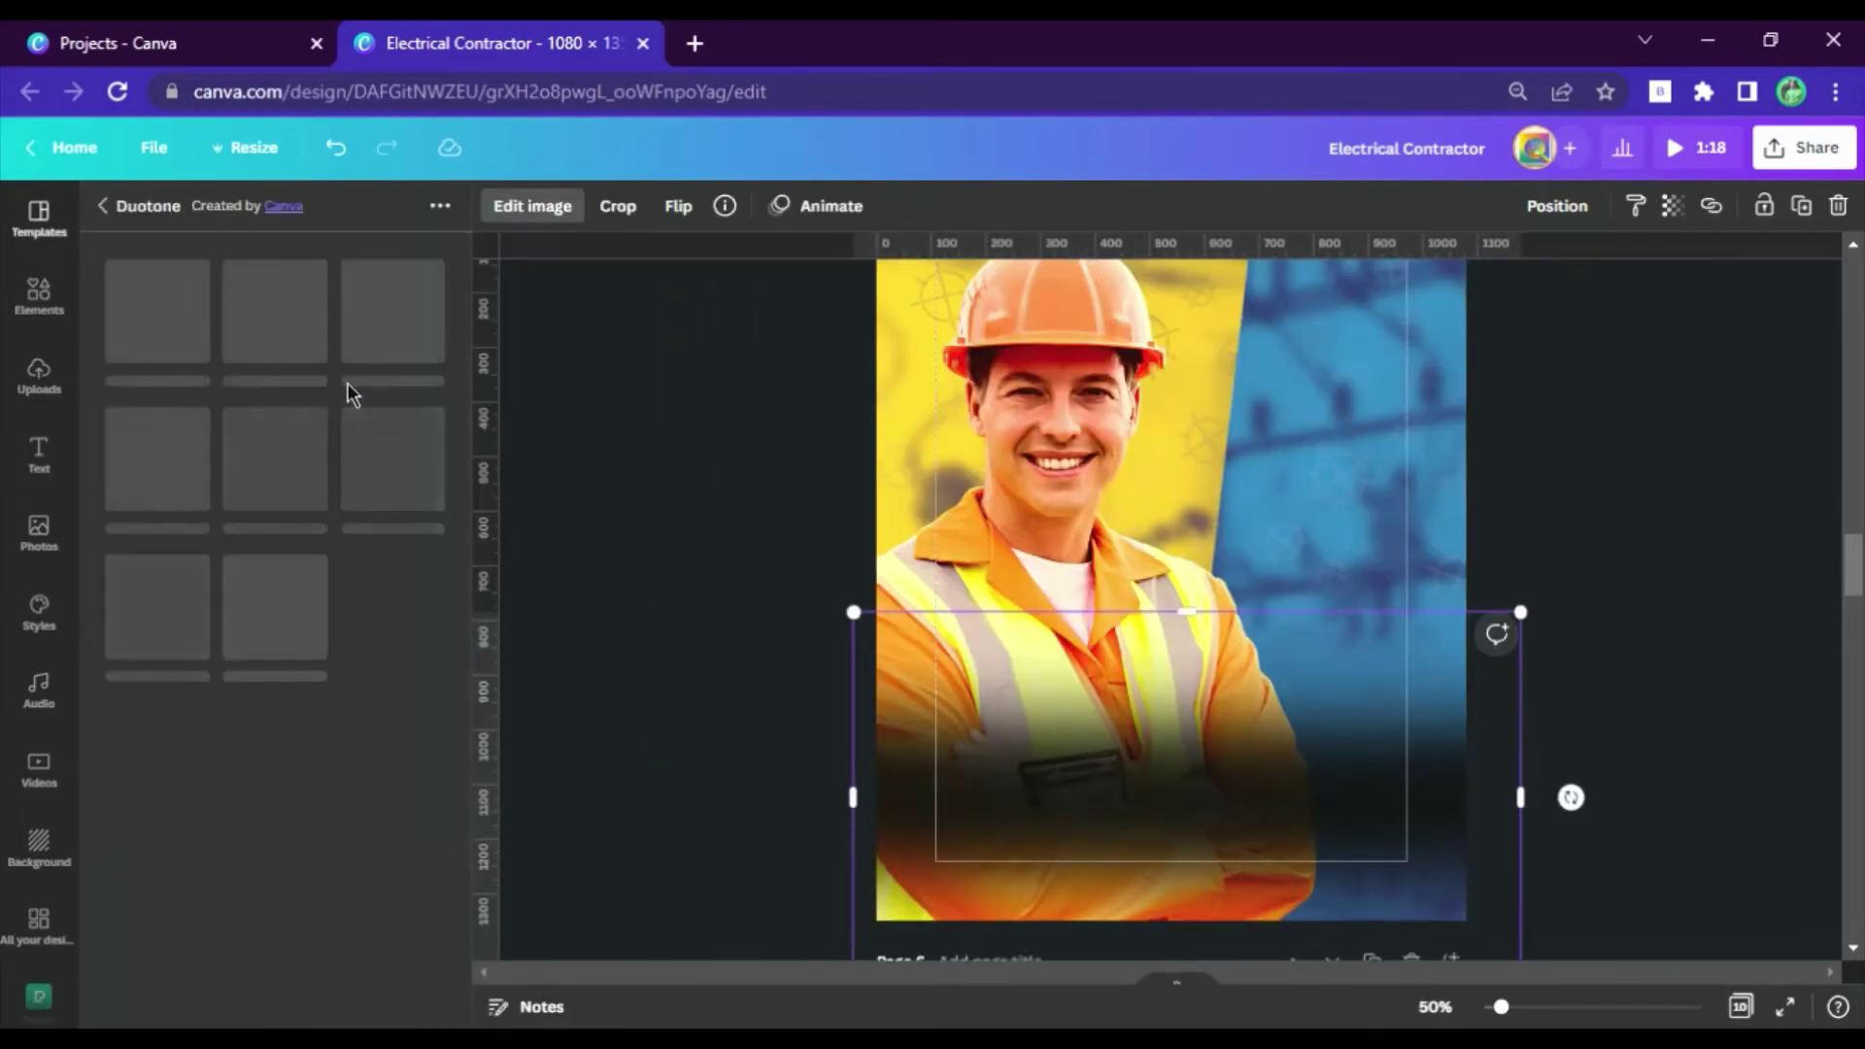
{"action": "scroll", "coordinate": [387, 731], "scroll_direction": "down", "scroll_amount": 4}
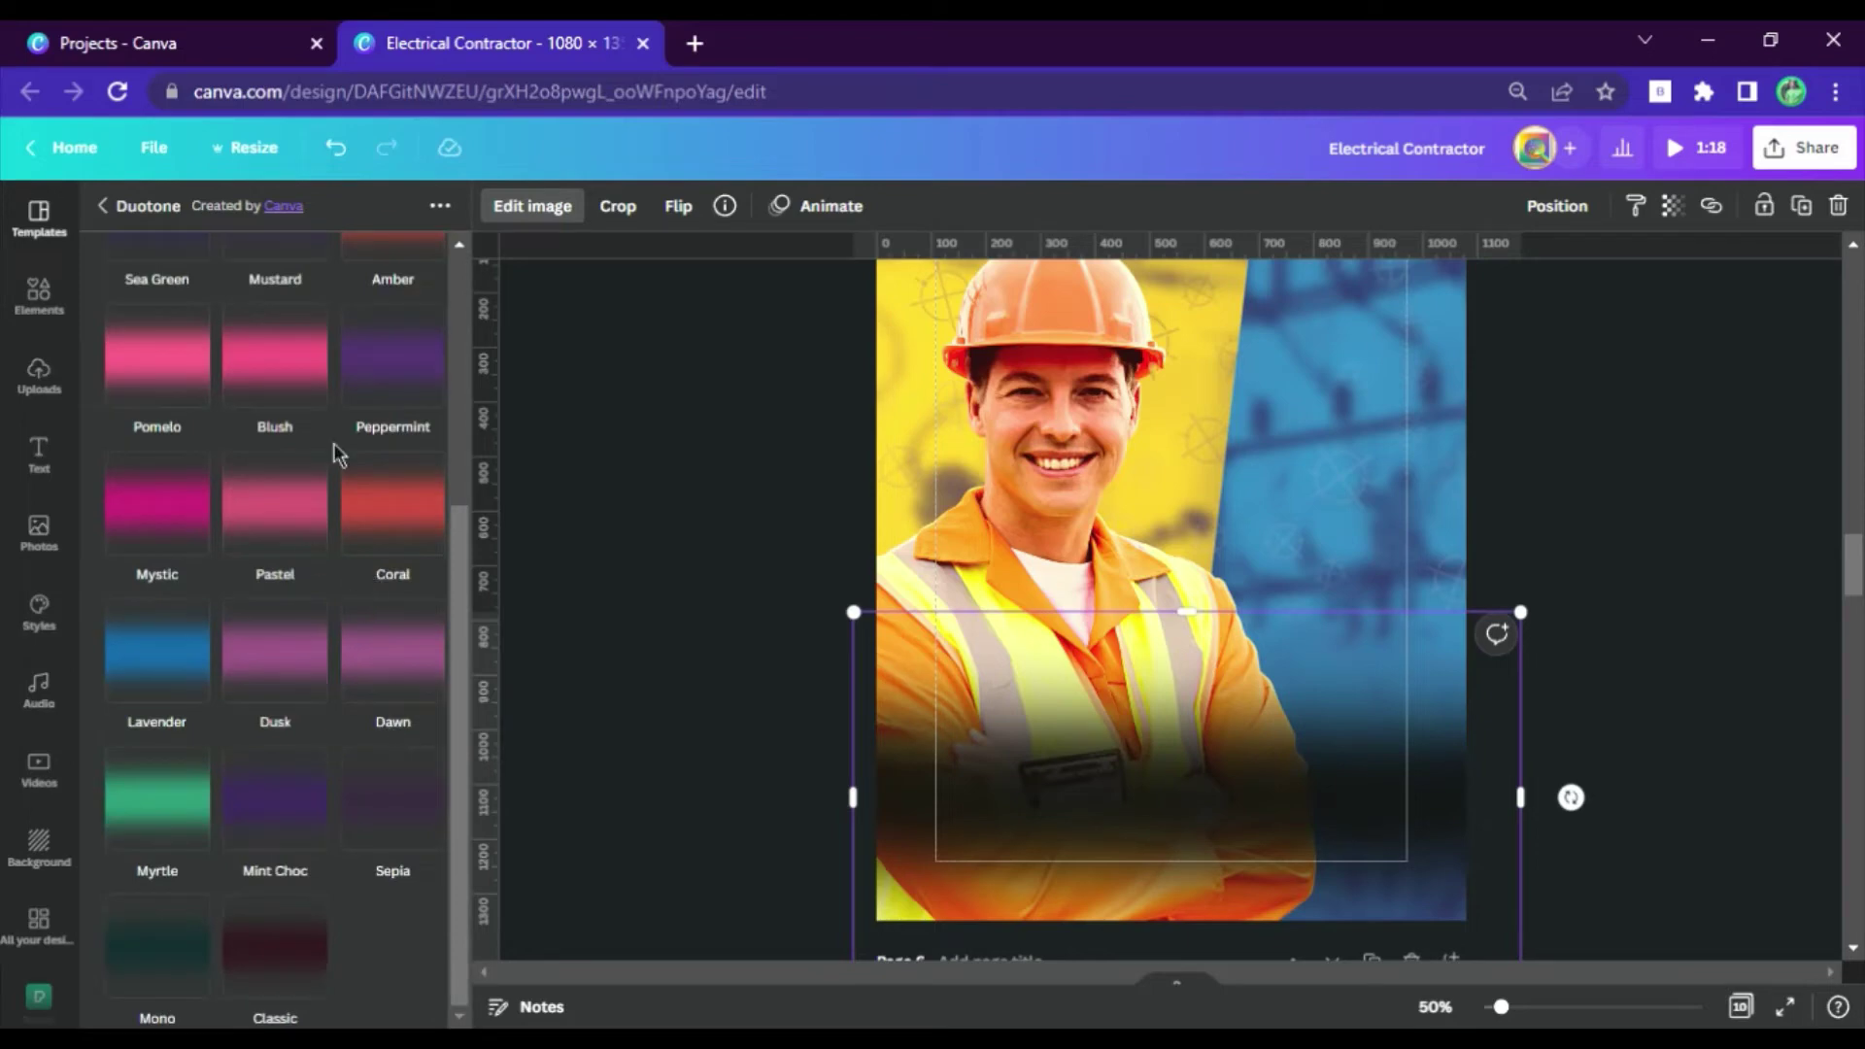
{"action": "scroll", "coordinate": [338, 455], "scroll_direction": "up", "scroll_amount": 3}
{"action": "left_click", "coordinate": [431, 512]}
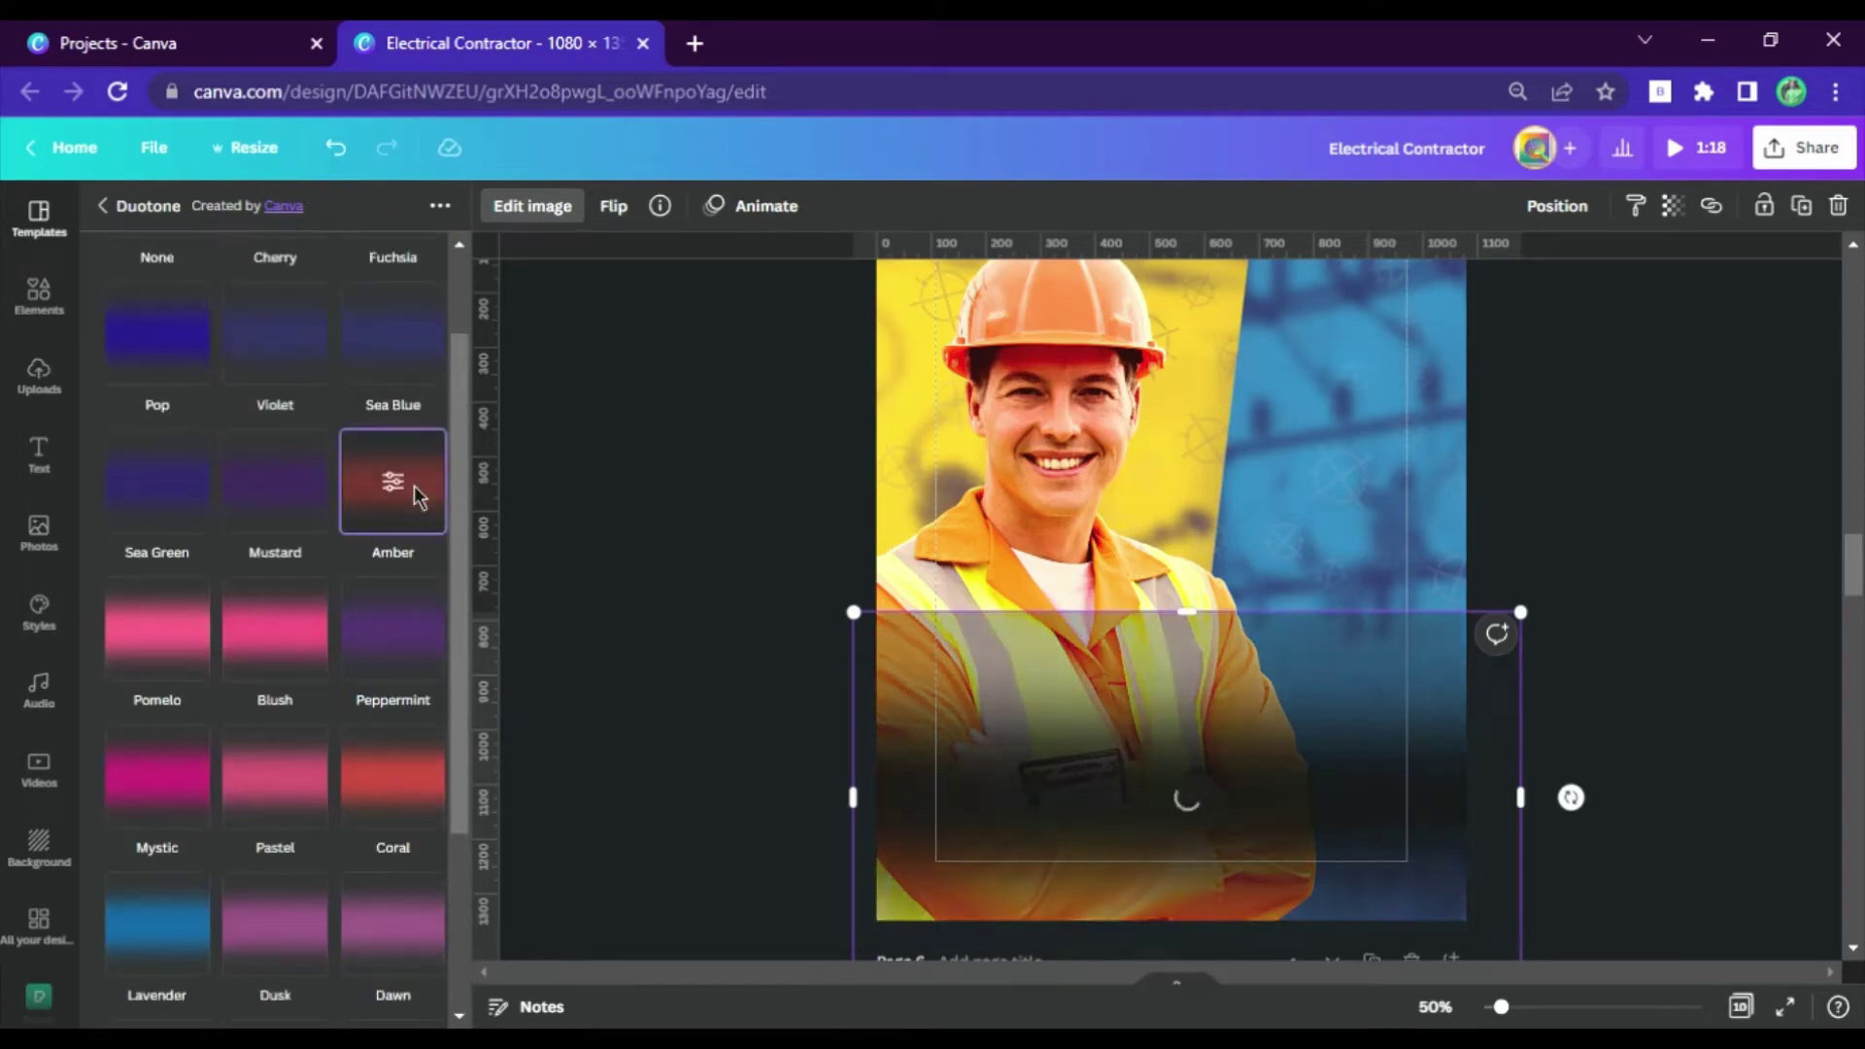
{"action": "left_click", "coordinate": [431, 512]}
{"action": "left_click", "coordinate": [428, 361]}
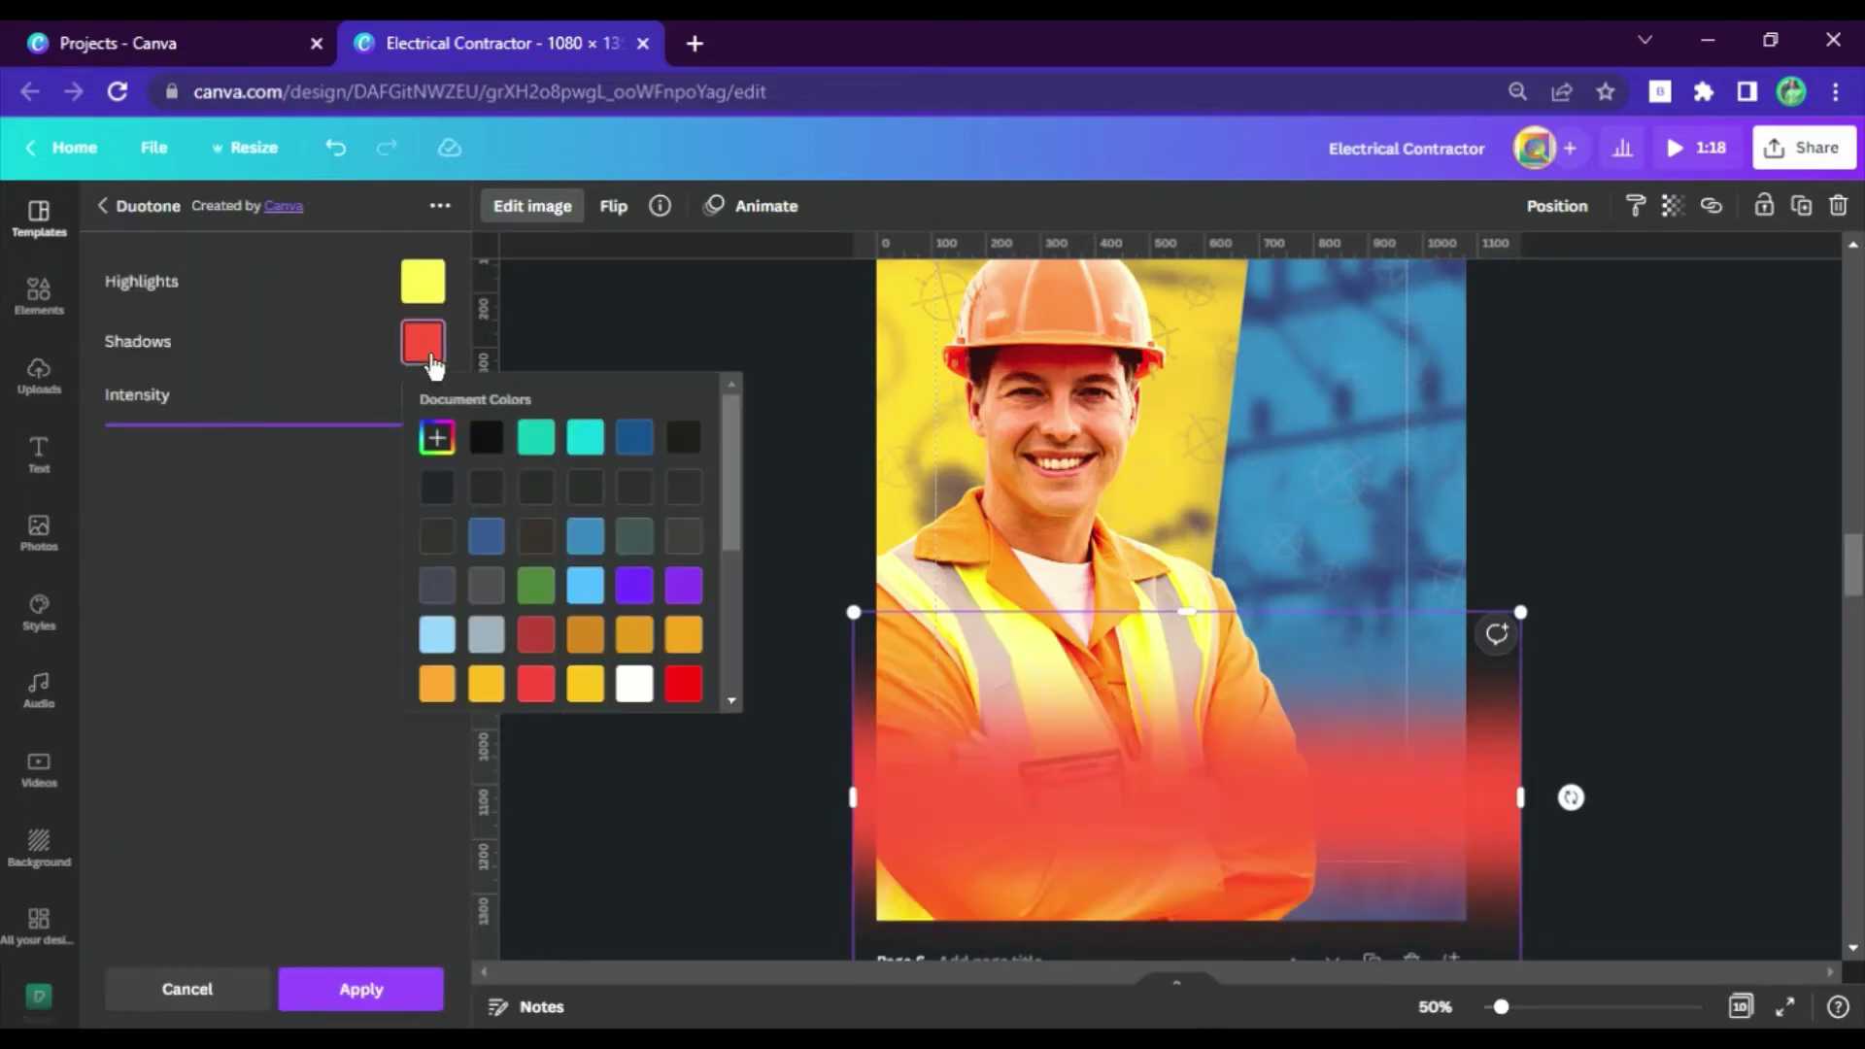
{"action": "left_click", "coordinate": [634, 636]}
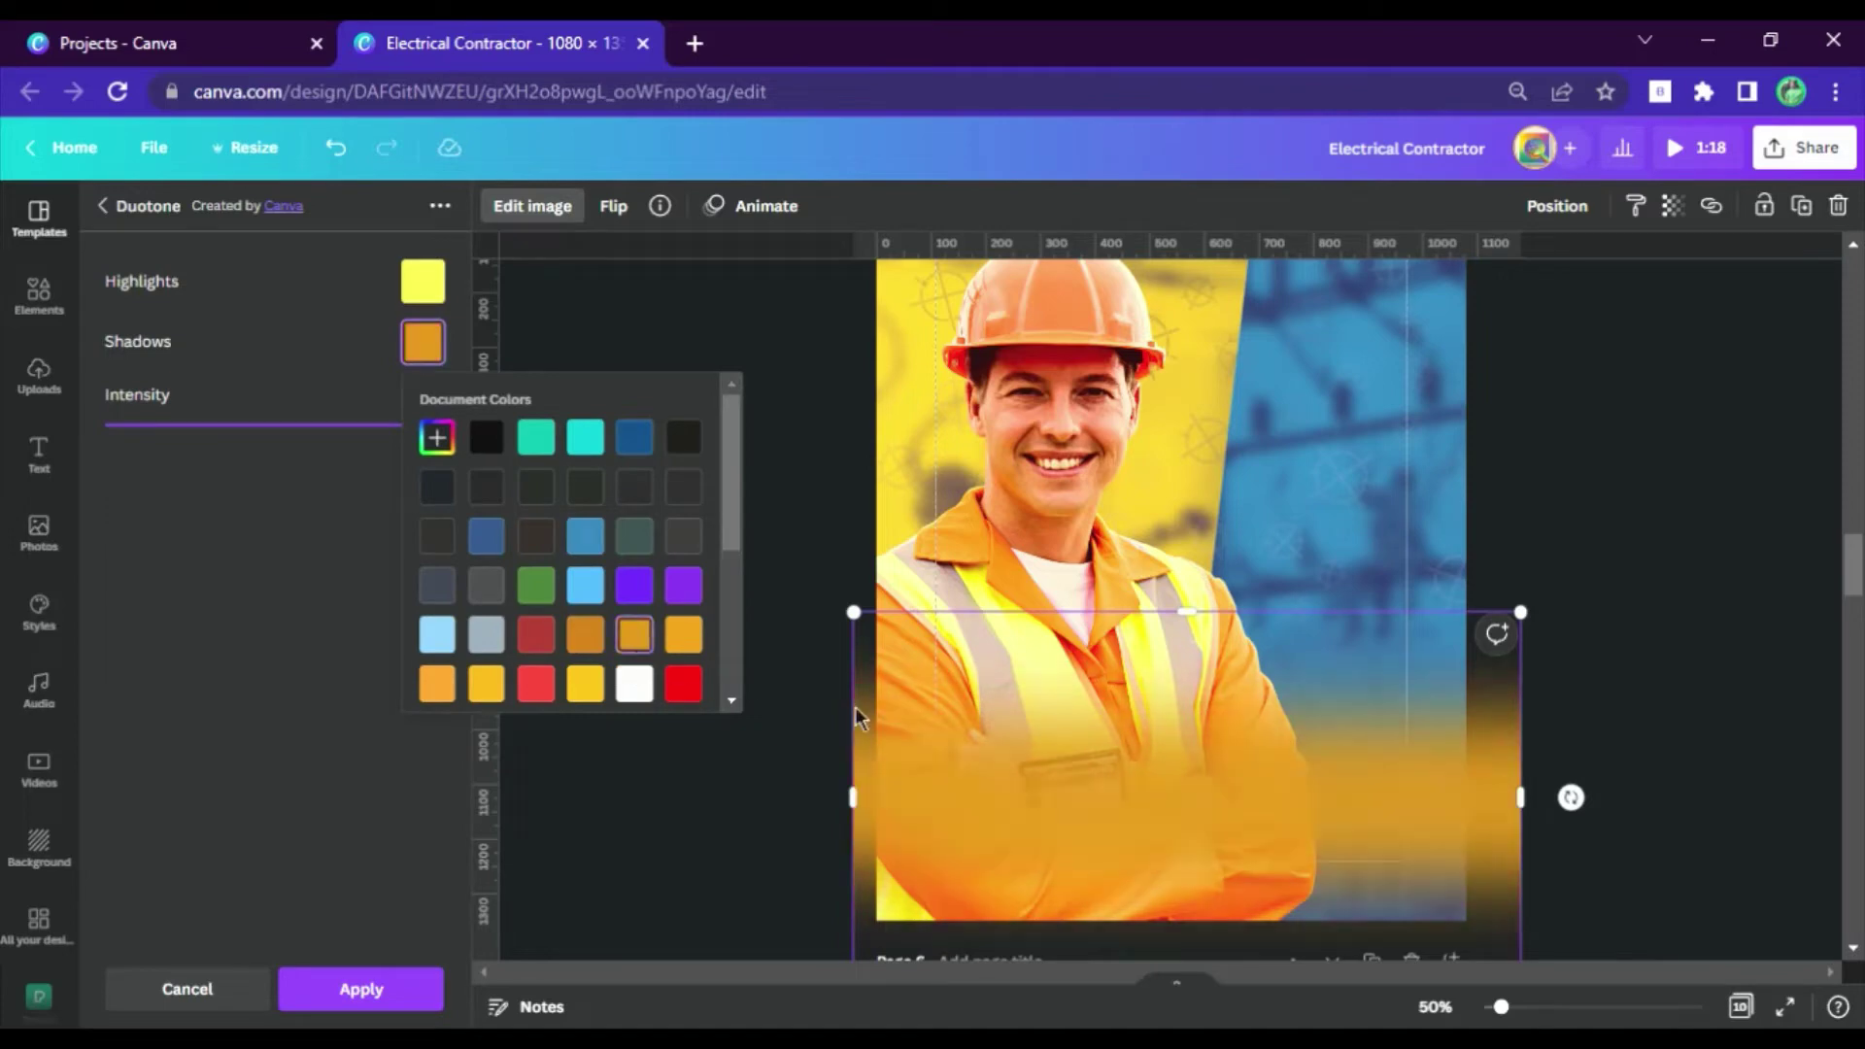
{"action": "left_click", "coordinate": [379, 1003]}
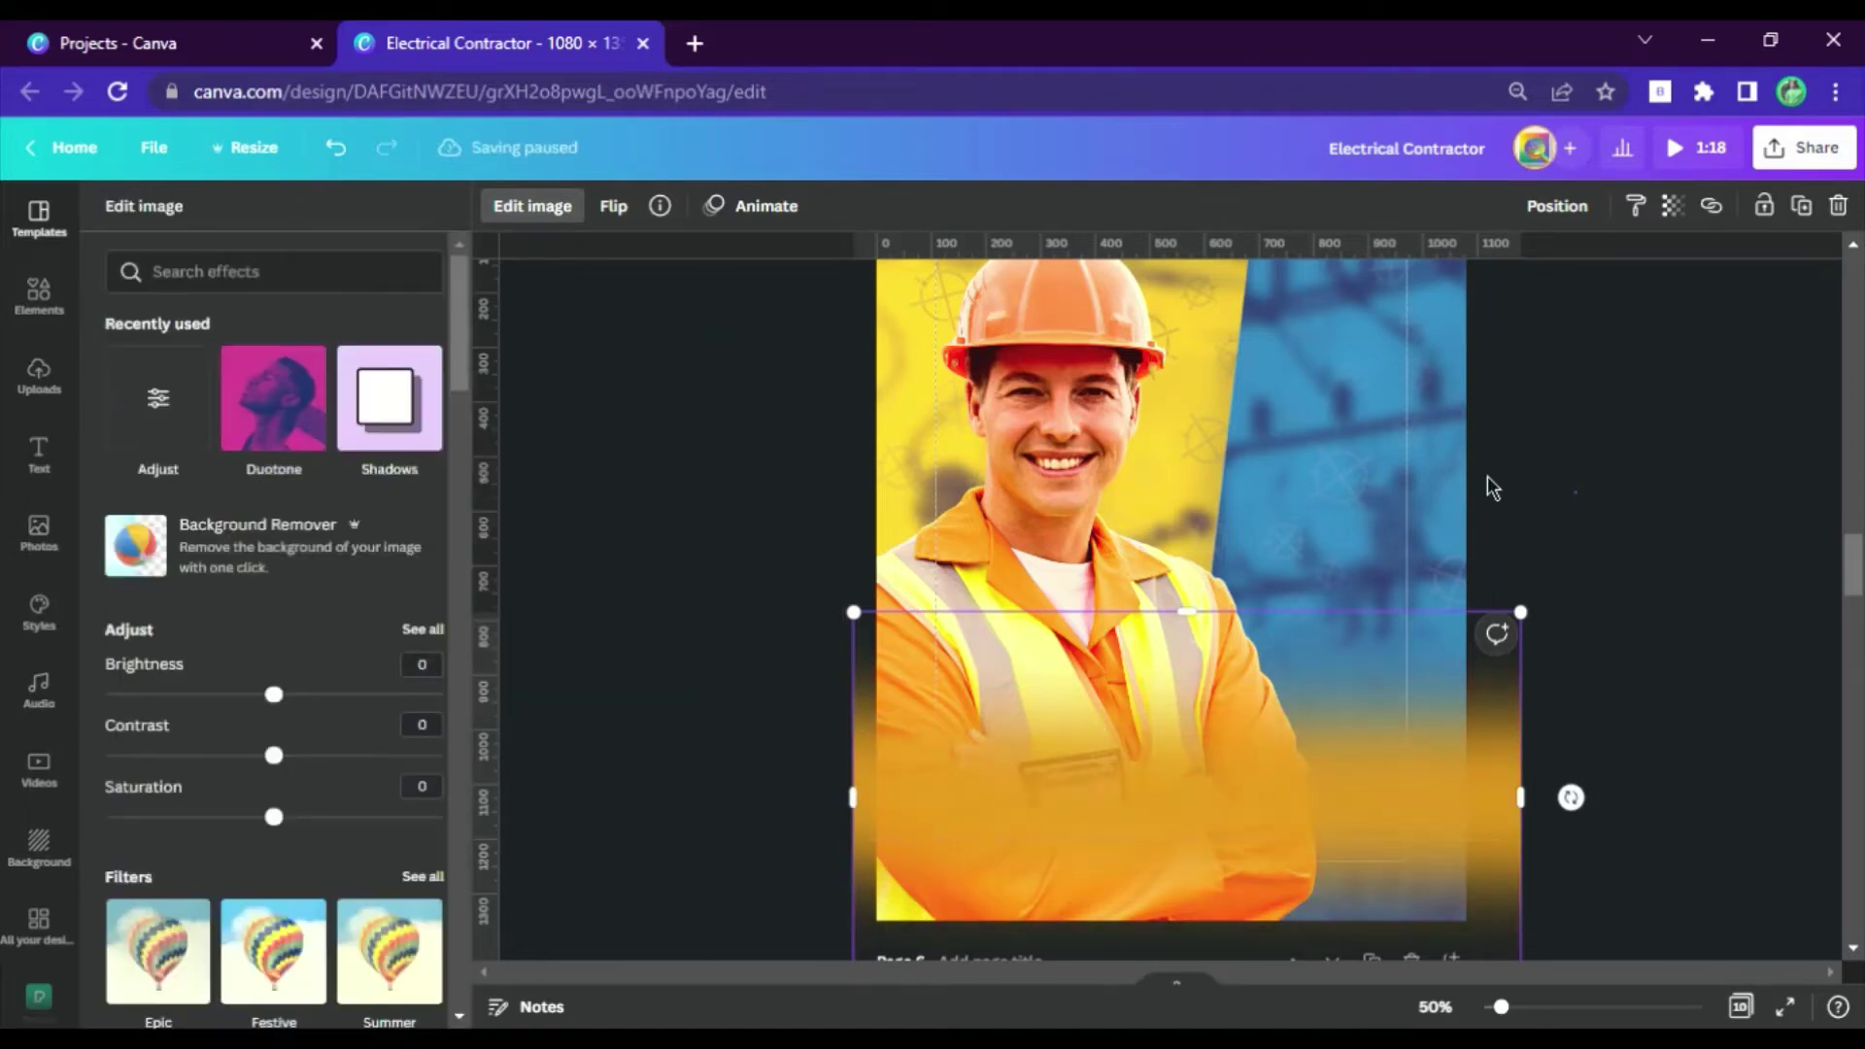
Duplicate the golden halftone gradient and place the copy higher up, across the worker's chest.
{"action": "left_click", "coordinate": [1157, 783]}
{"action": "left_click", "coordinate": [1557, 205]}
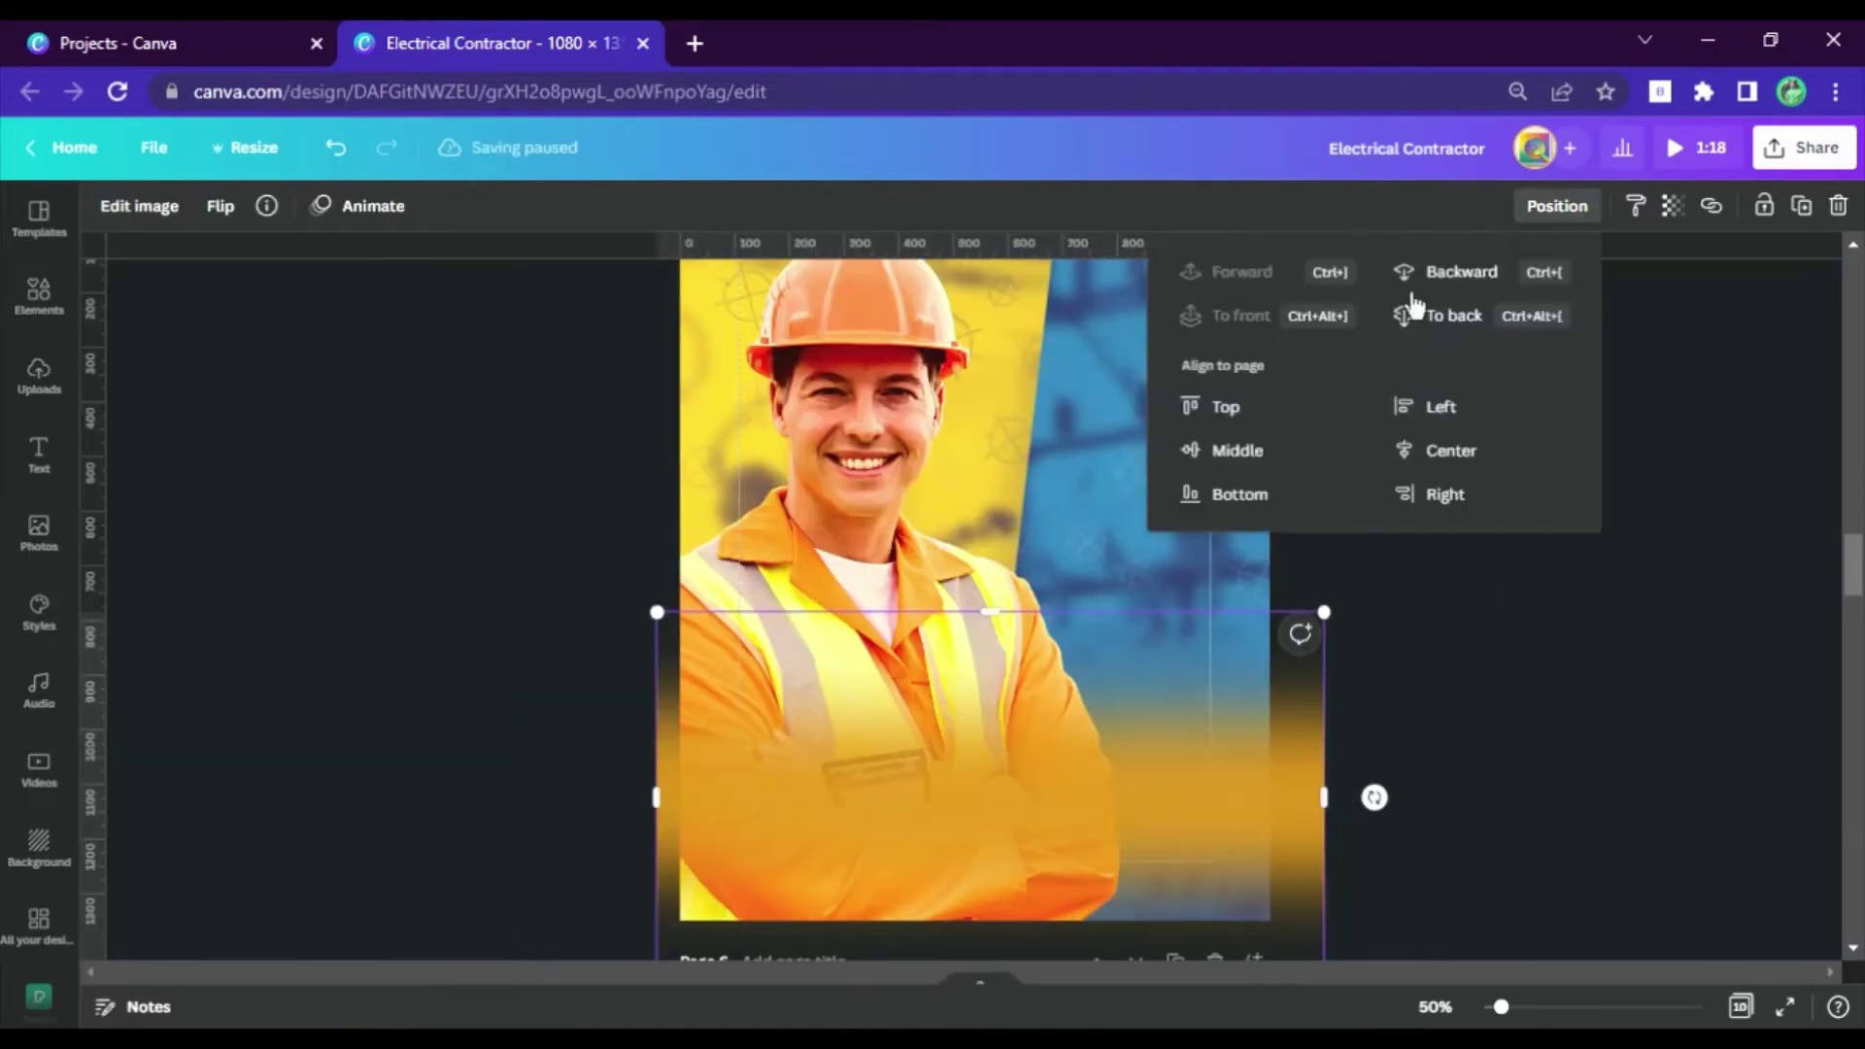
{"action": "left_click", "coordinate": [1127, 795]}
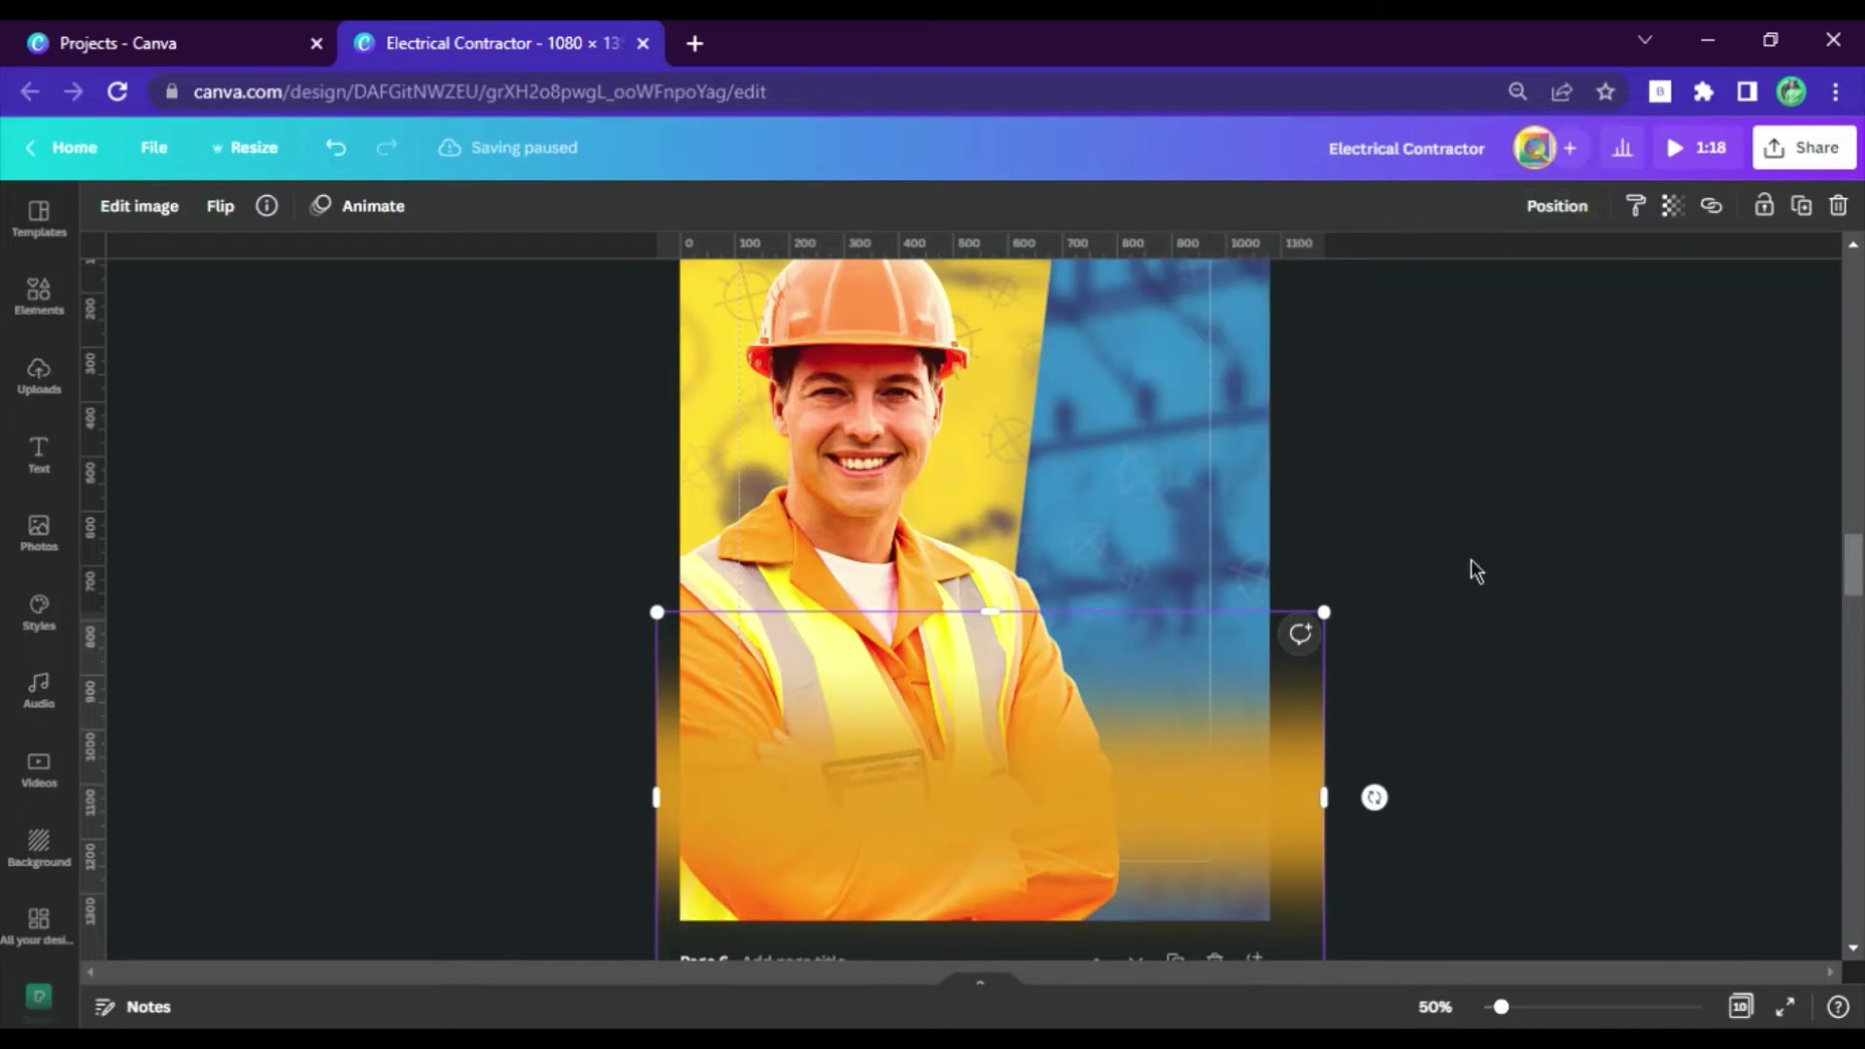
{"action": "left_click_drag", "start_coordinate": [1109, 847], "coordinate": [1071, 617]}
{"action": "left_click_drag", "start_coordinate": [1108, 690], "coordinate": [1232, 578]}
Give the upper gradient copy the Cherry duotone with its shadows set to #FF5305, sampled from the orange clothing.
{"action": "left_click", "coordinate": [130, 208]}
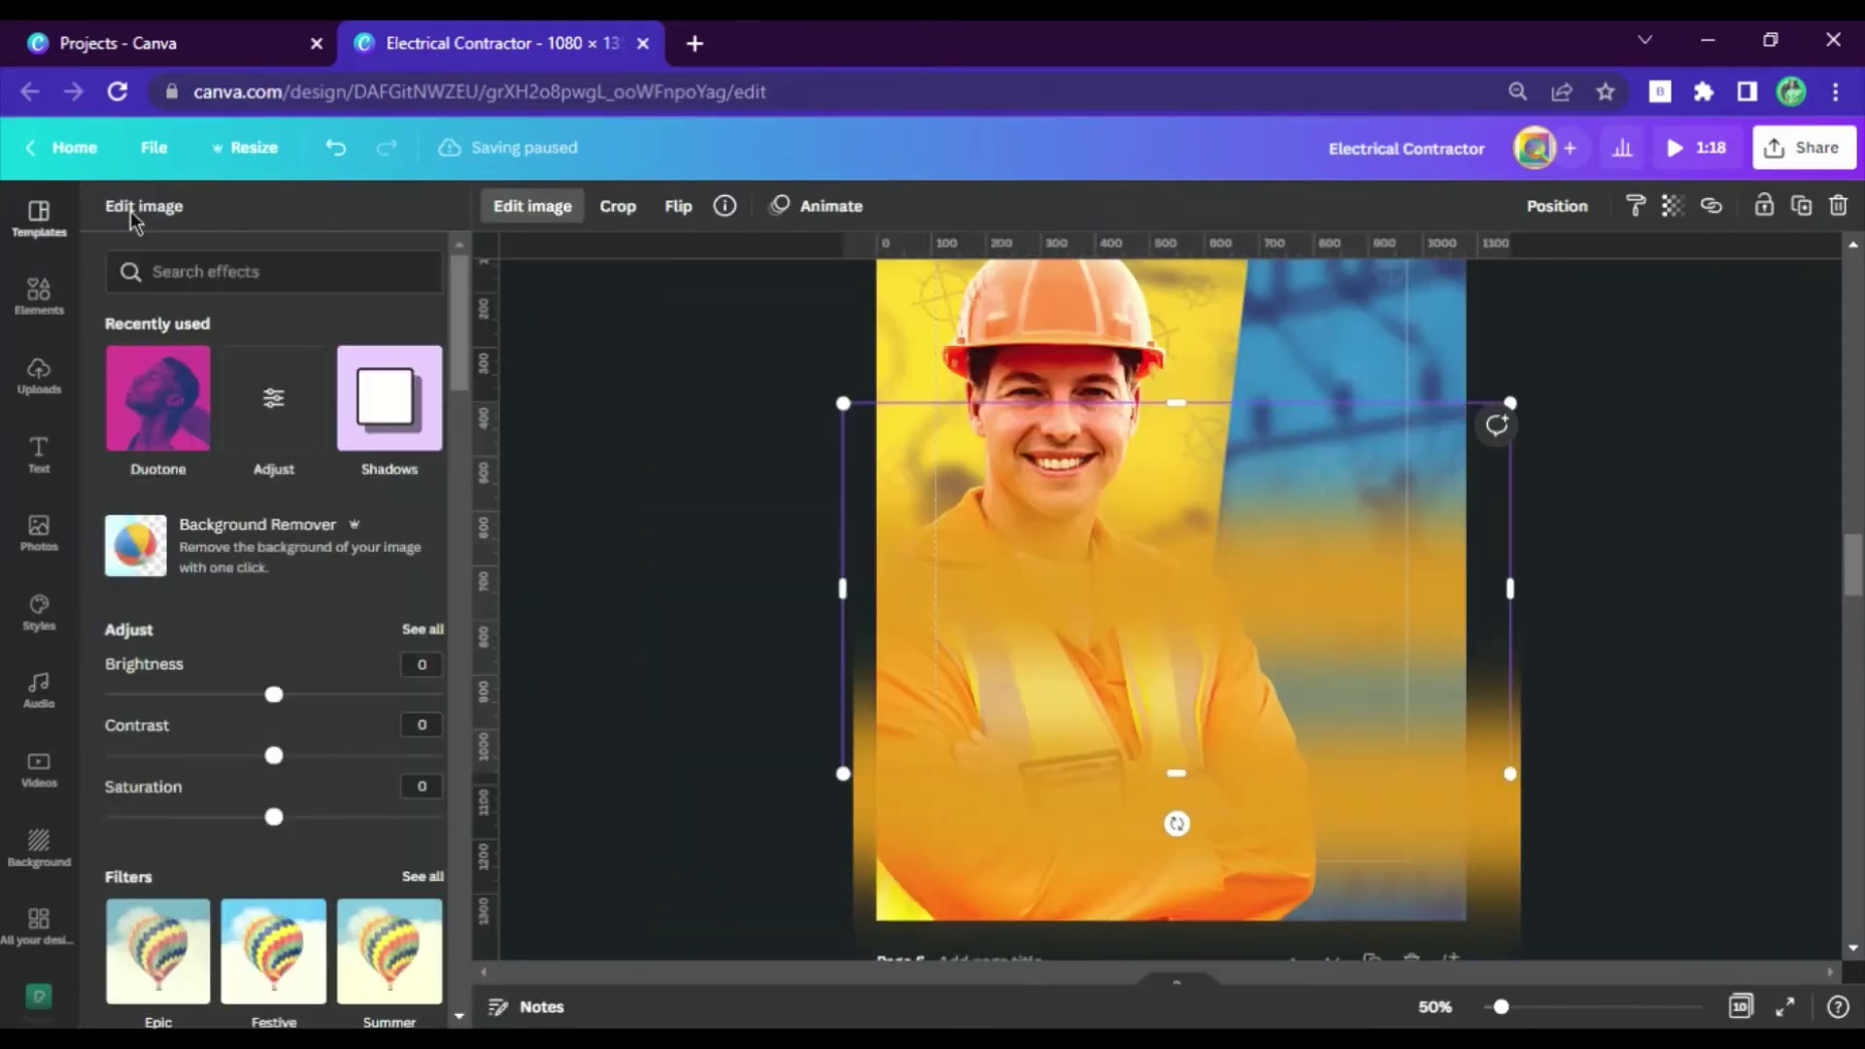
{"action": "left_click", "coordinate": [185, 398]}
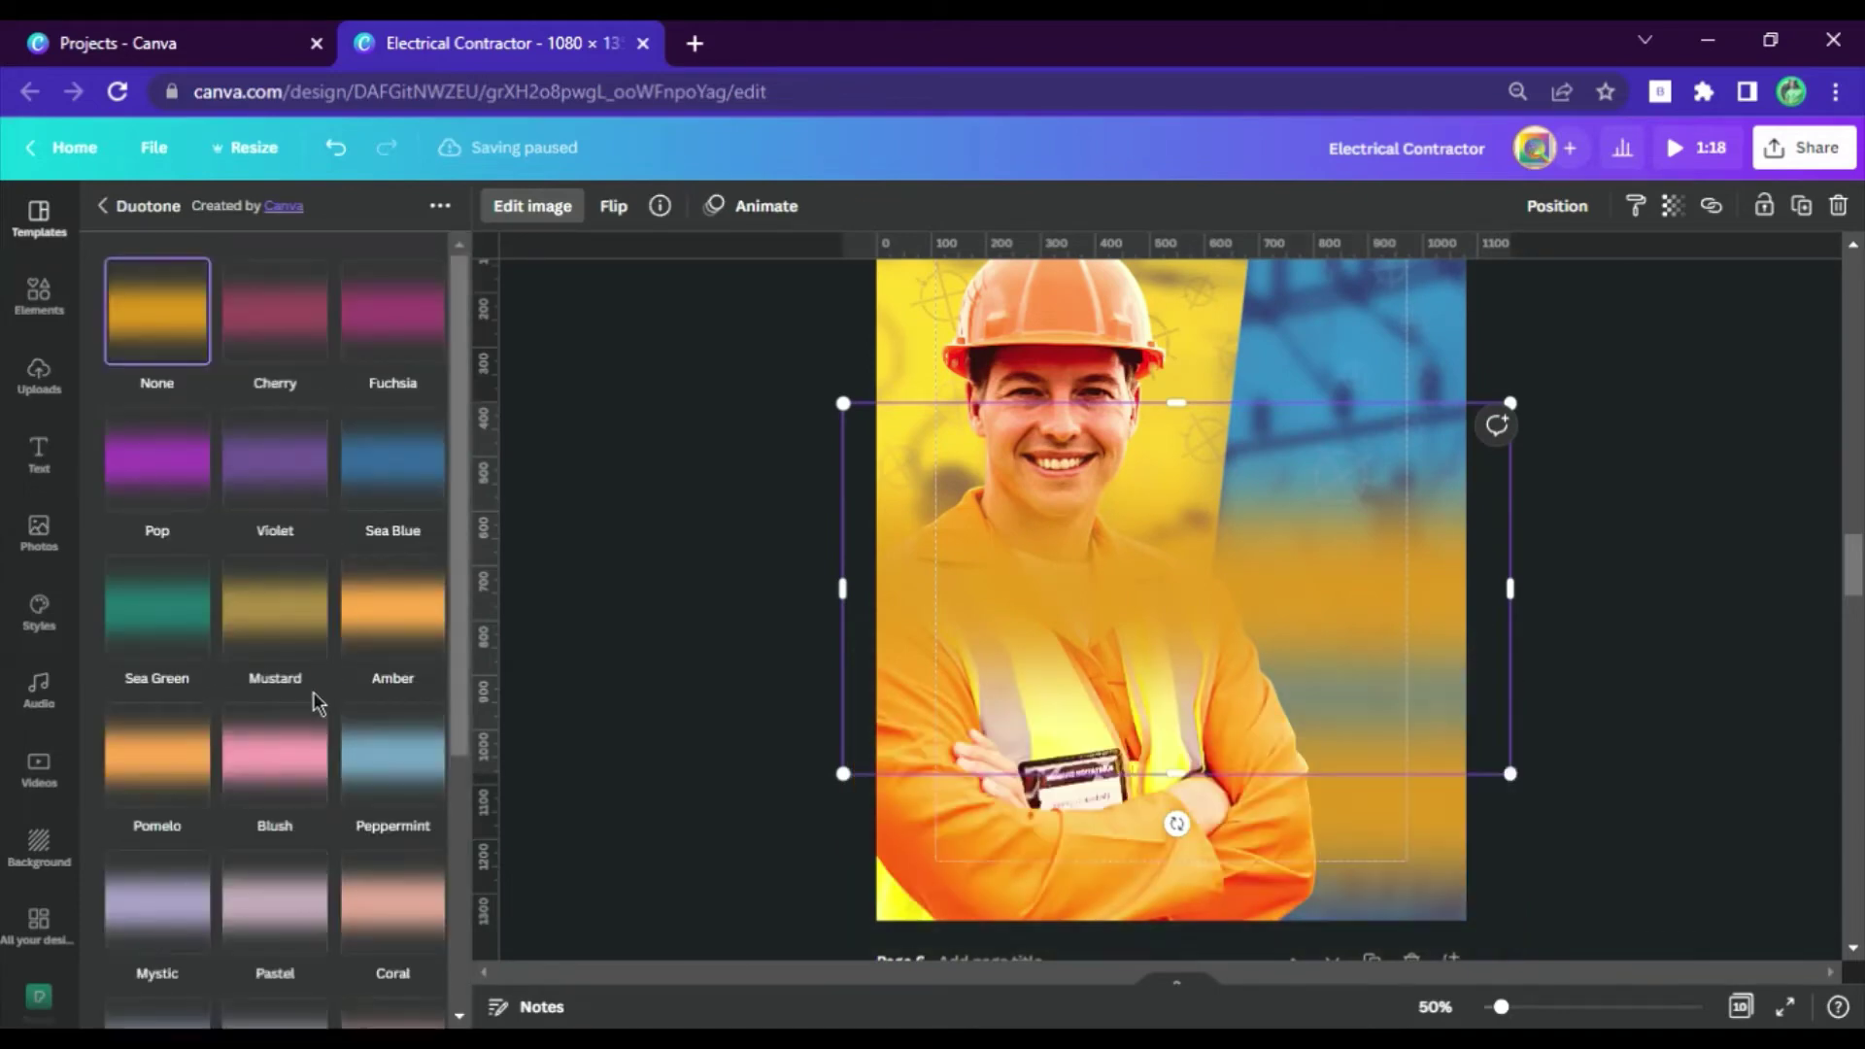
{"action": "left_click", "coordinate": [278, 345]}
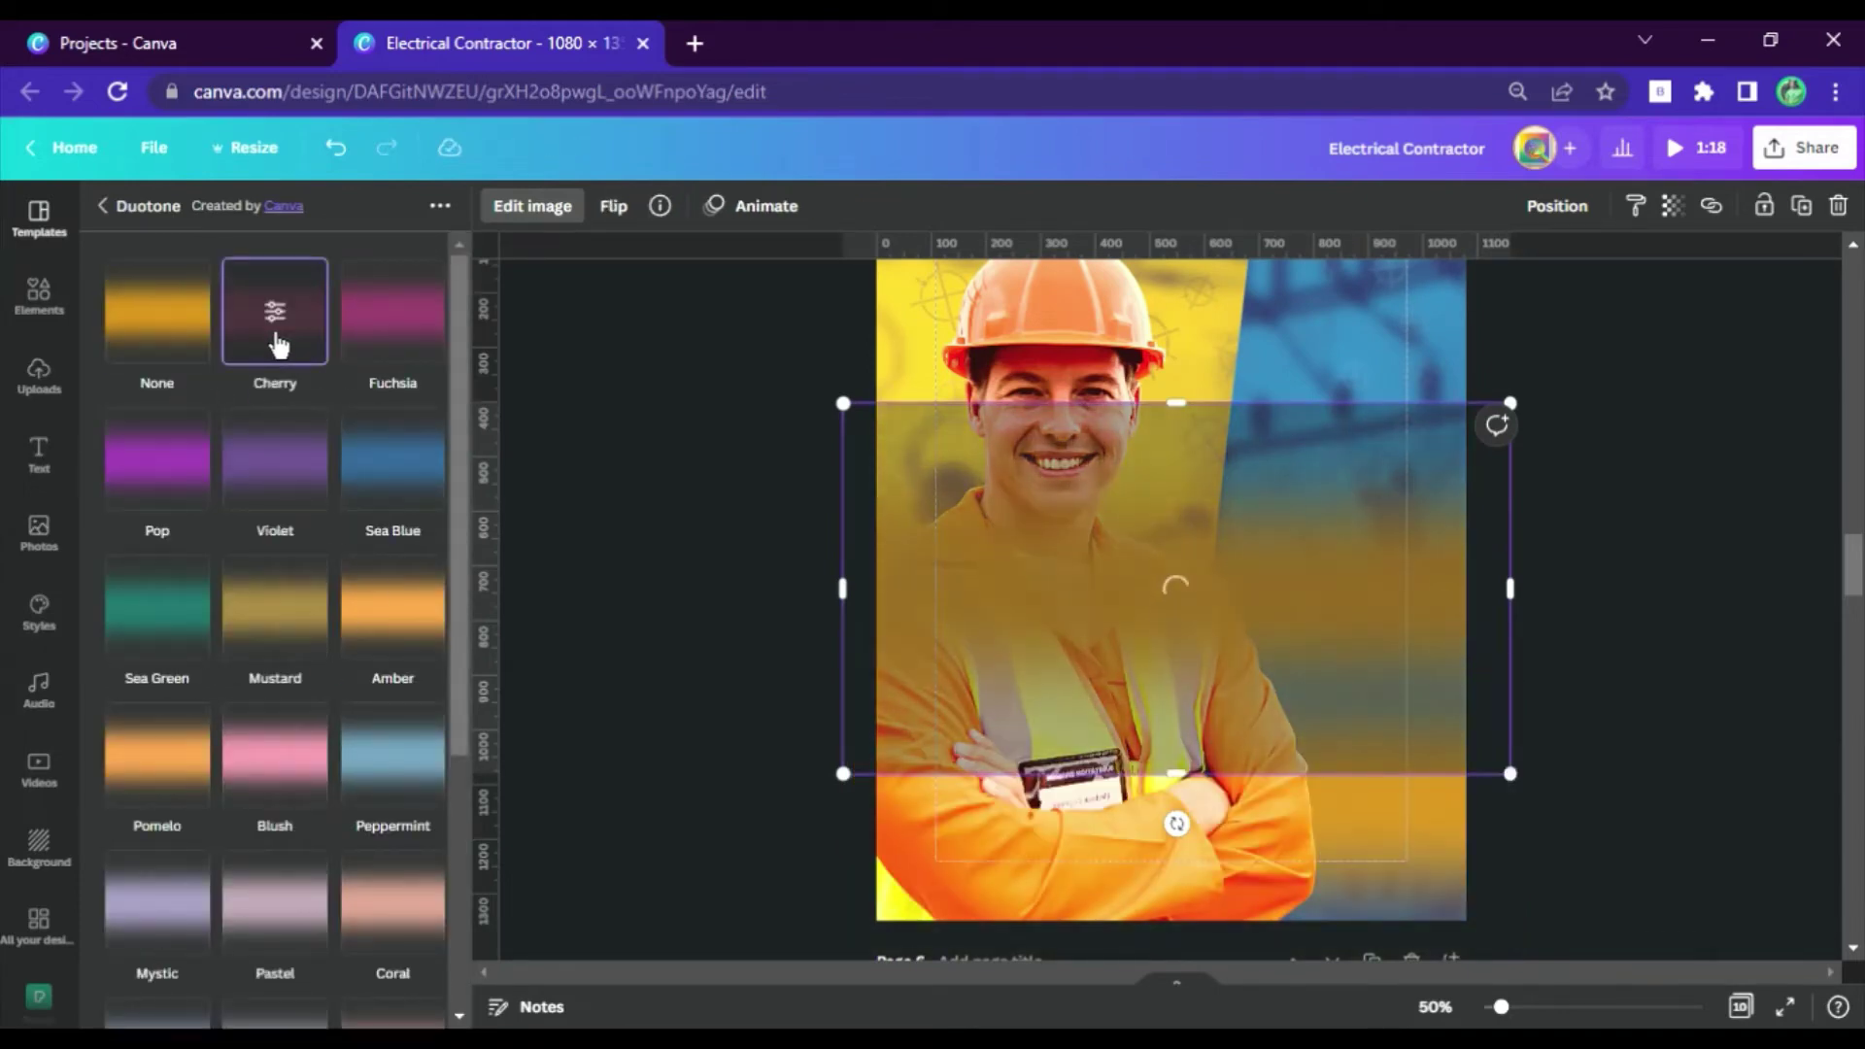
{"action": "left_click", "coordinate": [302, 343]}
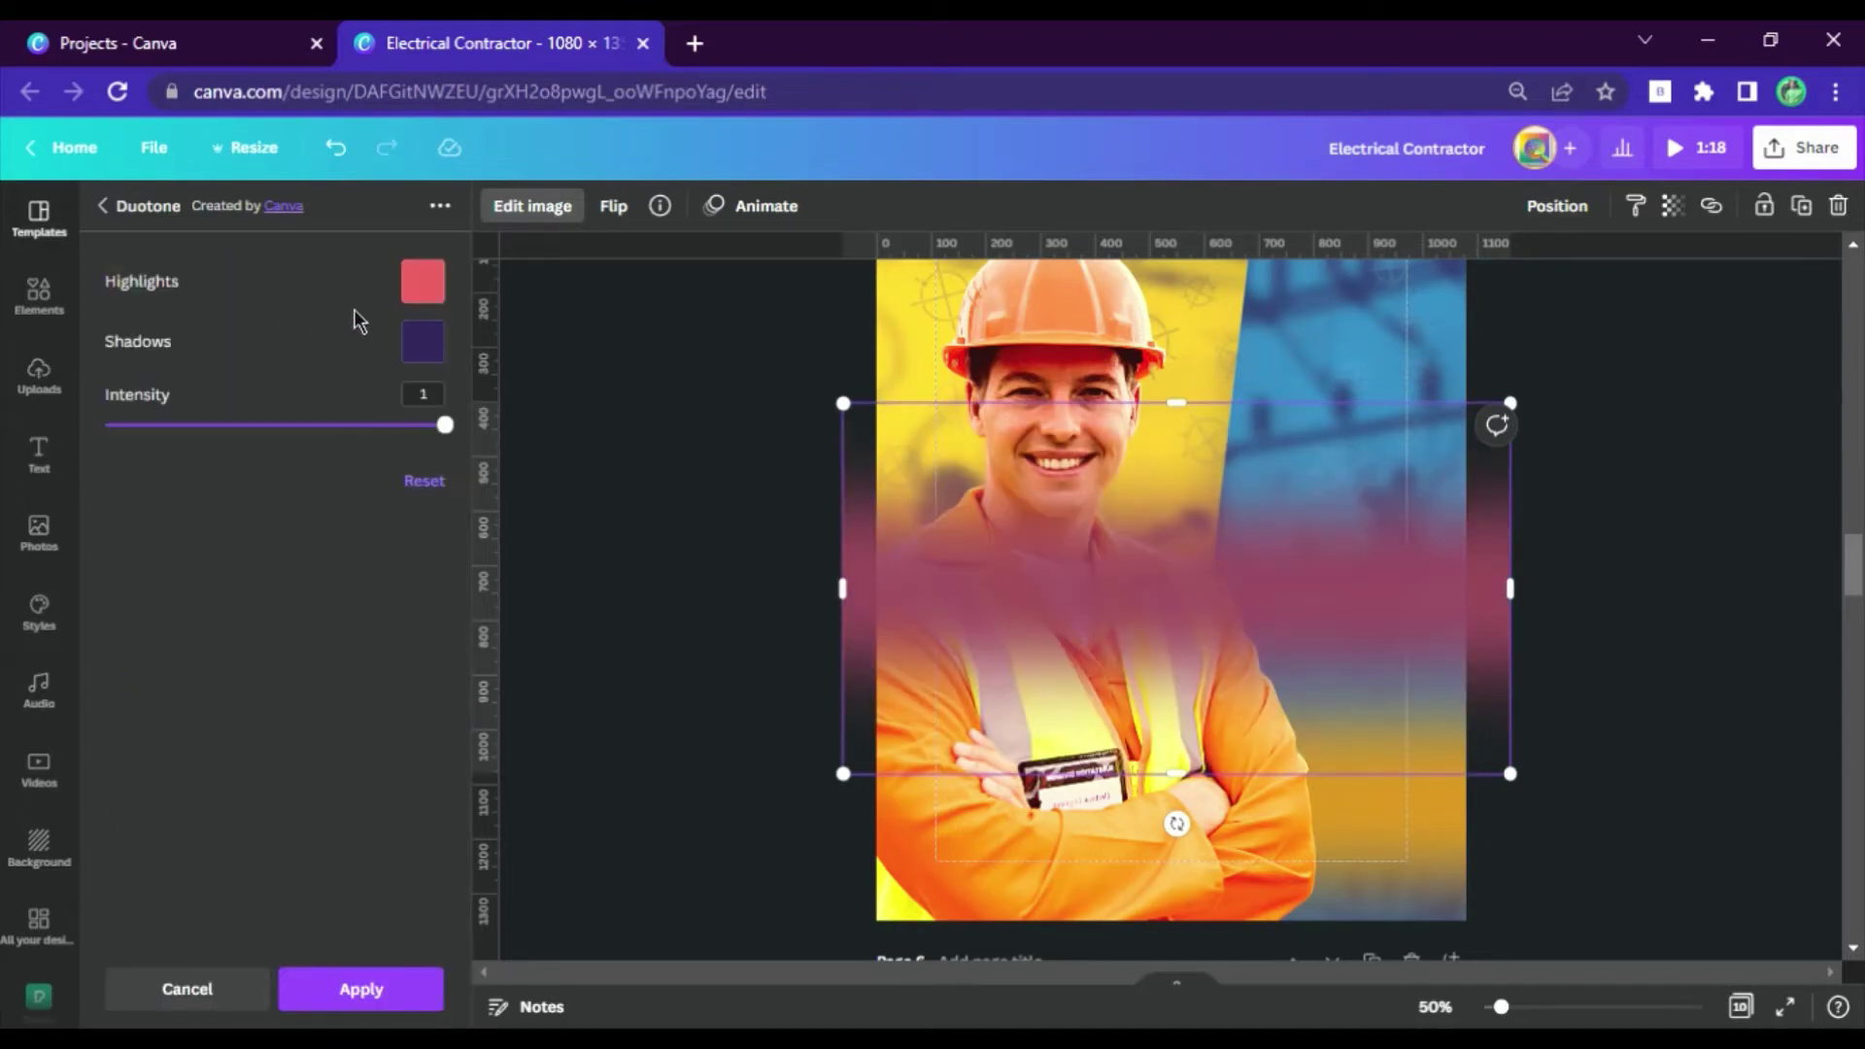
{"action": "left_click", "coordinate": [424, 362]}
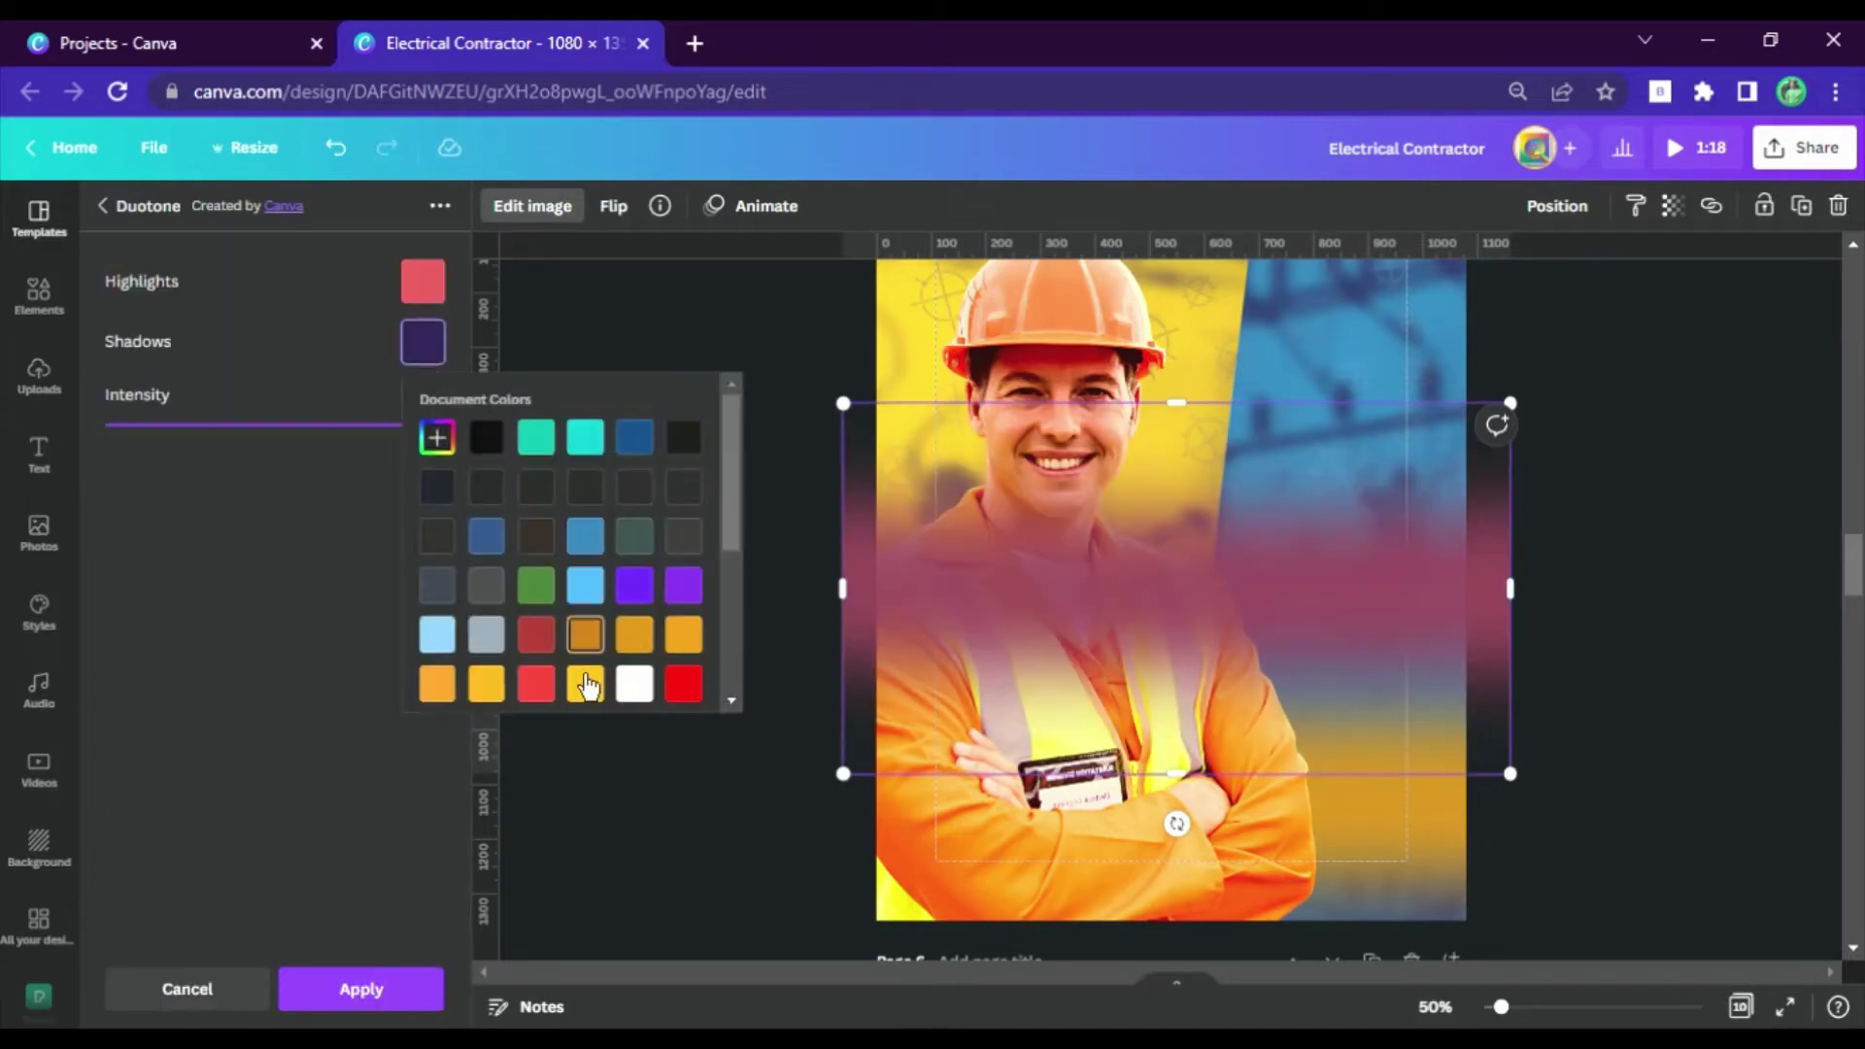
{"action": "left_click", "coordinate": [684, 686]}
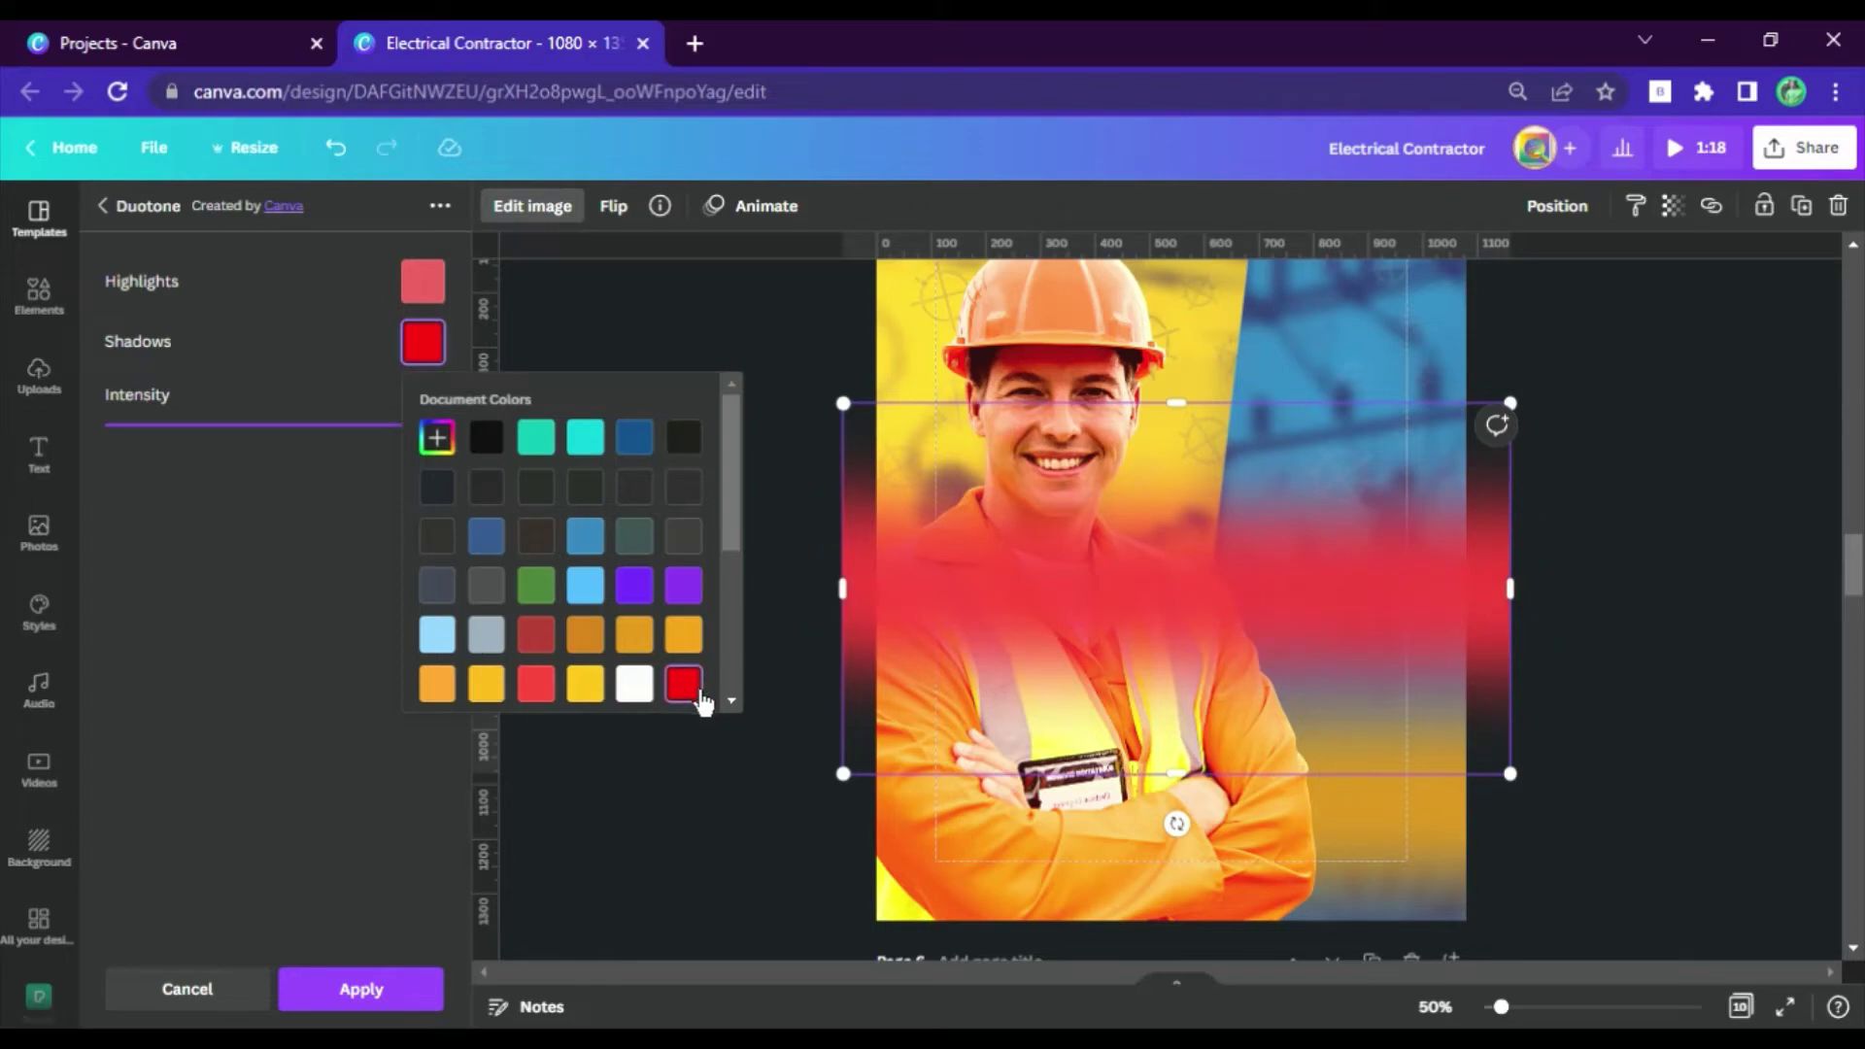
{"action": "left_click", "coordinate": [445, 448]}
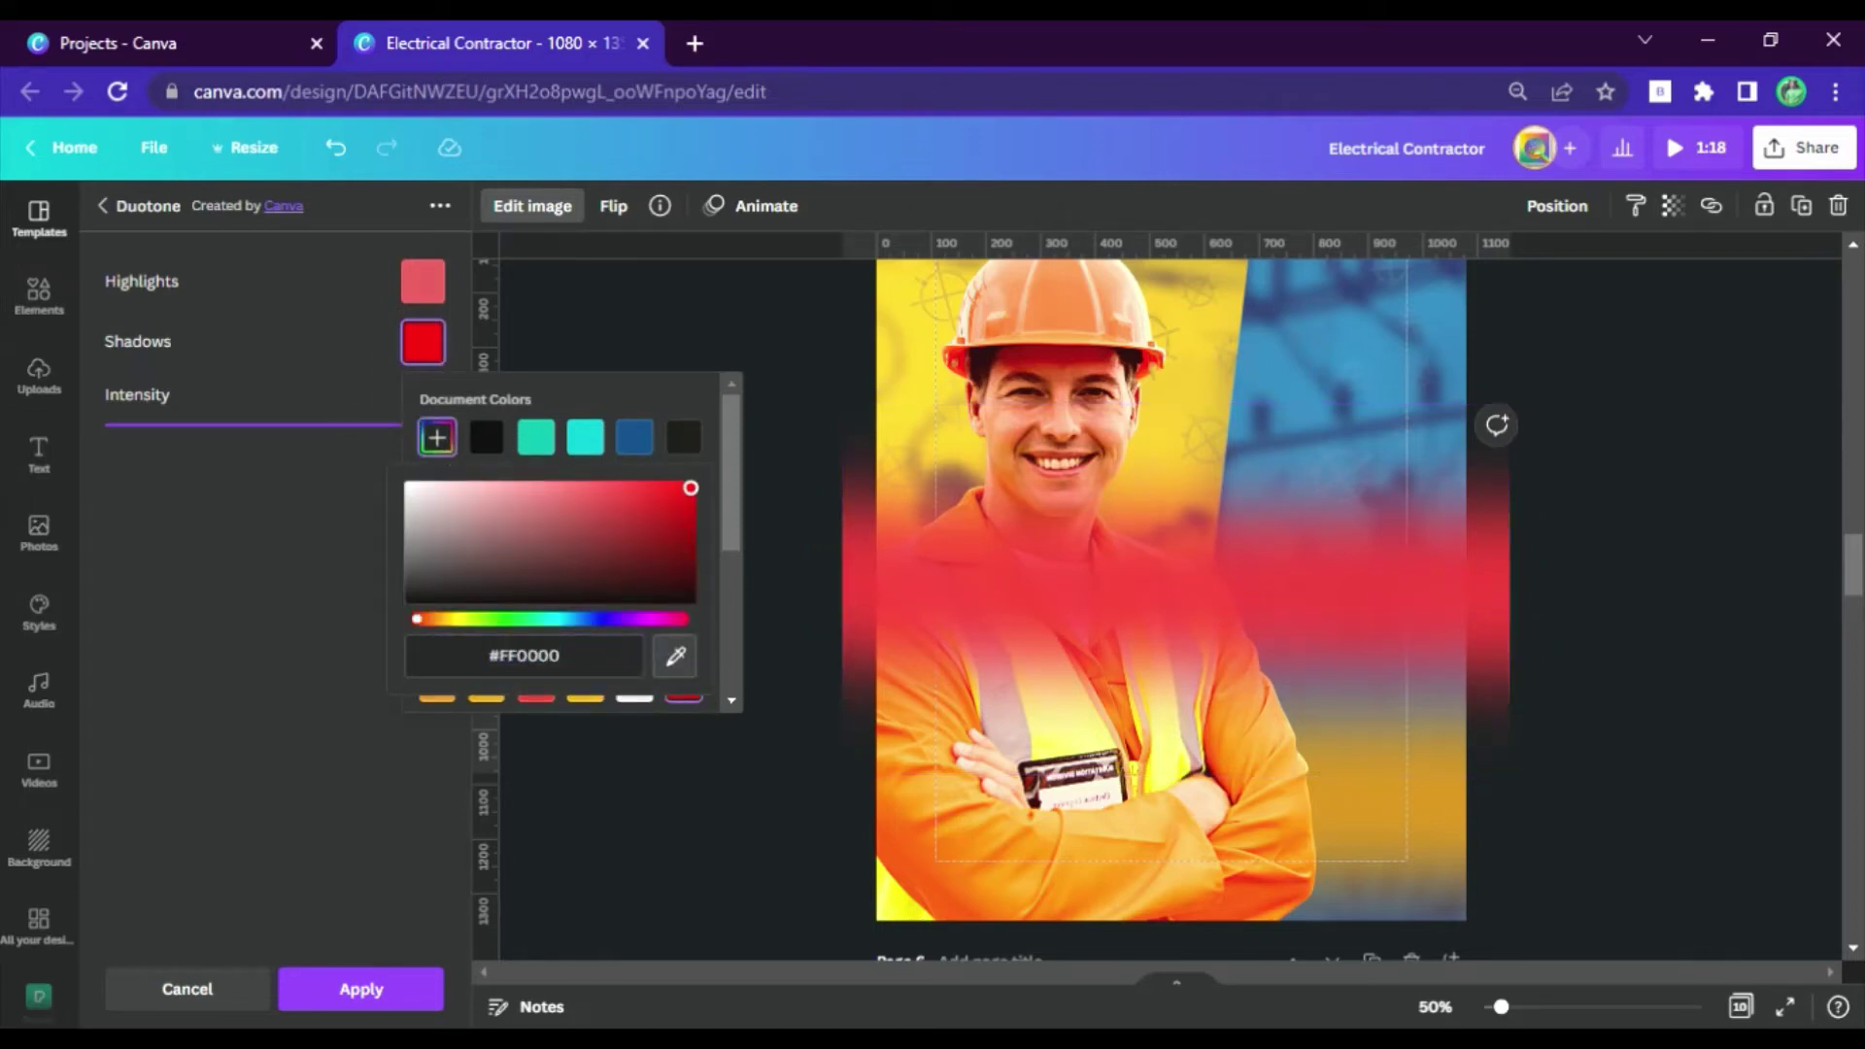
{"action": "left_click", "coordinate": [1049, 306]}
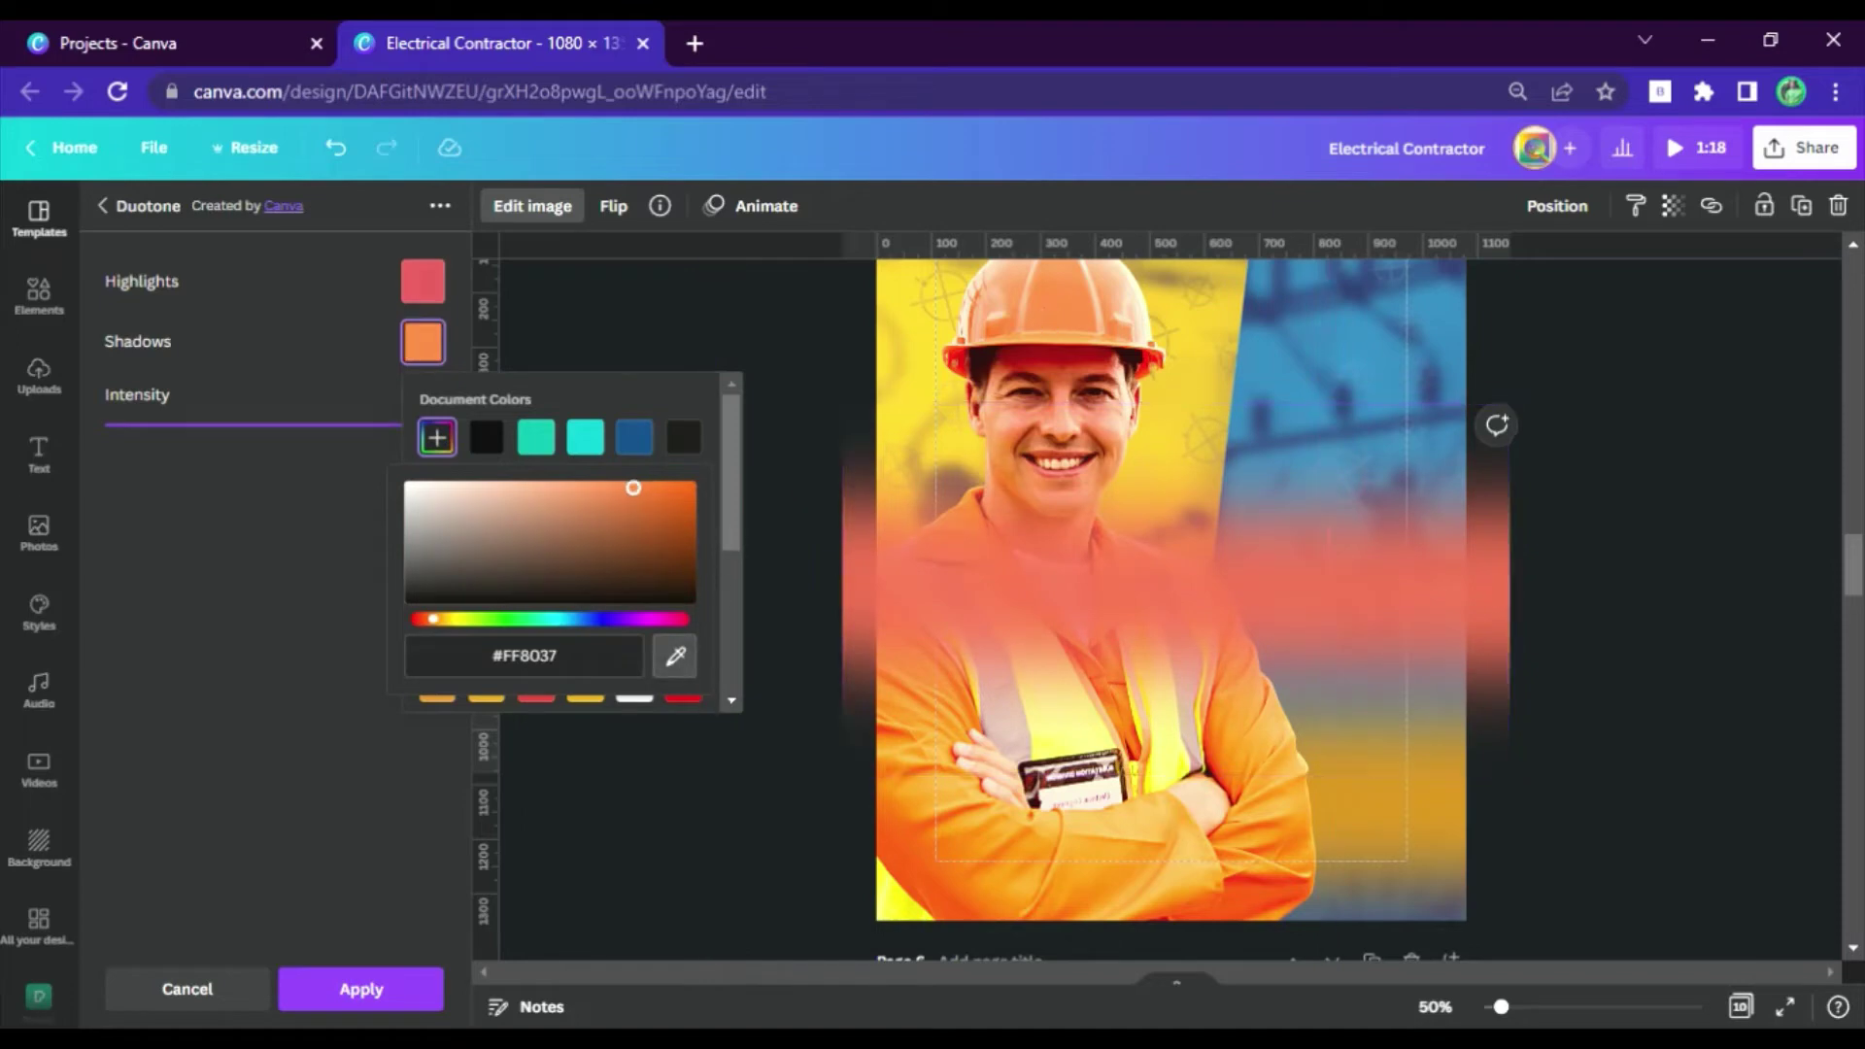
{"action": "left_click", "coordinate": [912, 863]}
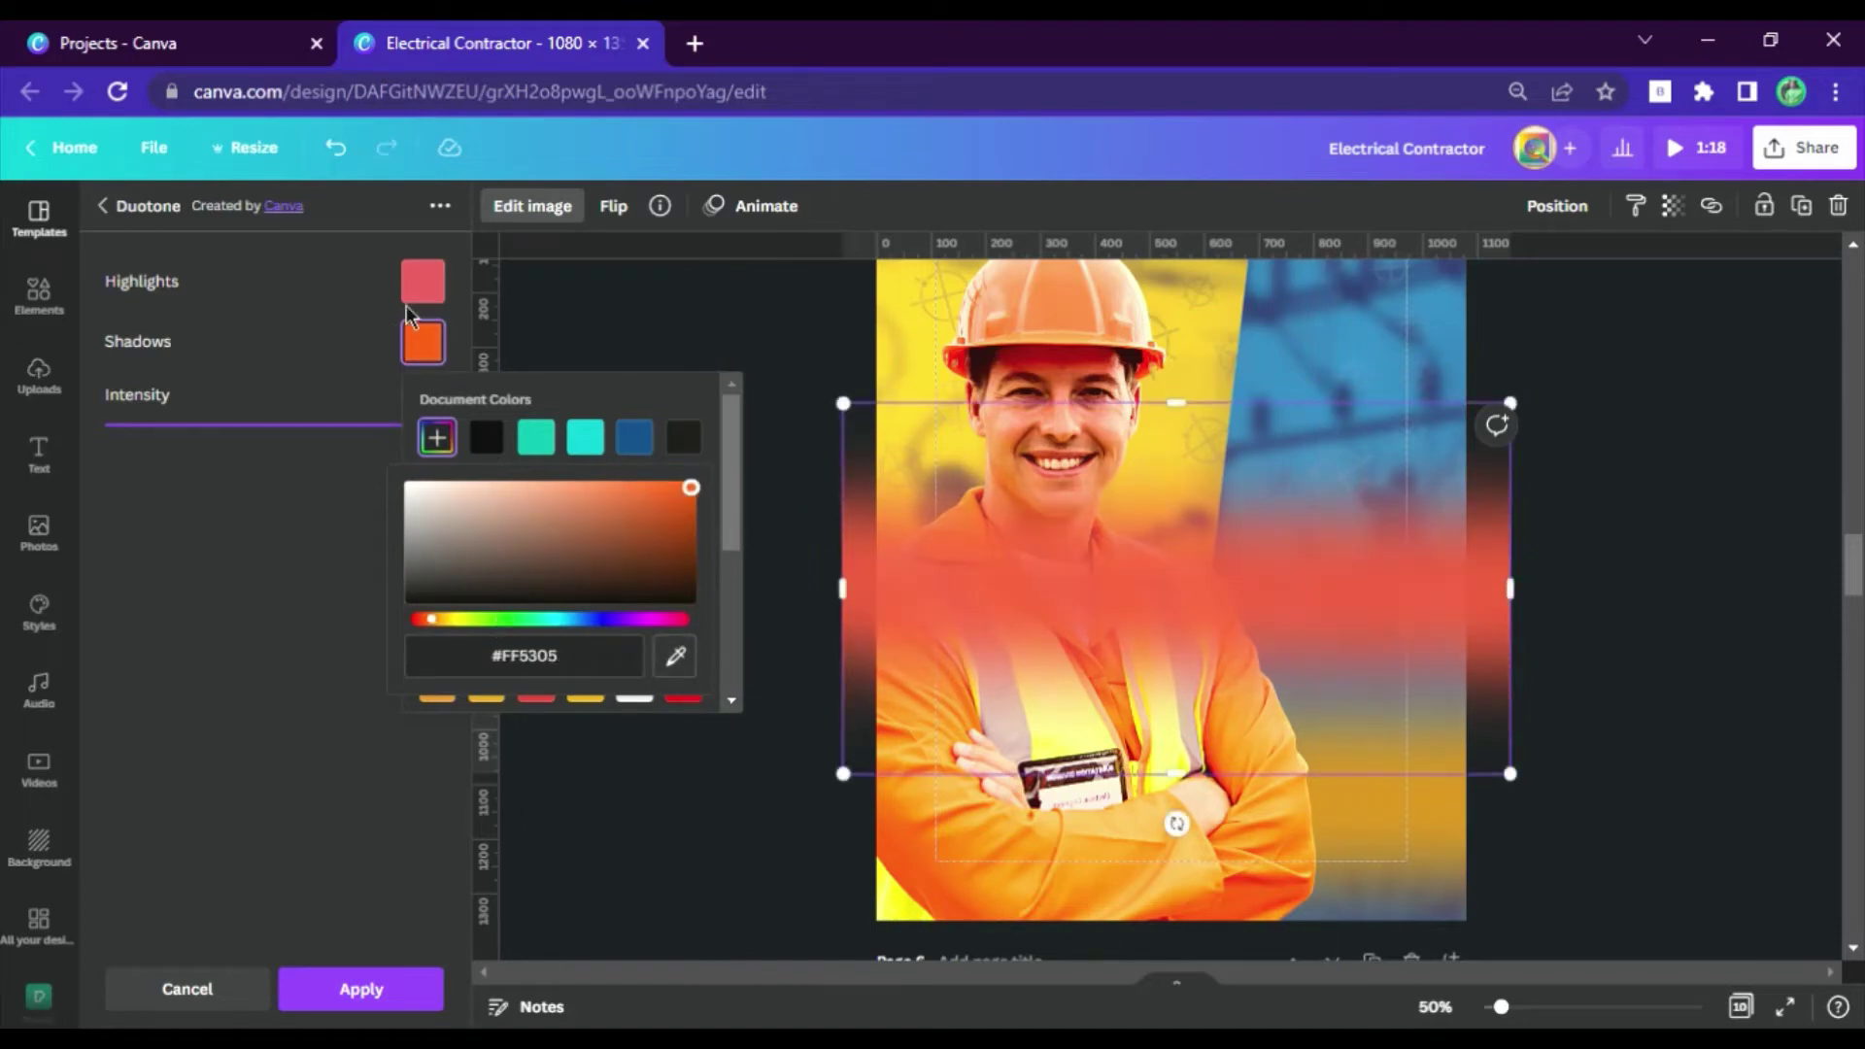
Set the Cherry duotone's highlights to #FBA328, sampled from the poster, and apply the effect to the upper gradient.
{"action": "left_click", "coordinate": [433, 298]}
{"action": "left_click", "coordinate": [696, 595]}
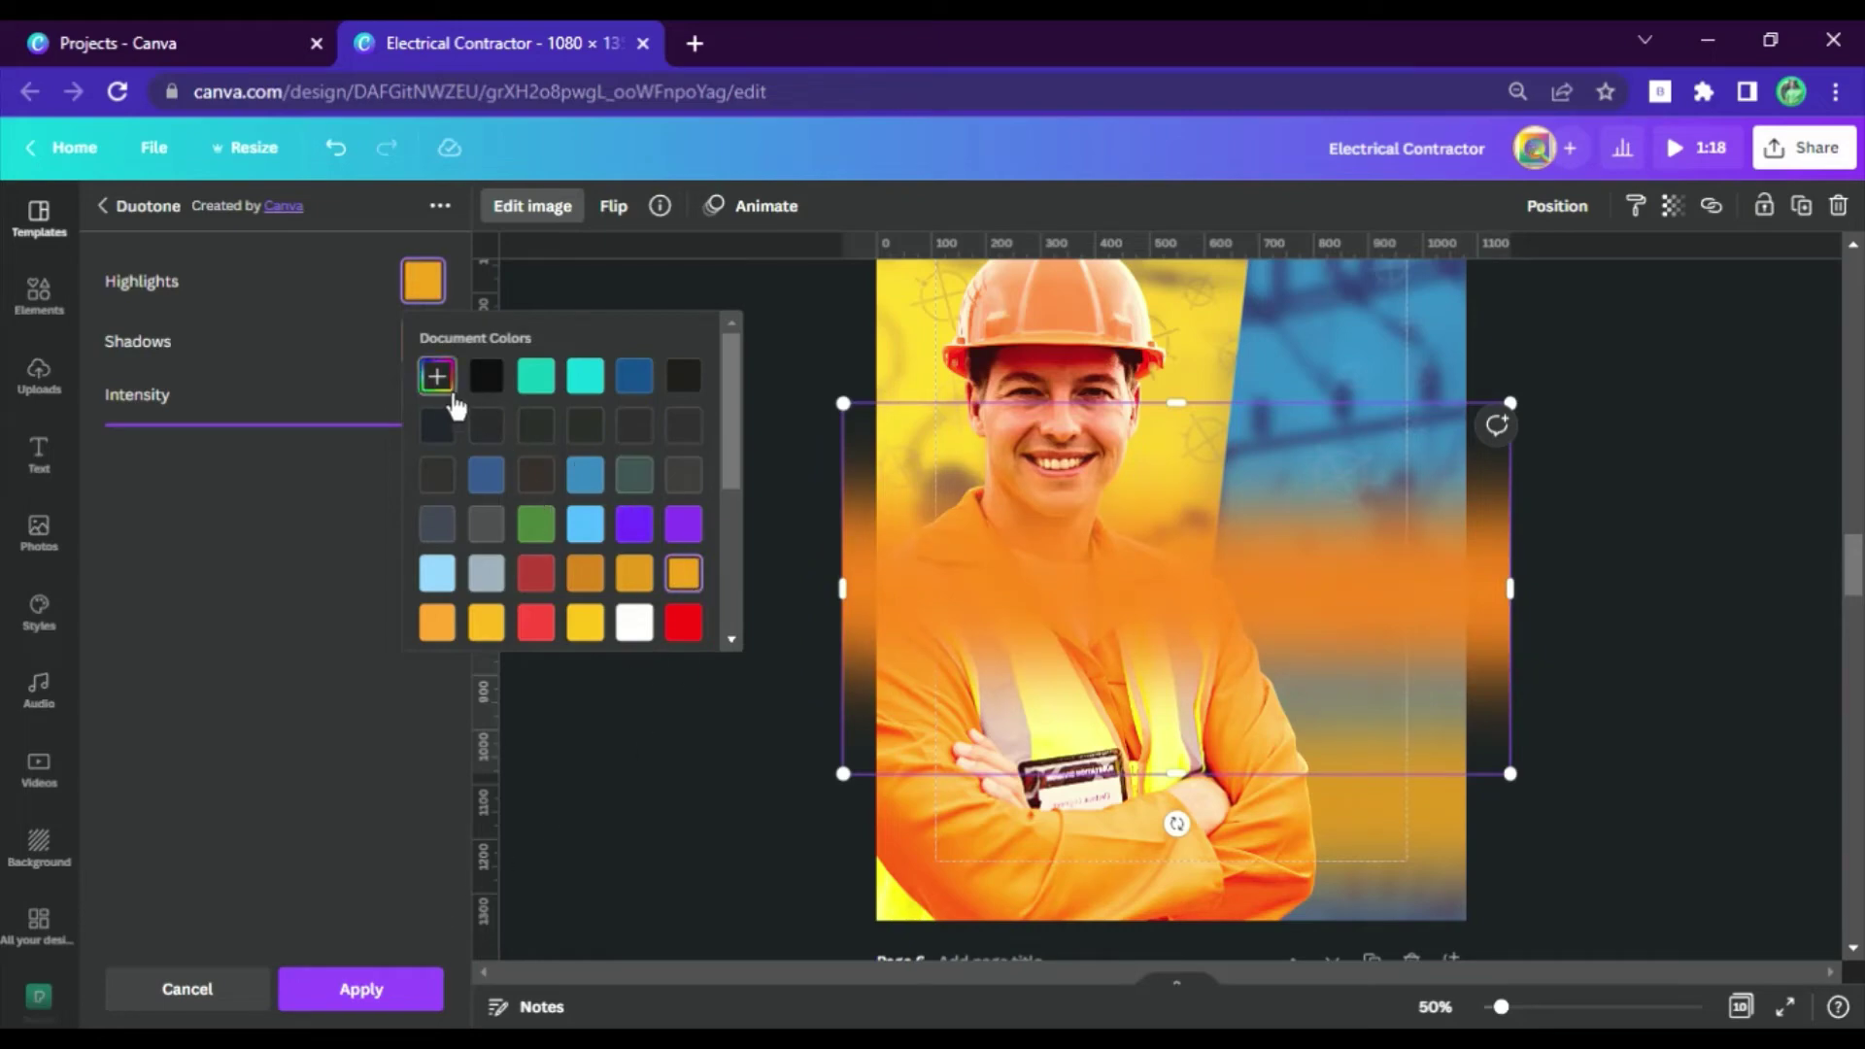
{"action": "left_click", "coordinate": [440, 380]}
{"action": "left_click", "coordinate": [675, 595]}
{"action": "left_click", "coordinate": [902, 863]}
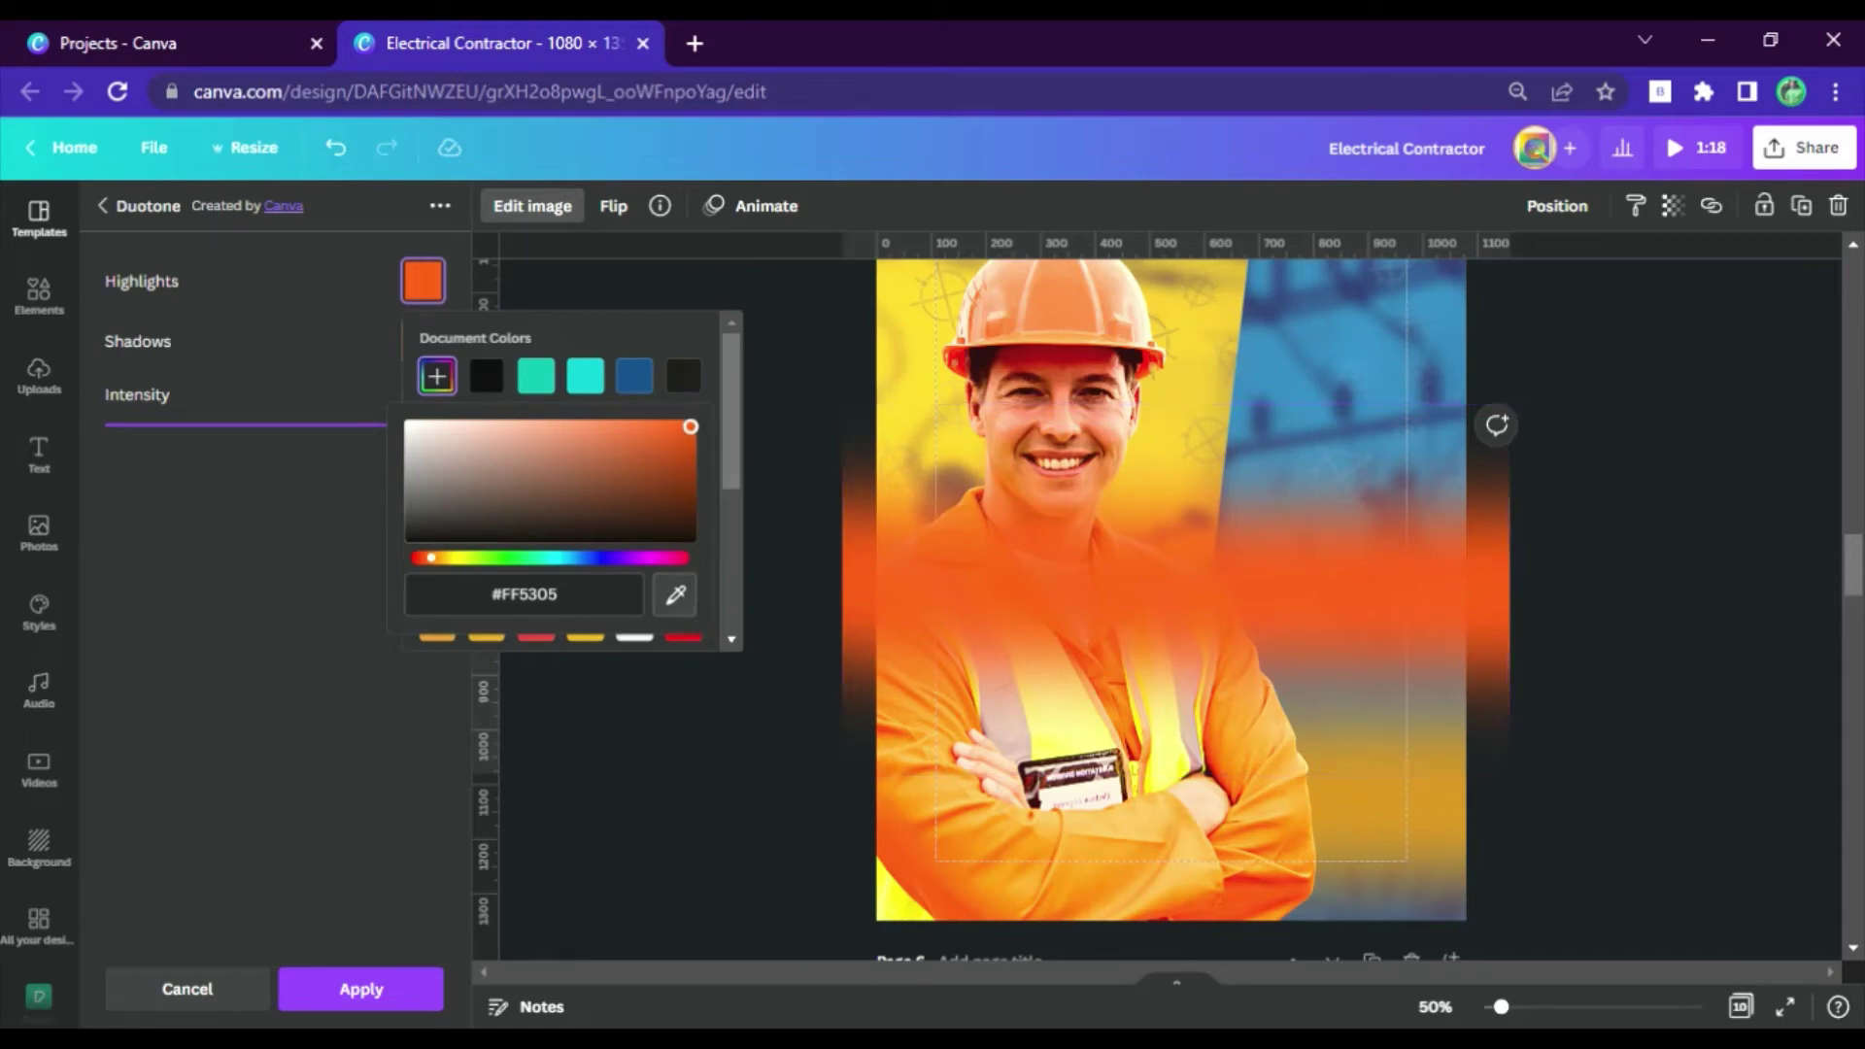
{"action": "left_click", "coordinate": [930, 807]}
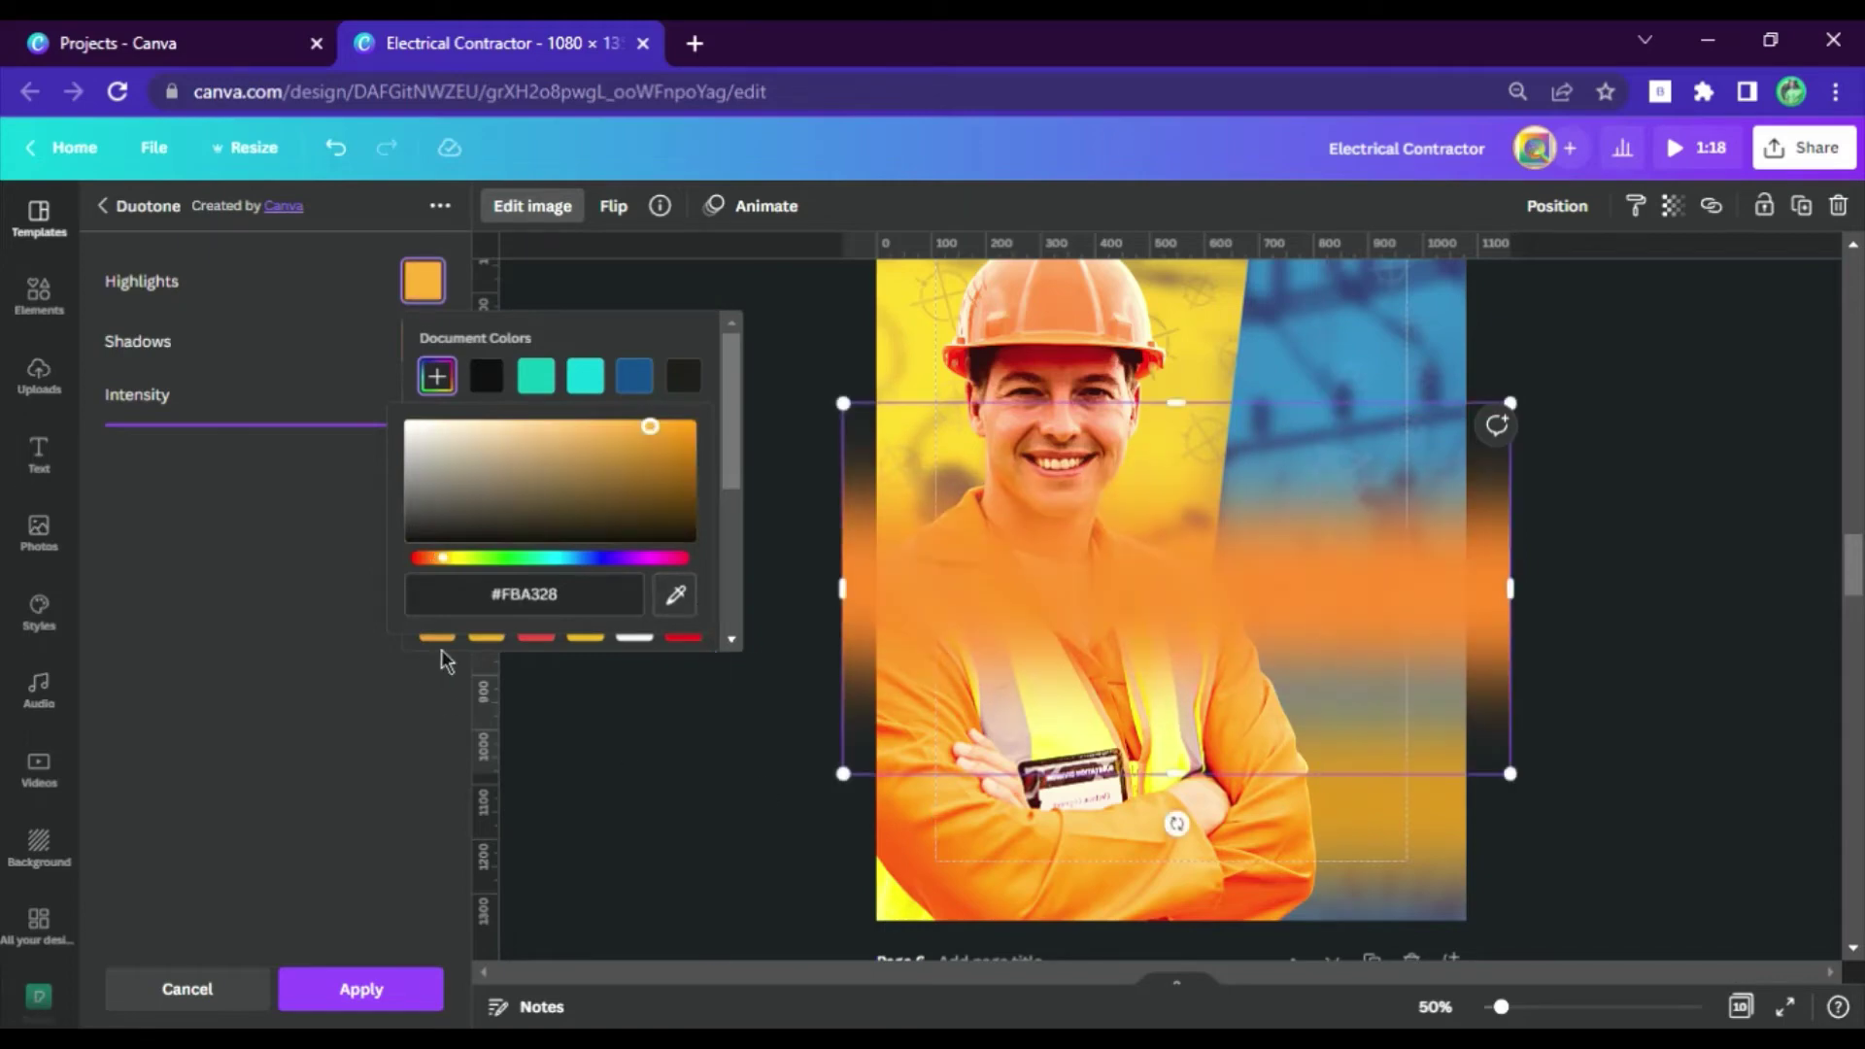
{"action": "left_click", "coordinate": [399, 1001]}
{"action": "left_click", "coordinate": [1533, 658]}
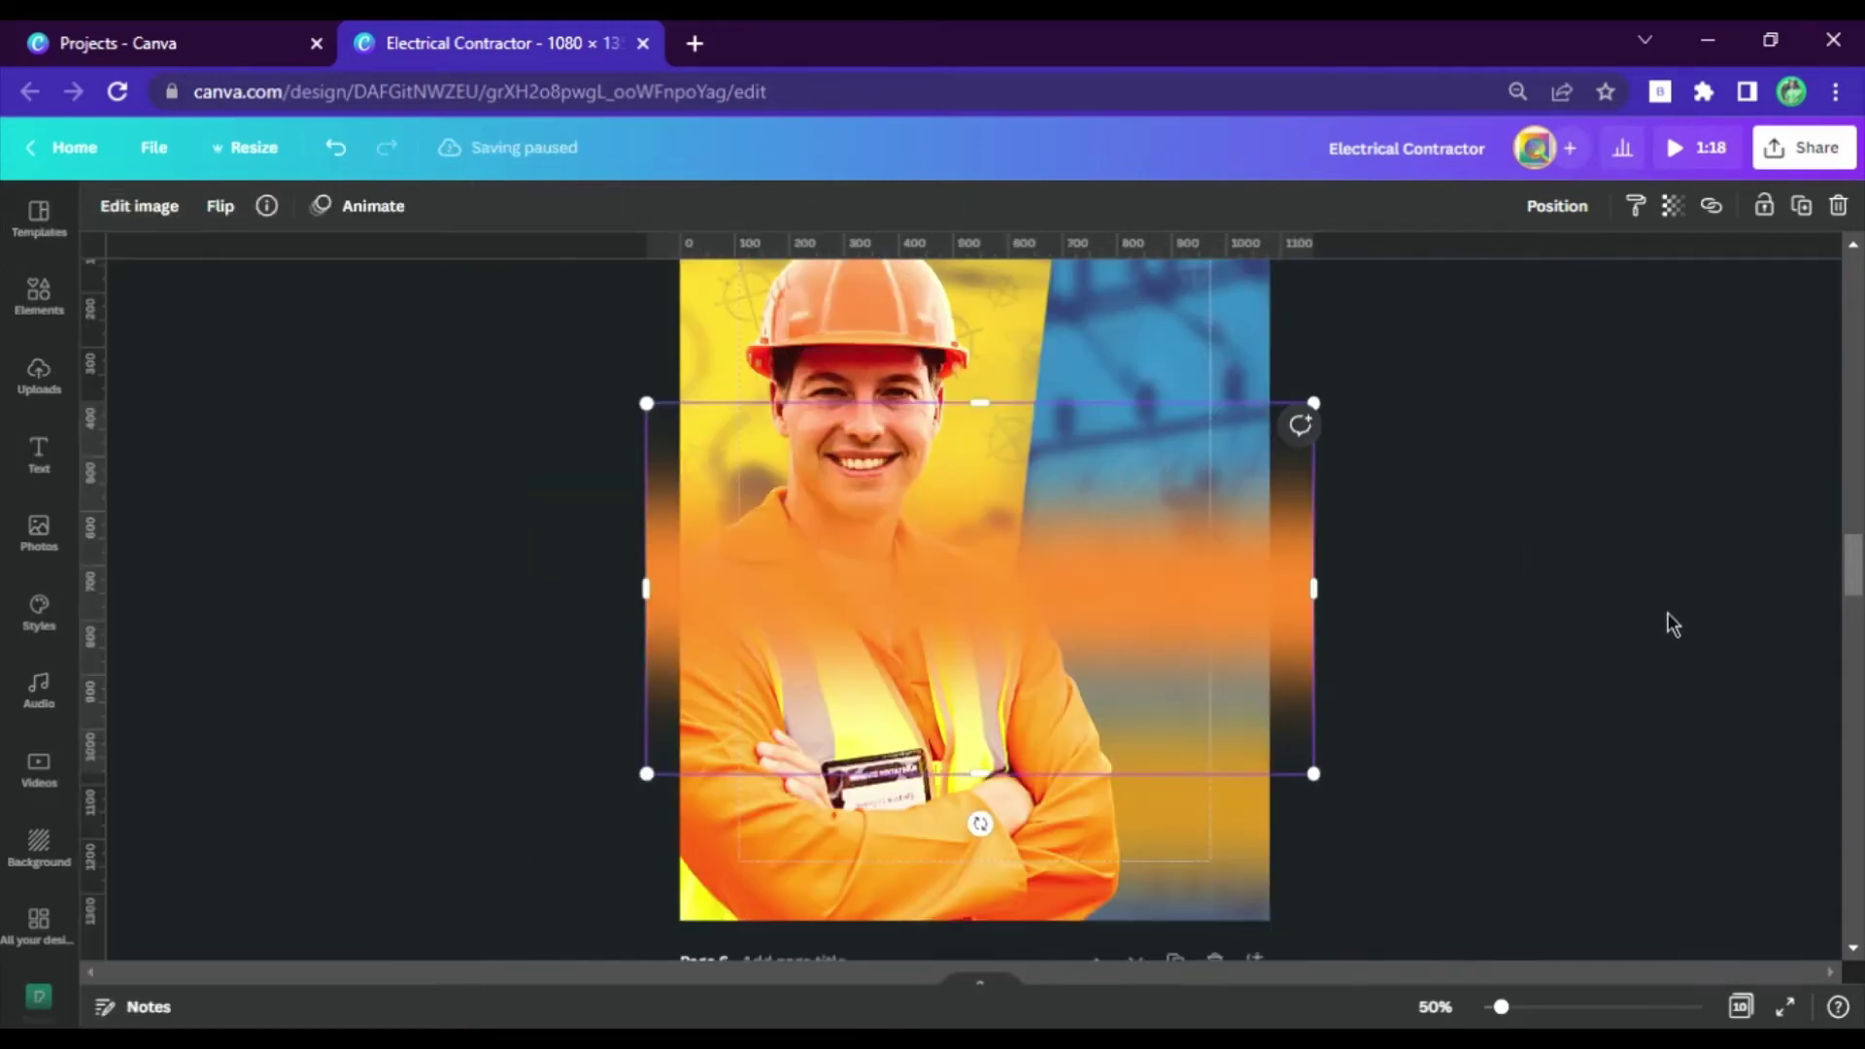
{"action": "left_click", "coordinate": [1665, 625]}
Raise the golden gradient slightly and place the orange gradient over it across the lower part of the poster.
{"action": "left_click_drag", "start_coordinate": [1084, 603], "coordinate": [1077, 399]}
{"action": "left_click", "coordinate": [1226, 748]}
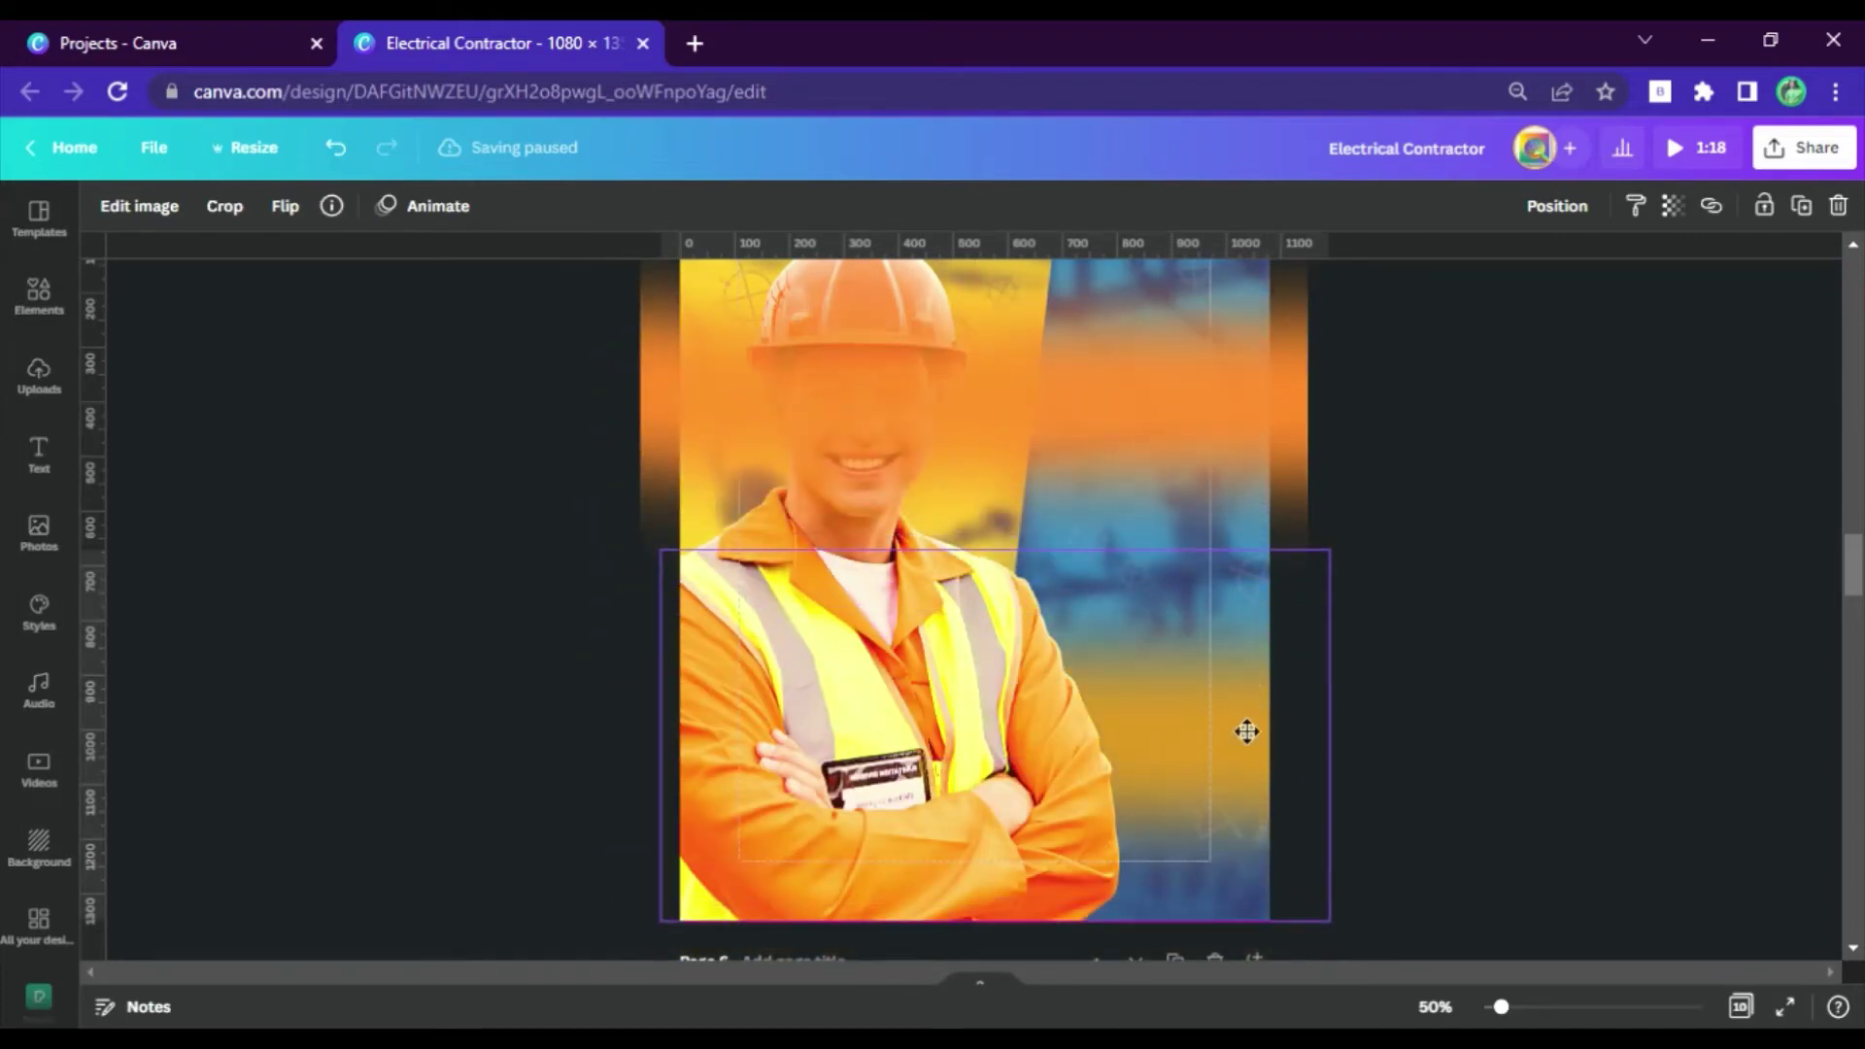
{"action": "left_click", "coordinate": [1175, 529]}
{"action": "left_click_drag", "start_coordinate": [1174, 528], "coordinate": [1133, 929]}
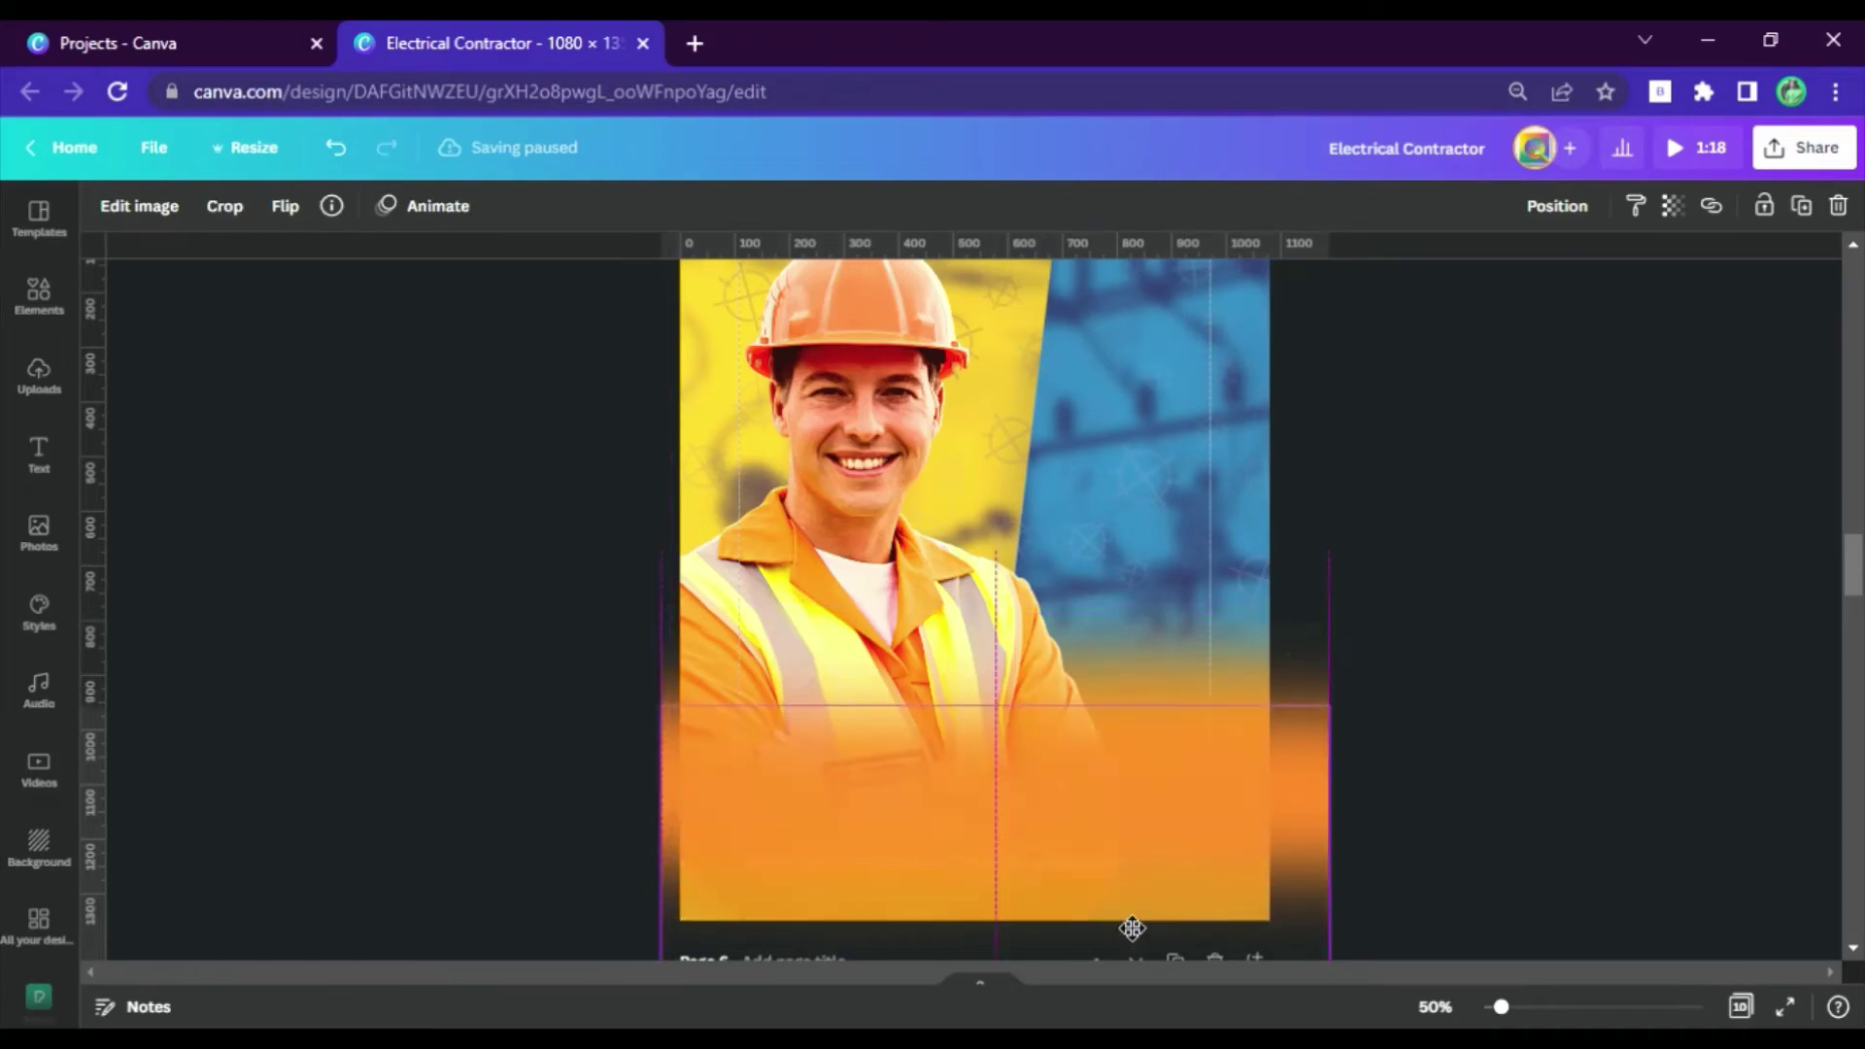
{"action": "left_click", "coordinate": [1457, 661]}
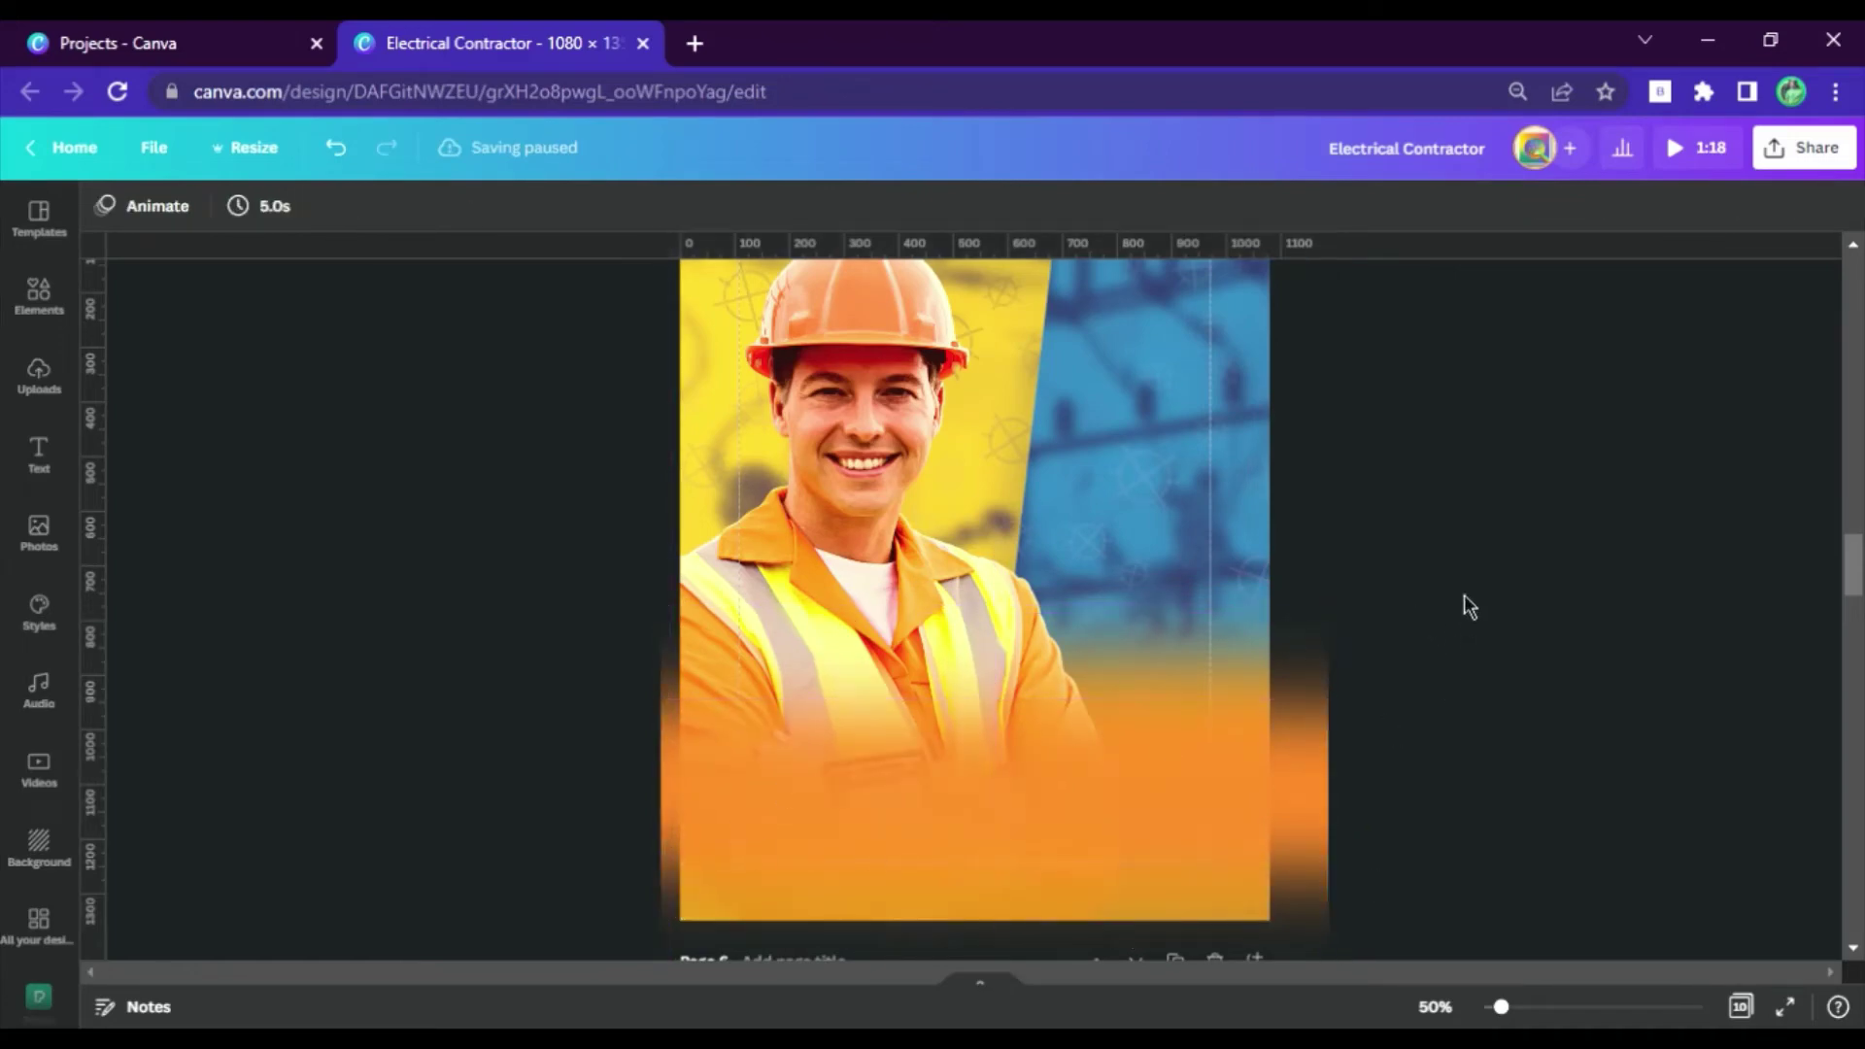
Shift the golden gradient down a little and overlap it with the orange gradient along the poster's lower edge.
{"action": "left_click_drag", "start_coordinate": [1239, 764], "coordinate": [1179, 593]}
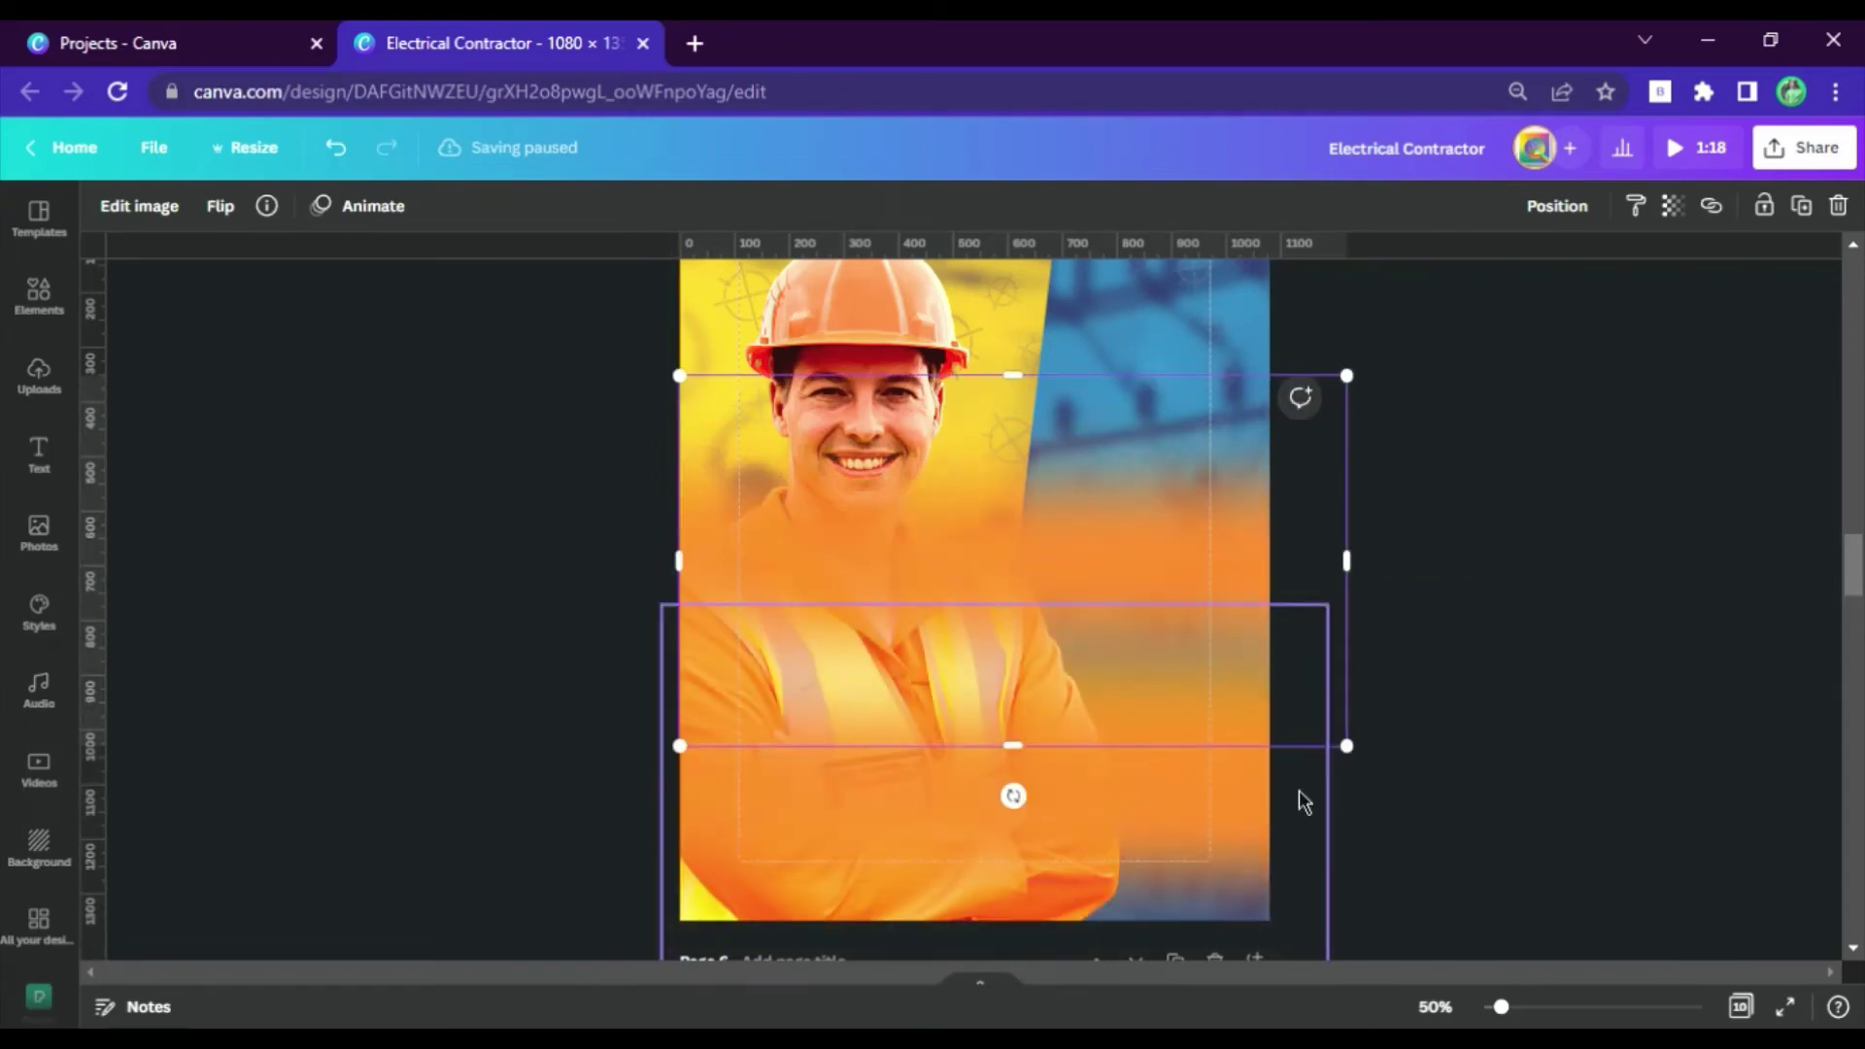
{"action": "left_click", "coordinate": [1300, 794]}
{"action": "left_click_drag", "start_coordinate": [1113, 837], "coordinate": [1115, 868]}
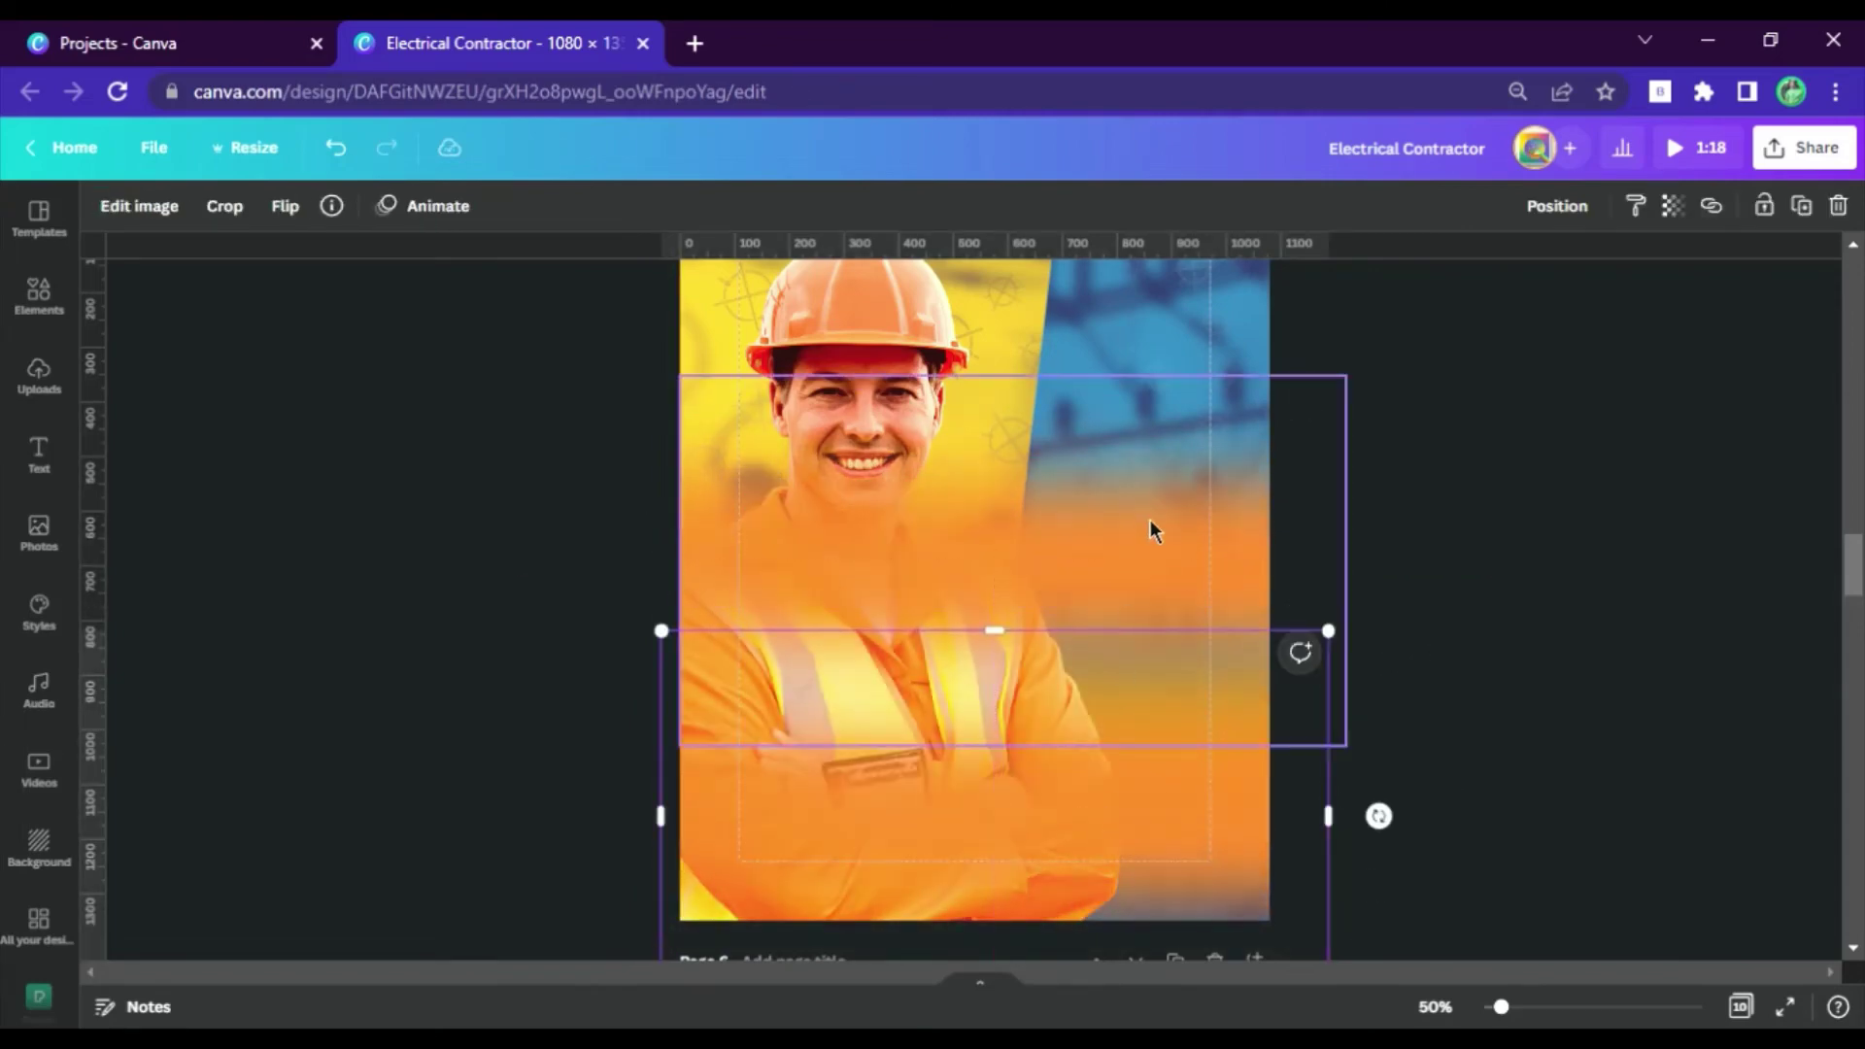
{"action": "left_click_drag", "start_coordinate": [1150, 532], "coordinate": [1124, 884]}
{"action": "left_click", "coordinate": [1302, 690]}
Add a rounded square shape to page 5 and fill it with the muted dark blue document colour.
{"action": "scroll", "coordinate": [1302, 690], "scroll_direction": "up", "scroll_amount": 3}
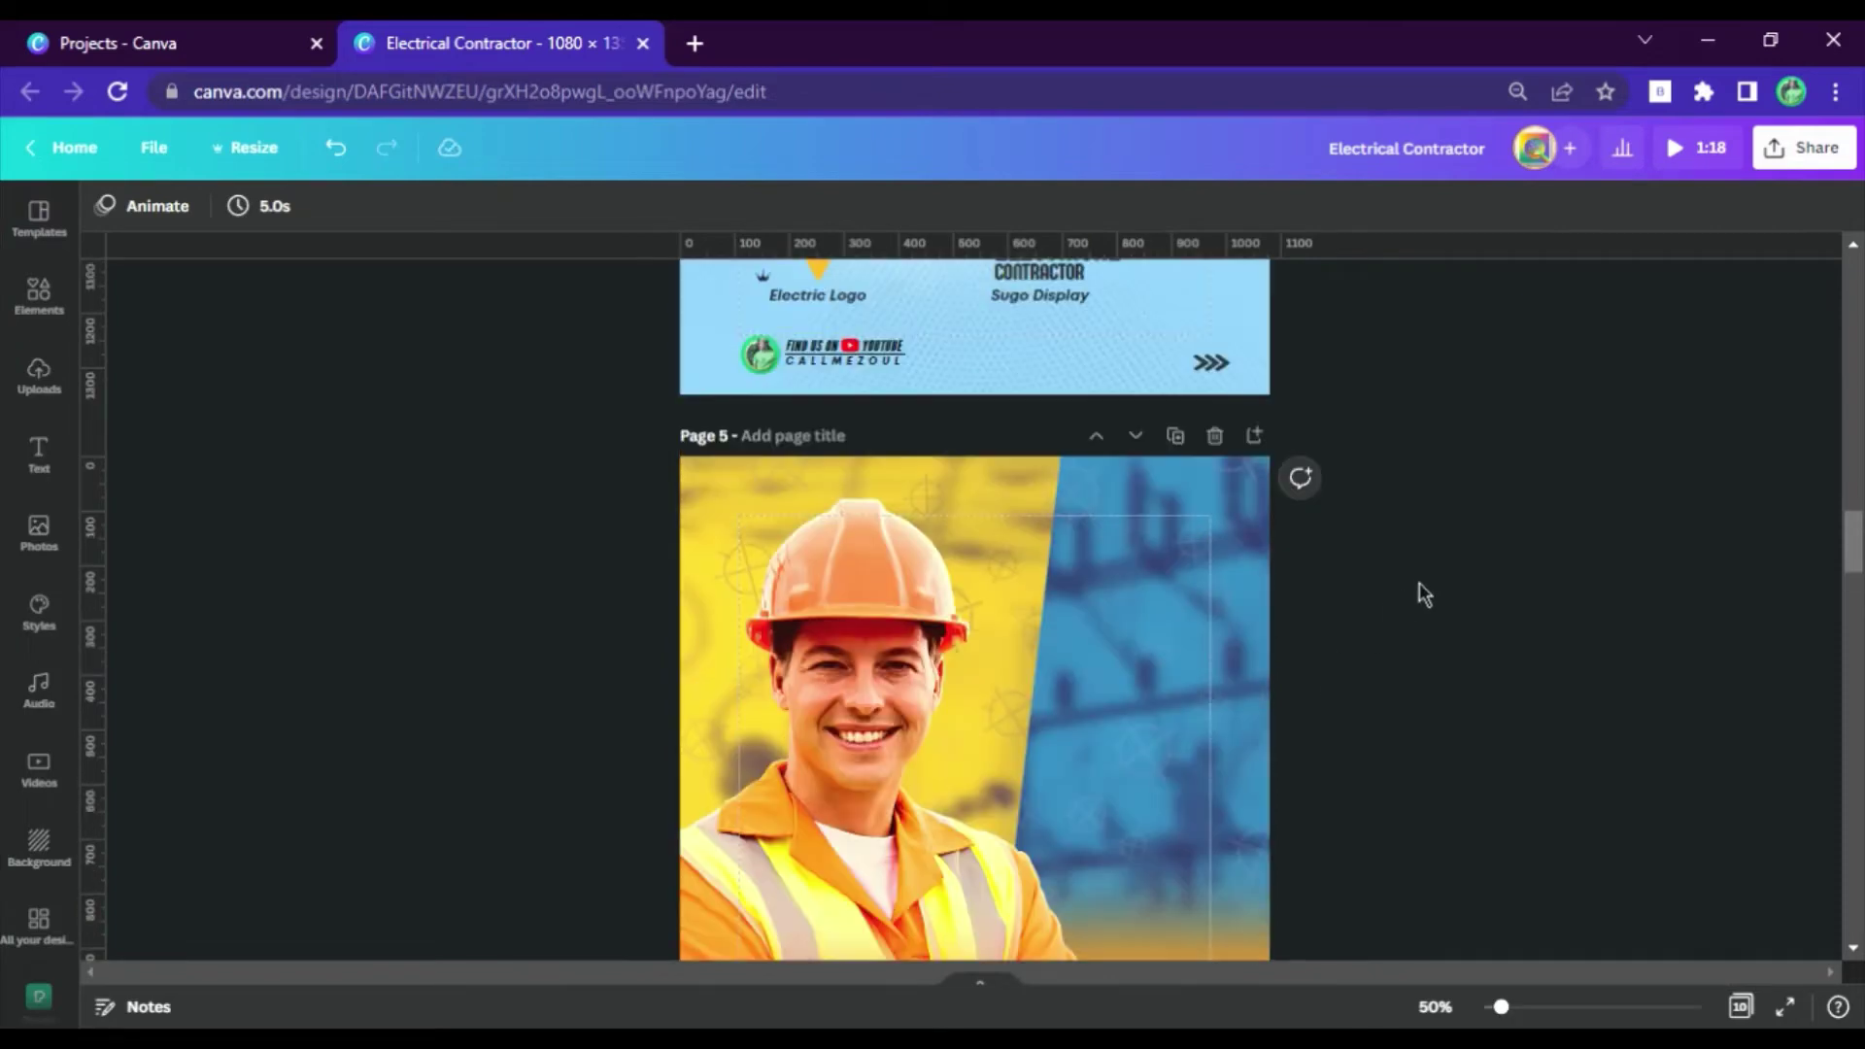
{"action": "scroll", "coordinate": [1046, 657], "scroll_direction": "up", "scroll_amount": 5}
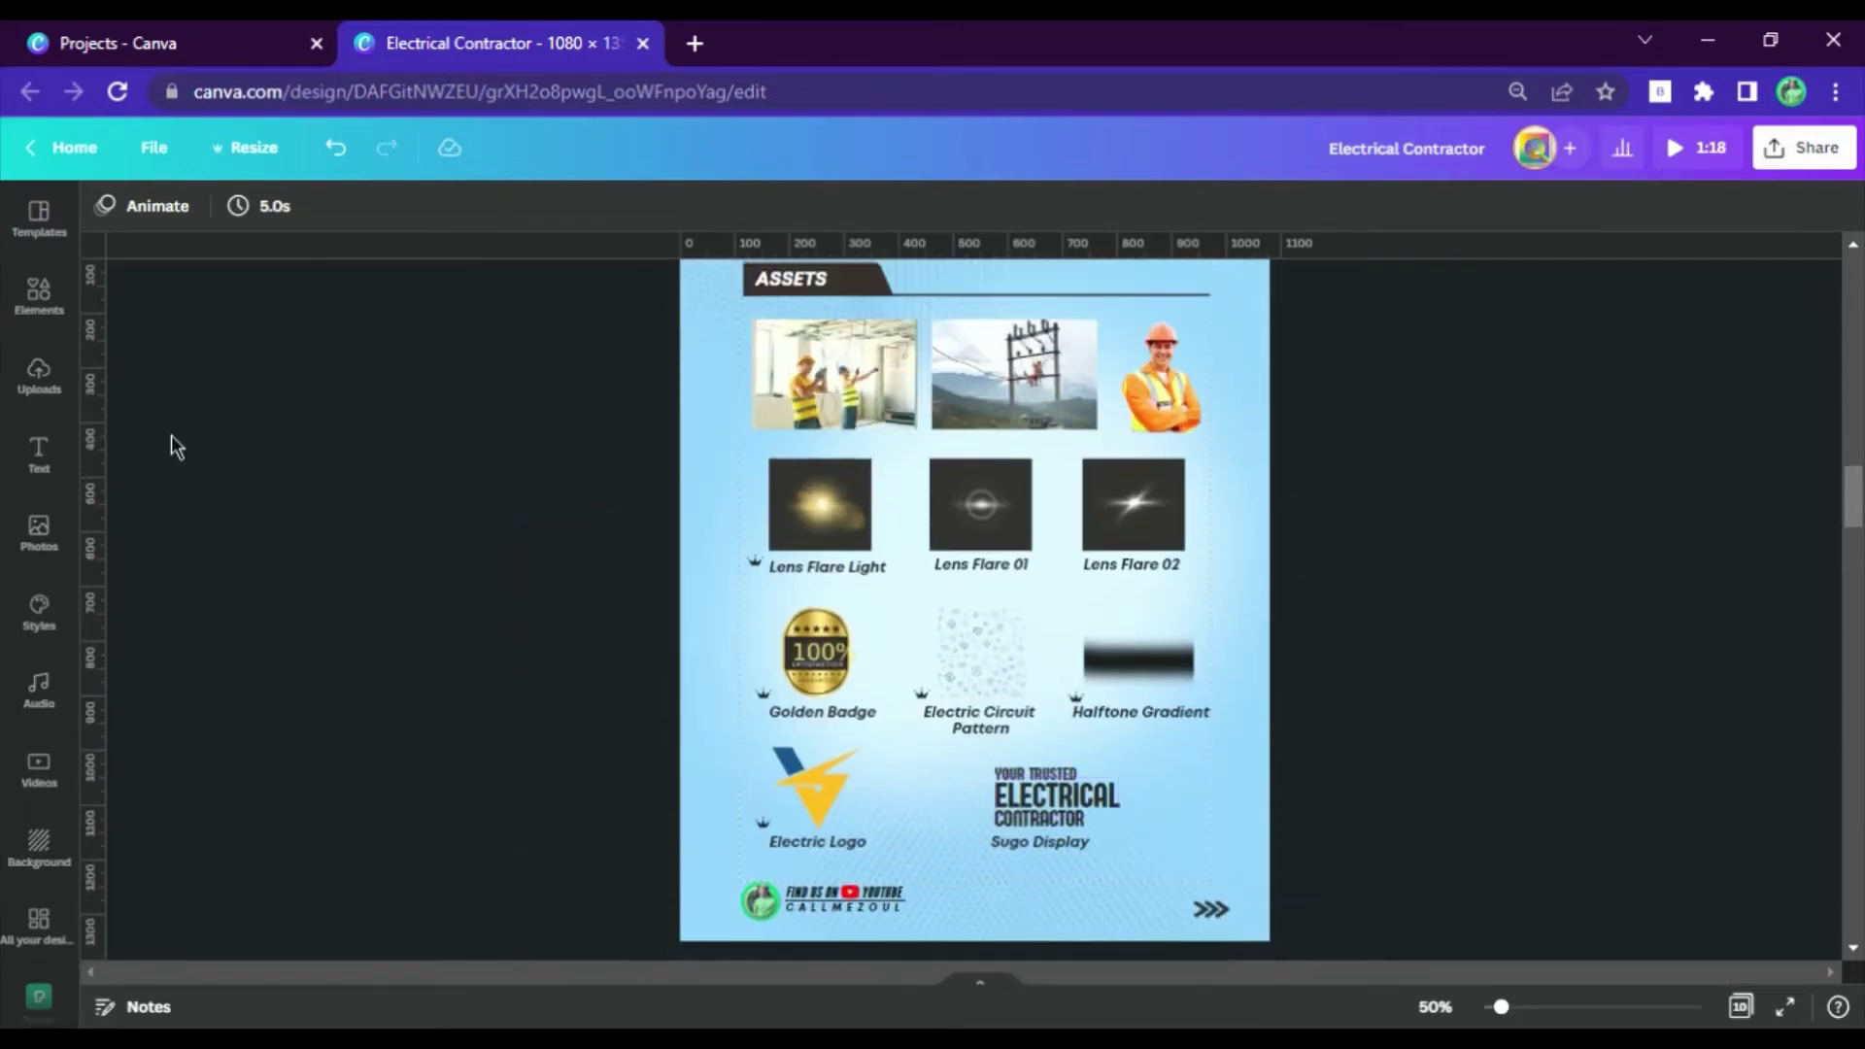
{"action": "left_click", "coordinate": [62, 328]}
{"action": "scroll", "coordinate": [645, 587], "scroll_direction": "down", "scroll_amount": 5}
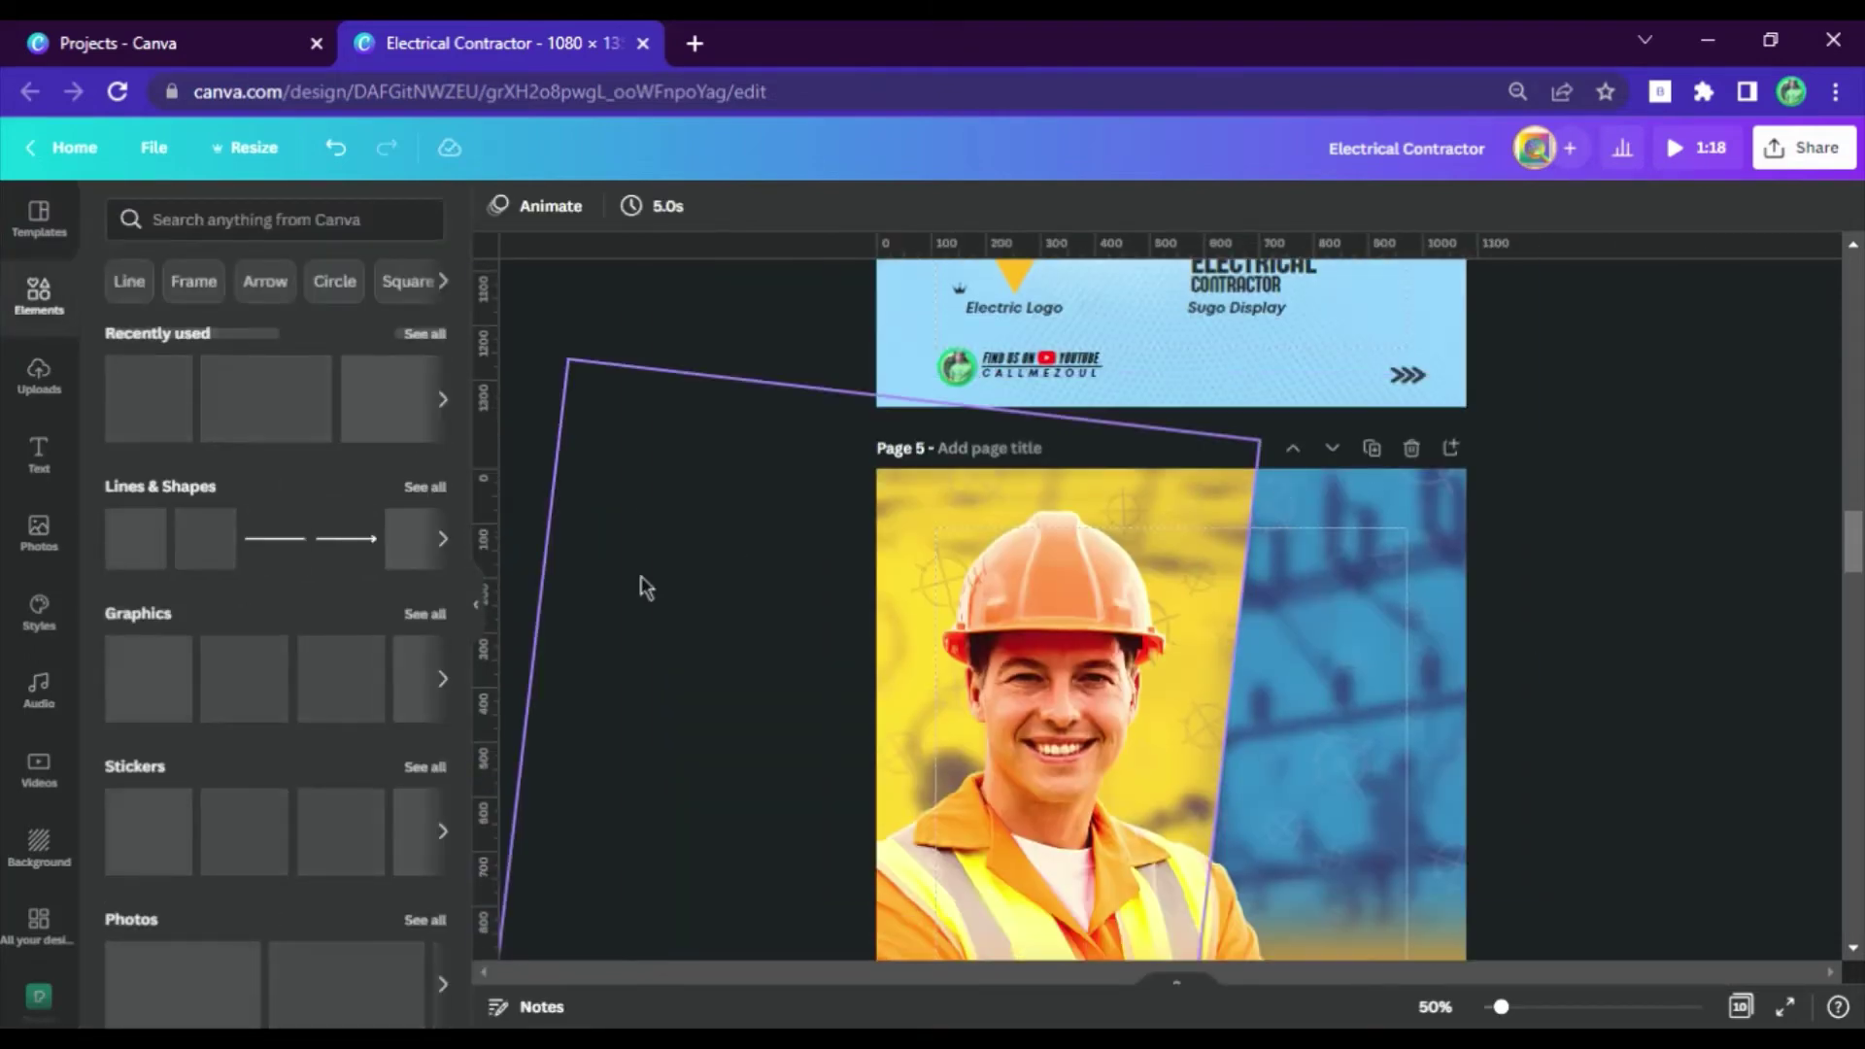
{"action": "left_click", "coordinate": [206, 540]}
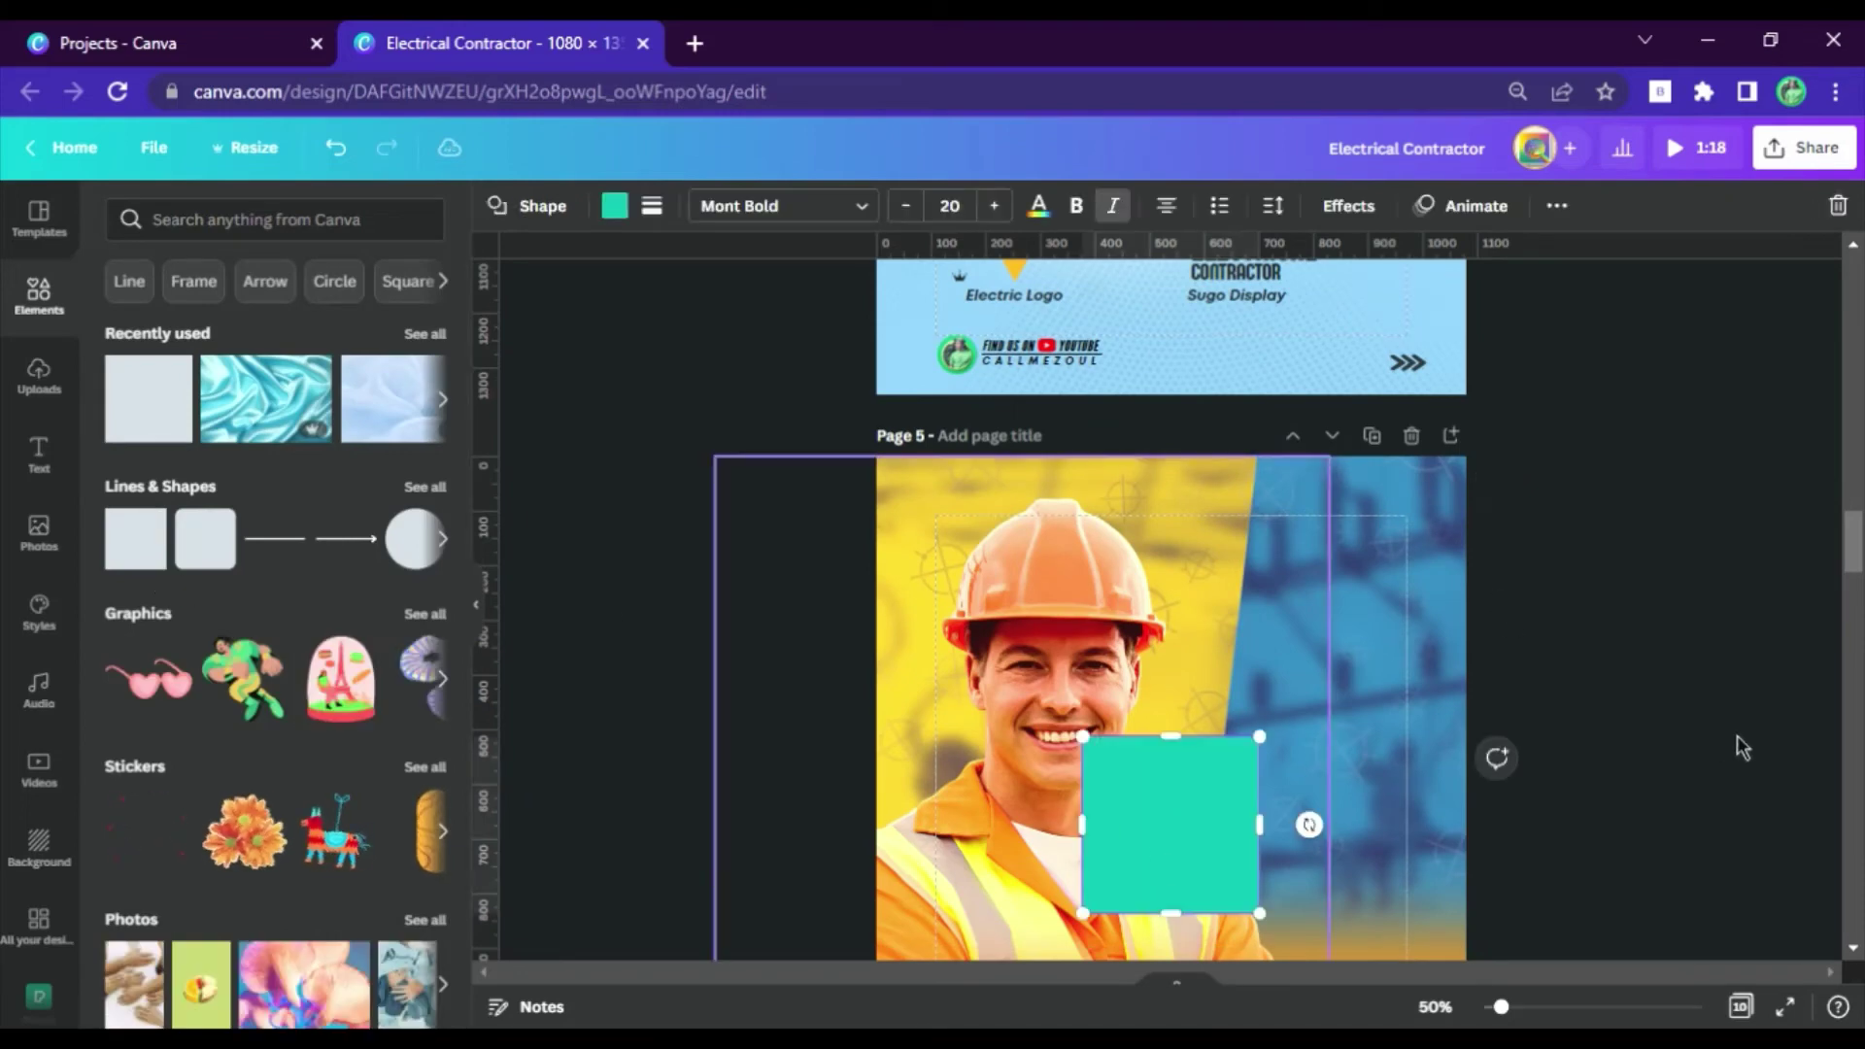
{"action": "left_click", "coordinate": [616, 208]}
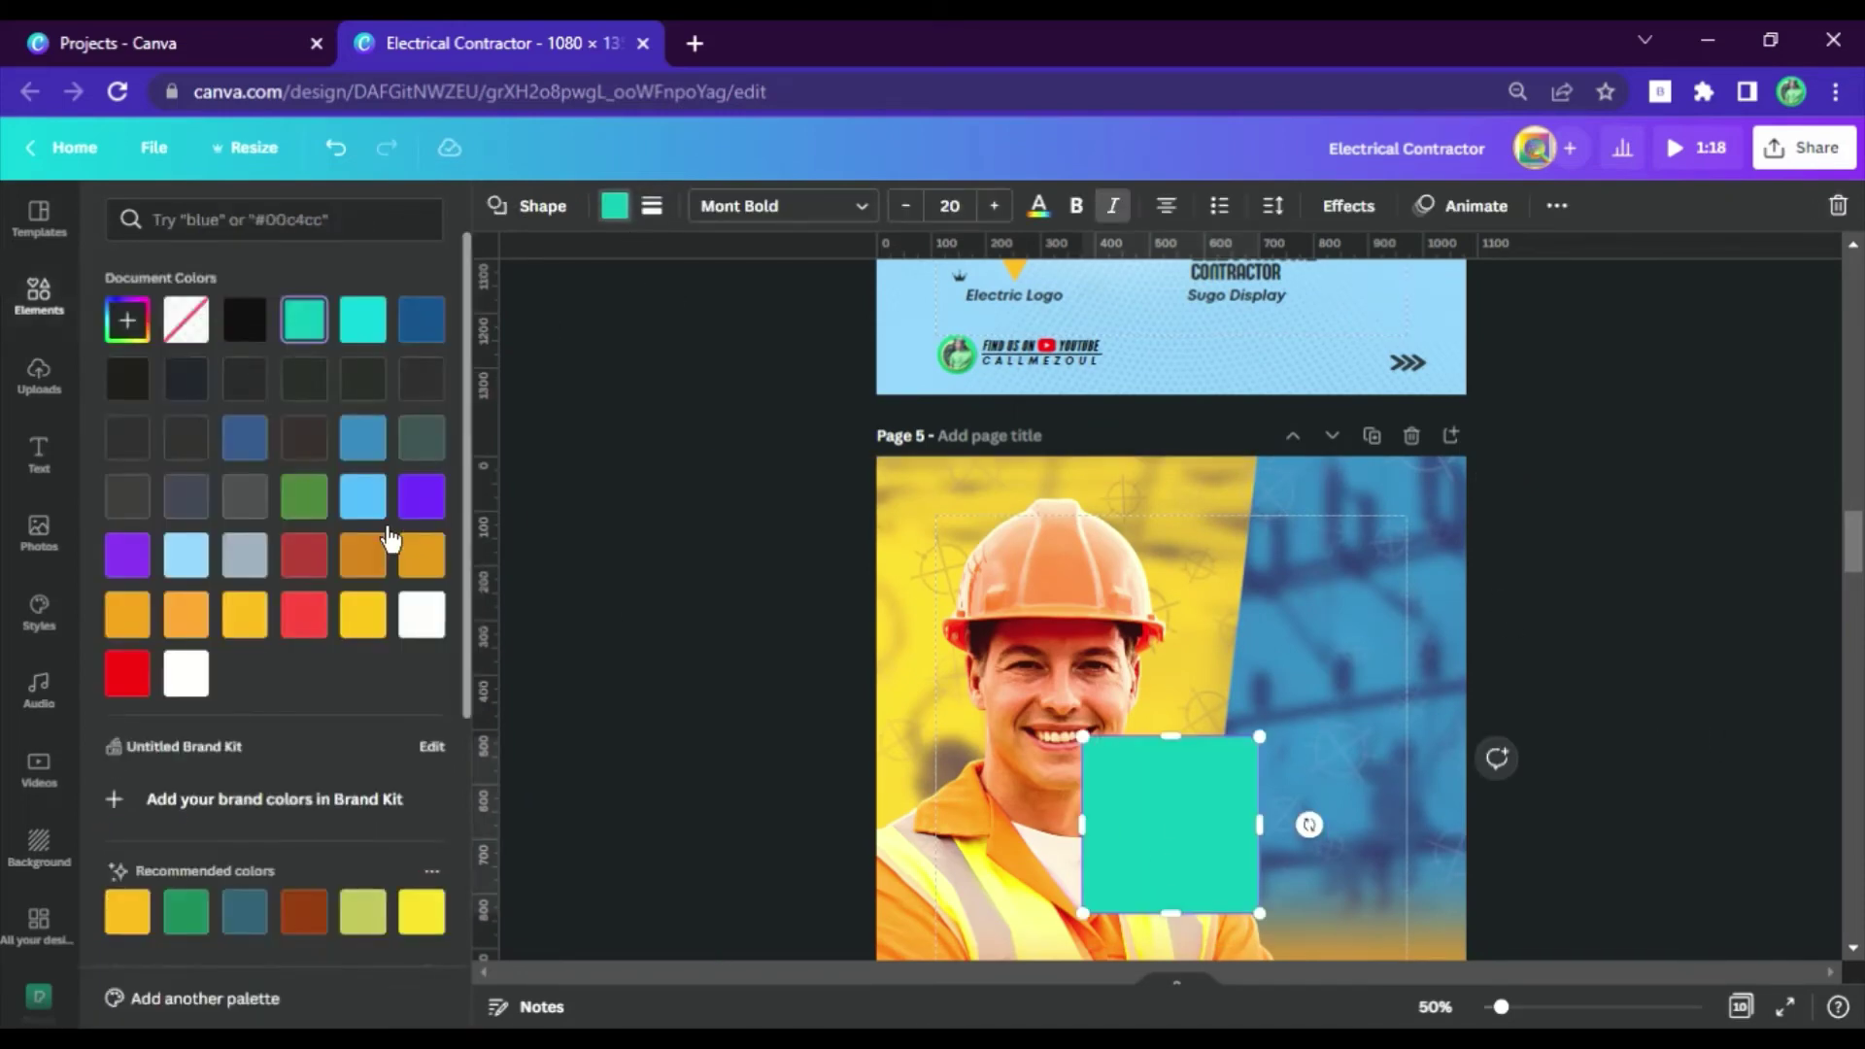
{"action": "left_click", "coordinate": [245, 438]}
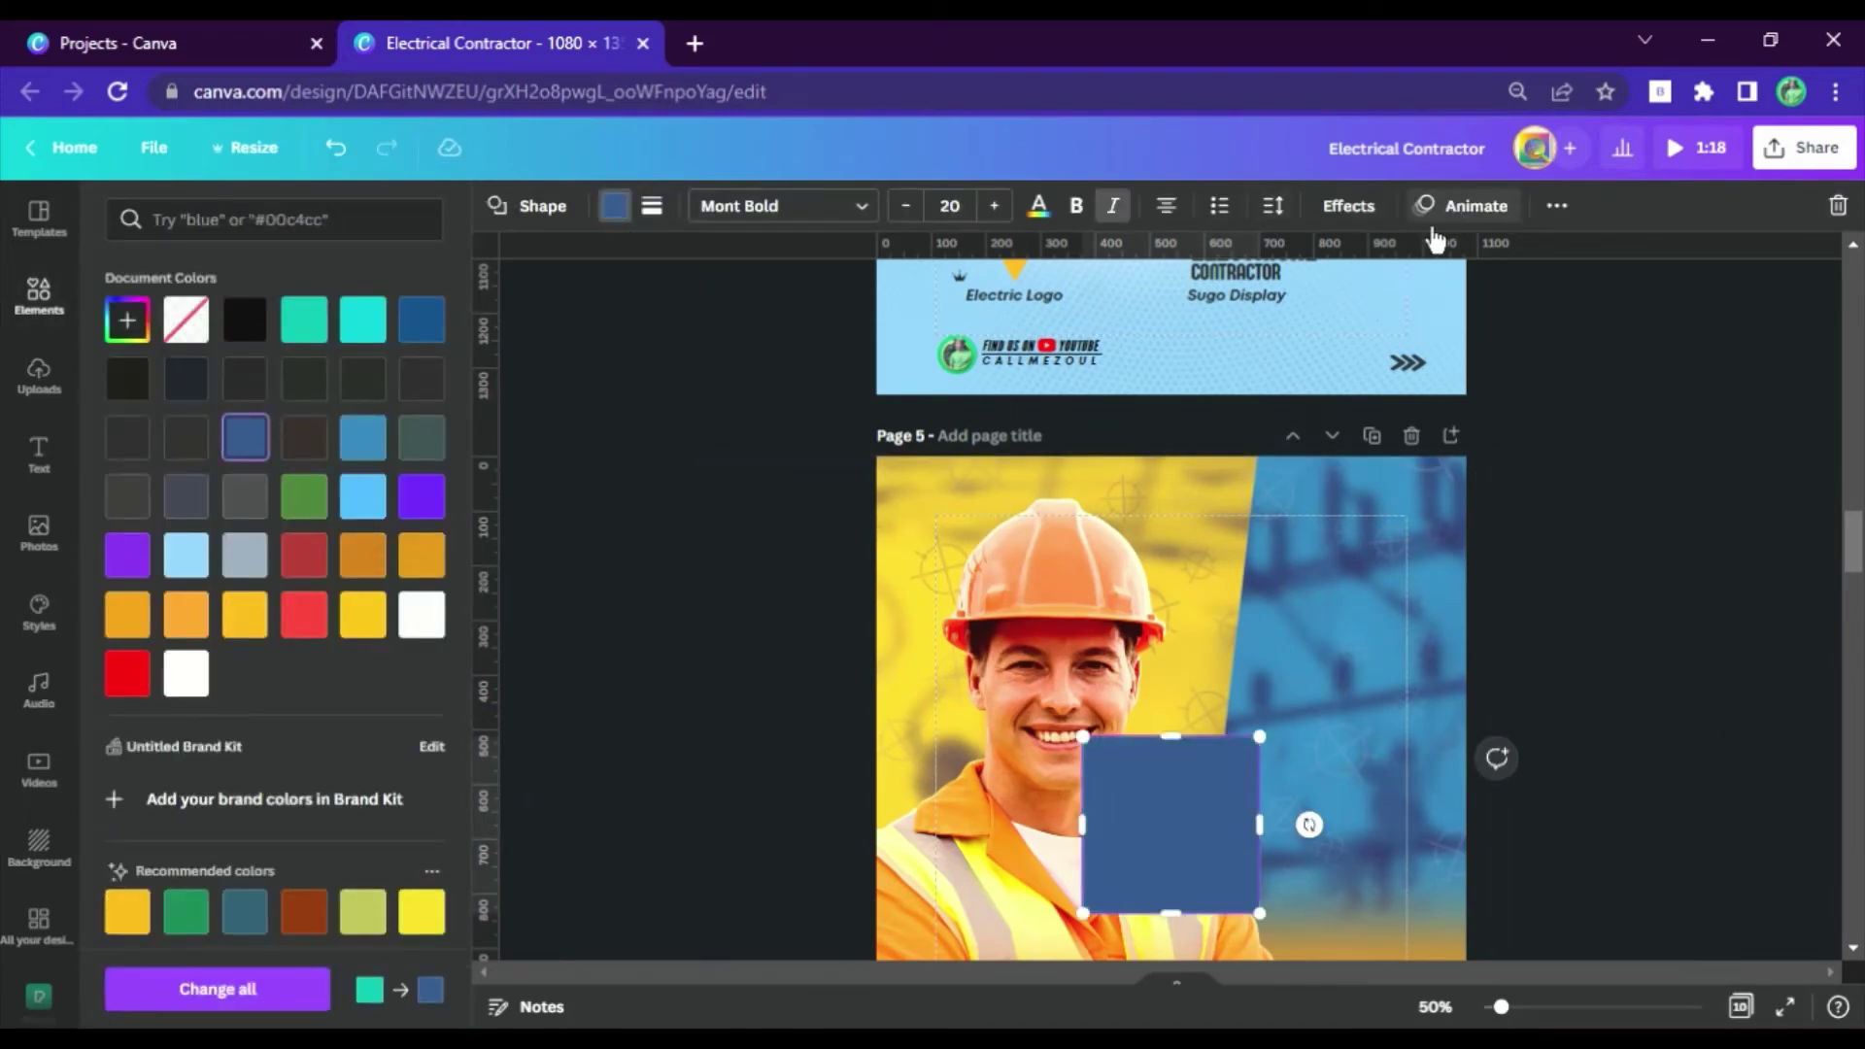
Set the blue shape's transparency to 80 and reshape it into a bar about 700 by 90 px reaching the poster's right edge.
{"action": "left_click", "coordinate": [1558, 206]}
{"action": "left_click", "coordinate": [1420, 258]}
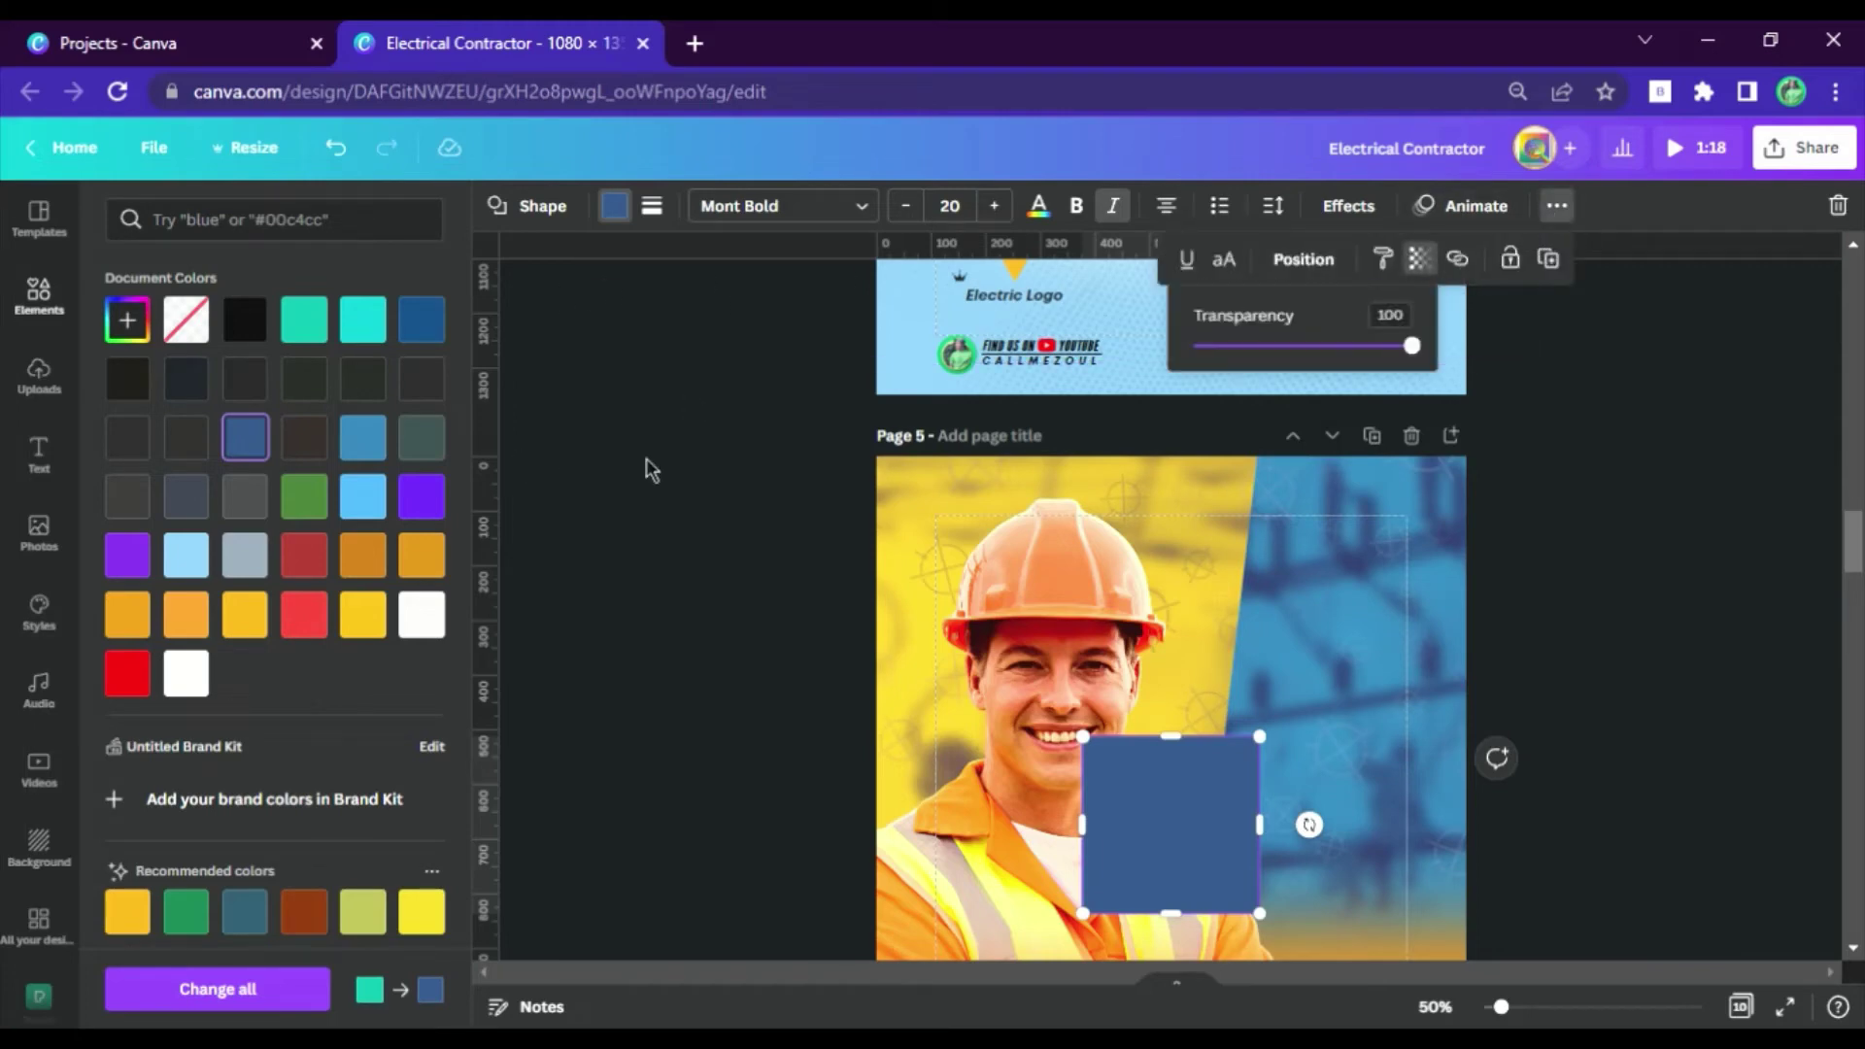
{"action": "type", "text": "80"}
{"action": "left_click_drag", "start_coordinate": [1261, 827], "coordinate": [1483, 846]}
{"action": "left_click_drag", "start_coordinate": [1273, 913], "coordinate": [1274, 784]}
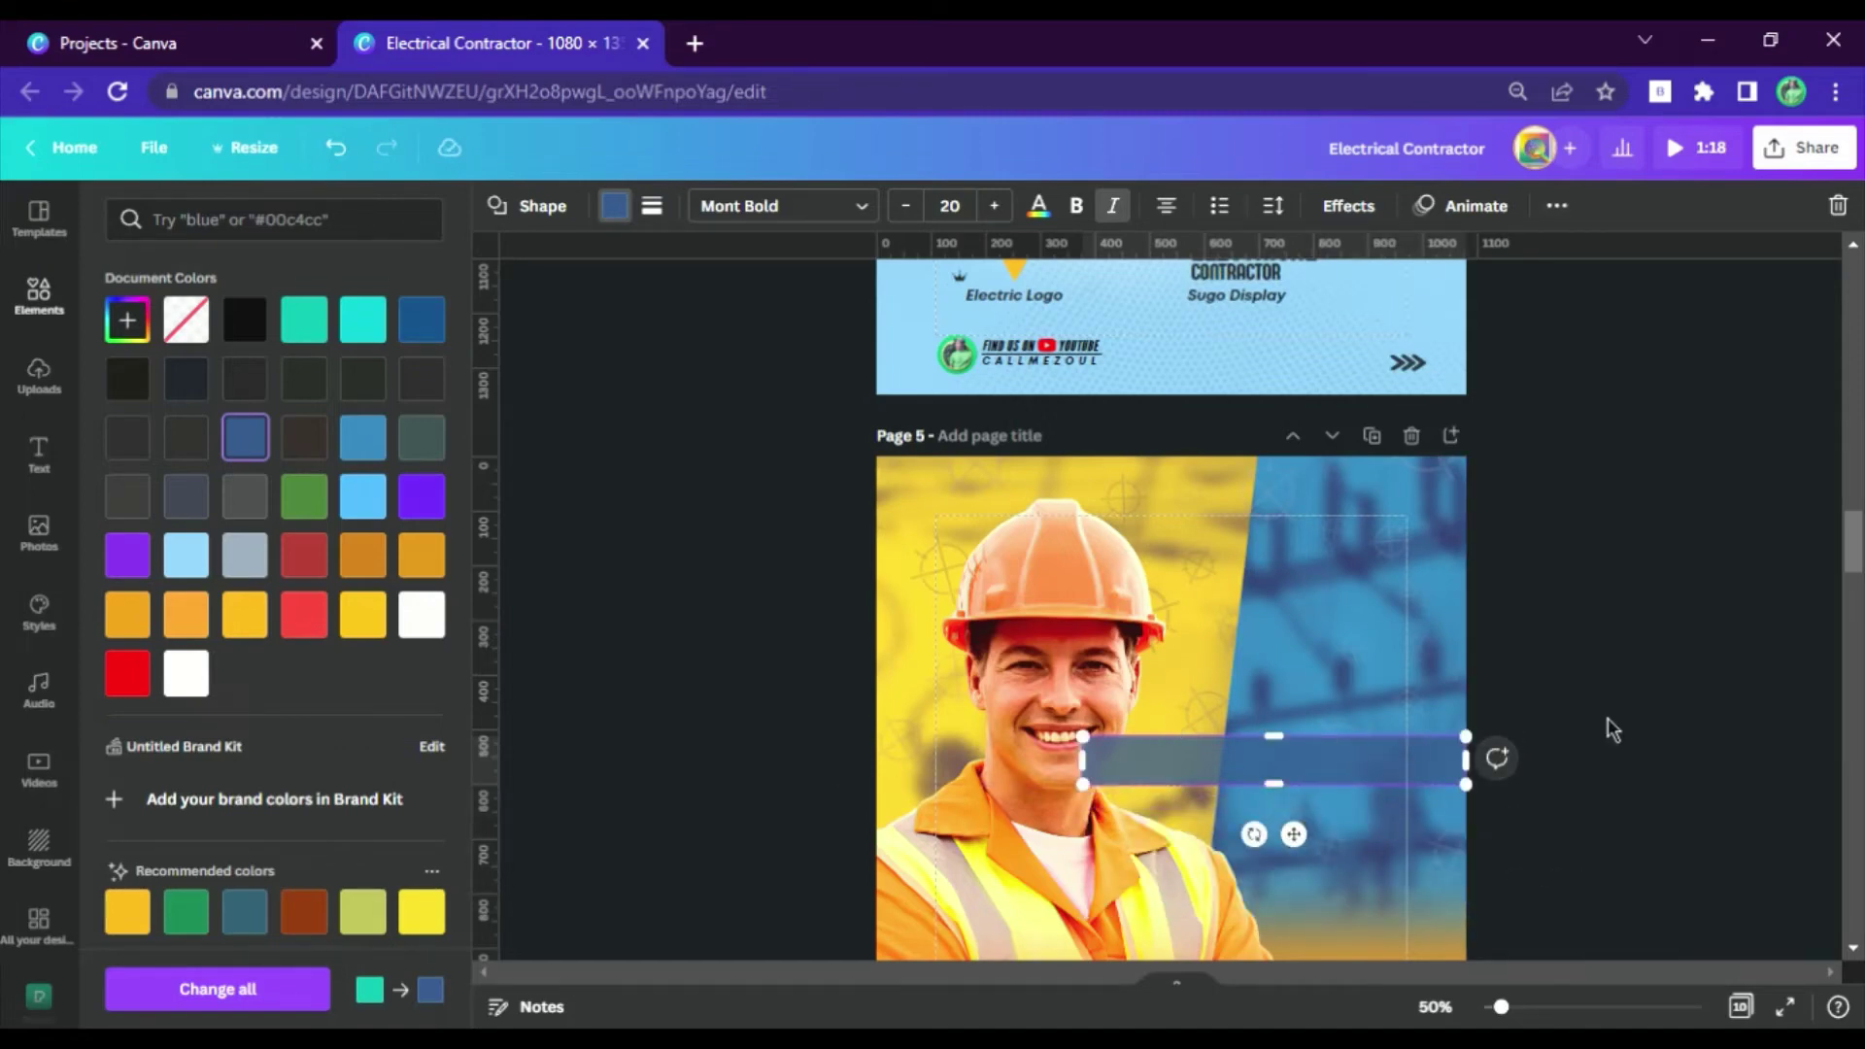
Move the semi-transparent blue bar up to the worker's eye-to-mouth level and send it behind the worker cutout.
{"action": "left_click", "coordinate": [1416, 774]}
{"action": "left_click", "coordinate": [1631, 775]}
{"action": "left_click_drag", "start_coordinate": [1415, 775], "coordinate": [1428, 729]}
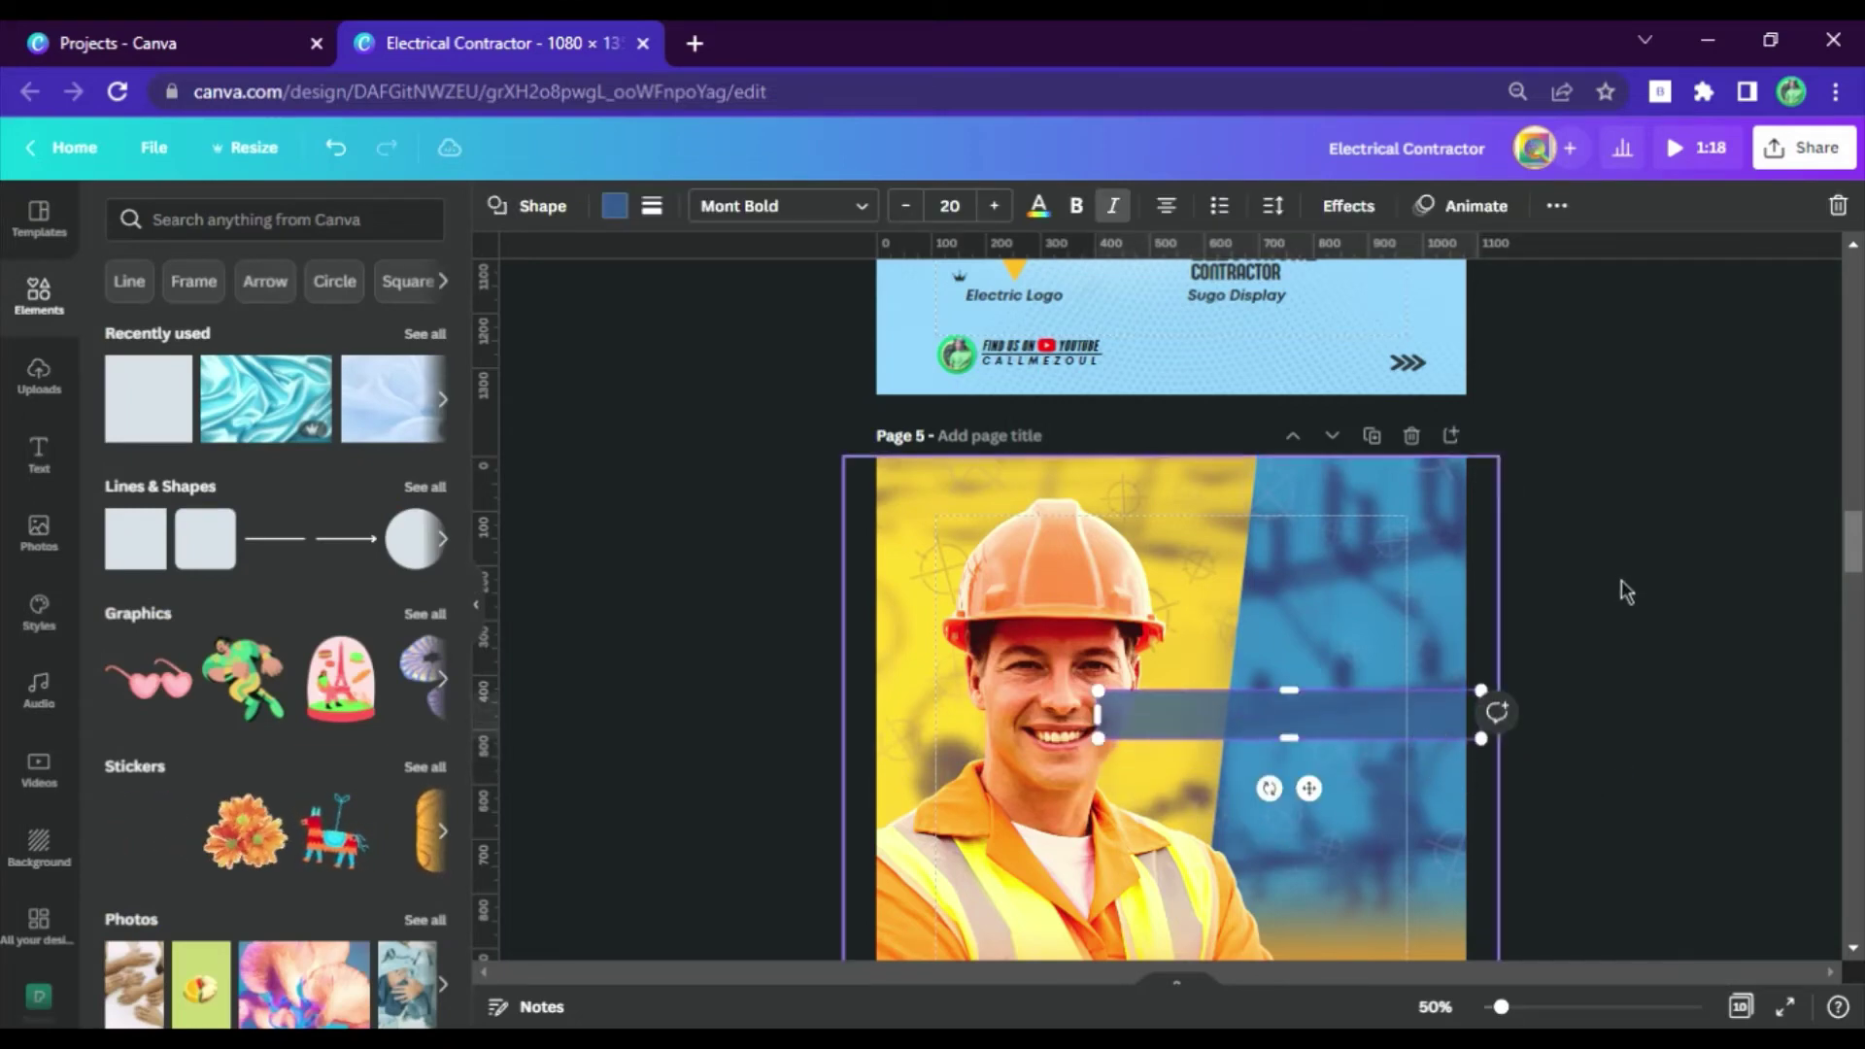
{"action": "left_click", "coordinate": [1557, 206]}
{"action": "left_click", "coordinate": [1303, 258]}
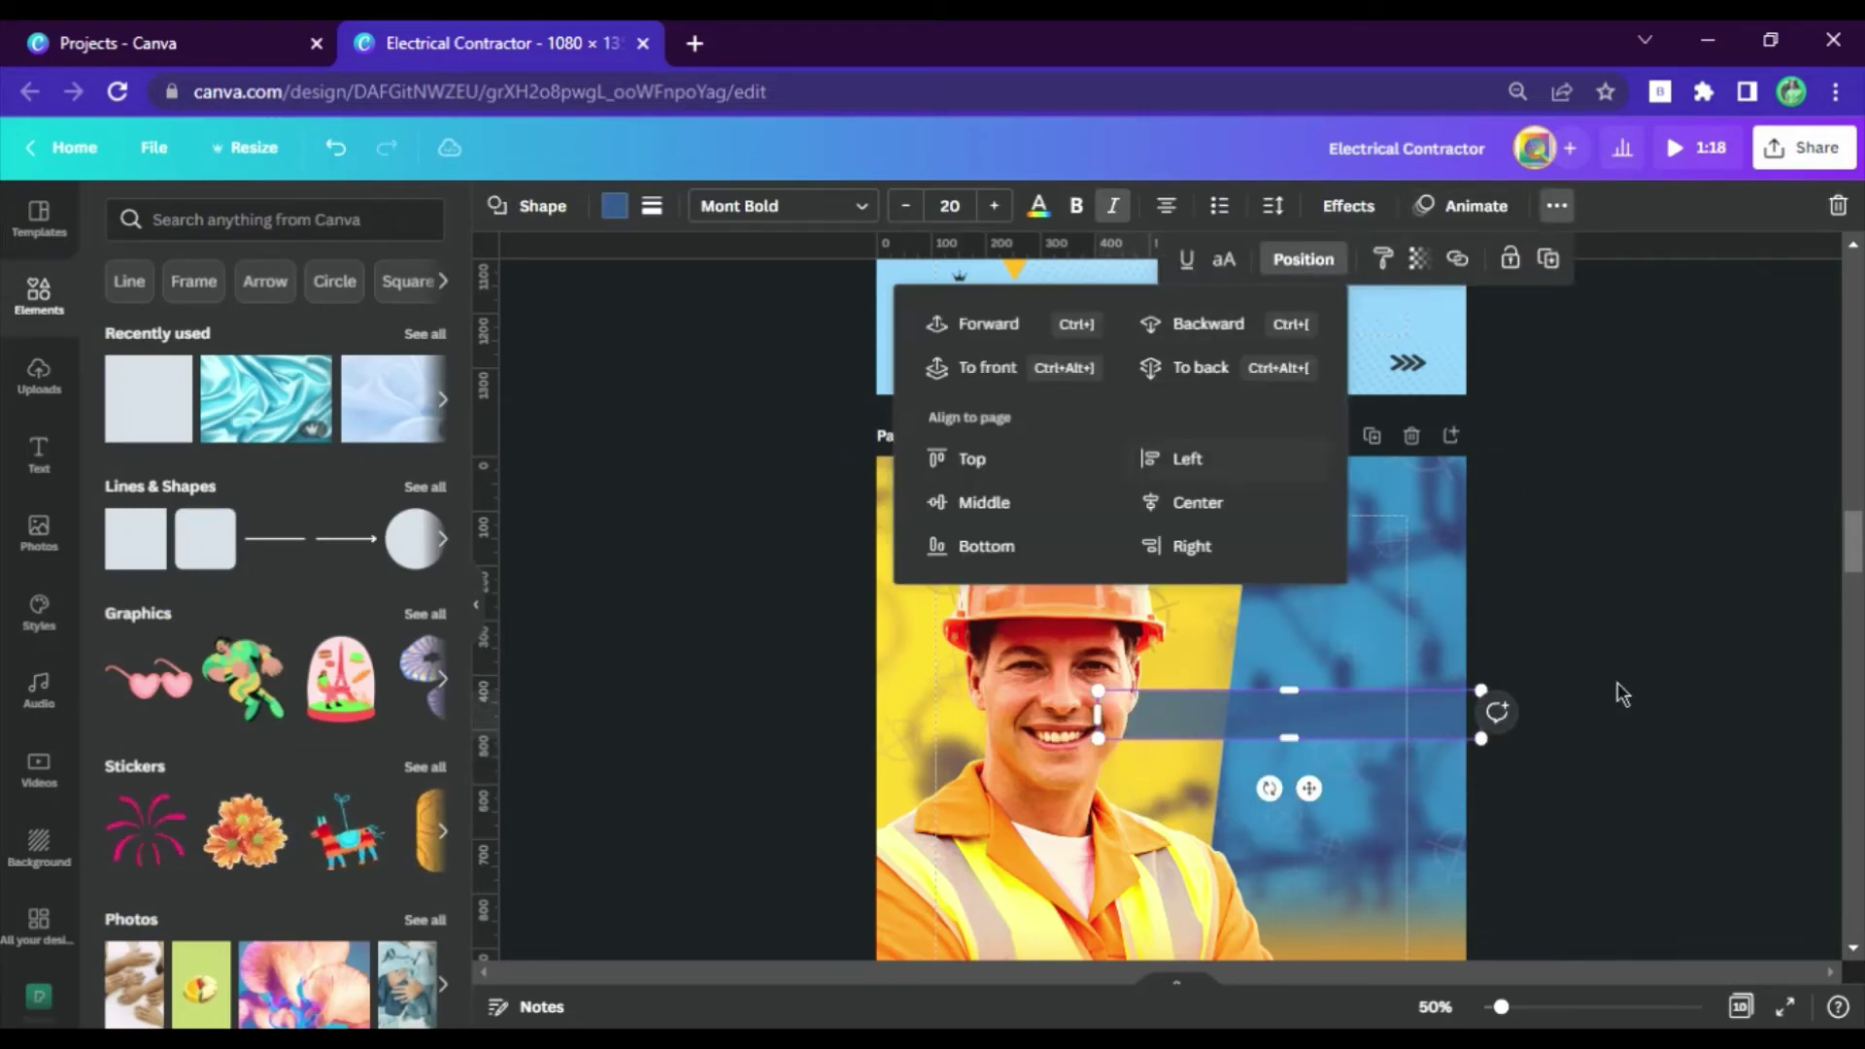
{"action": "left_click", "coordinate": [1643, 675]}
{"action": "left_click", "coordinate": [1699, 659]}
{"action": "left_click_drag", "start_coordinate": [1370, 730], "coordinate": [1373, 710]}
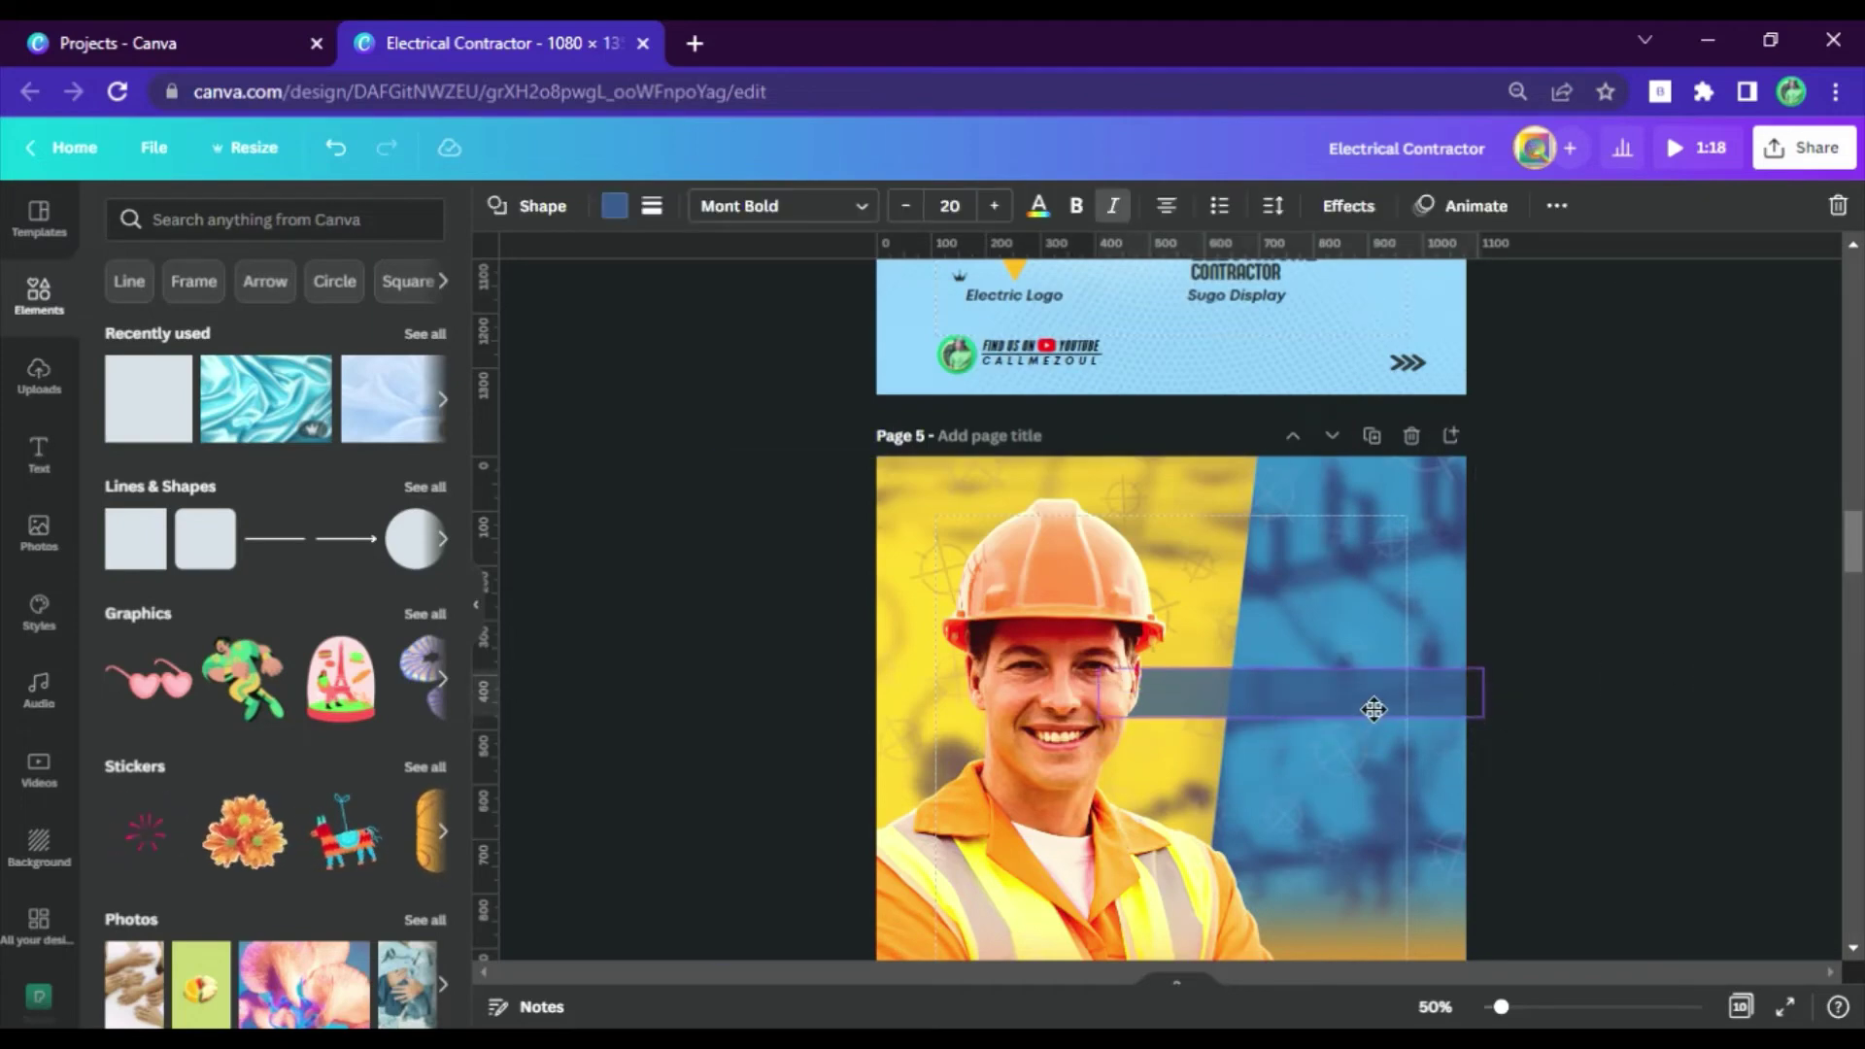
{"action": "left_click", "coordinate": [1599, 574]}
Copy the three-line YOUR TRUSTED ELECTRICAL CONTRACTOR headline, without its Sugo Display caption, from the assets on page 4.
{"action": "scroll", "coordinate": [1595, 566], "scroll_direction": "up", "scroll_amount": 8}
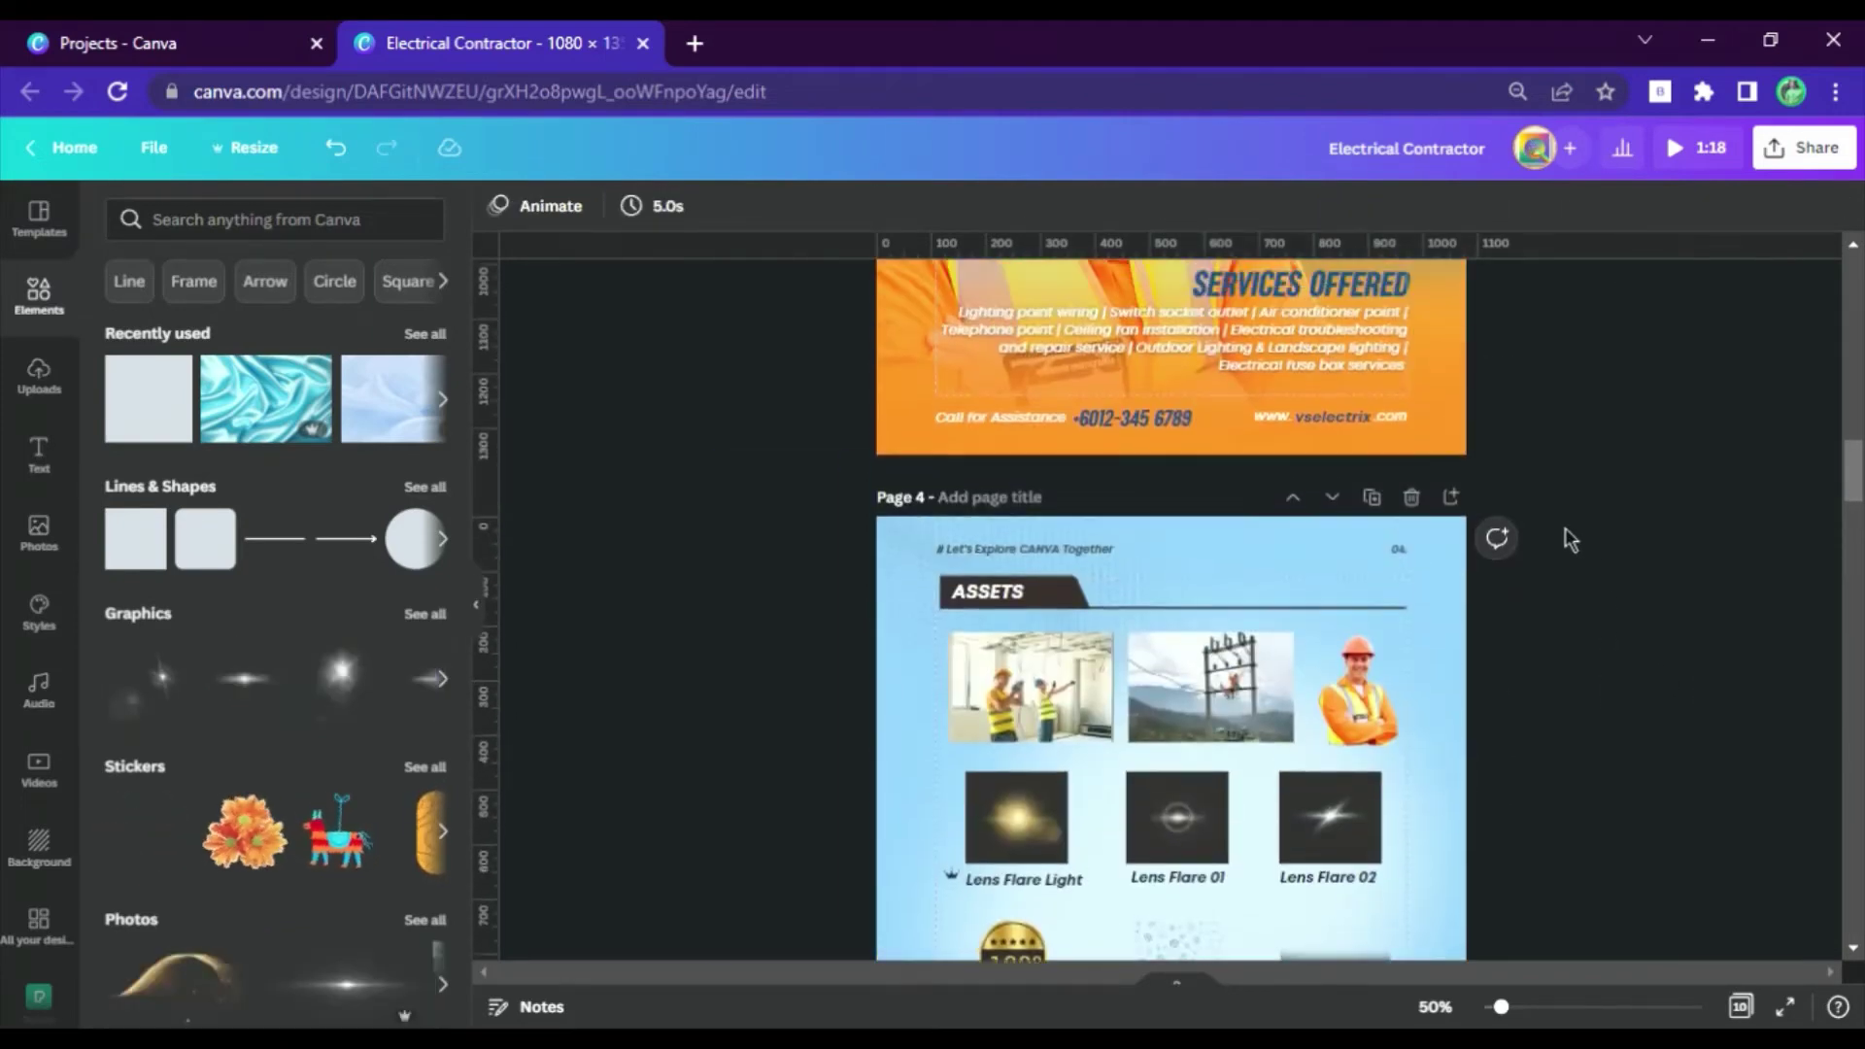
{"action": "scroll", "coordinate": [1565, 527], "scroll_direction": "up", "scroll_amount": 5}
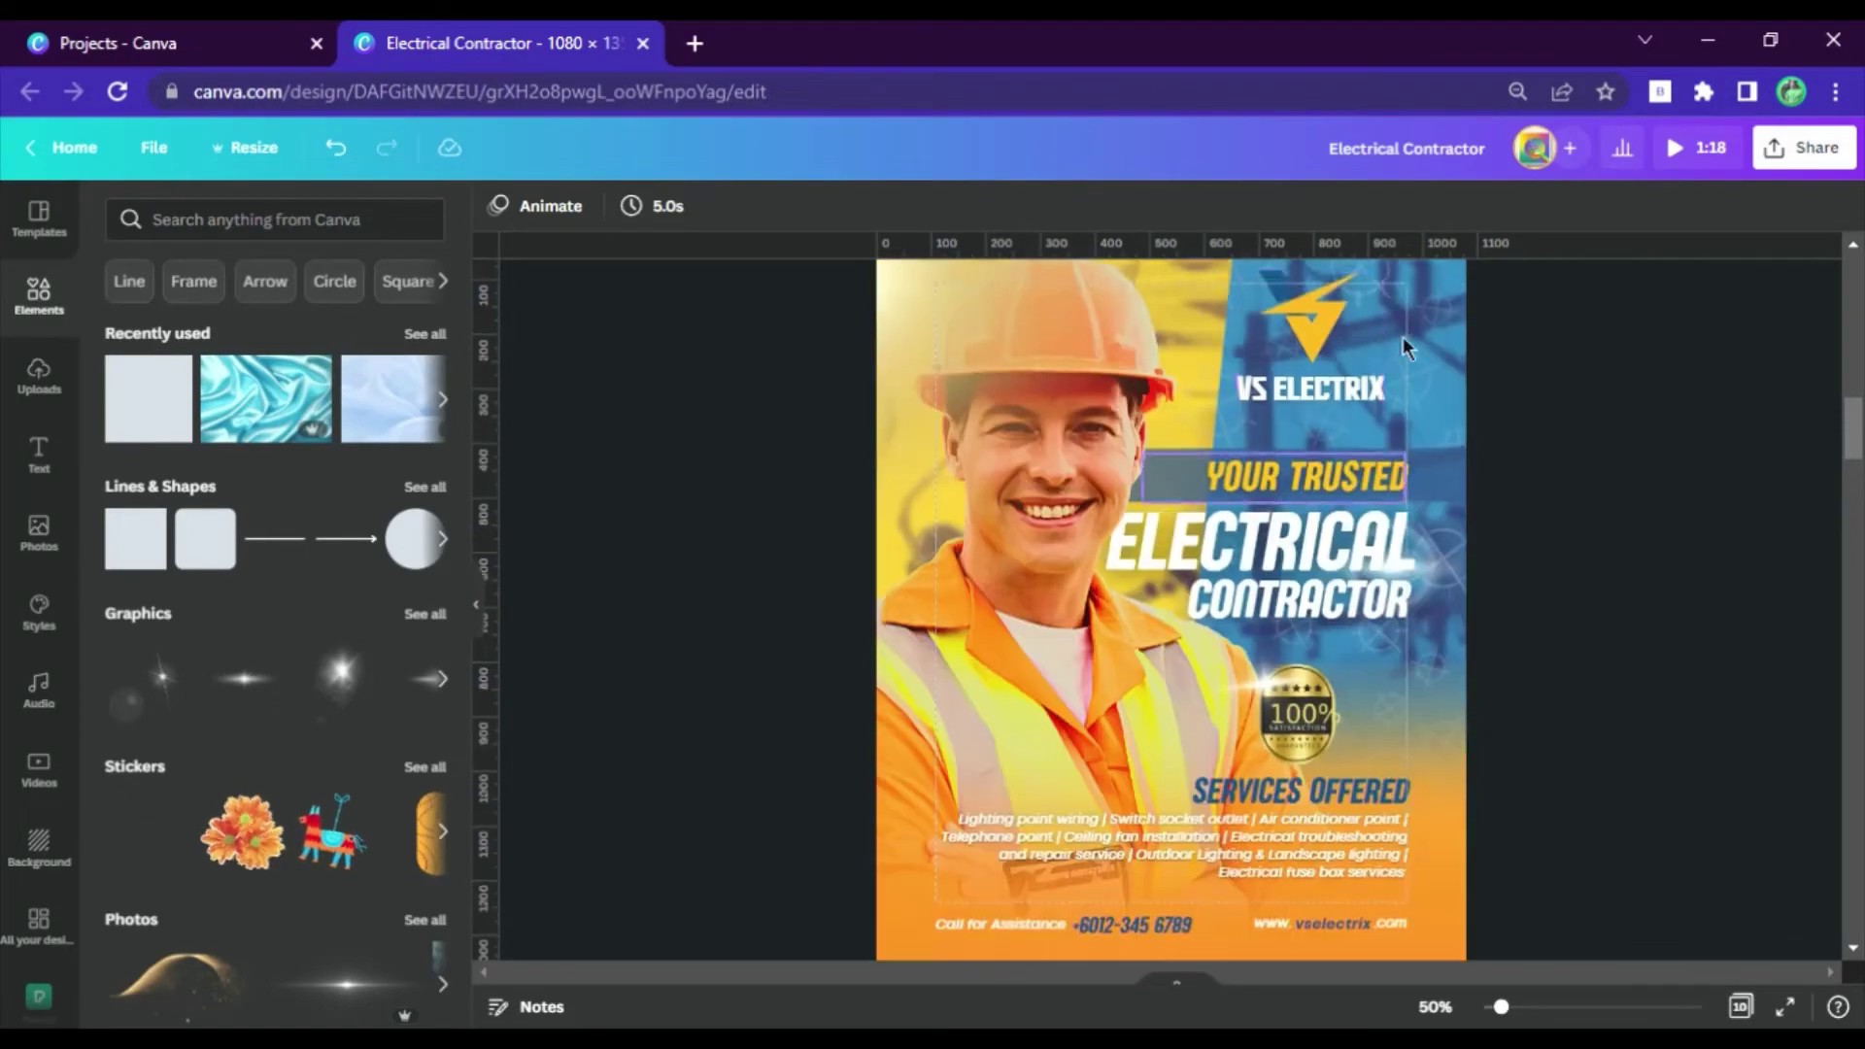
{"action": "scroll", "coordinate": [1406, 346], "scroll_direction": "up", "scroll_amount": 3}
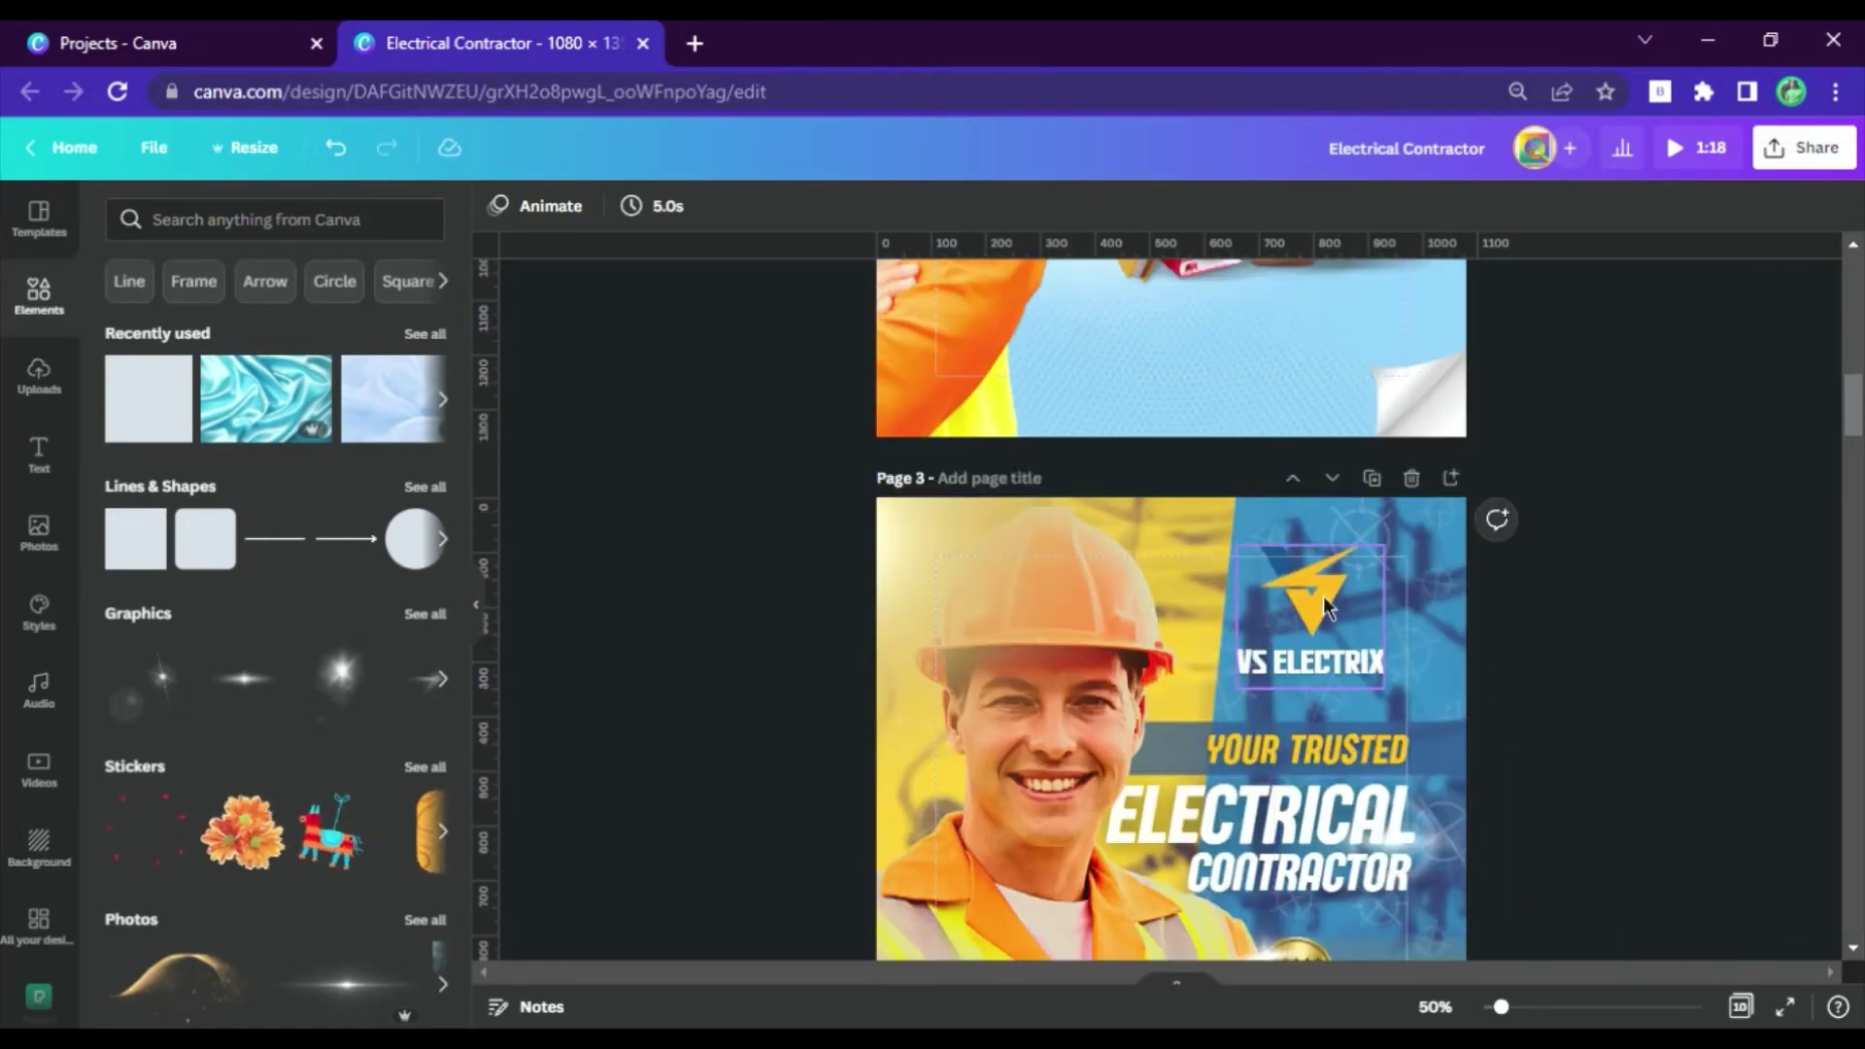
{"action": "scroll", "coordinate": [1323, 597], "scroll_direction": "down", "scroll_amount": 10}
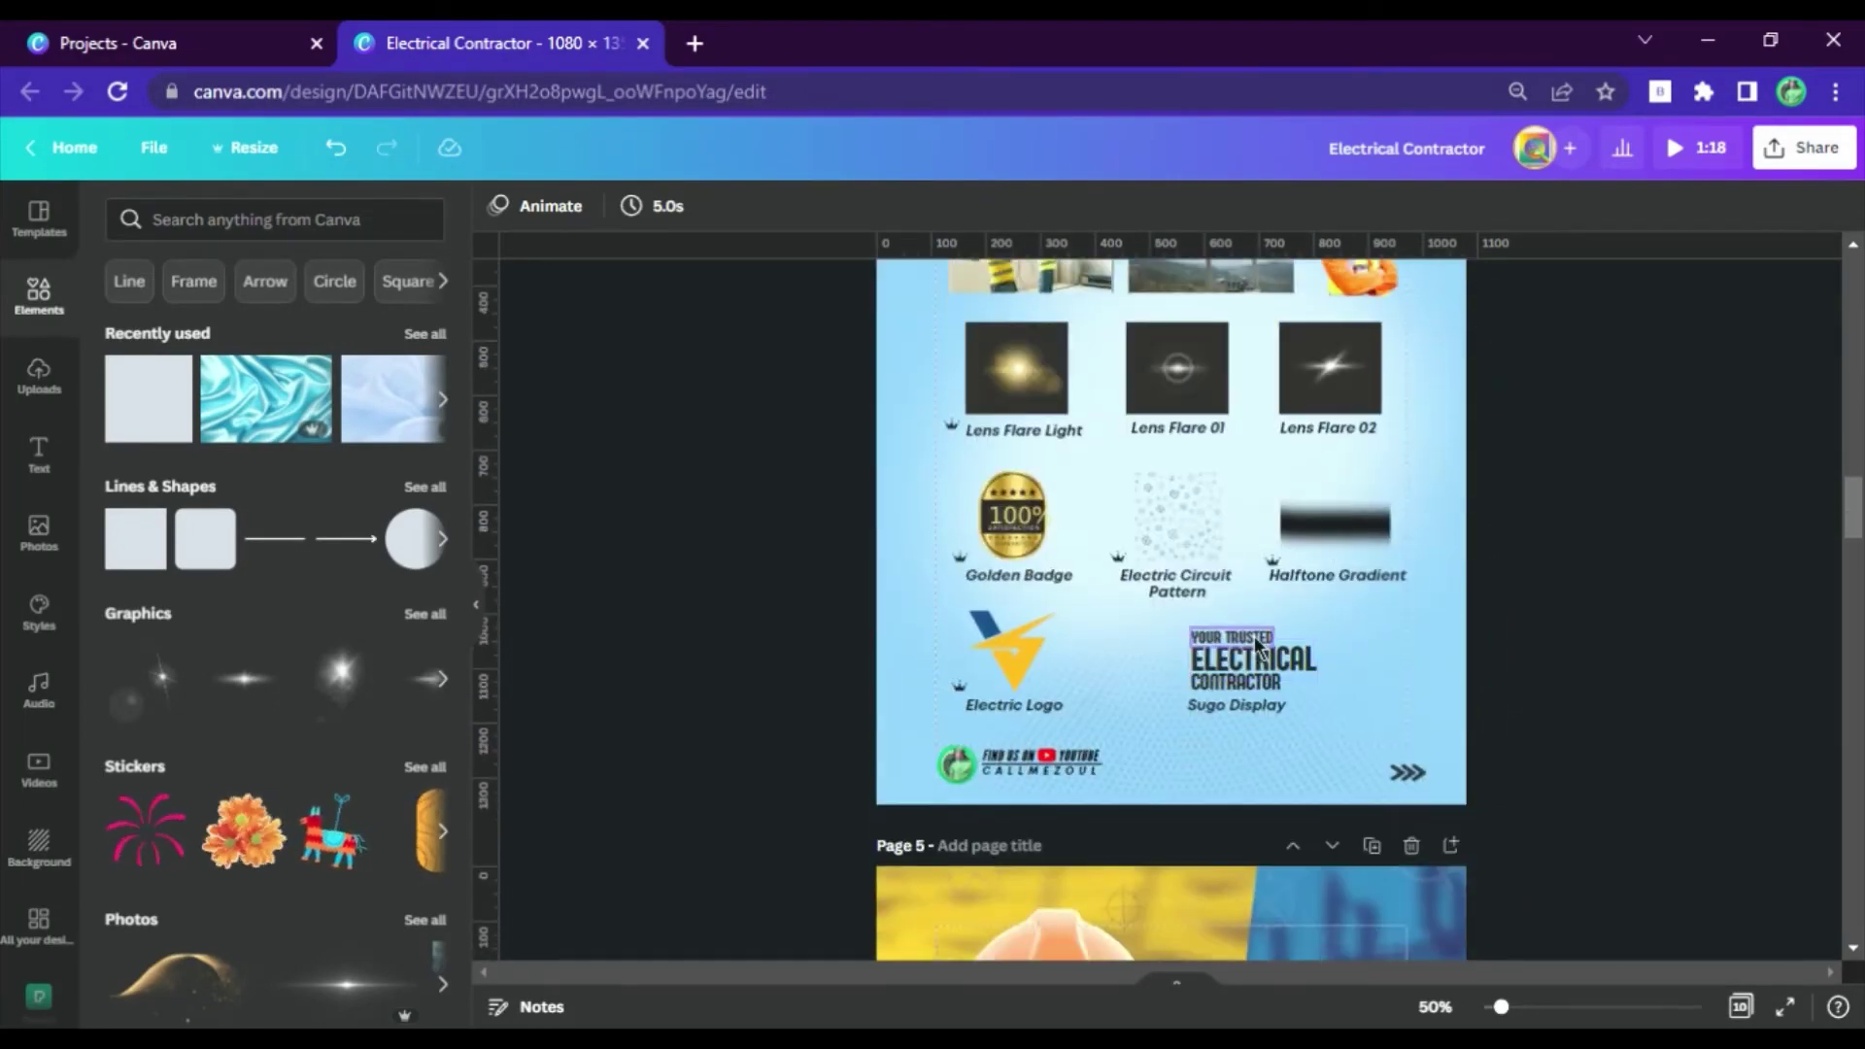
{"action": "left_click", "coordinate": [1268, 671]}
{"action": "left_click", "coordinate": [1272, 666], "text": "shift"}
{"action": "left_click", "coordinate": [1276, 705], "text": "shift"}
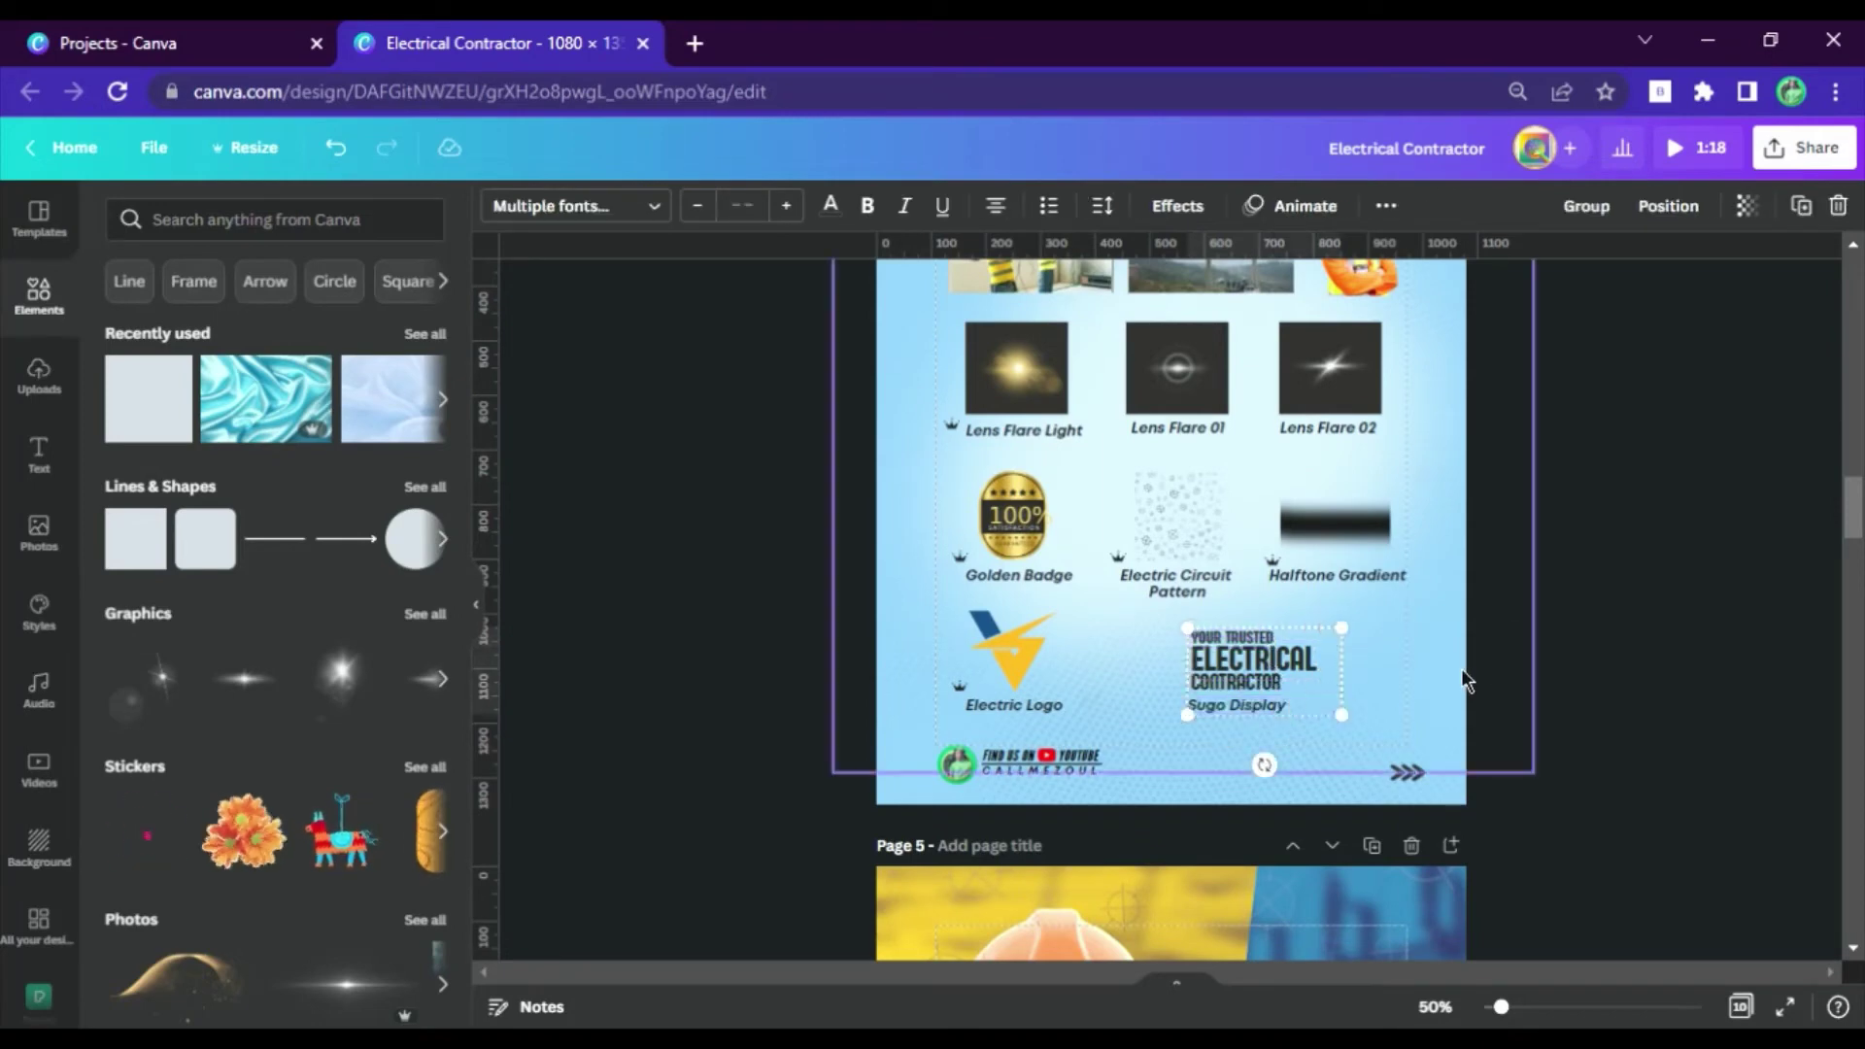
{"action": "left_click", "coordinate": [1345, 669]}
{"action": "left_click", "coordinate": [1239, 640]}
{"action": "left_click", "coordinate": [1252, 671], "text": "shift"}
{"action": "left_click", "coordinate": [1262, 689], "text": "shift"}
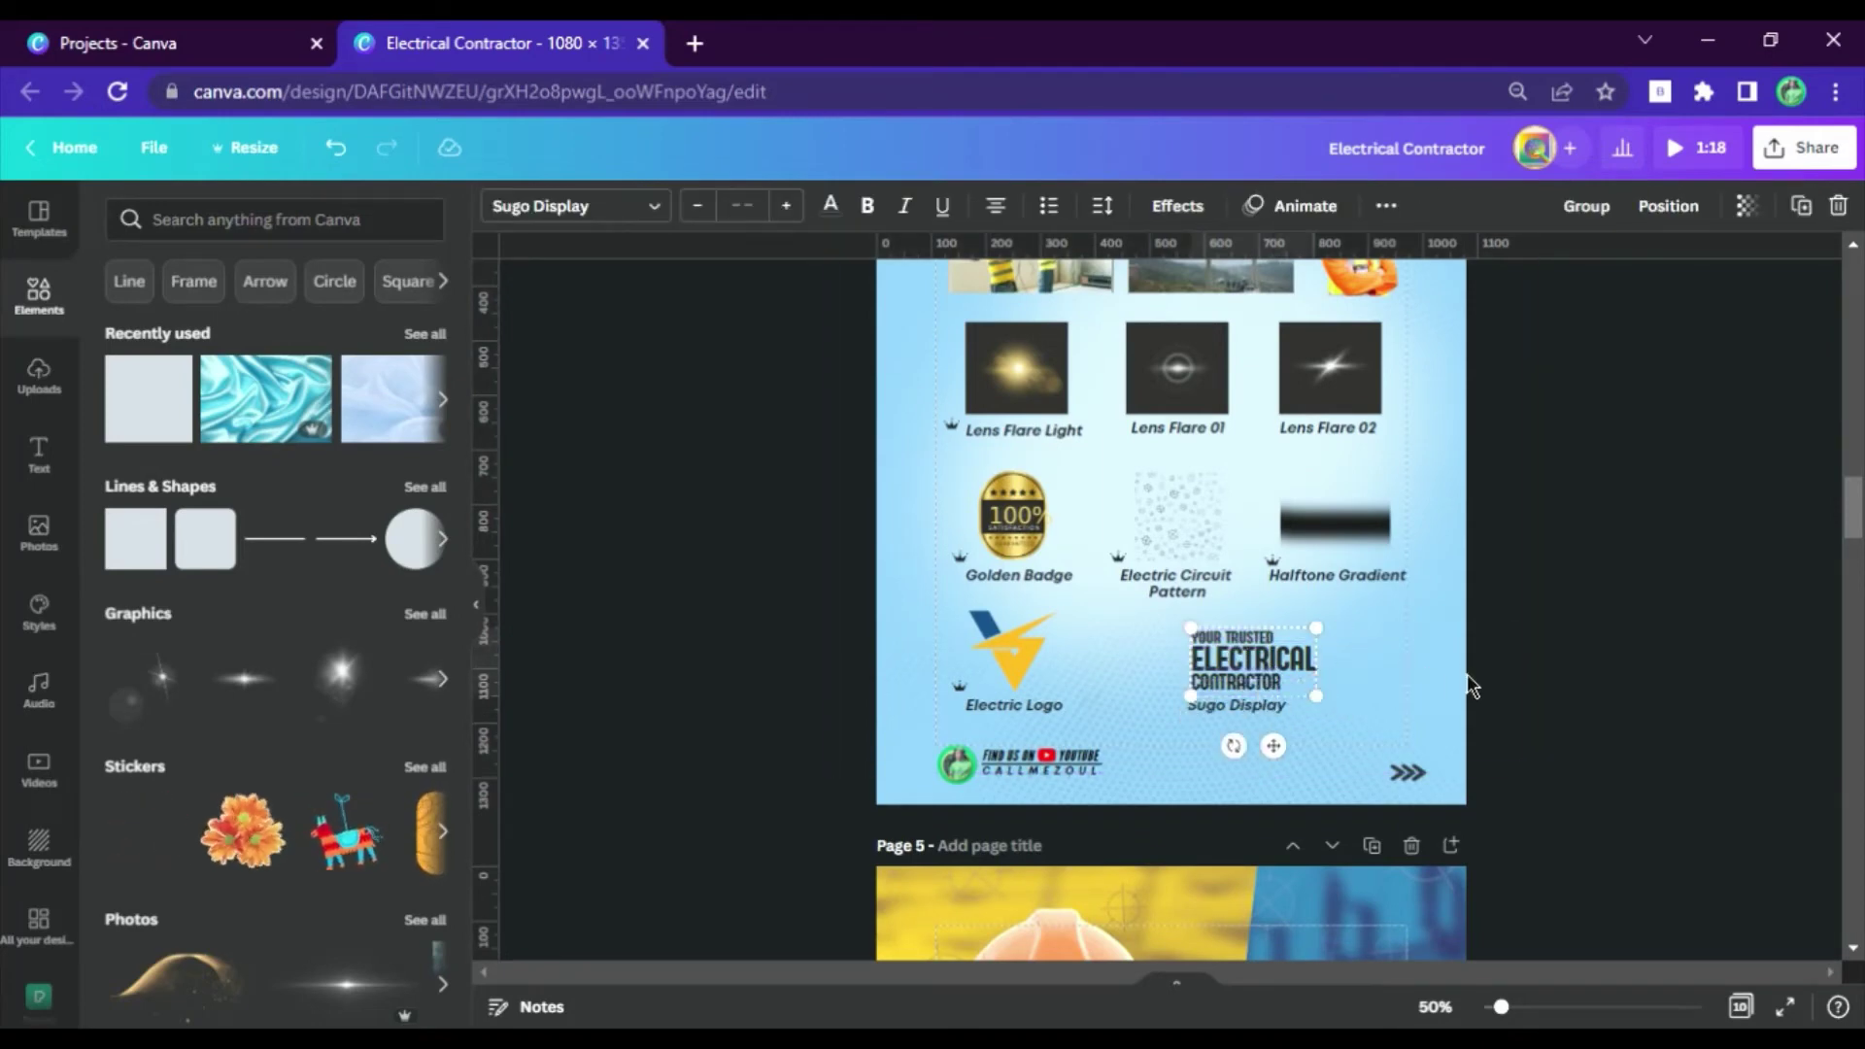
Paste the copied headline onto page 5, enlarge it and position it against the right margin beside the worker.
{"action": "scroll", "coordinate": [1333, 651], "scroll_direction": "down", "scroll_amount": 2}
{"action": "scroll", "coordinate": [1331, 658], "scroll_direction": "down", "scroll_amount": 3}
{"action": "left_click", "coordinate": [1316, 668]}
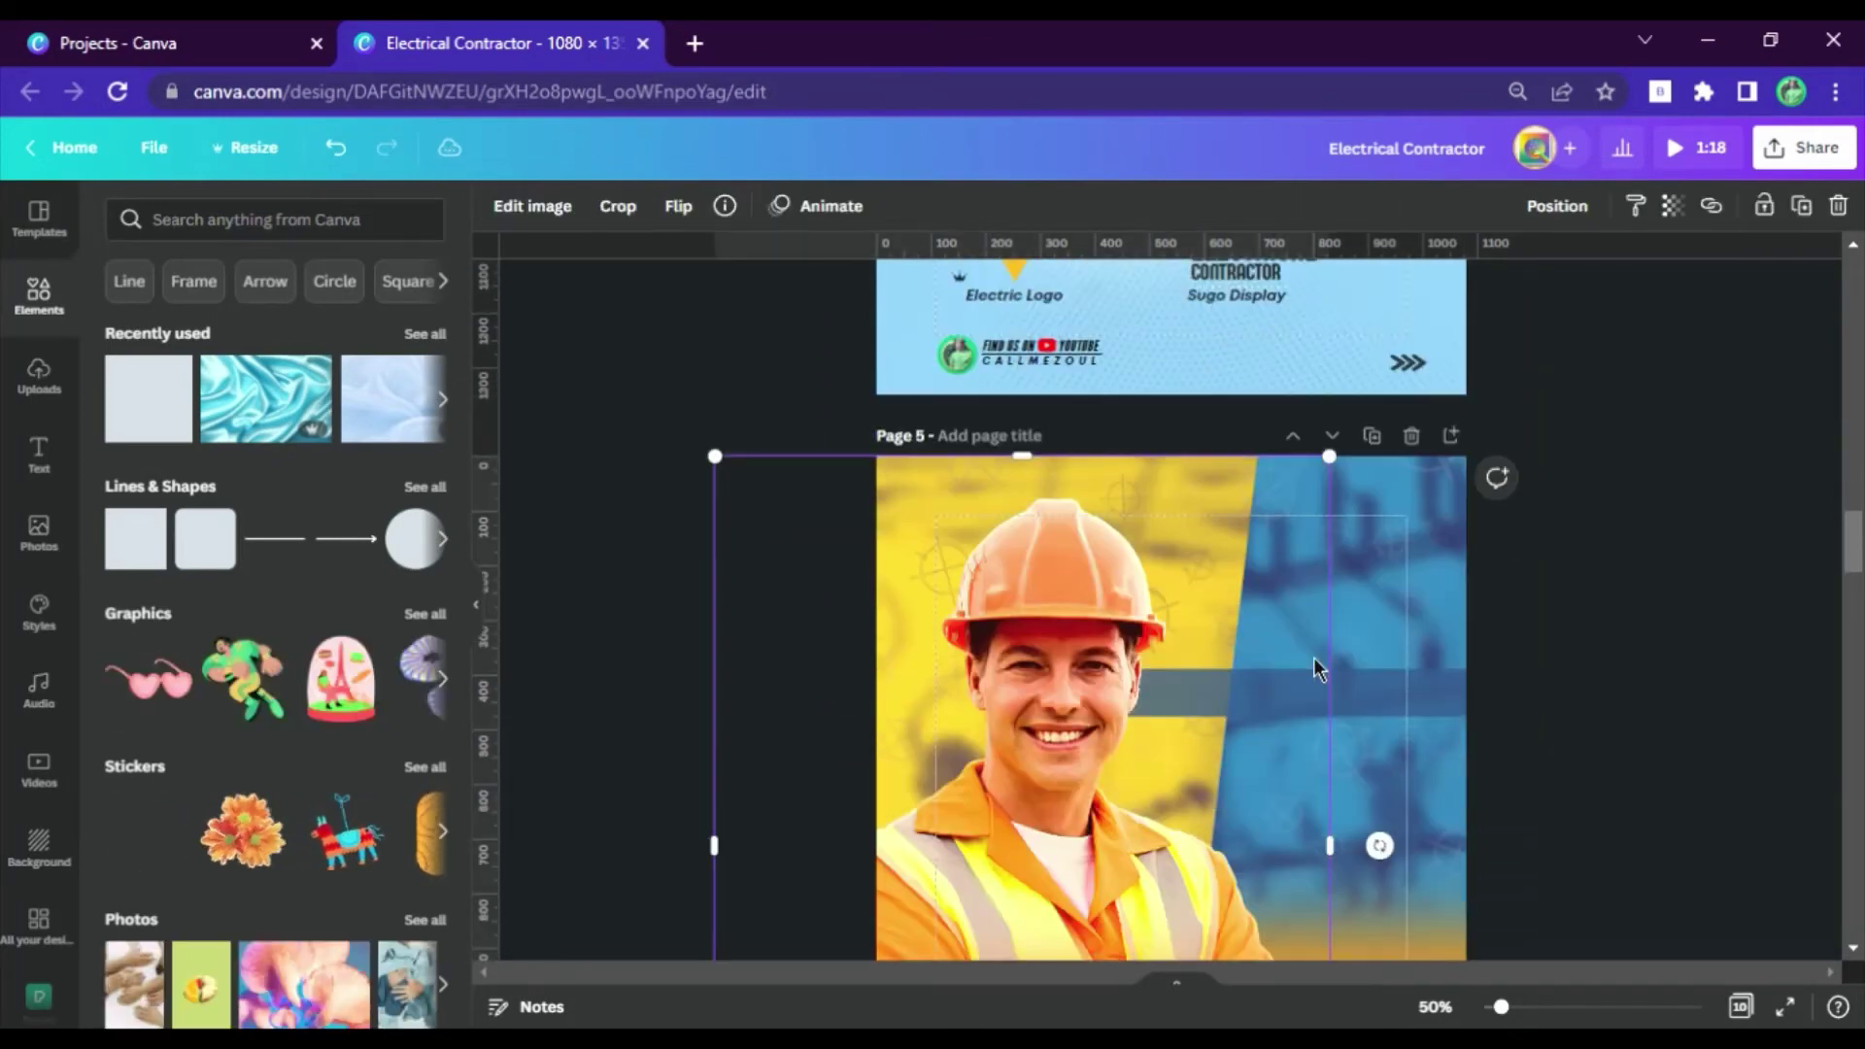
{"action": "key", "text": "ctrl+v"}
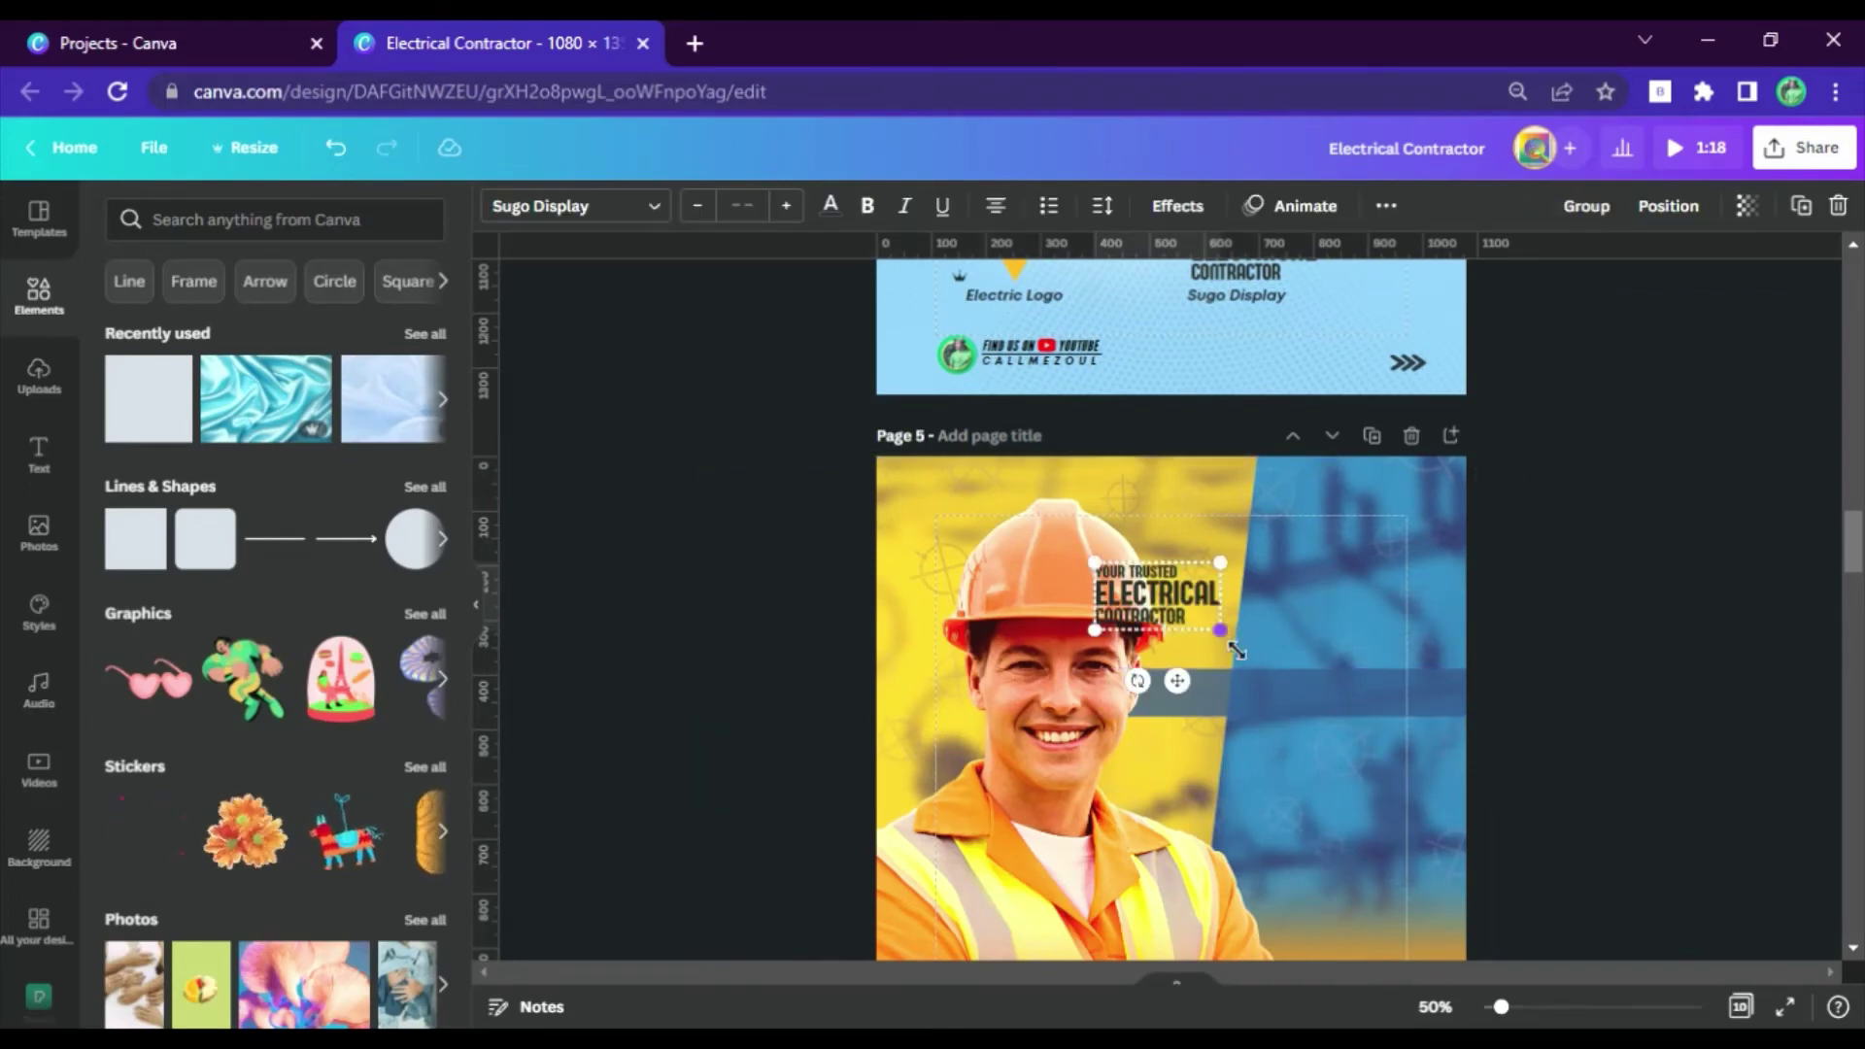
{"action": "left_click_drag", "start_coordinate": [1297, 685], "coordinate": [1416, 761]}
{"action": "left_click_drag", "start_coordinate": [1357, 656], "coordinate": [1383, 783]}
Italicise the three headline lines and enlarge them slightly toward the worker's face.
{"action": "left_click", "coordinate": [903, 205]}
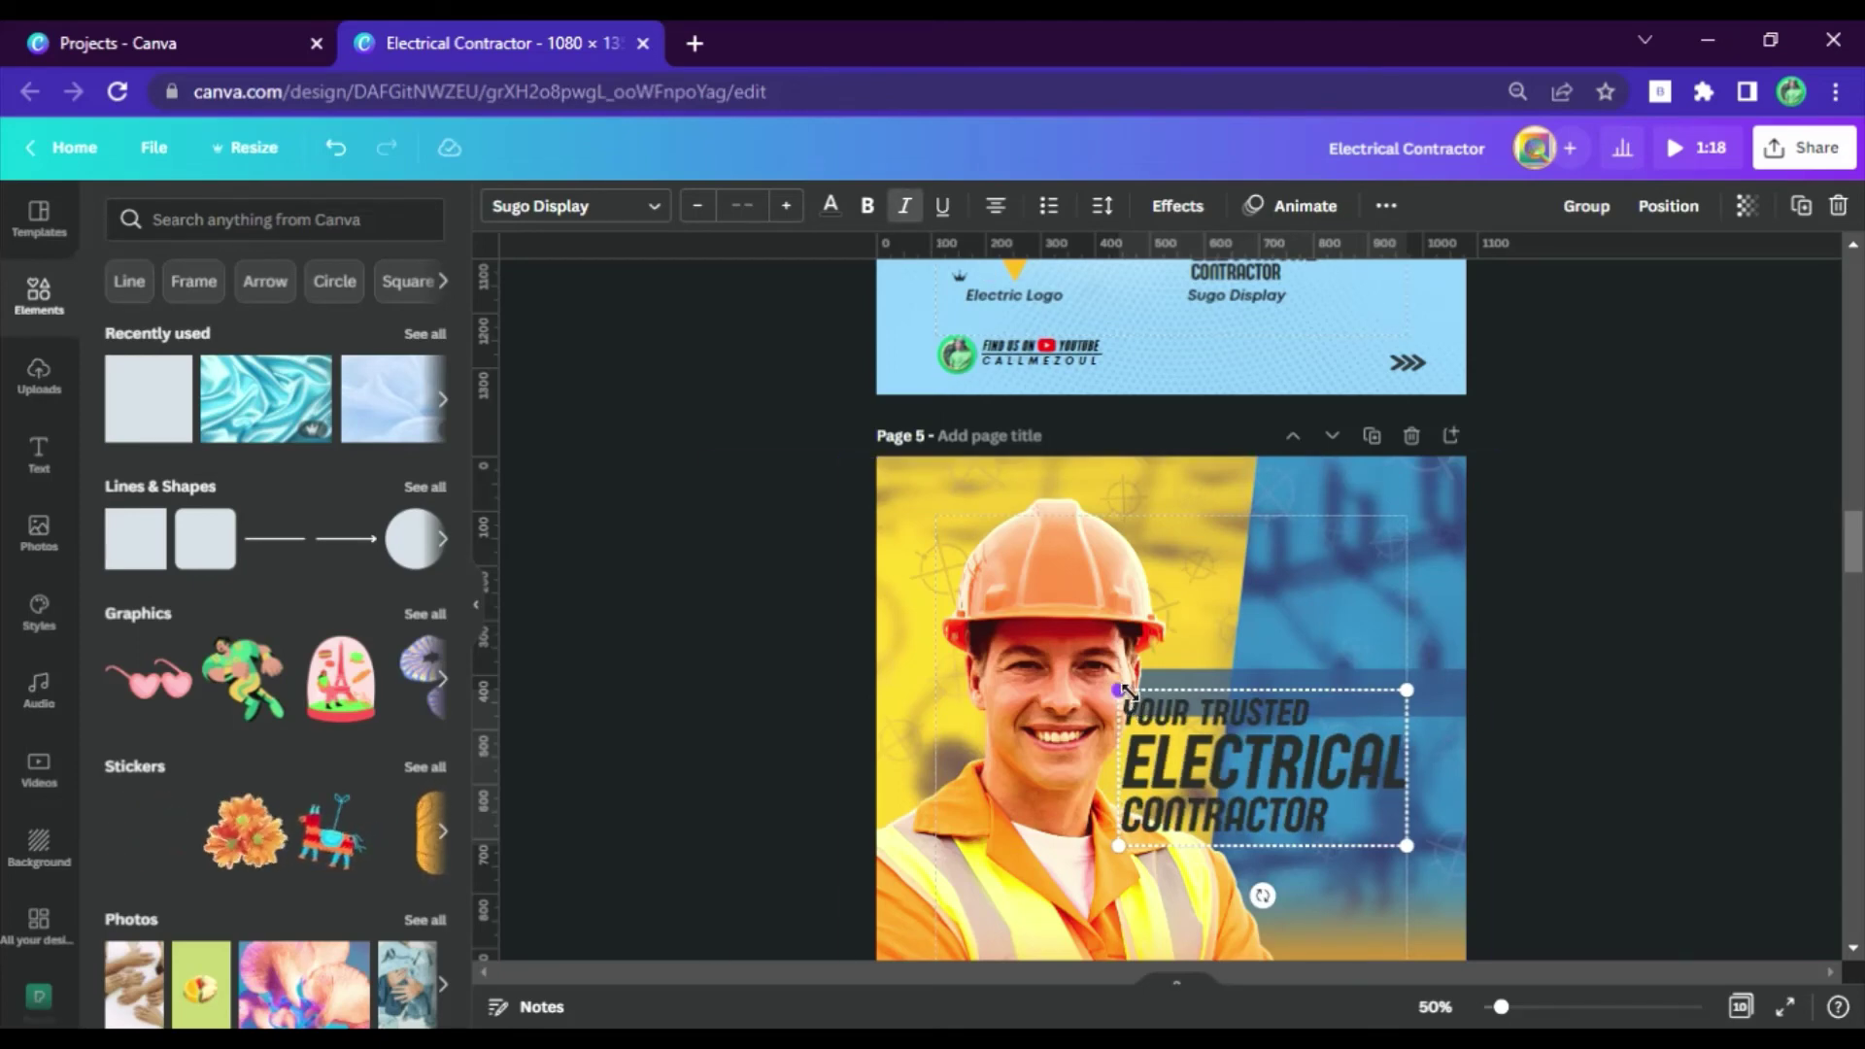
{"action": "left_click_drag", "start_coordinate": [1119, 691], "coordinate": [1100, 680]}
{"action": "left_click", "coordinate": [1595, 719]}
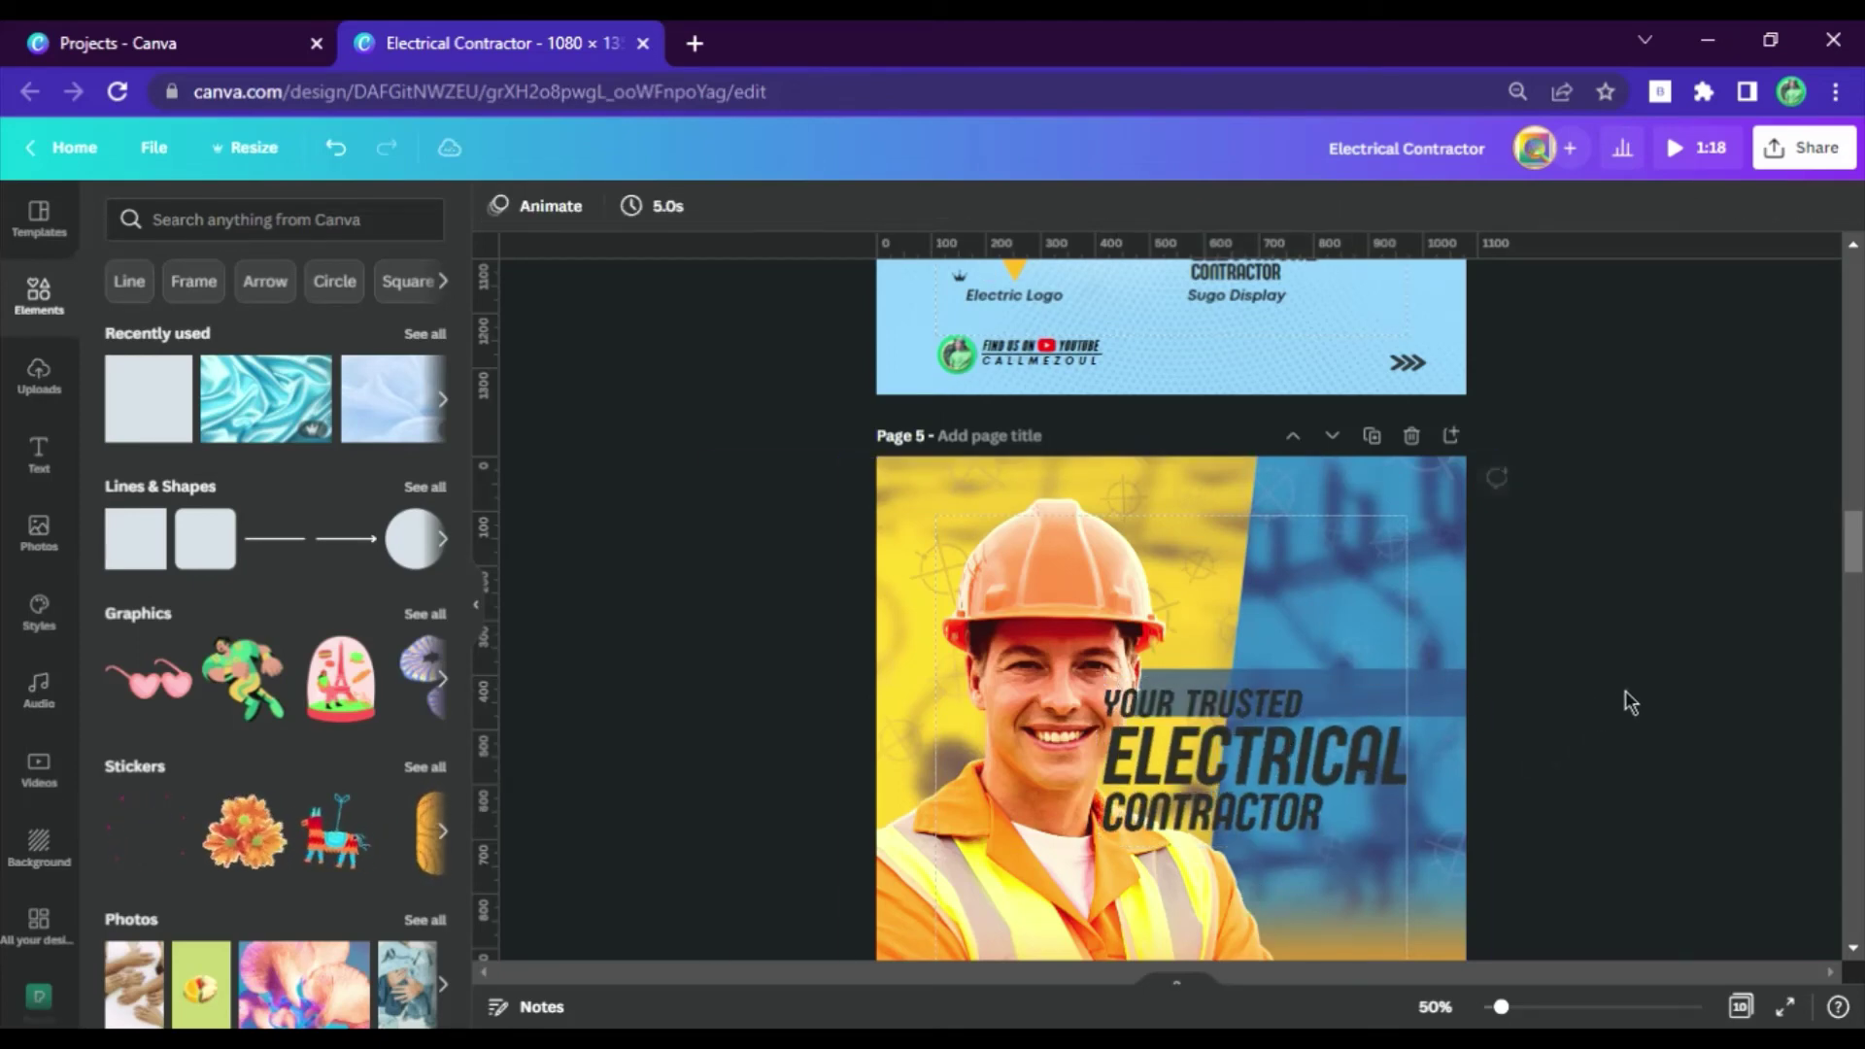
Colour all three headline lines white and raise the intensity of their Lift effect.
{"action": "left_click", "coordinate": [1234, 757]}
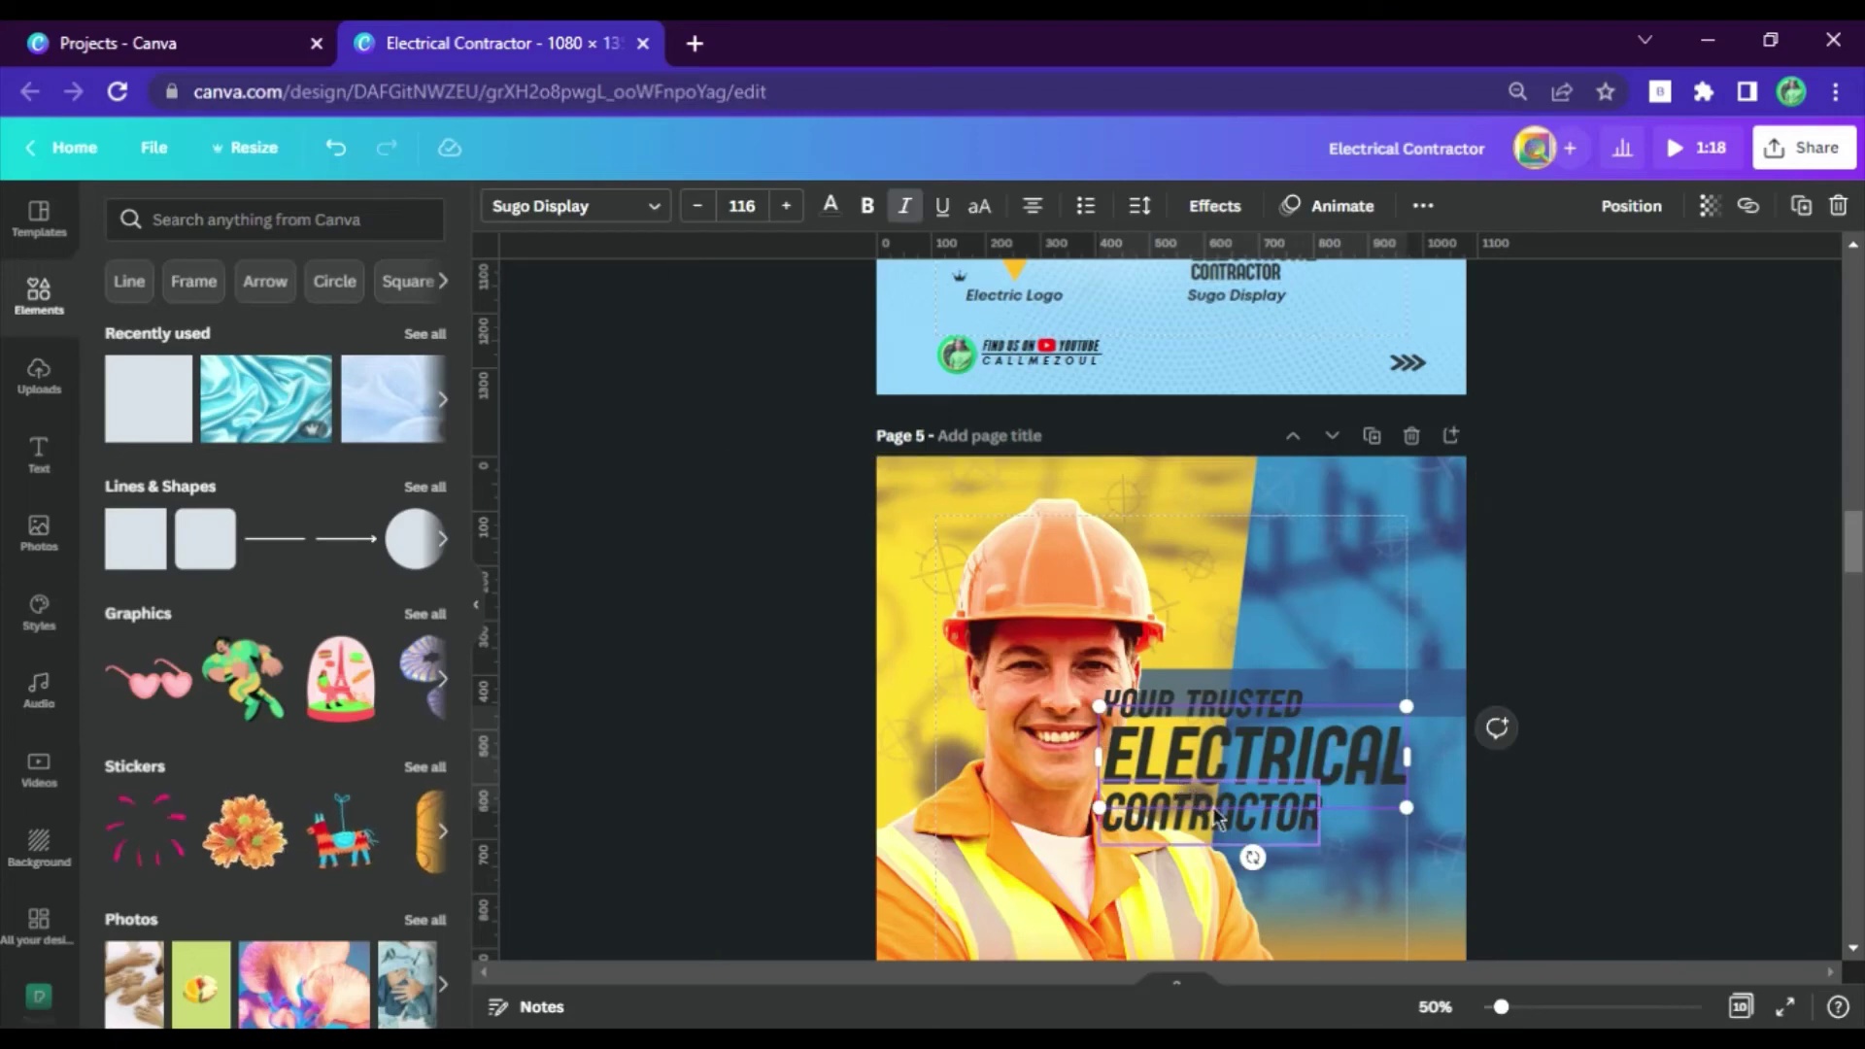
{"action": "left_click", "coordinate": [1222, 703]}
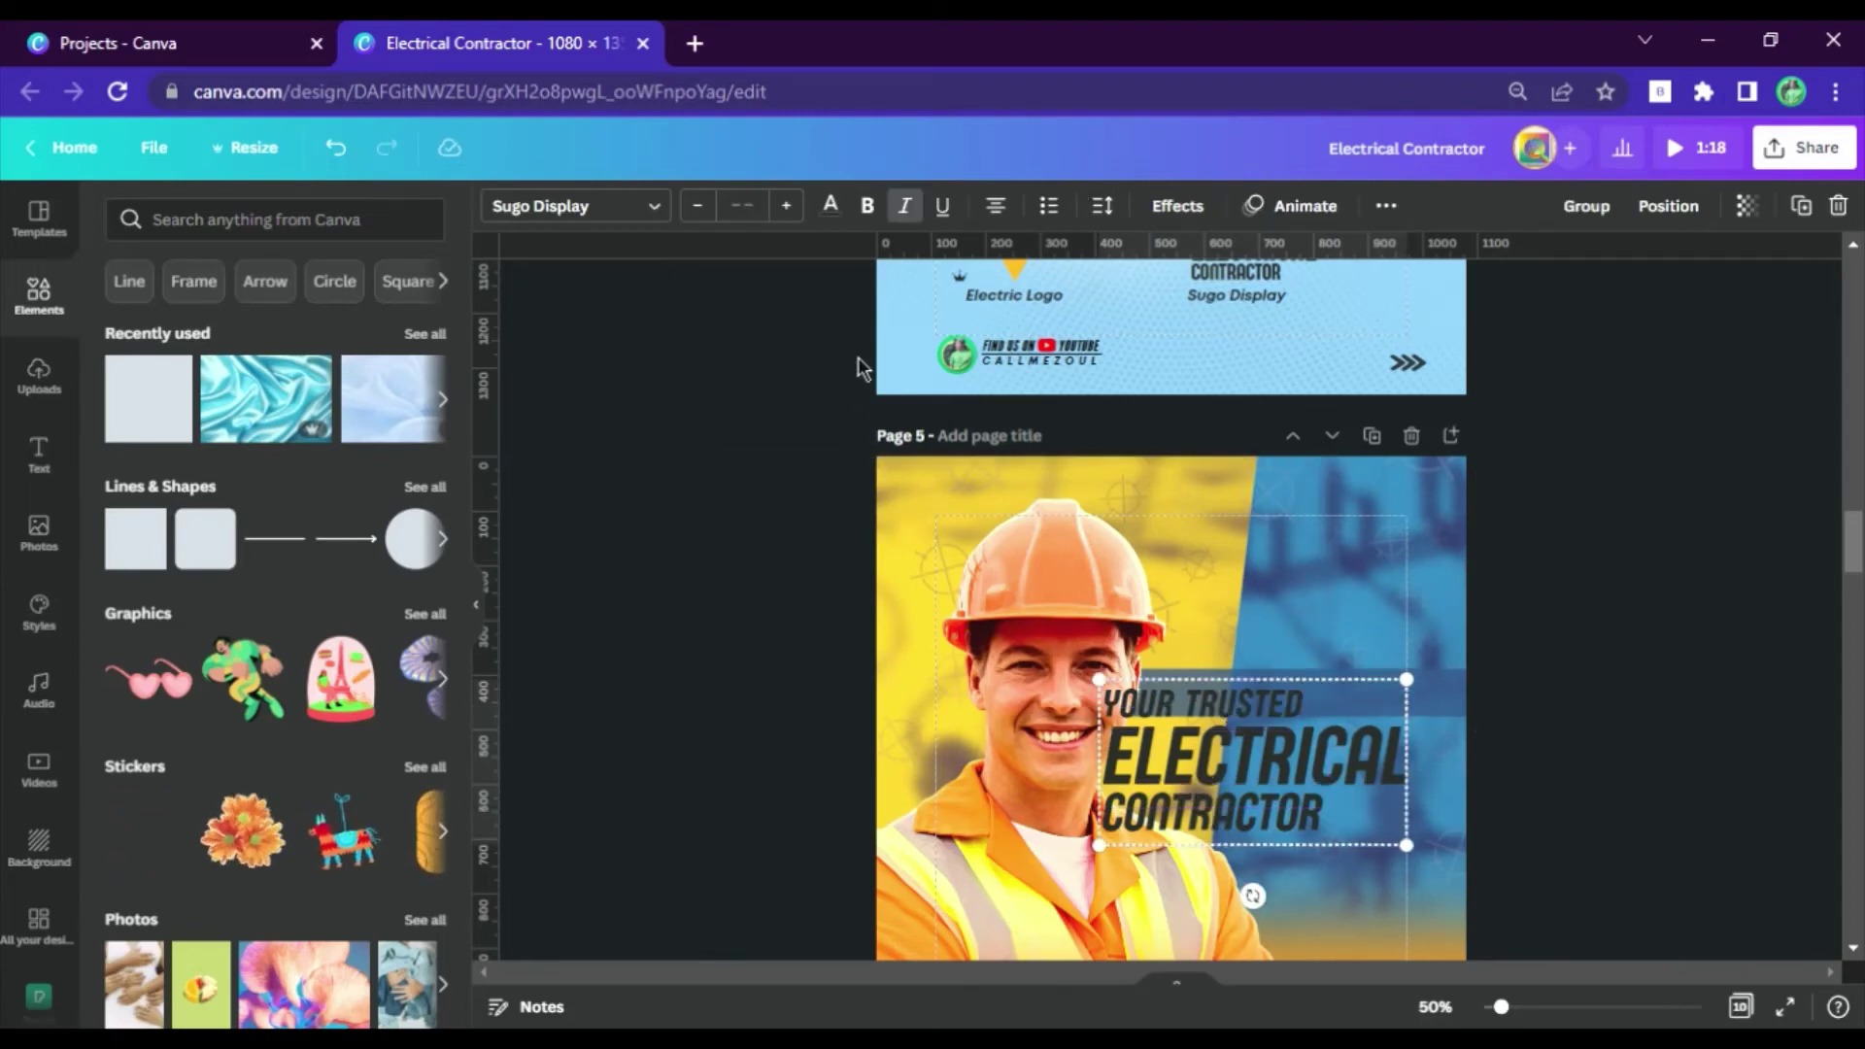
{"action": "left_click", "coordinate": [831, 206]}
{"action": "left_click", "coordinate": [136, 692]}
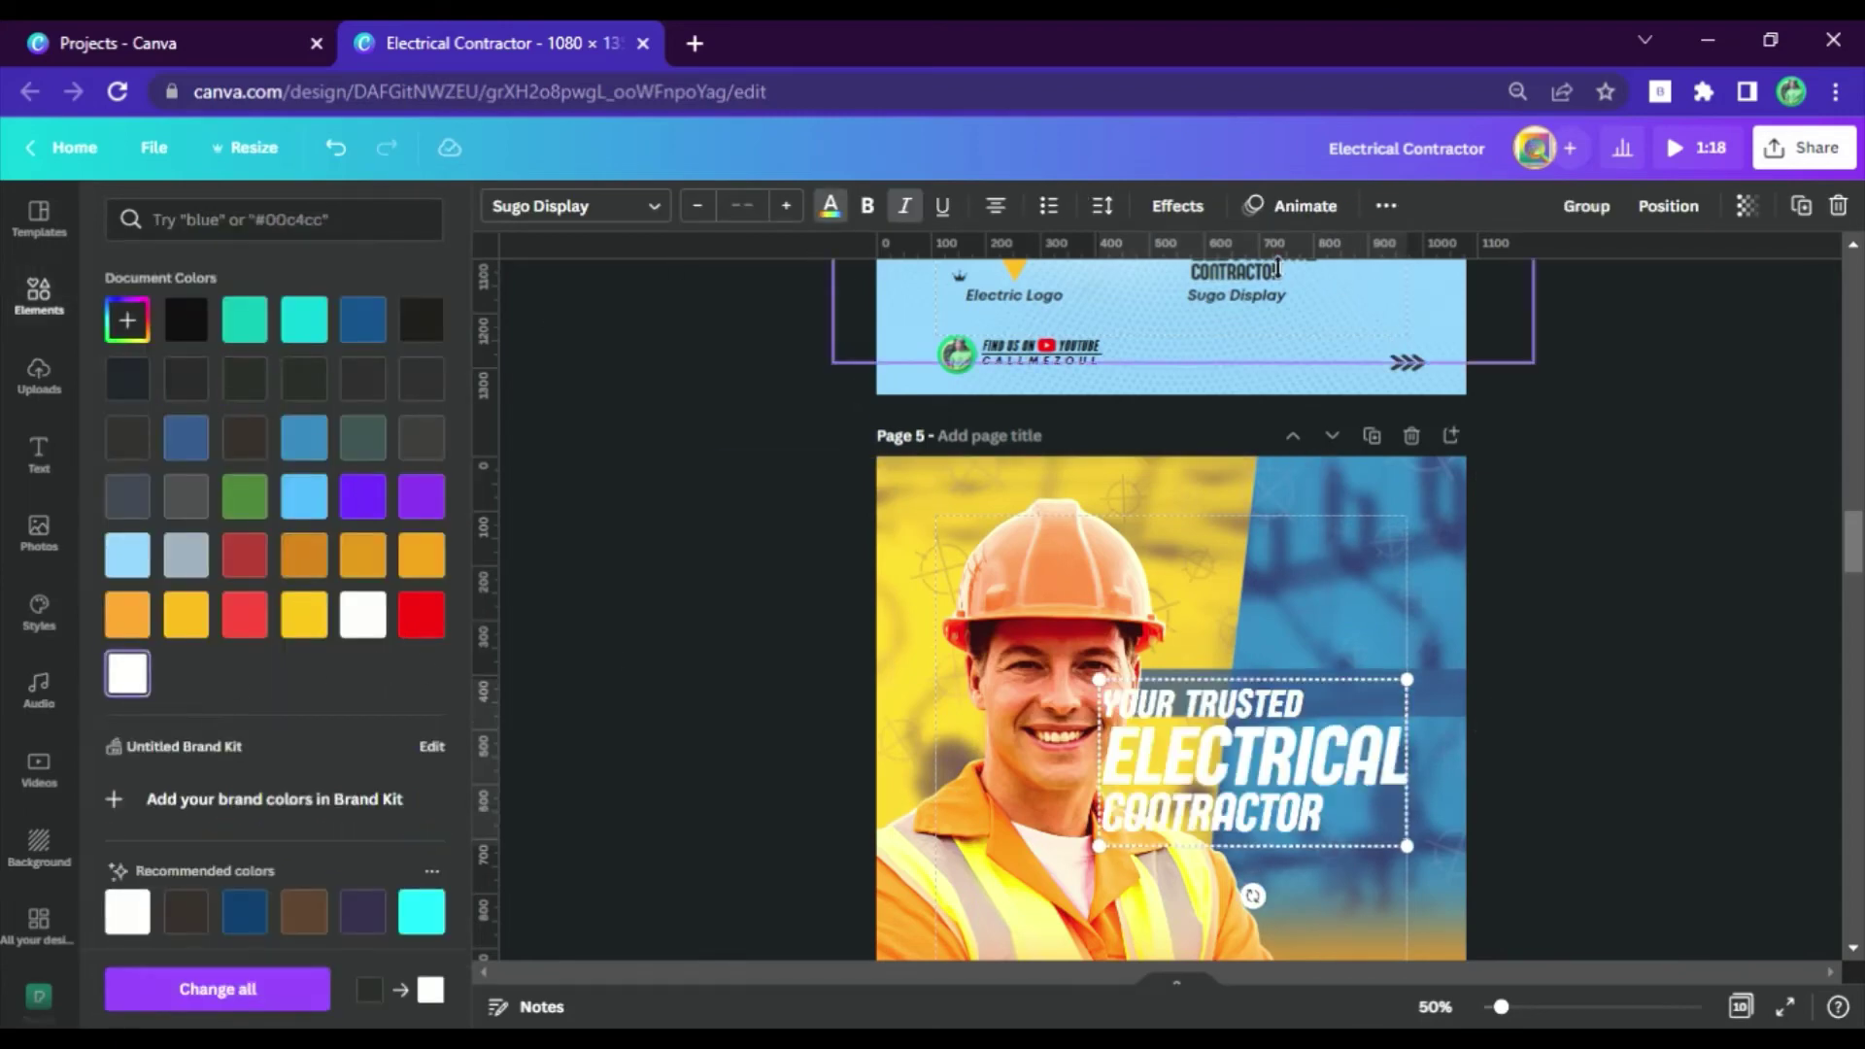
{"action": "left_click", "coordinate": [1177, 206]}
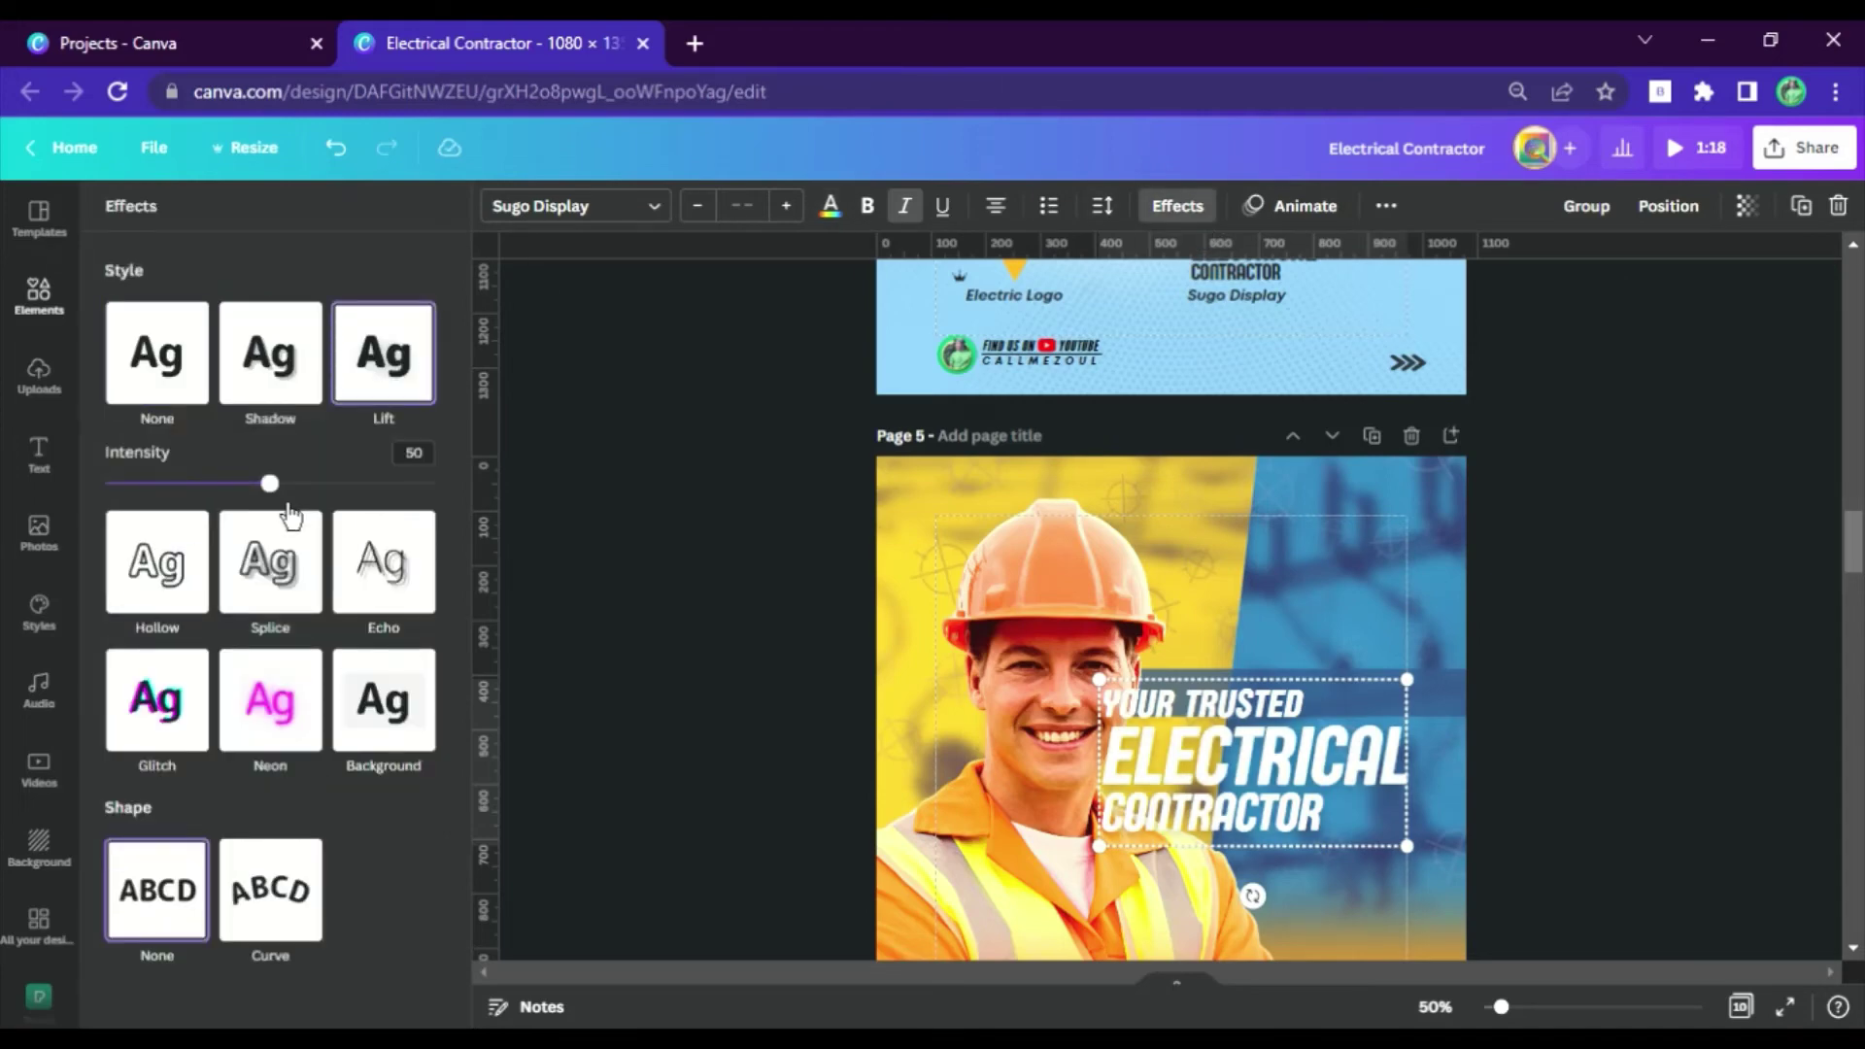
{"action": "left_click_drag", "start_coordinate": [270, 483], "coordinate": [385, 483]}
{"action": "left_click", "coordinate": [1521, 715]}
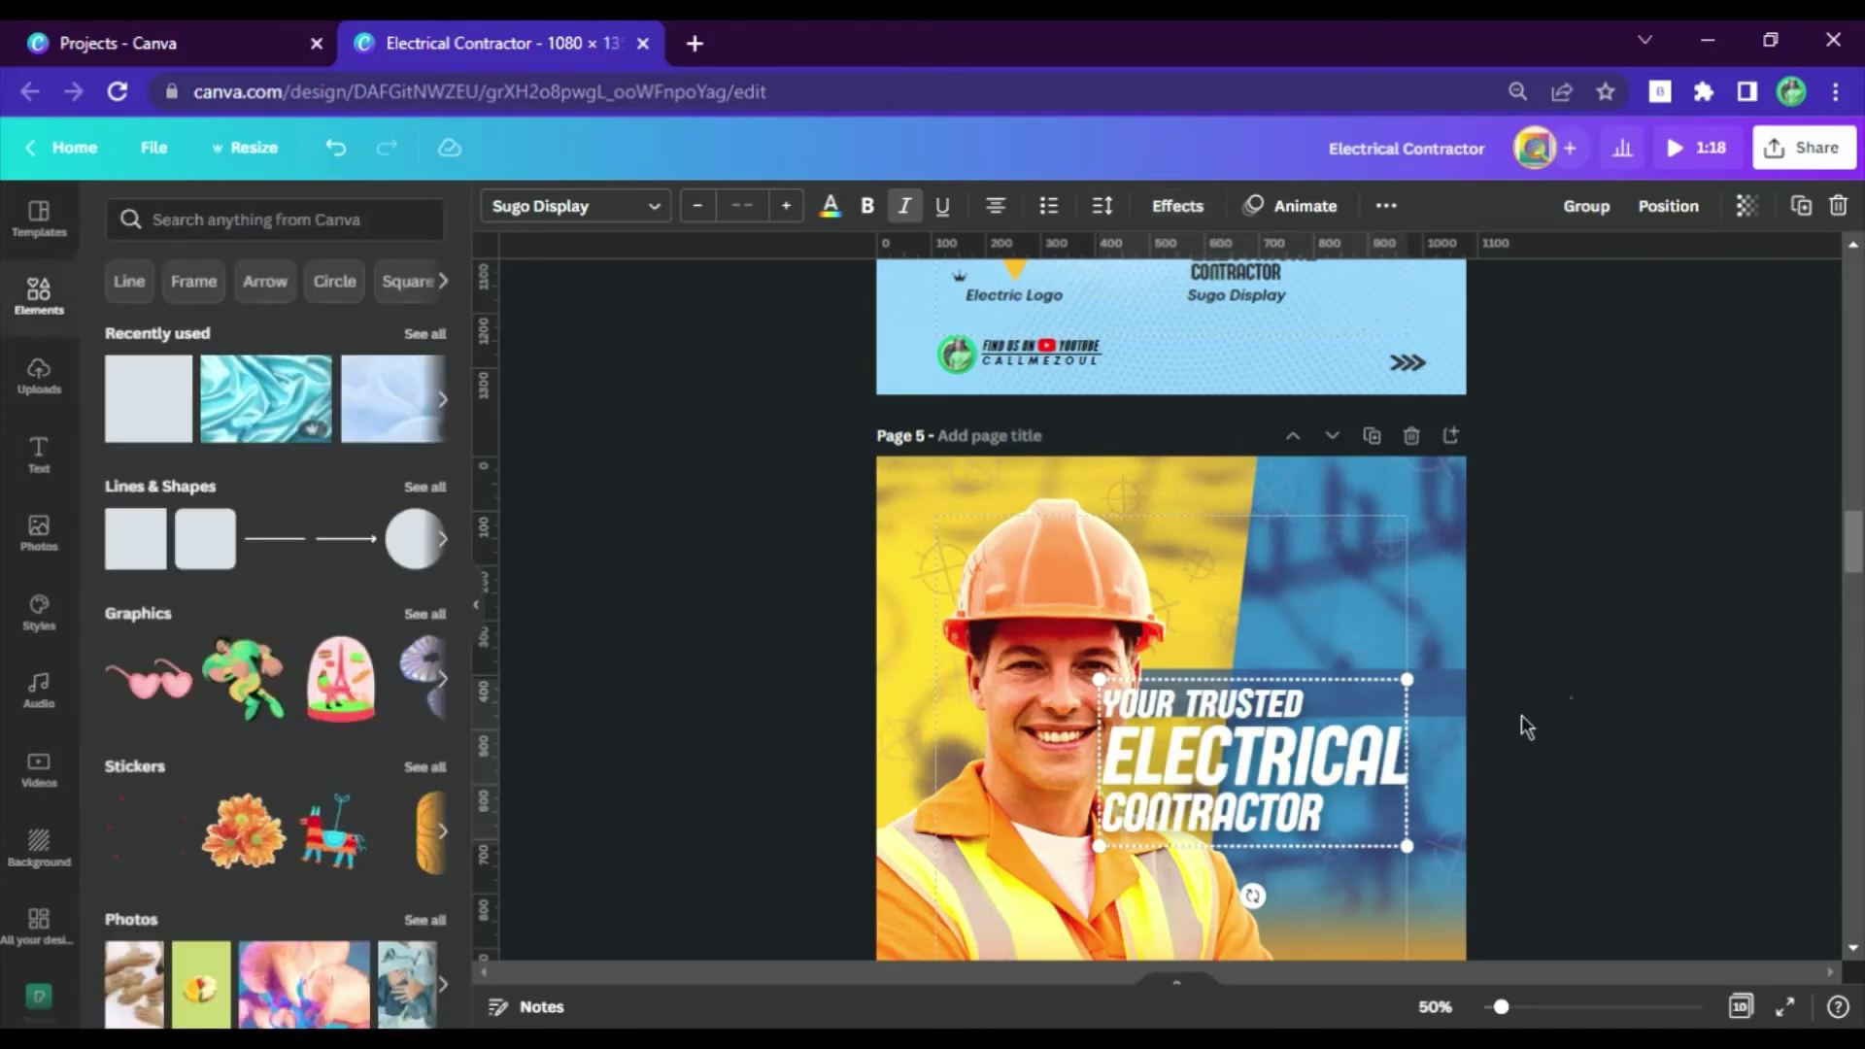
Colour the YOUR TRUSTED line golden yellow and move it onto the blue bar near the right margin.
{"action": "left_click", "coordinate": [1259, 692]}
{"action": "left_click", "coordinate": [831, 205]}
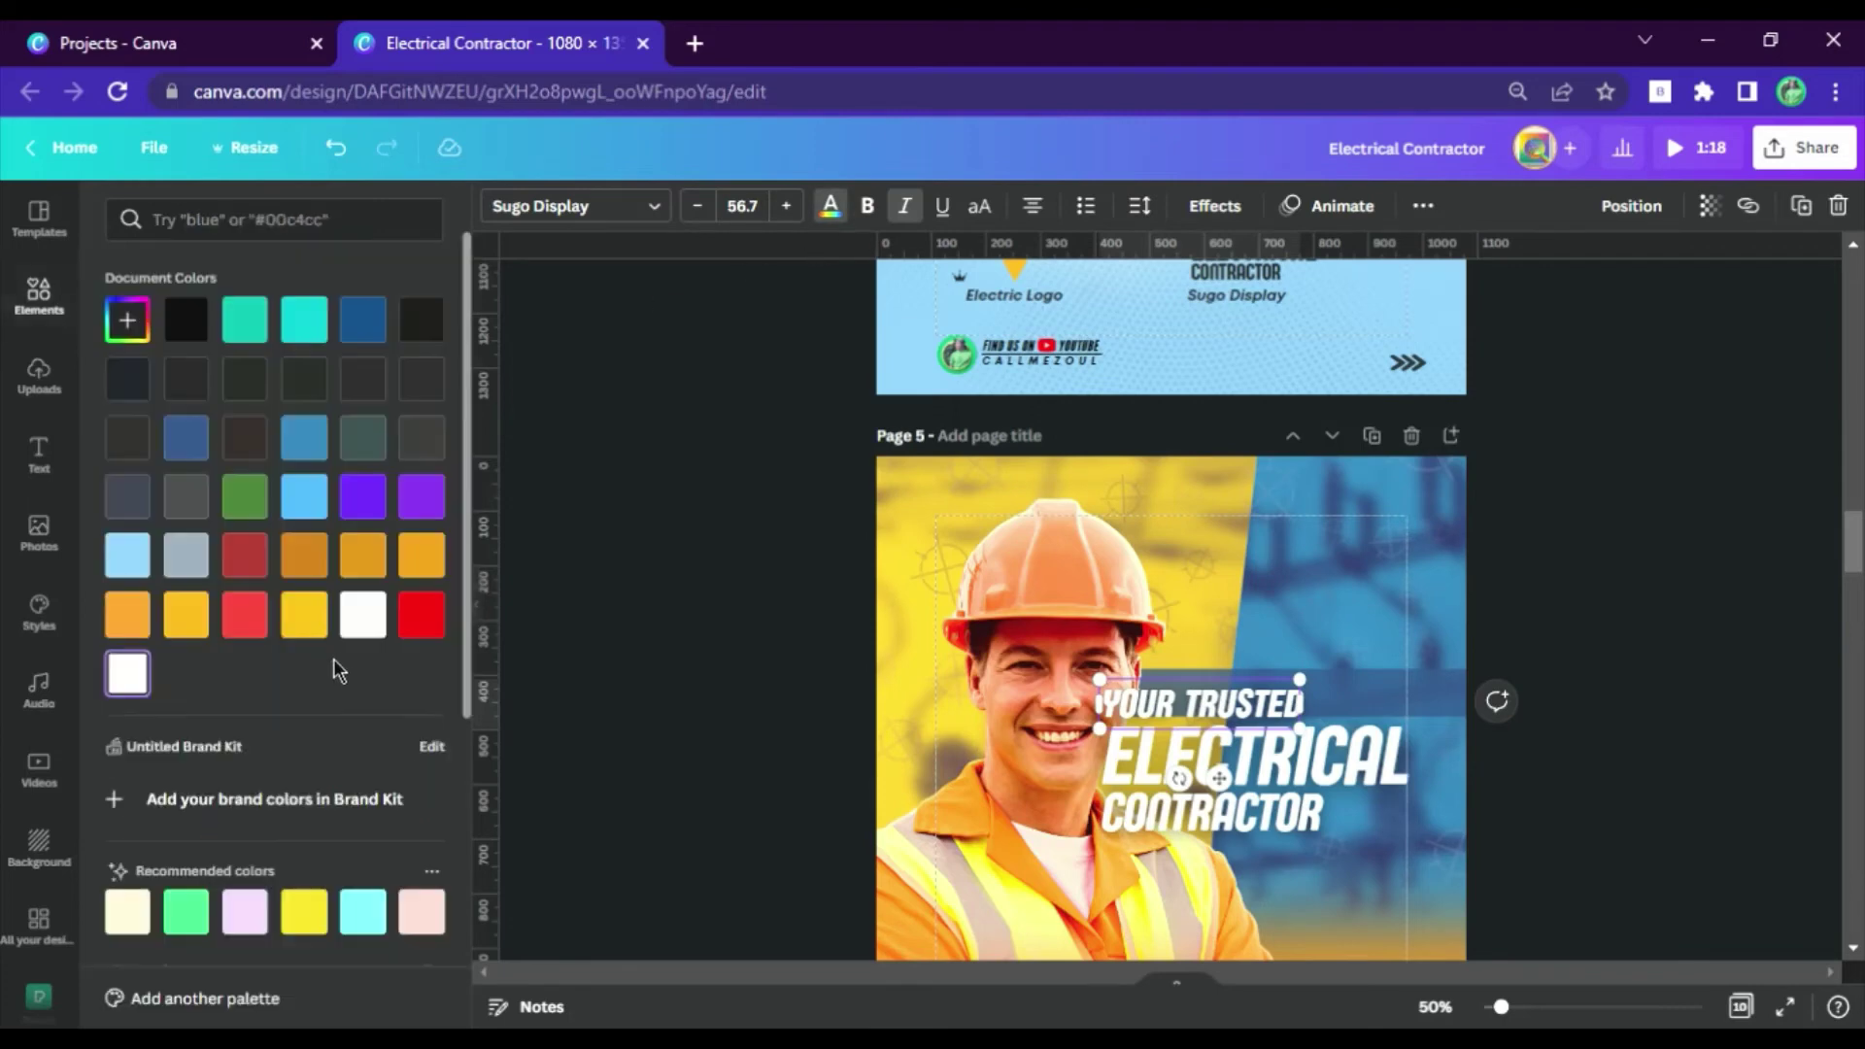
{"action": "left_click", "coordinate": [188, 622]}
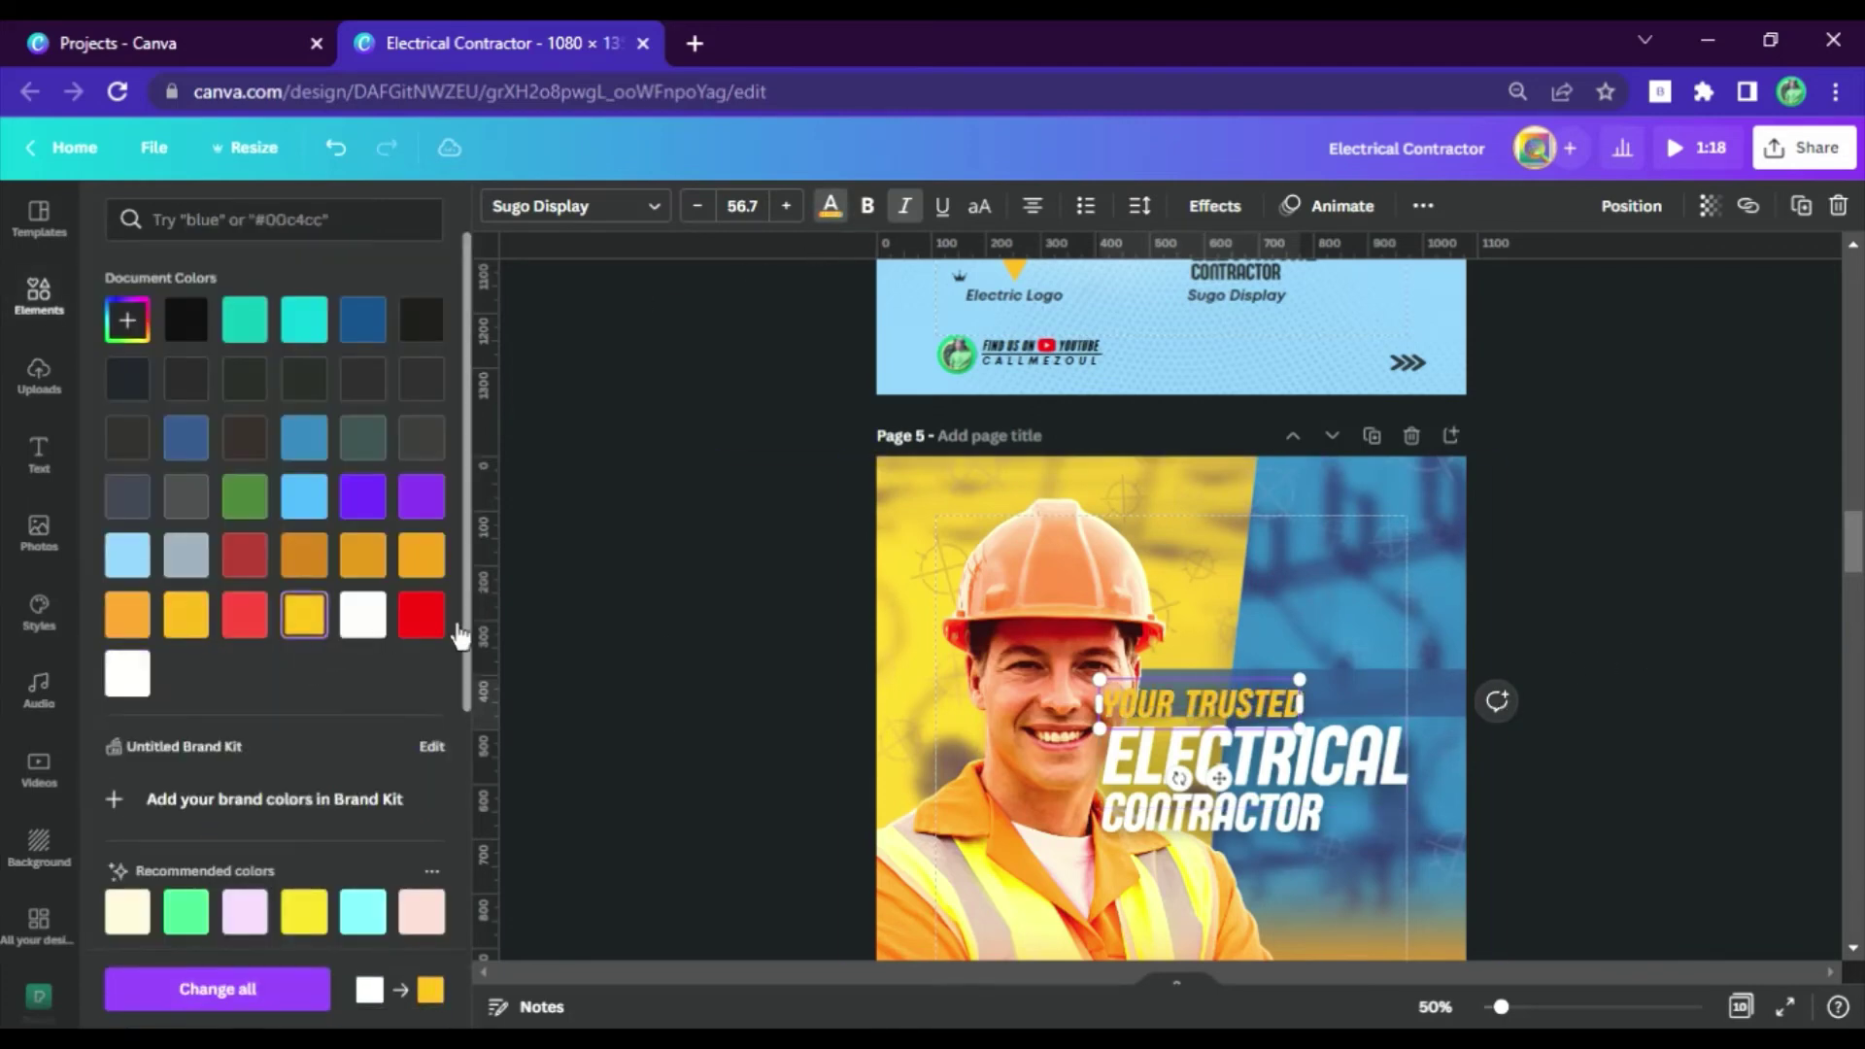
{"action": "left_click_drag", "start_coordinate": [1222, 723], "coordinate": [1334, 714]}
Send the ELECTRICAL line backward and align the CONTRACTOR line below it with the right margin.
{"action": "left_click", "coordinate": [1292, 762]}
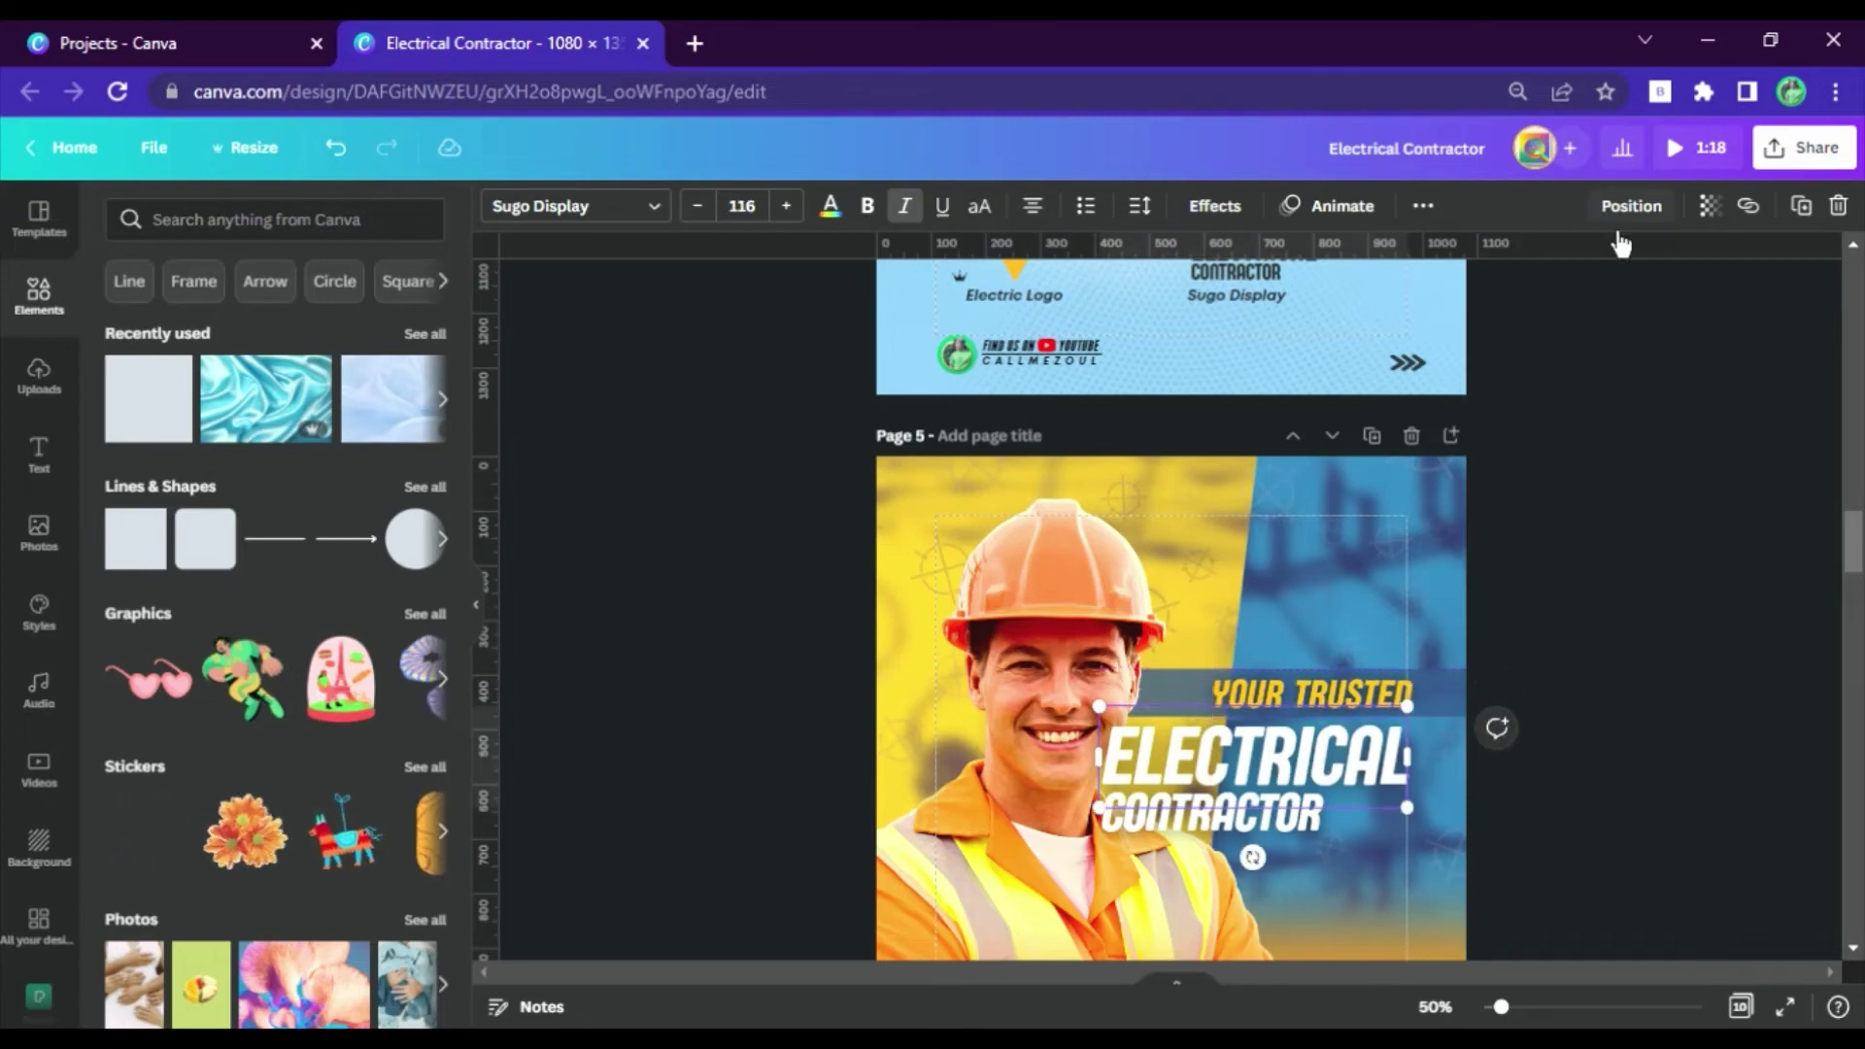
{"action": "left_click", "coordinate": [1632, 206]}
{"action": "left_click", "coordinate": [1509, 297]}
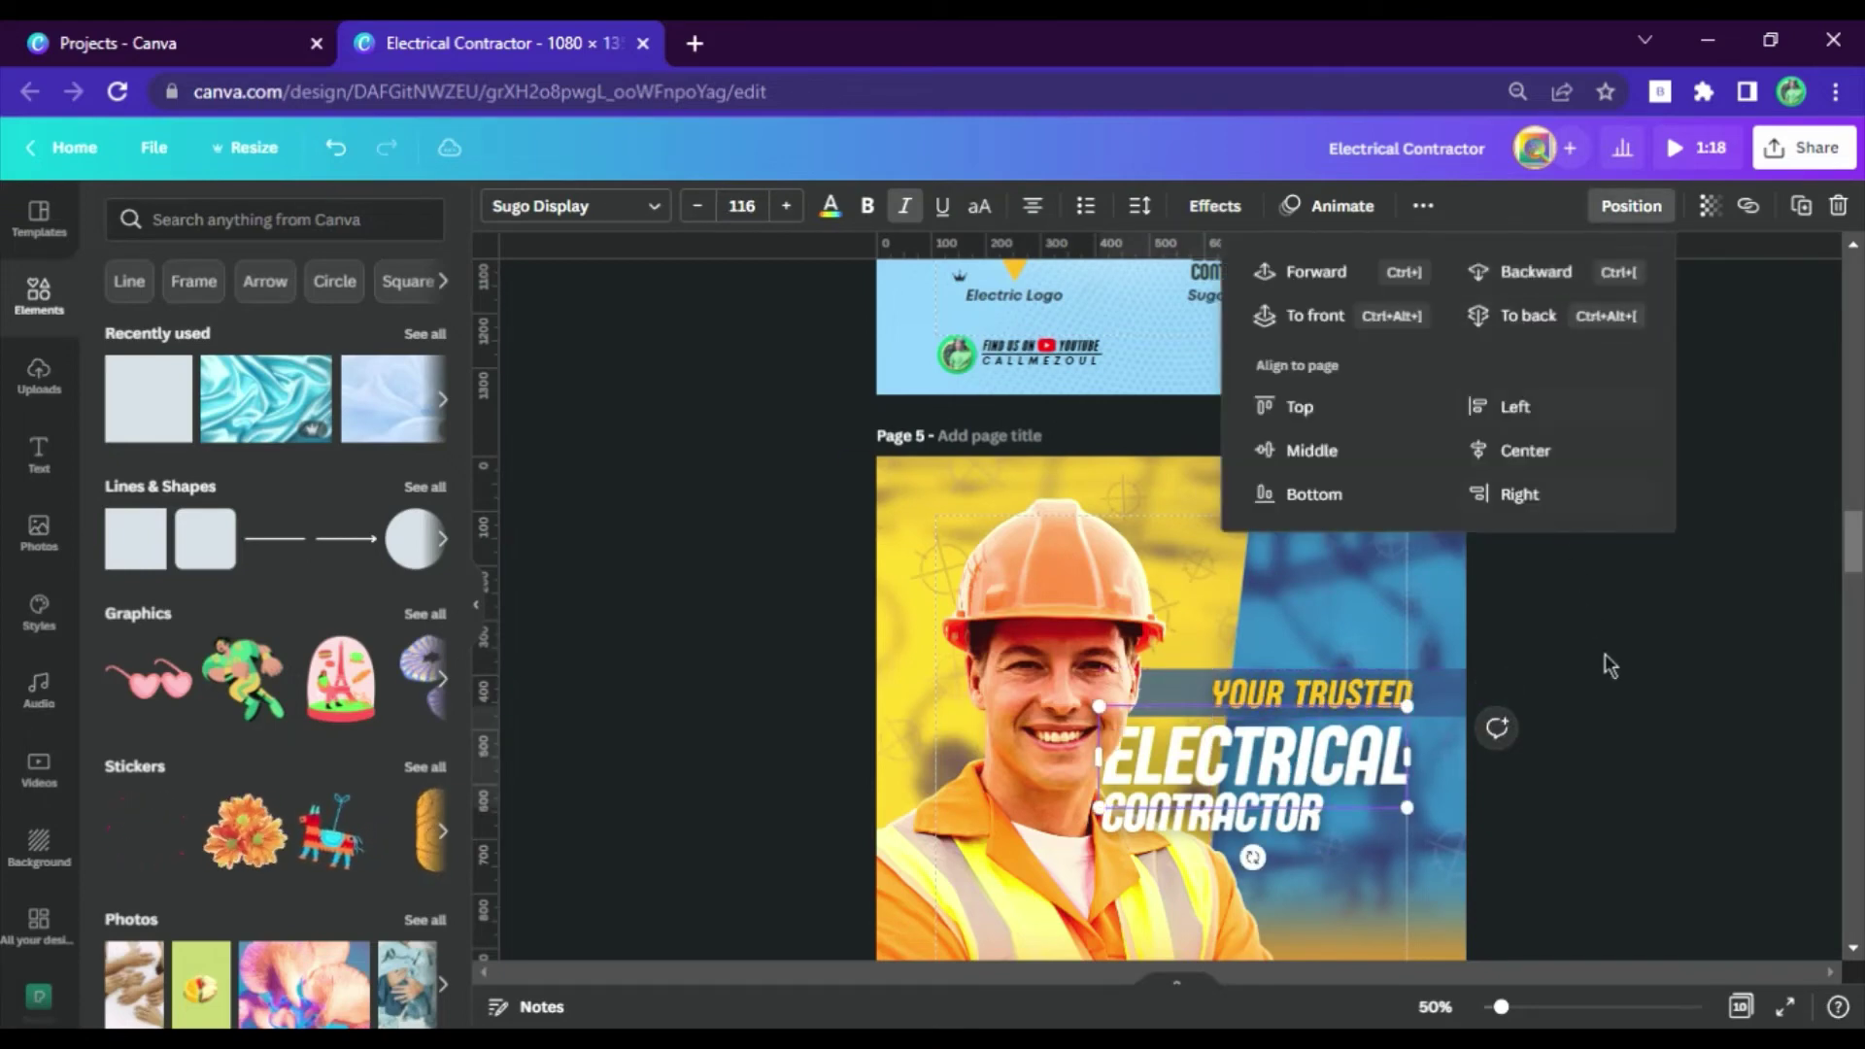
{"action": "left_click", "coordinate": [1292, 824]}
{"action": "left_click_drag", "start_coordinate": [1228, 896], "coordinate": [1339, 930]}
{"action": "left_click", "coordinate": [1712, 507]}
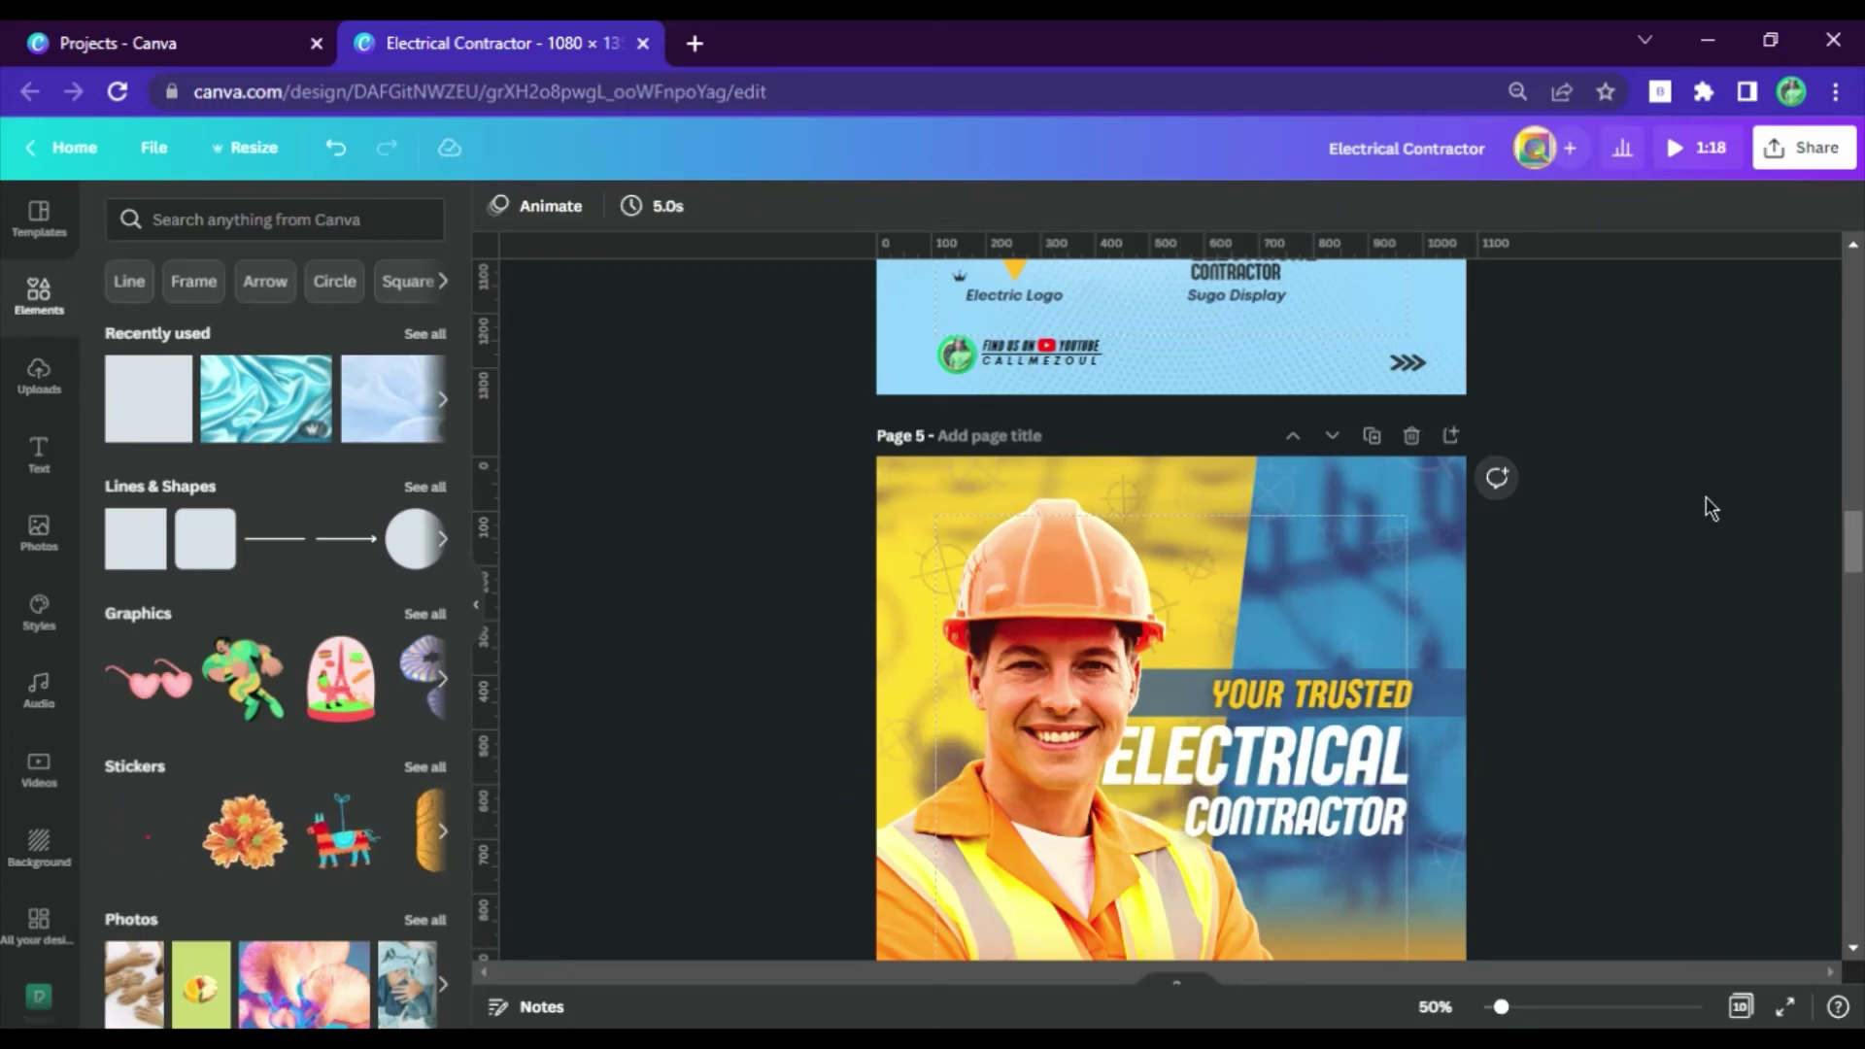
Copy the Electric Logo from page 4 to page 5, enlarging it above the headline over the blue area.
{"action": "scroll", "coordinate": [1215, 476], "scroll_direction": "up", "scroll_amount": 3}
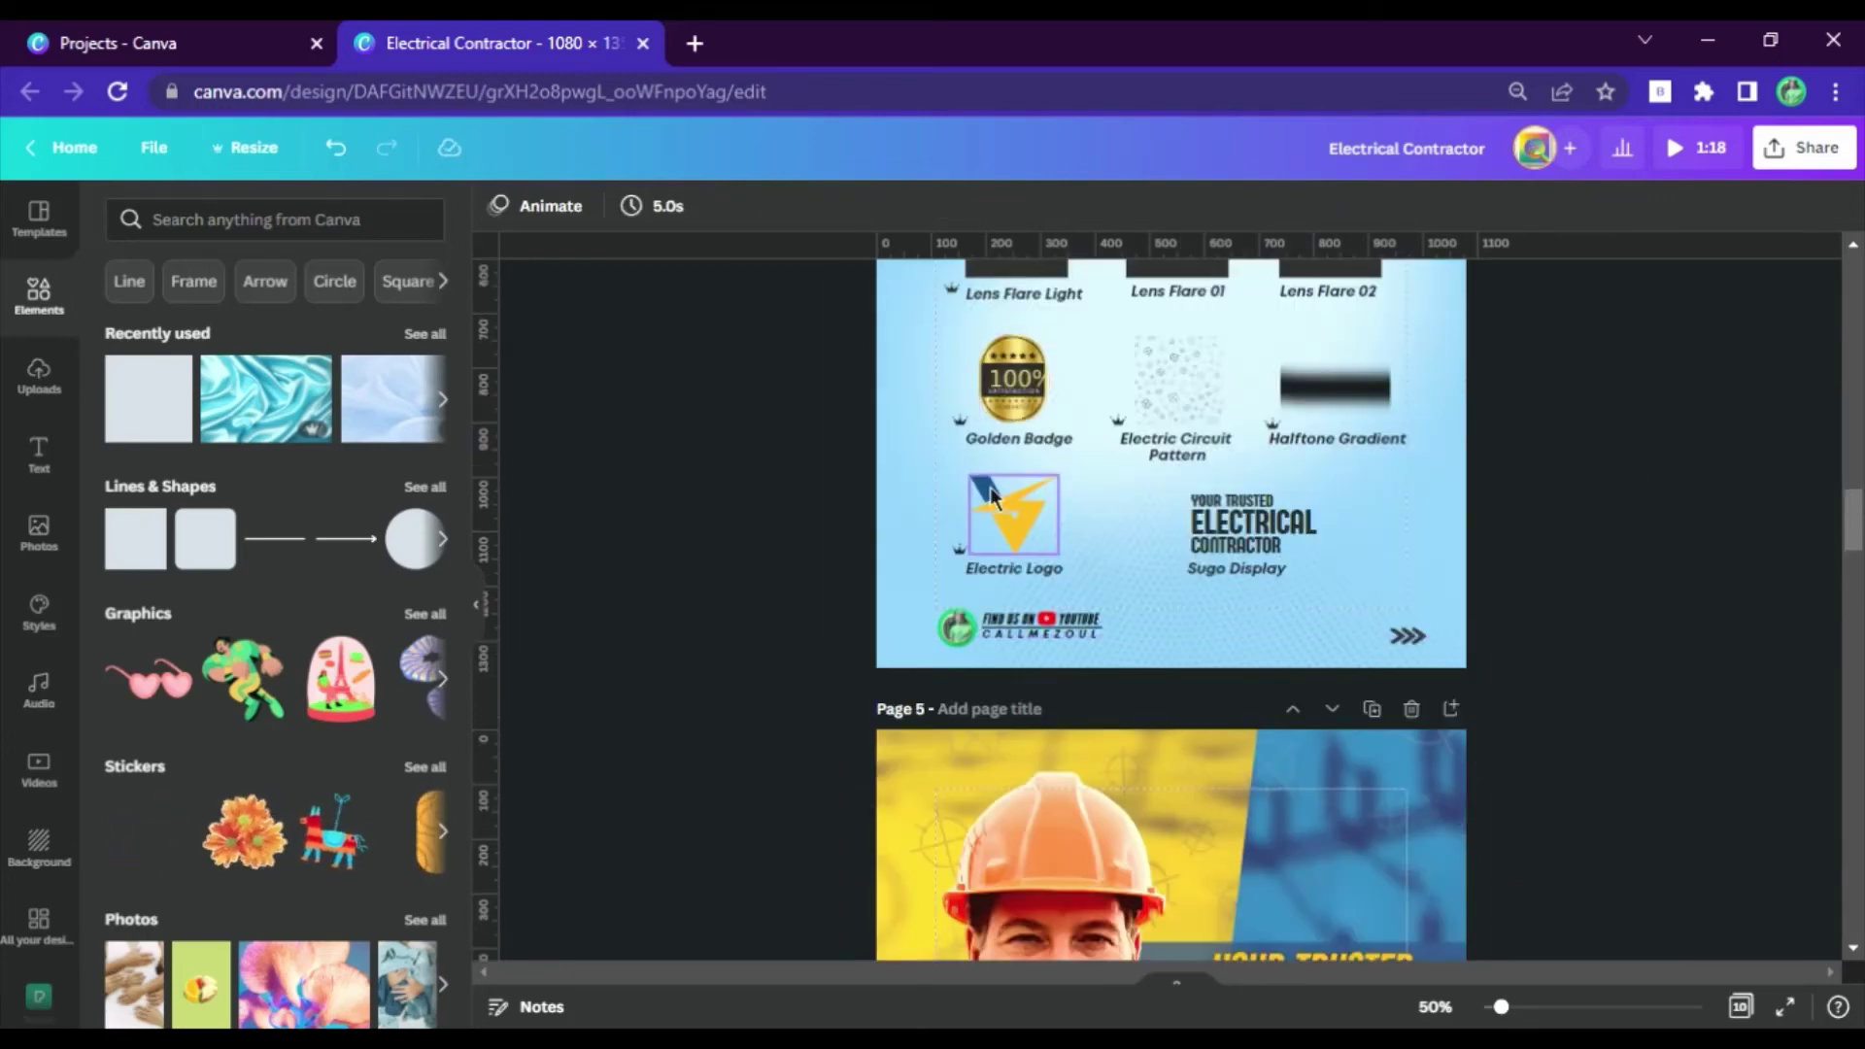
{"action": "left_click", "coordinate": [1010, 486]}
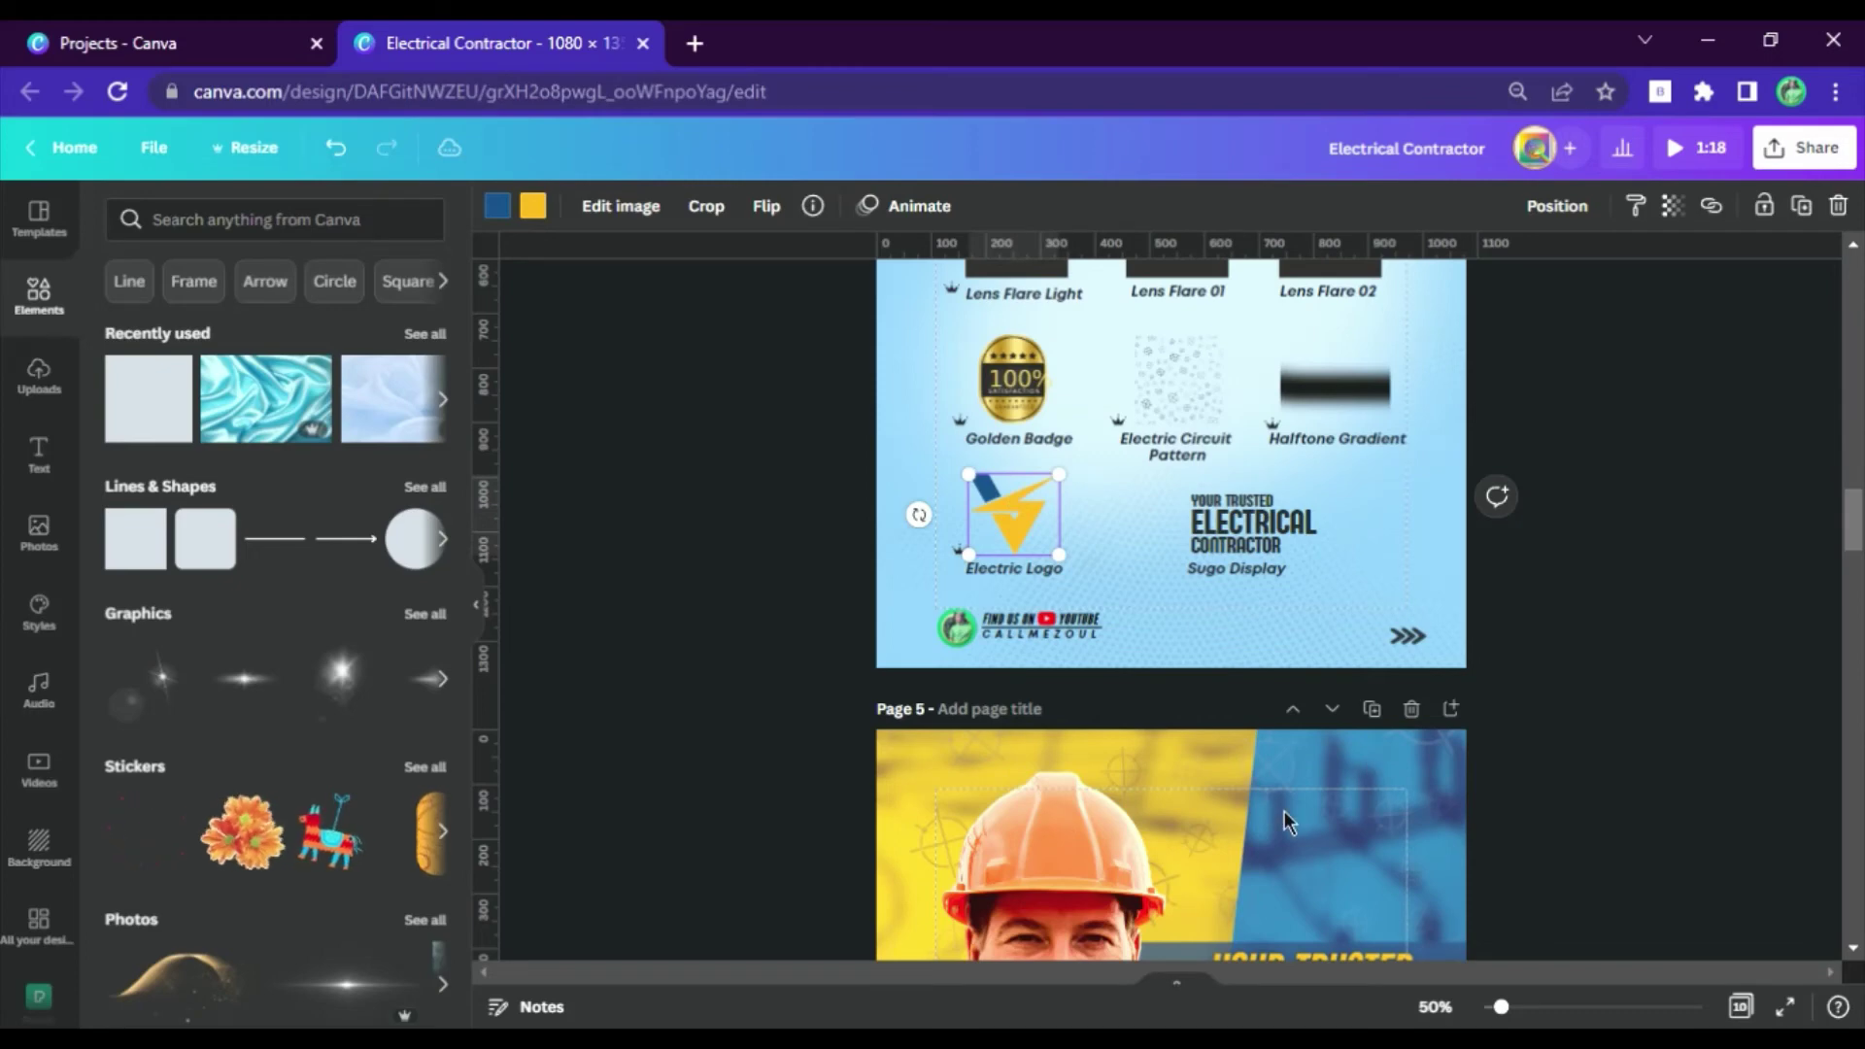
{"action": "left_click", "coordinate": [1284, 812]}
{"action": "scroll", "coordinate": [1285, 812], "scroll_direction": "down", "scroll_amount": 3}
{"action": "key", "text": "ctrl+v"}
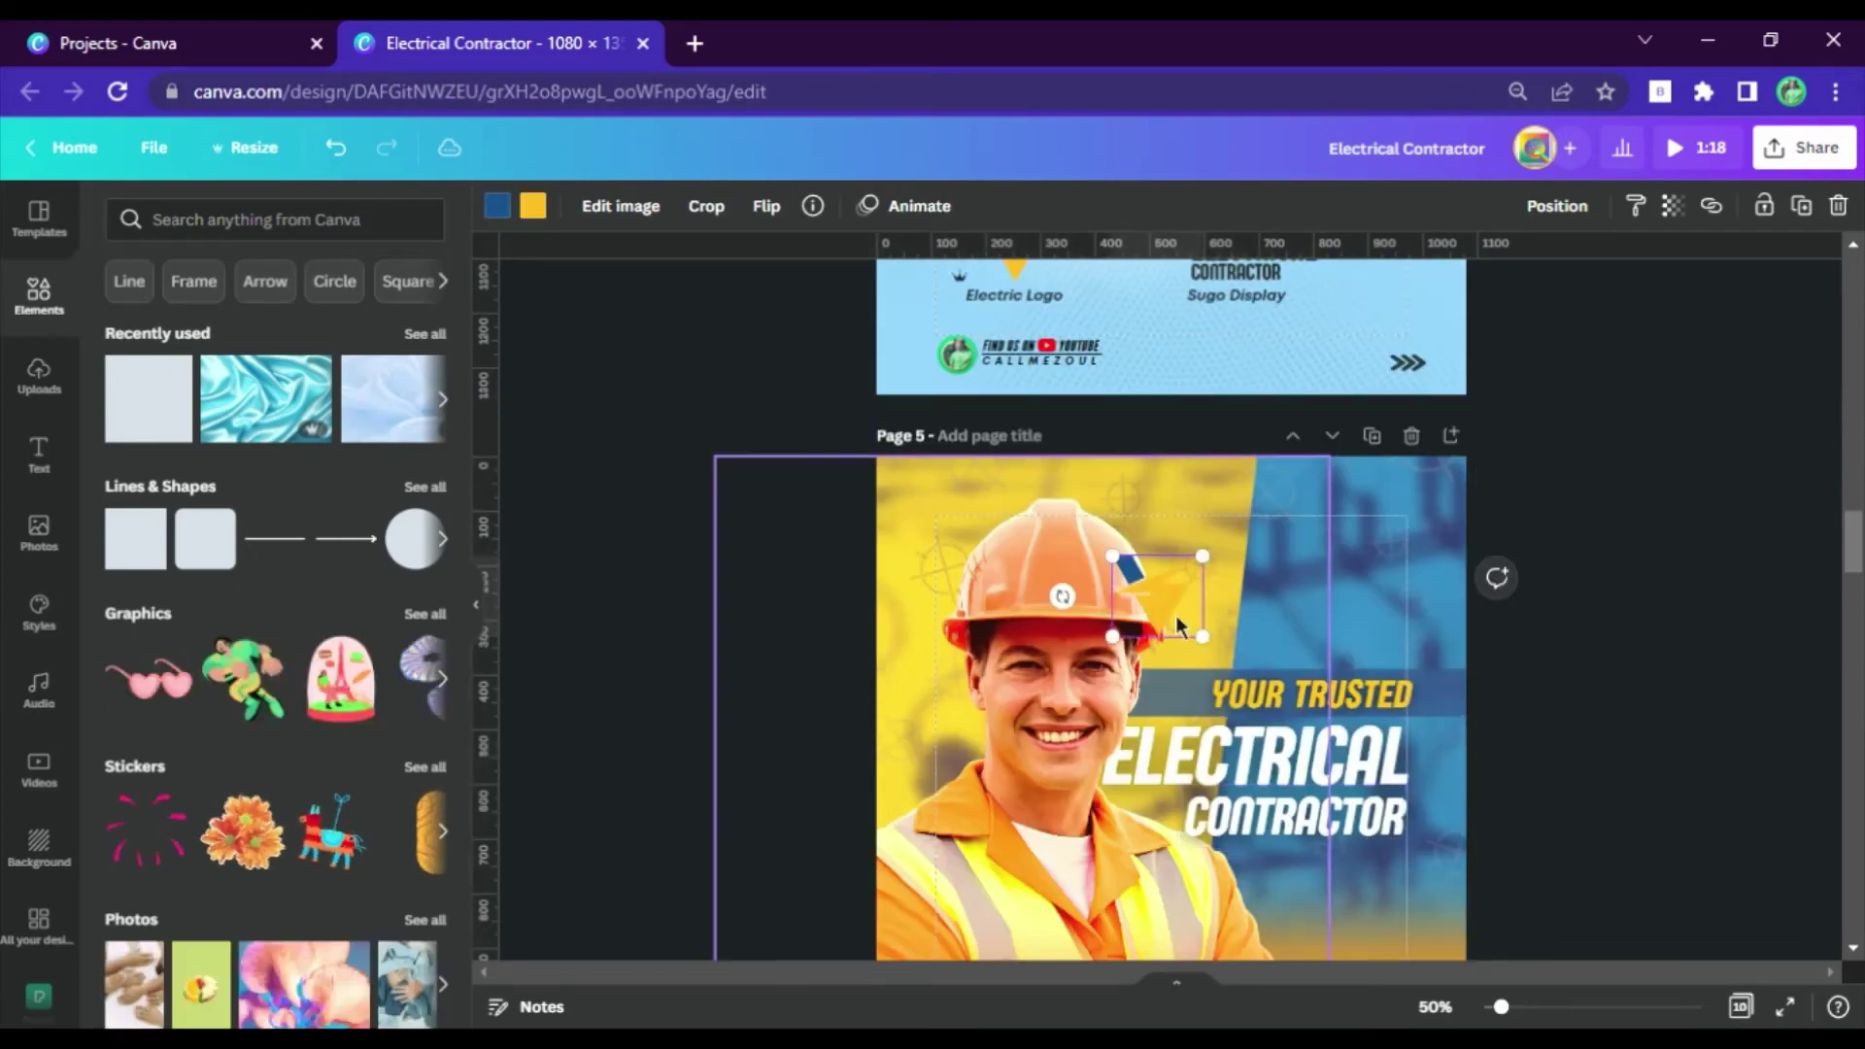
{"action": "left_click_drag", "start_coordinate": [1204, 637], "coordinate": [1307, 583]}
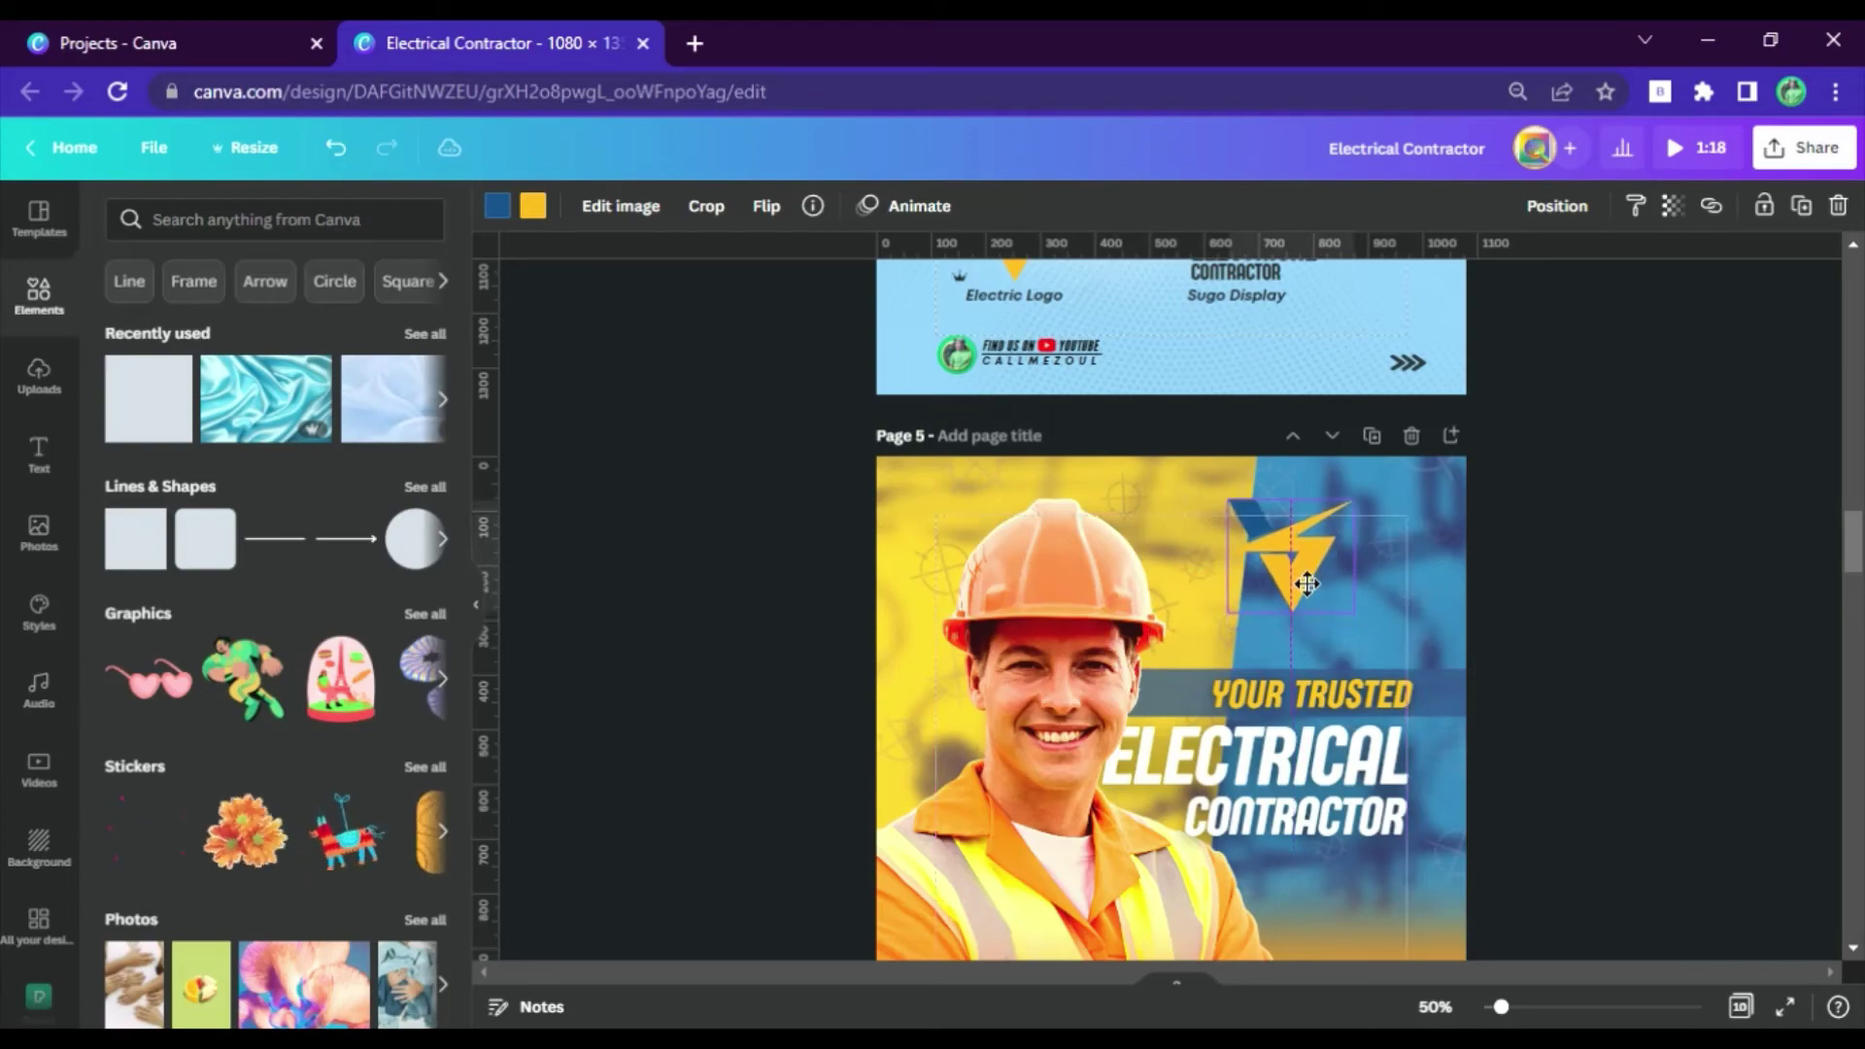
{"action": "left_click", "coordinate": [1599, 603]}
Copy the SERVICES OFFERED heading, services list, call line and website text from page 3 onto page 5.
{"action": "scroll", "coordinate": [1477, 559], "scroll_direction": "down", "scroll_amount": 5}
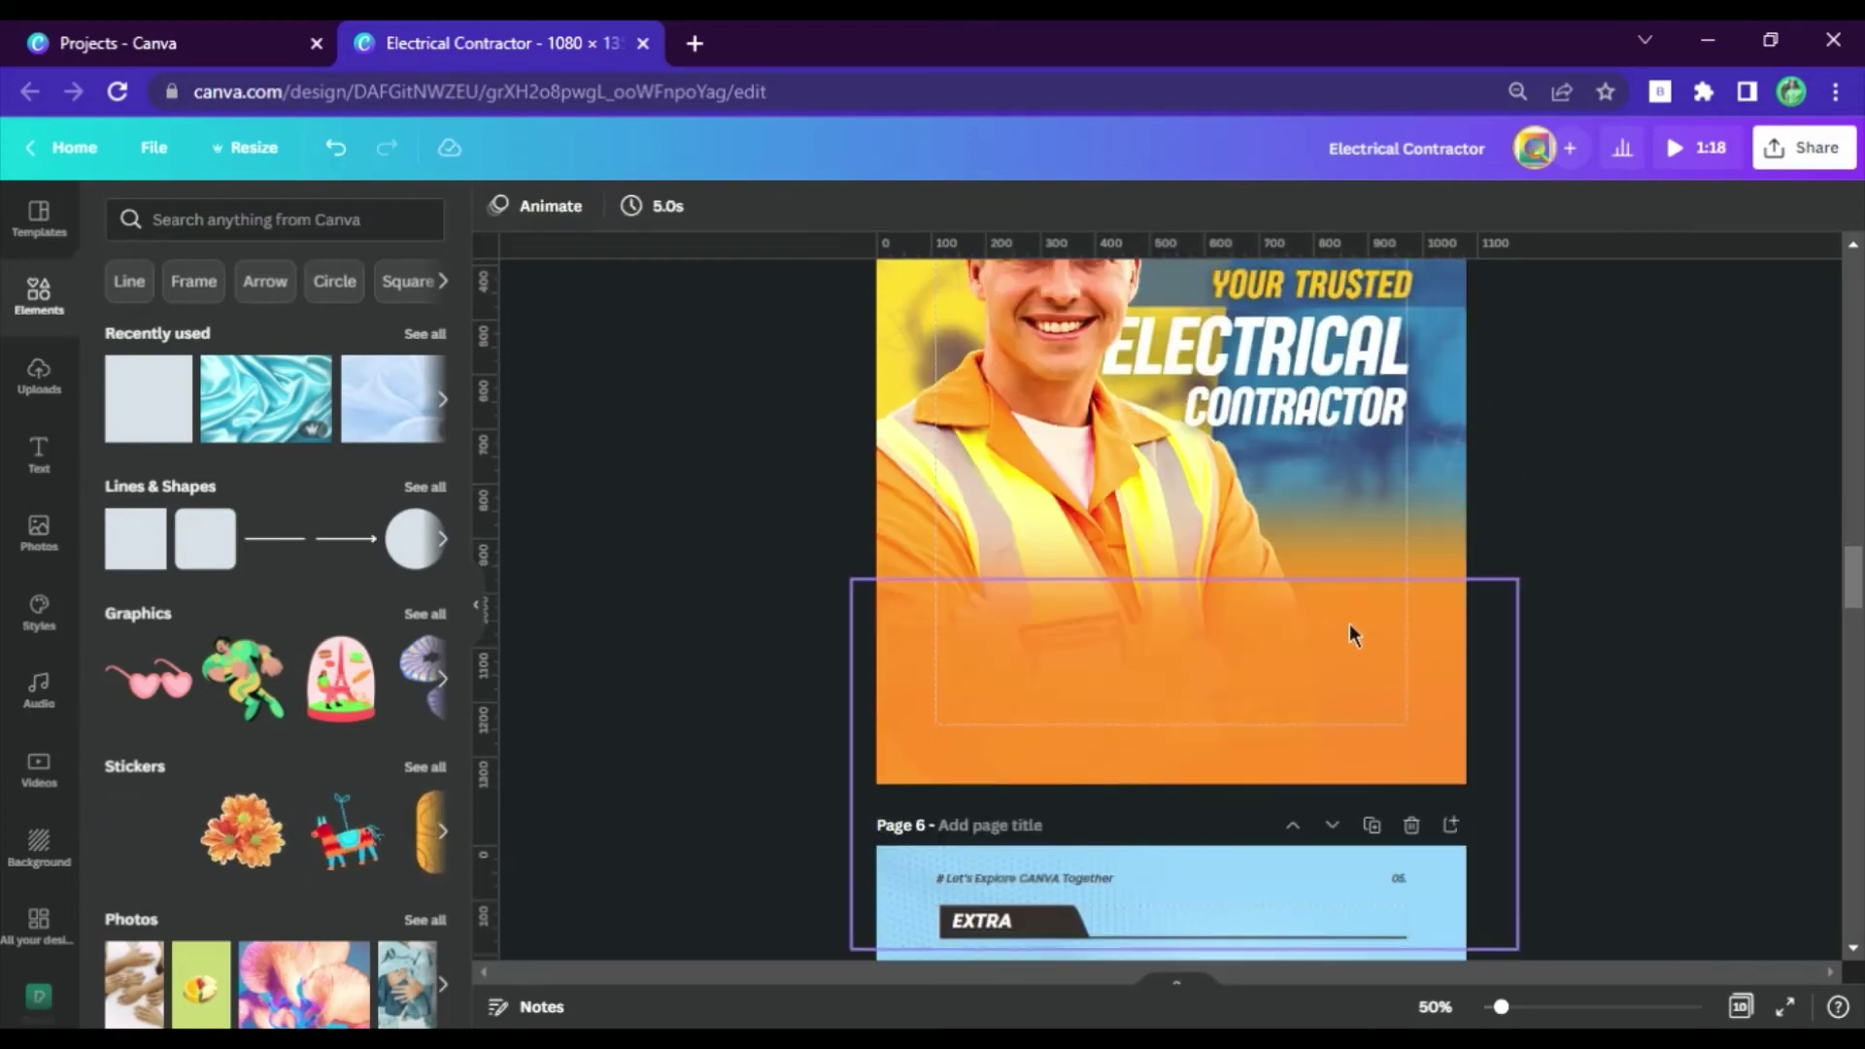
{"action": "scroll", "coordinate": [1417, 612], "scroll_direction": "up", "scroll_amount": 9}
{"action": "scroll", "coordinate": [1414, 593], "scroll_direction": "up", "scroll_amount": 5}
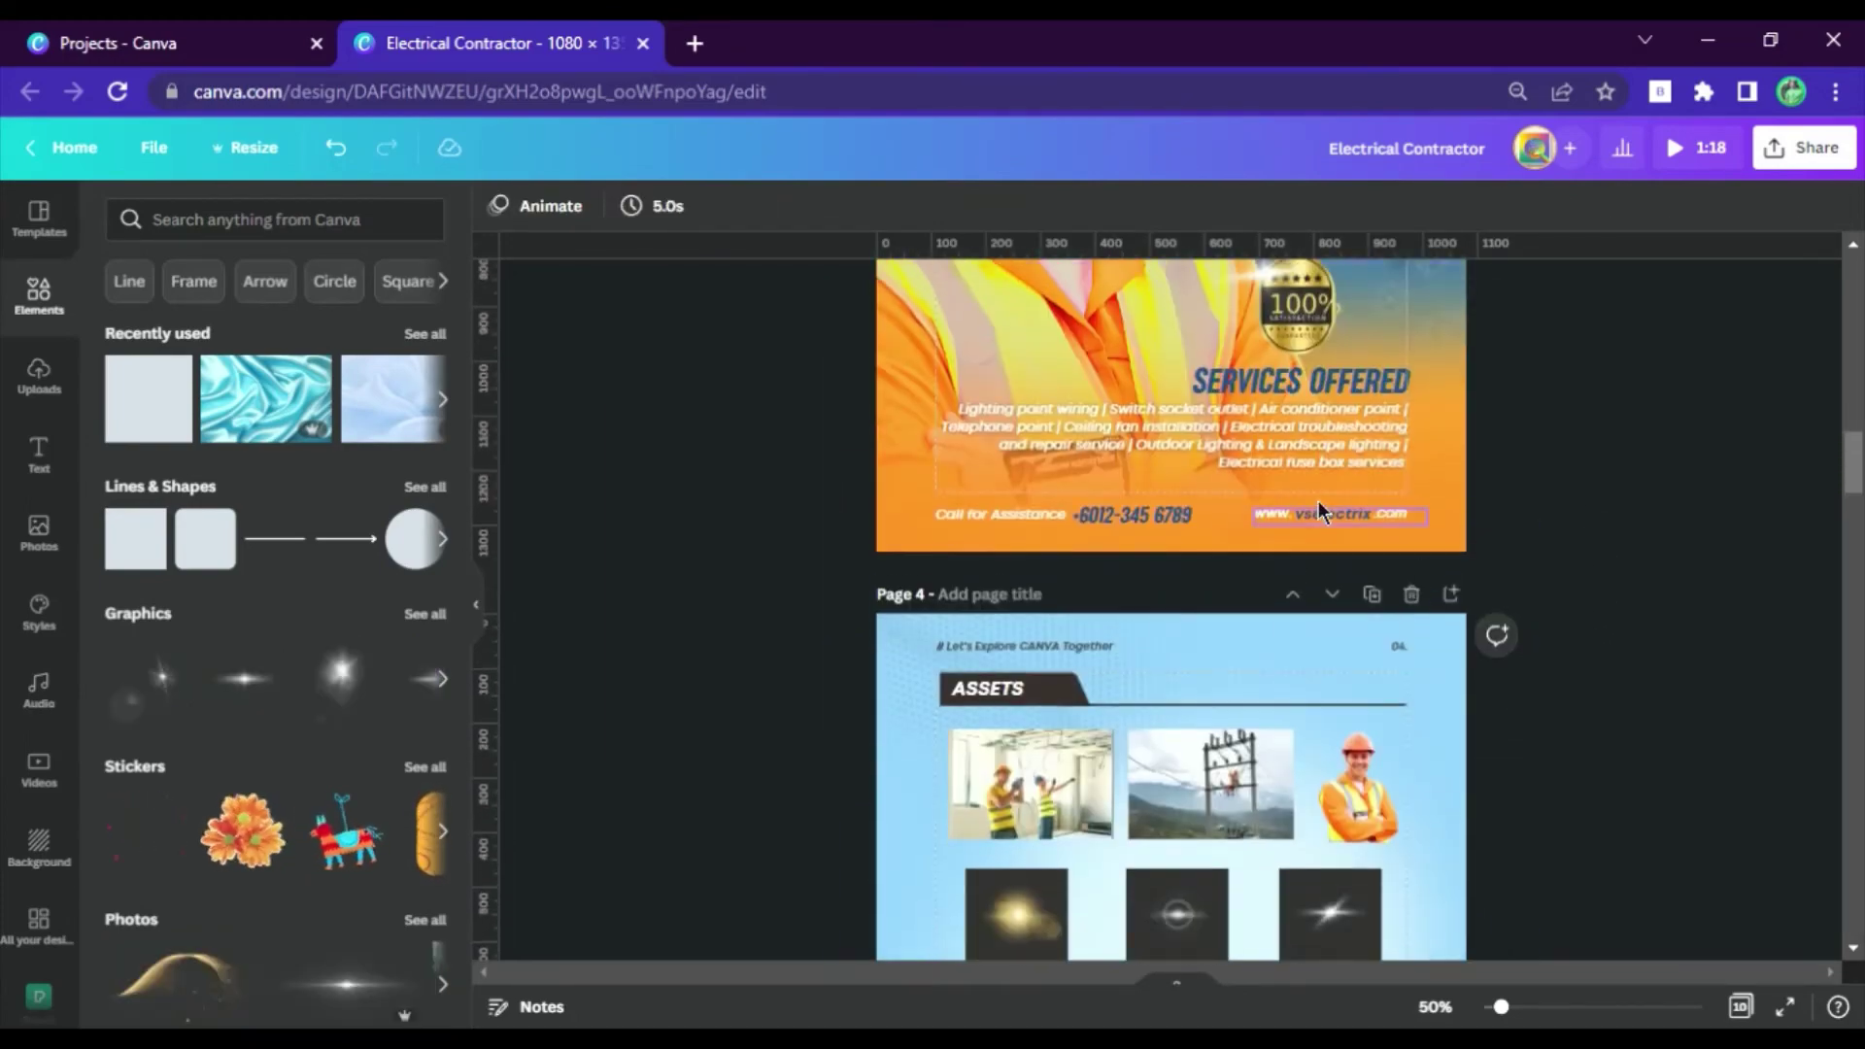
{"action": "left_click", "coordinate": [1332, 380]}
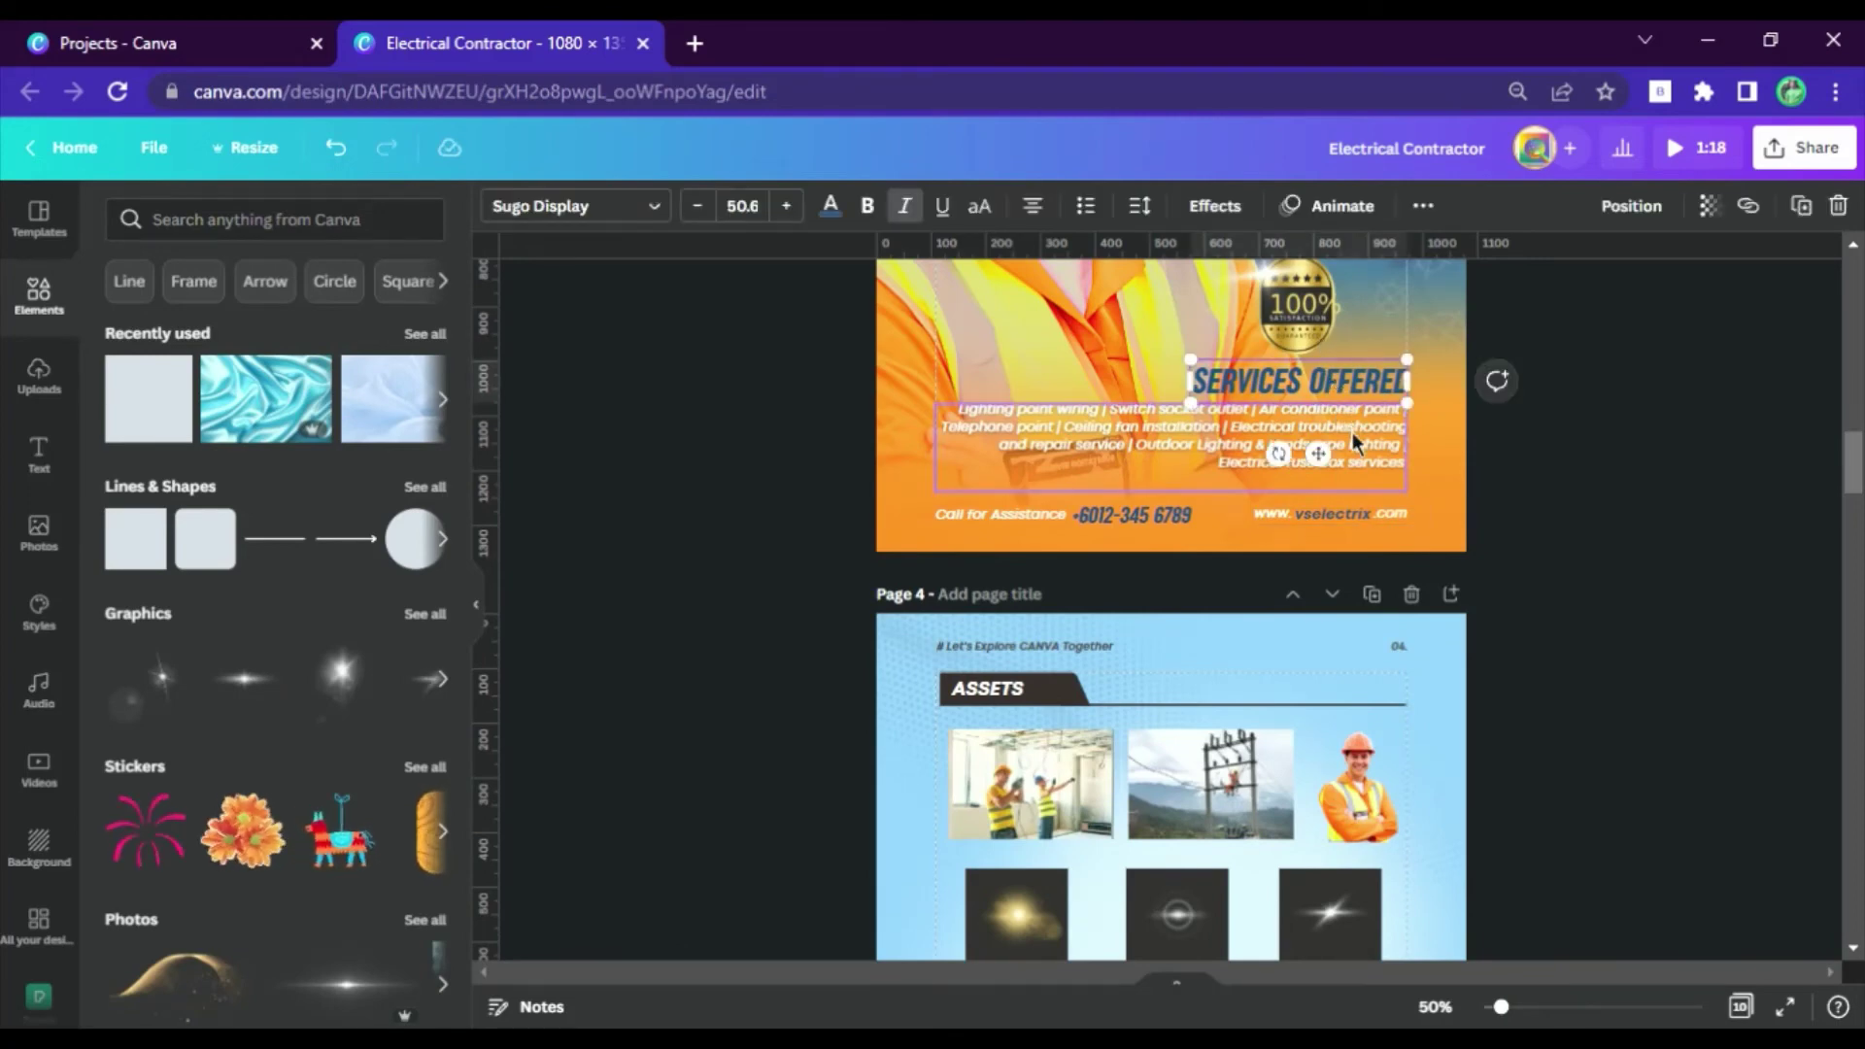
{"action": "left_click", "coordinate": [1057, 510], "text": "shift"}
{"action": "left_click", "coordinate": [1157, 517], "text": "shift"}
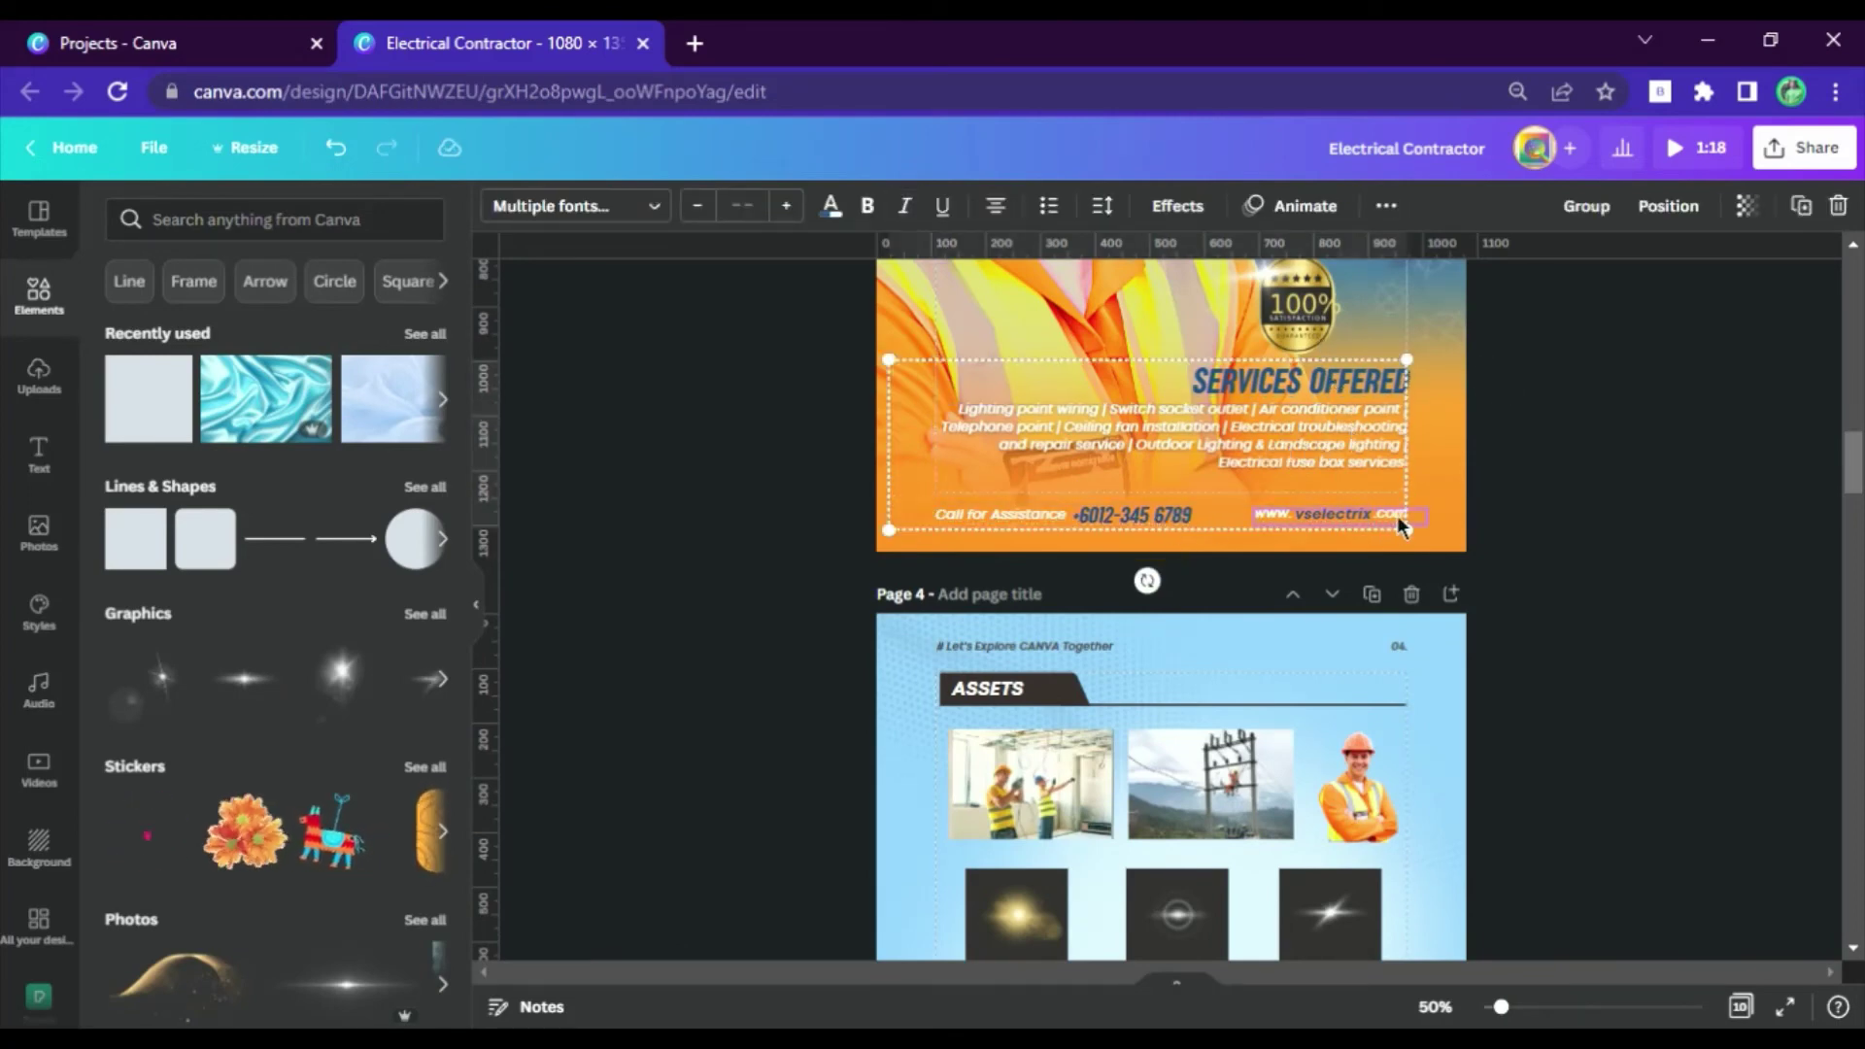
{"action": "left_click", "coordinate": [1397, 515], "text": "shift"}
{"action": "scroll", "coordinate": [1477, 554], "scroll_direction": "down", "scroll_amount": 12}
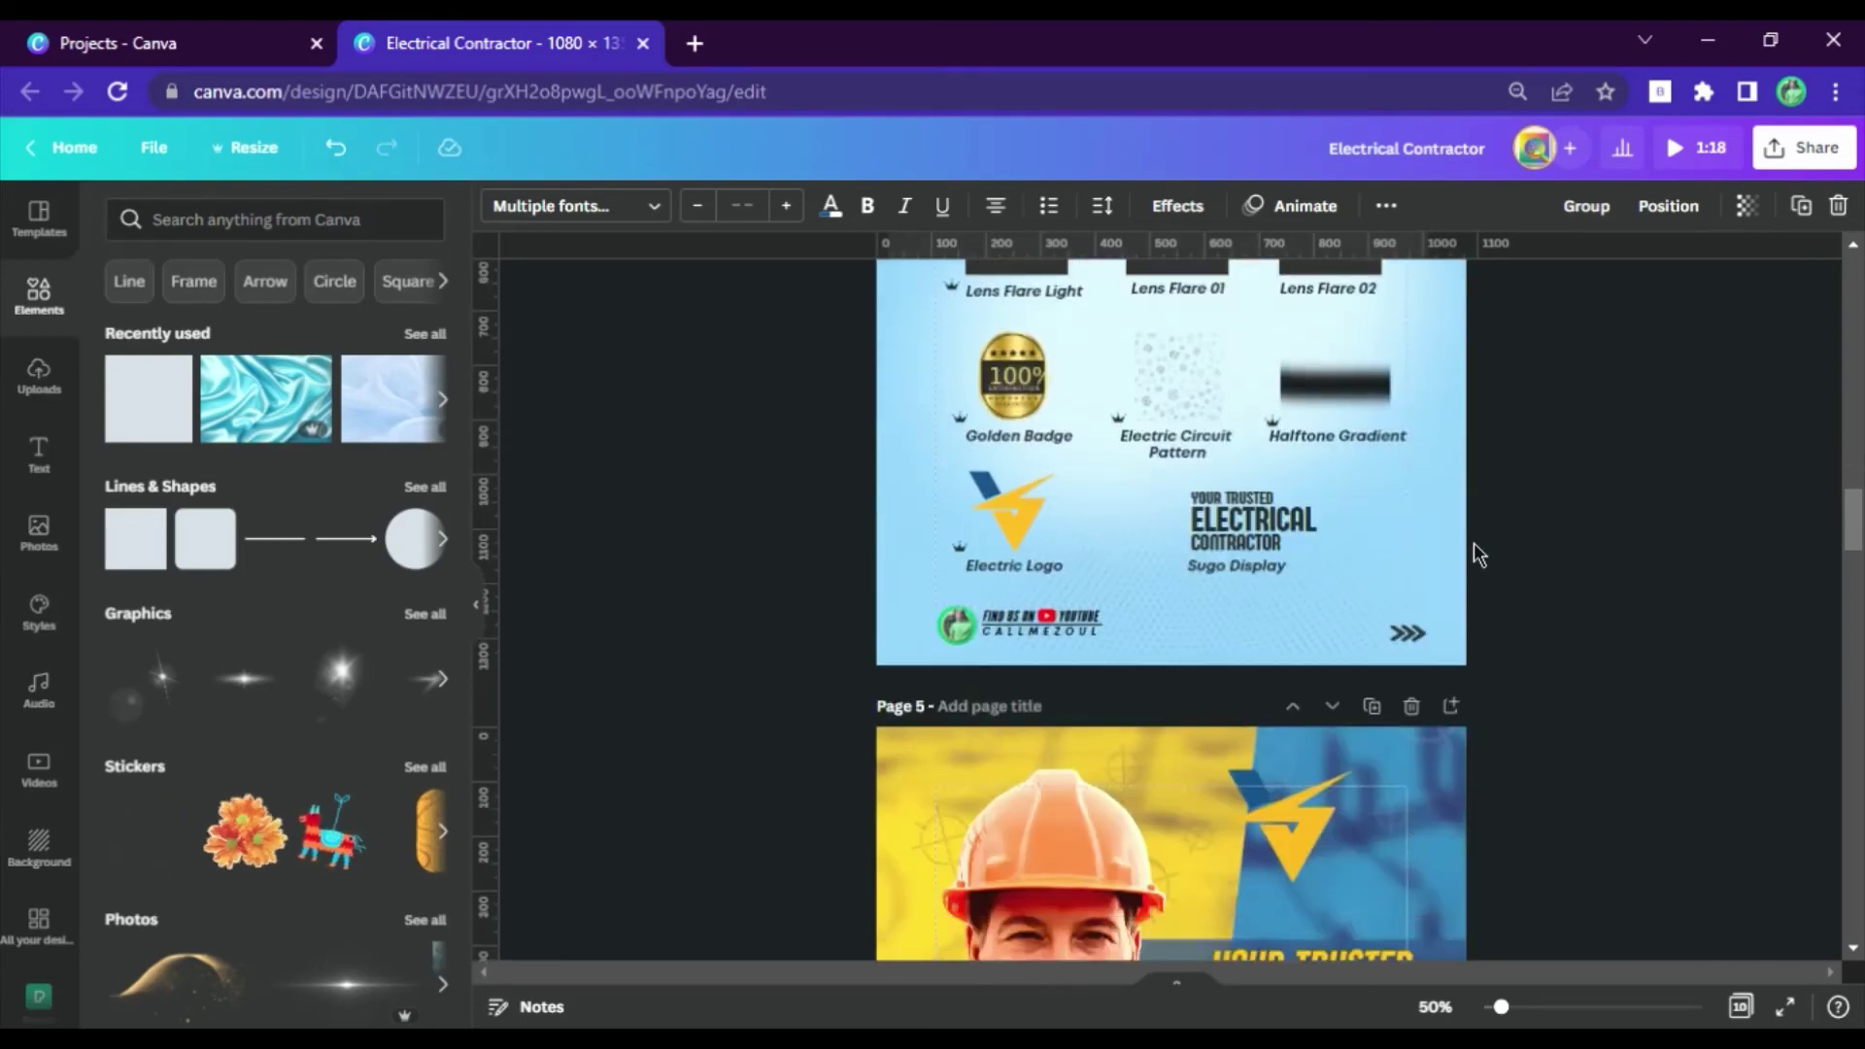
{"action": "left_click", "coordinate": [1360, 734]}
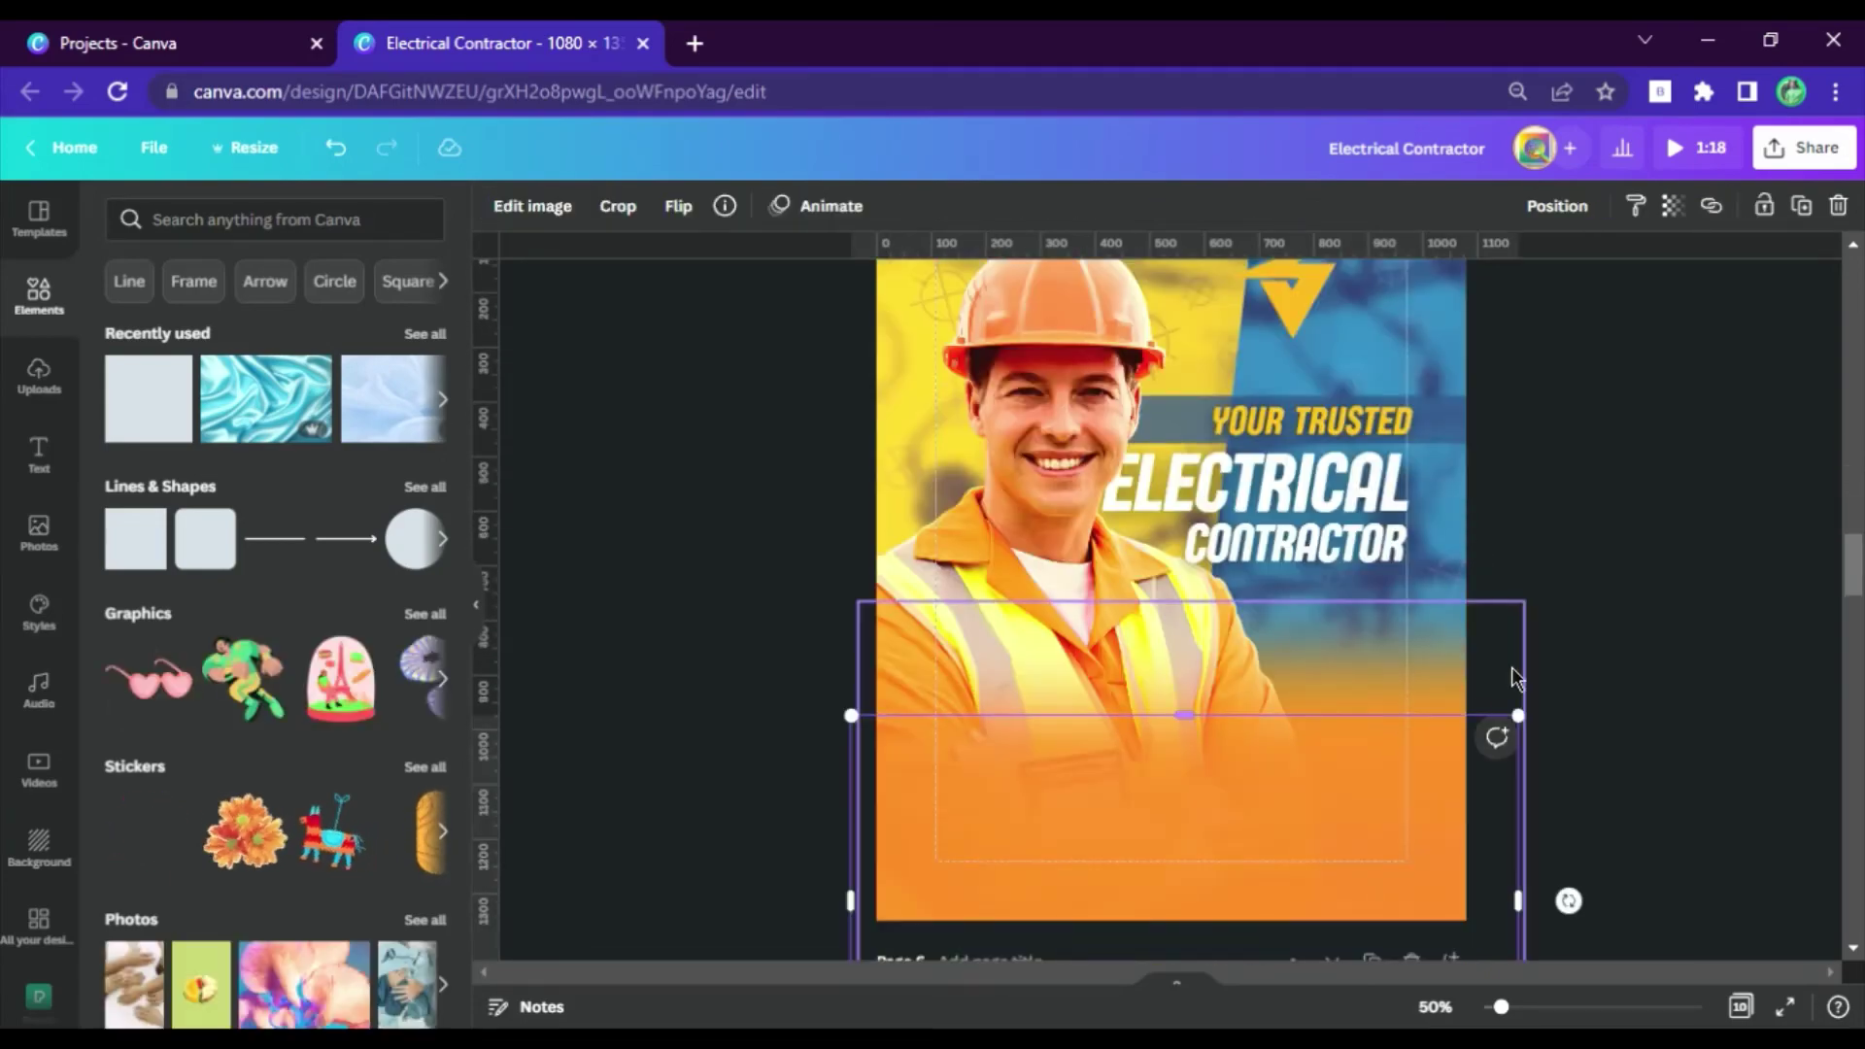
{"action": "key", "text": "ctrl+v"}
{"action": "left_click", "coordinate": [1545, 633]}
Copy the Golden Badge from page 4 to page 5 and place it just above the SERVICES OFFERED heading.
{"action": "scroll", "coordinate": [1379, 583], "scroll_direction": "up", "scroll_amount": 7}
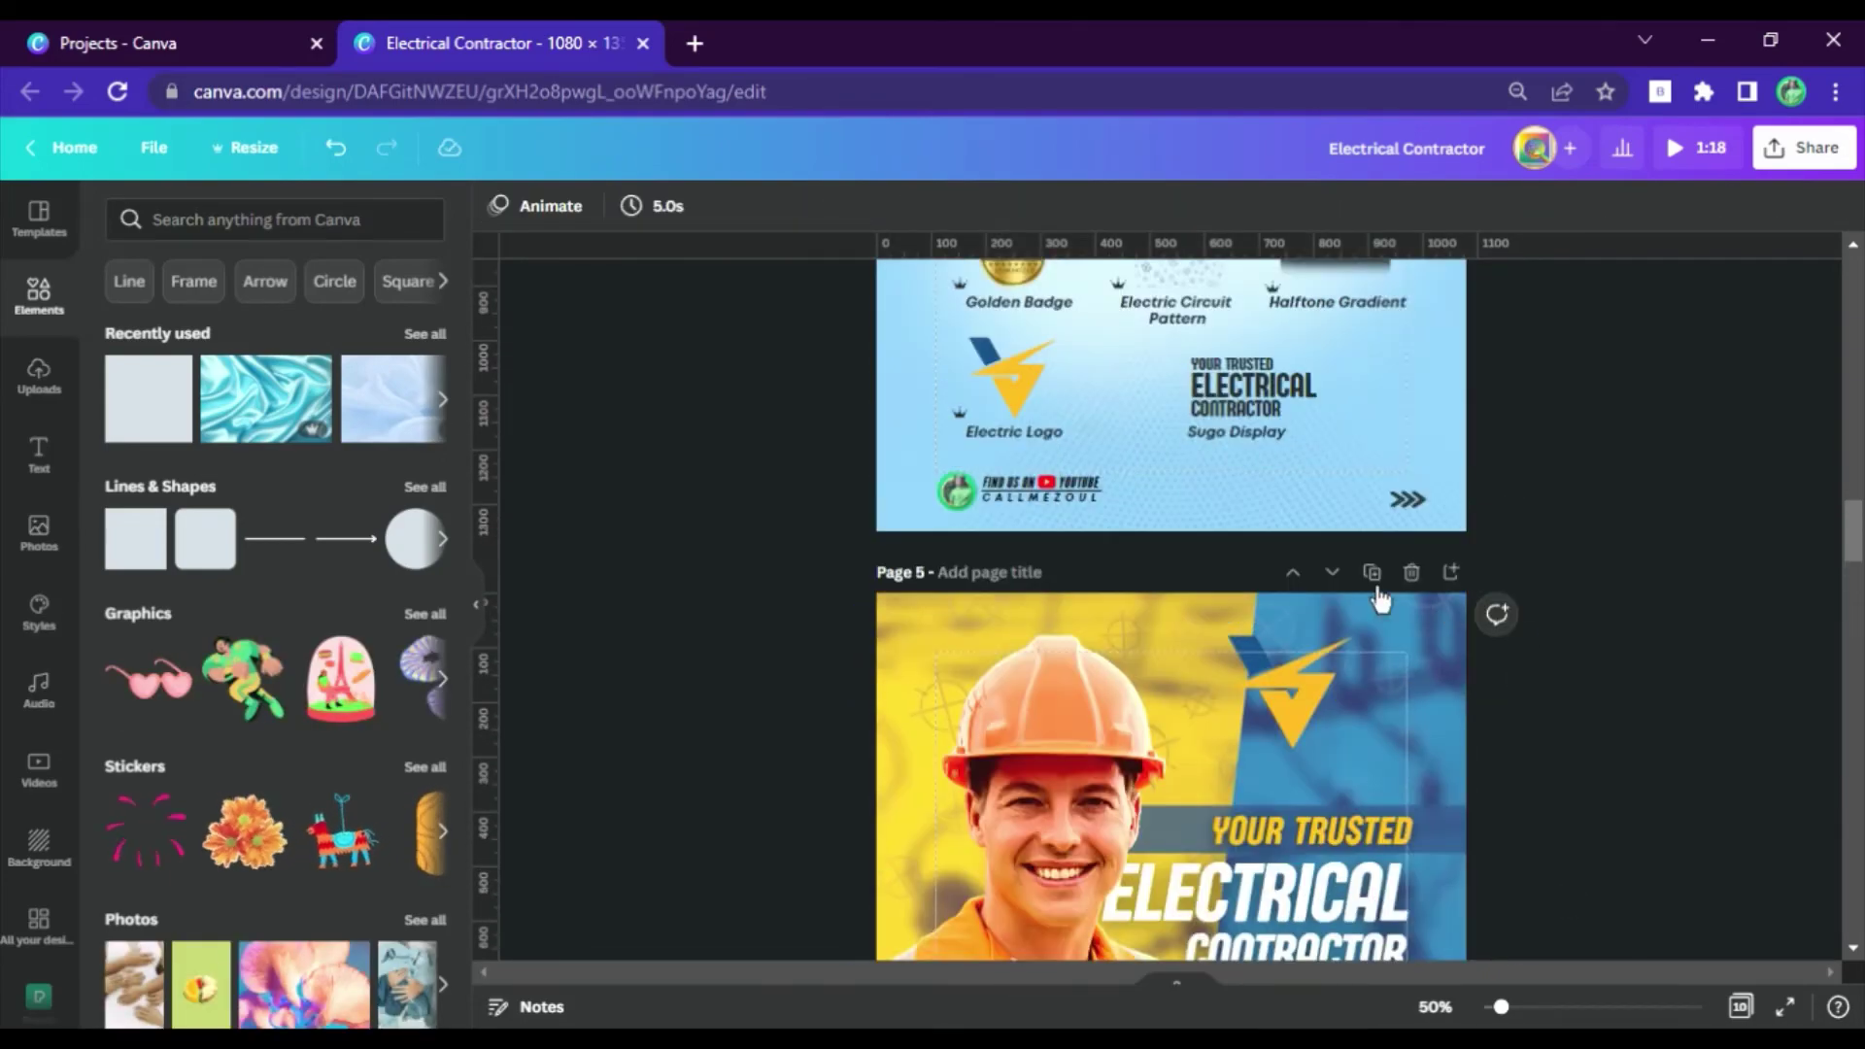
{"action": "left_click", "coordinate": [1020, 656]}
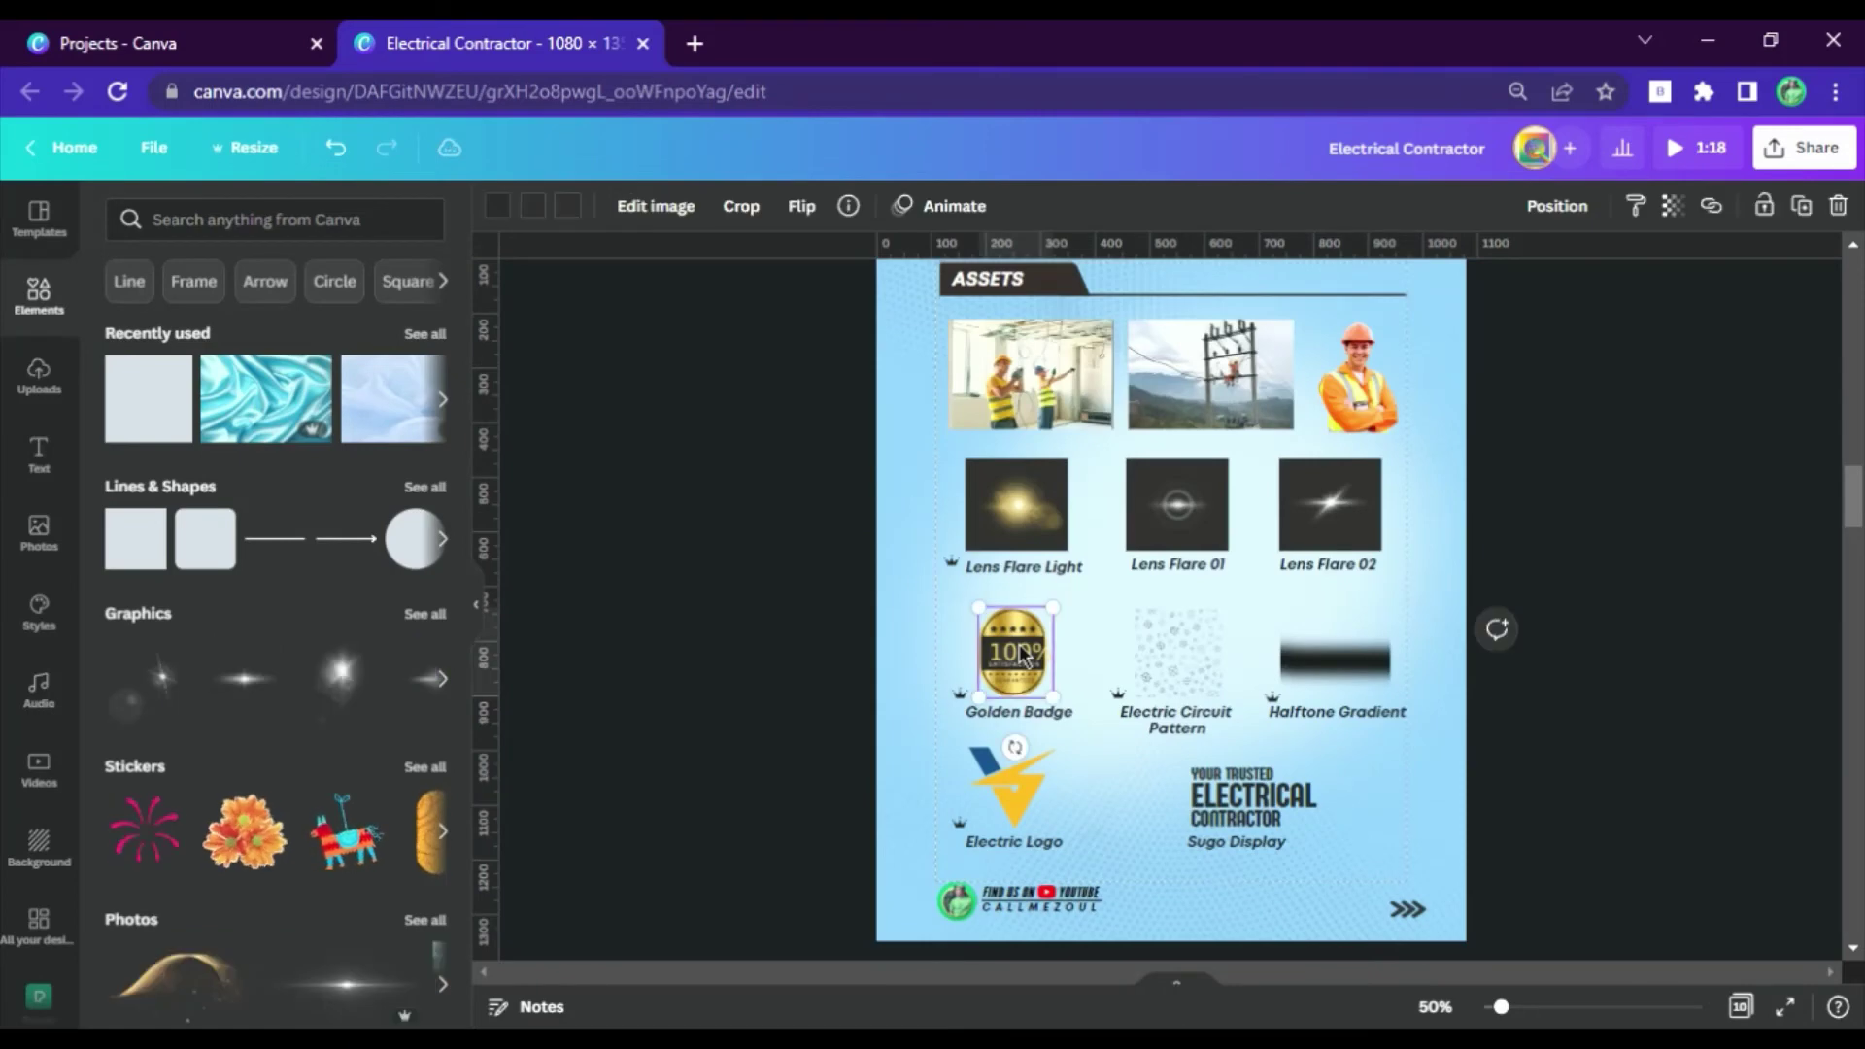
{"action": "scroll", "coordinate": [1262, 762], "scroll_direction": "down", "scroll_amount": 7}
{"action": "left_click", "coordinate": [1283, 667]}
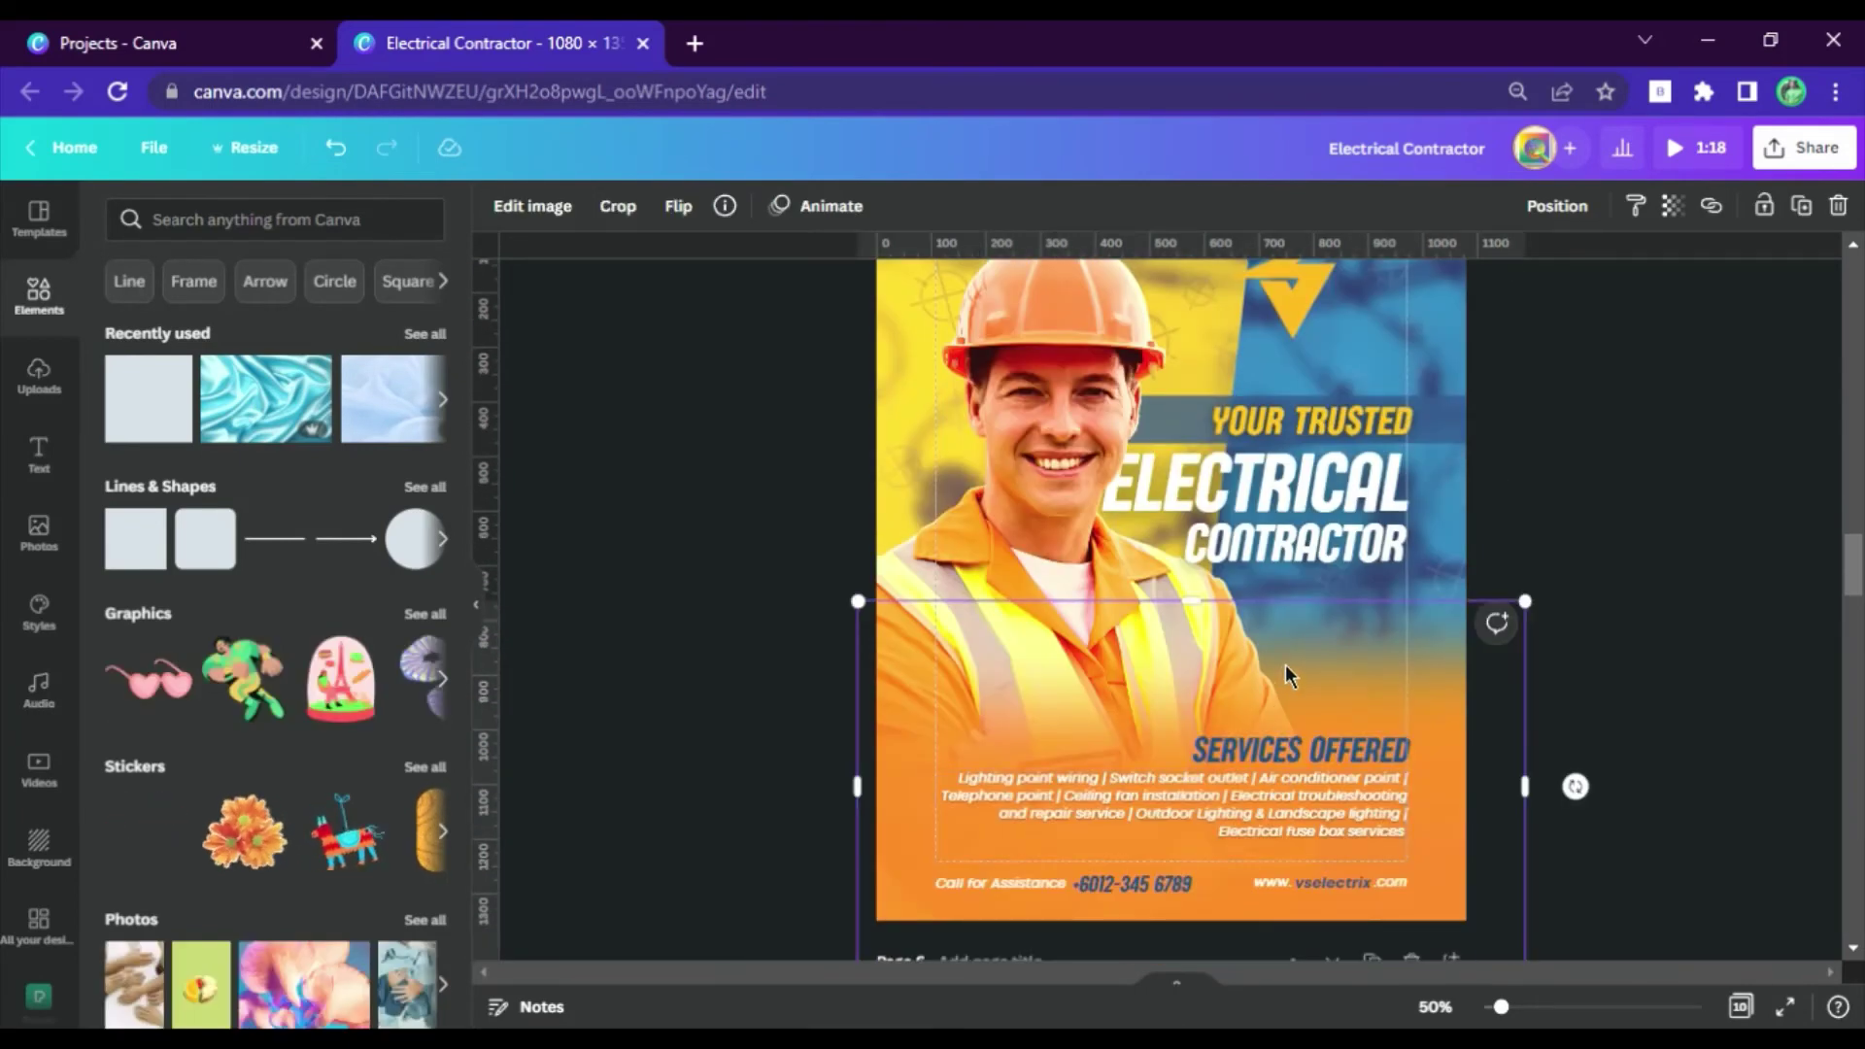
{"action": "key", "text": "ctrl+v"}
{"action": "left_click_drag", "start_coordinate": [1007, 637], "coordinate": [1319, 710]}
{"action": "left_click", "coordinate": [1574, 558]}
Copy Lens Flare Light, Lens Flare 01 and Lens Flare 02 from page 4 onto page 5.
{"action": "scroll", "coordinate": [1516, 486], "scroll_direction": "up", "scroll_amount": 5}
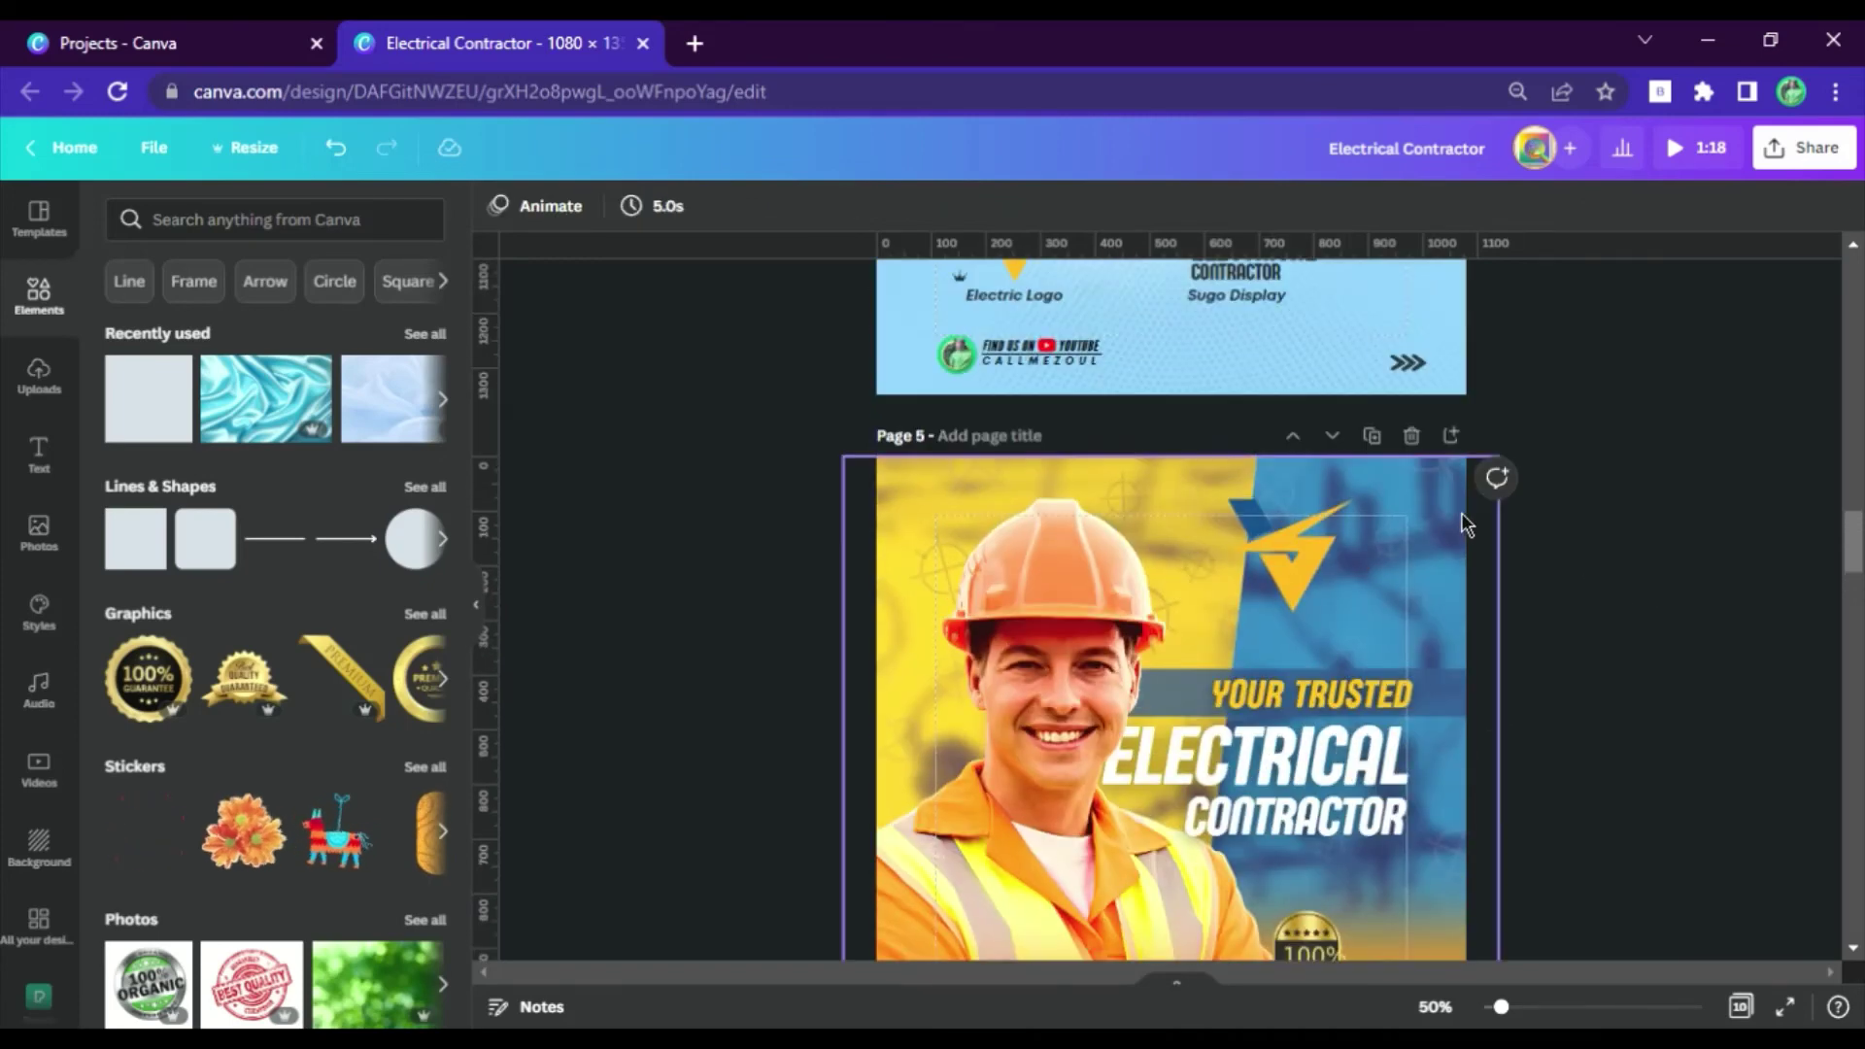
{"action": "scroll", "coordinate": [1357, 406], "scroll_direction": "up", "scroll_amount": 5}
{"action": "left_click", "coordinate": [1339, 640]}
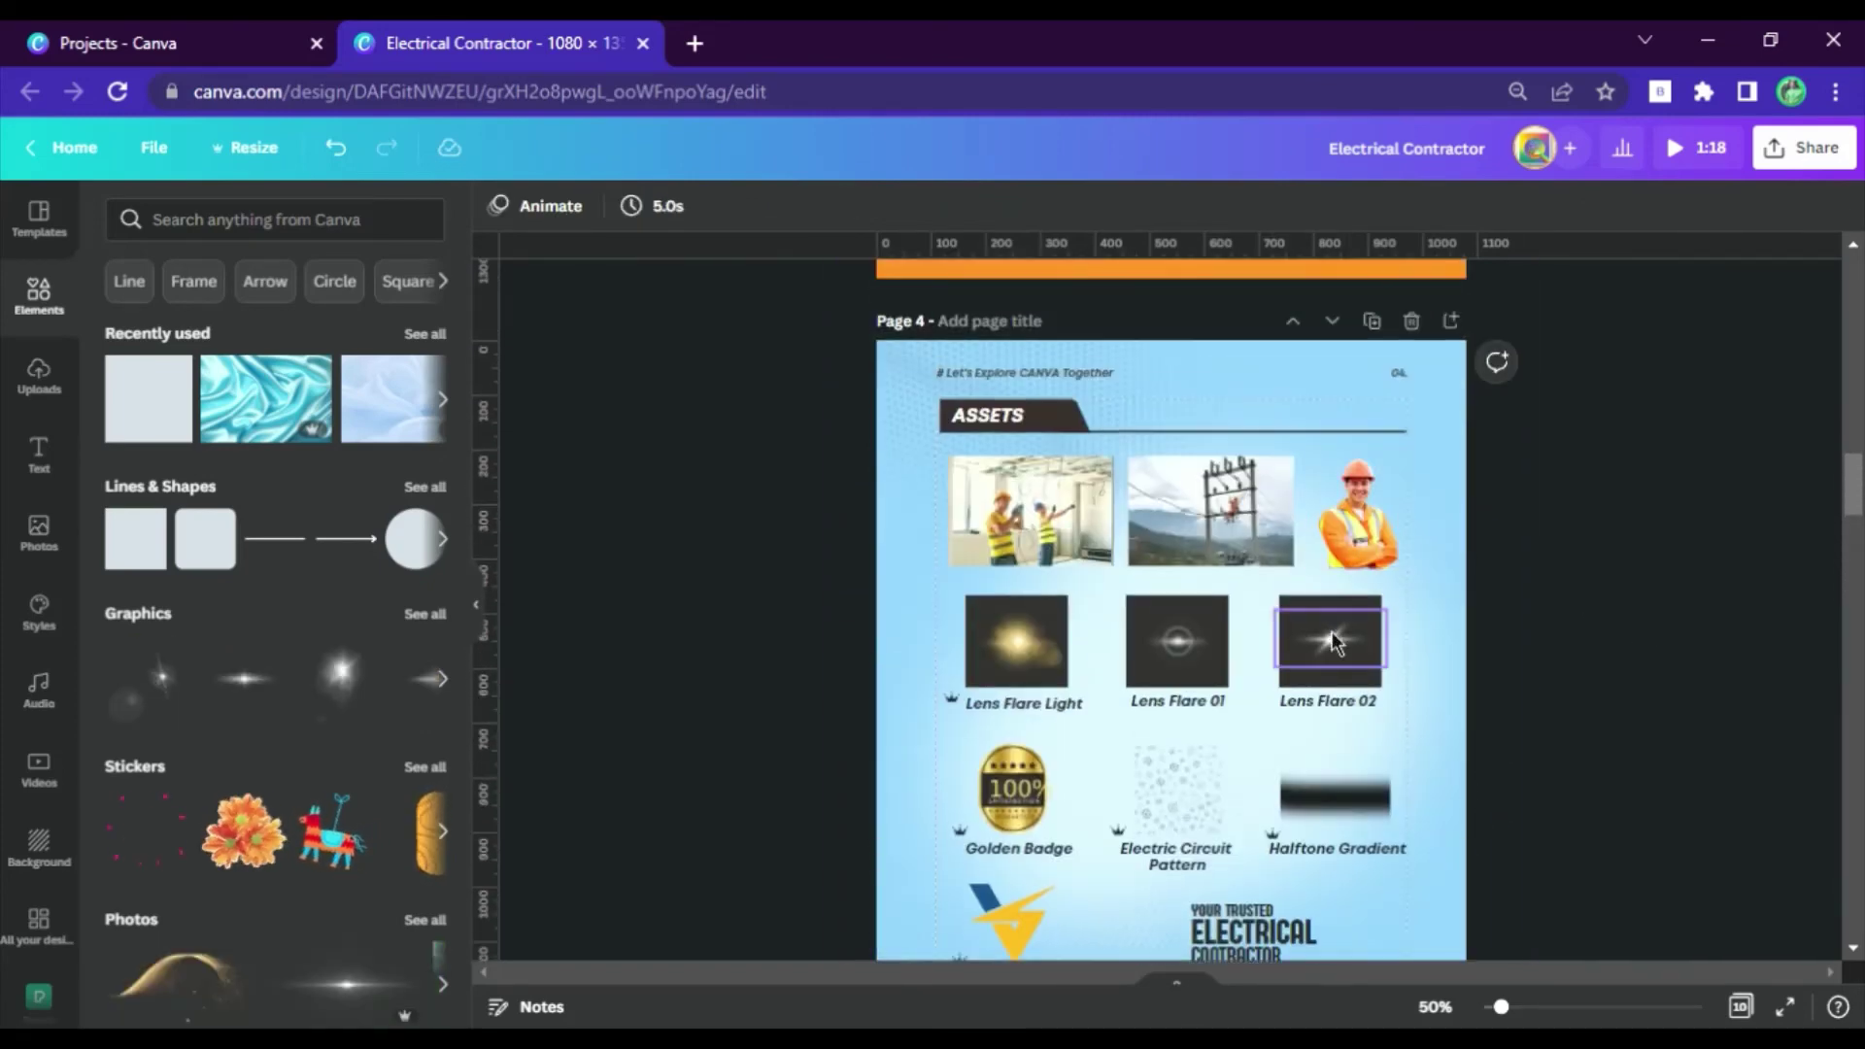
{"action": "left_click", "coordinate": [1220, 653], "text": "shift"}
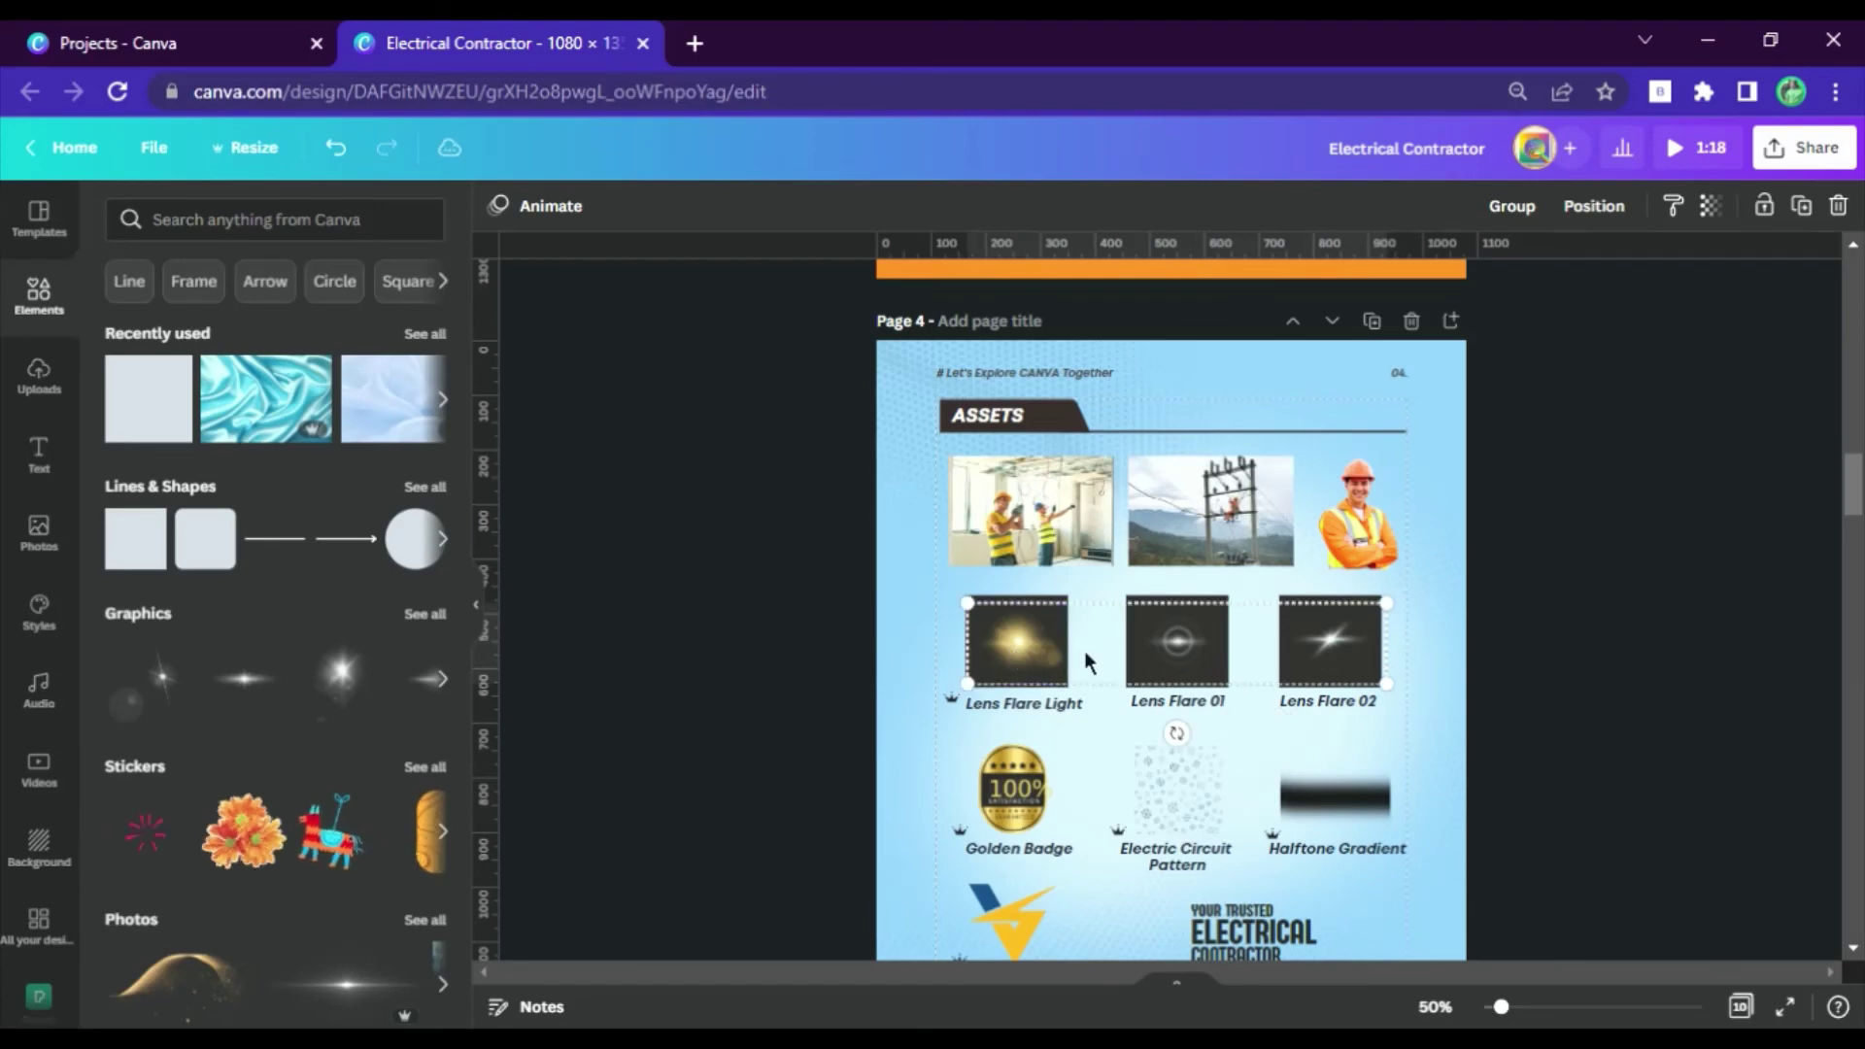
{"action": "scroll", "coordinate": [1357, 622], "scroll_direction": "down", "scroll_amount": 7}
{"action": "scroll", "coordinate": [1138, 737], "scroll_direction": "down", "scroll_amount": 2}
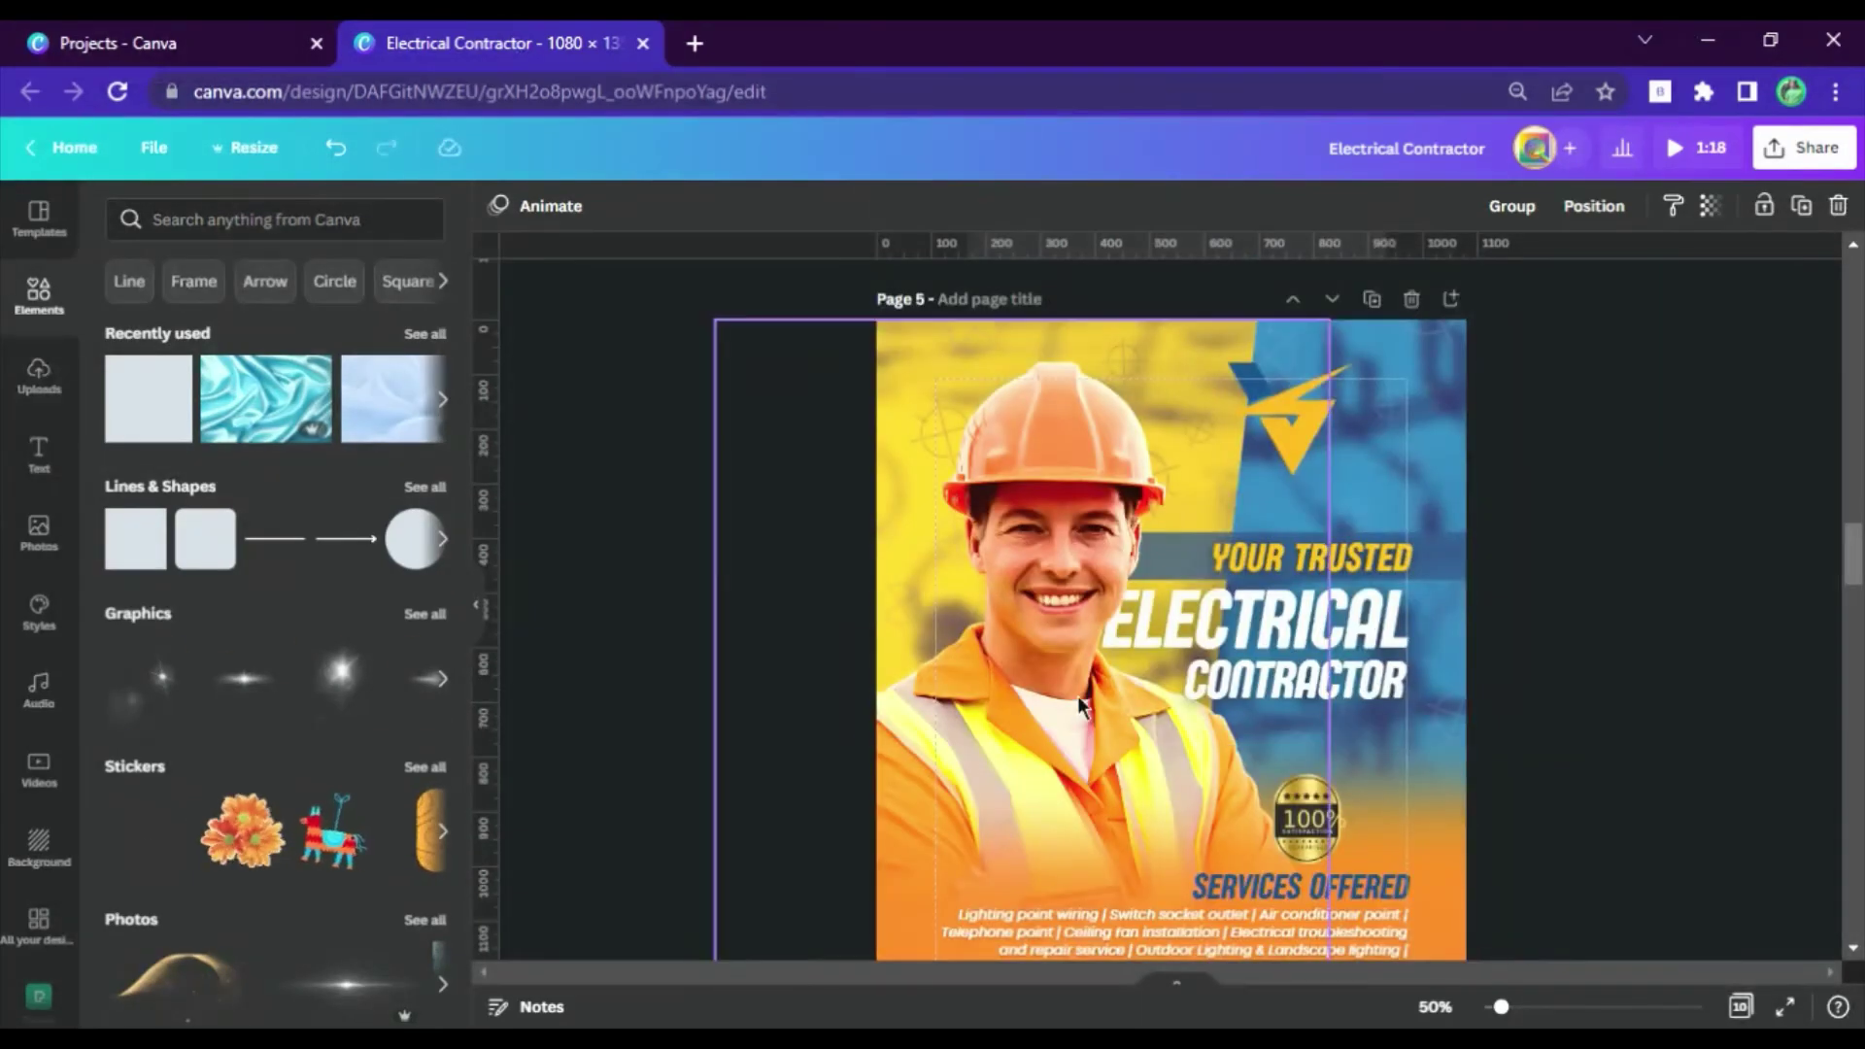
{"action": "left_click", "coordinate": [1077, 694]}
{"action": "key", "text": "ctrl+v"}
{"action": "left_click", "coordinate": [1586, 604]}
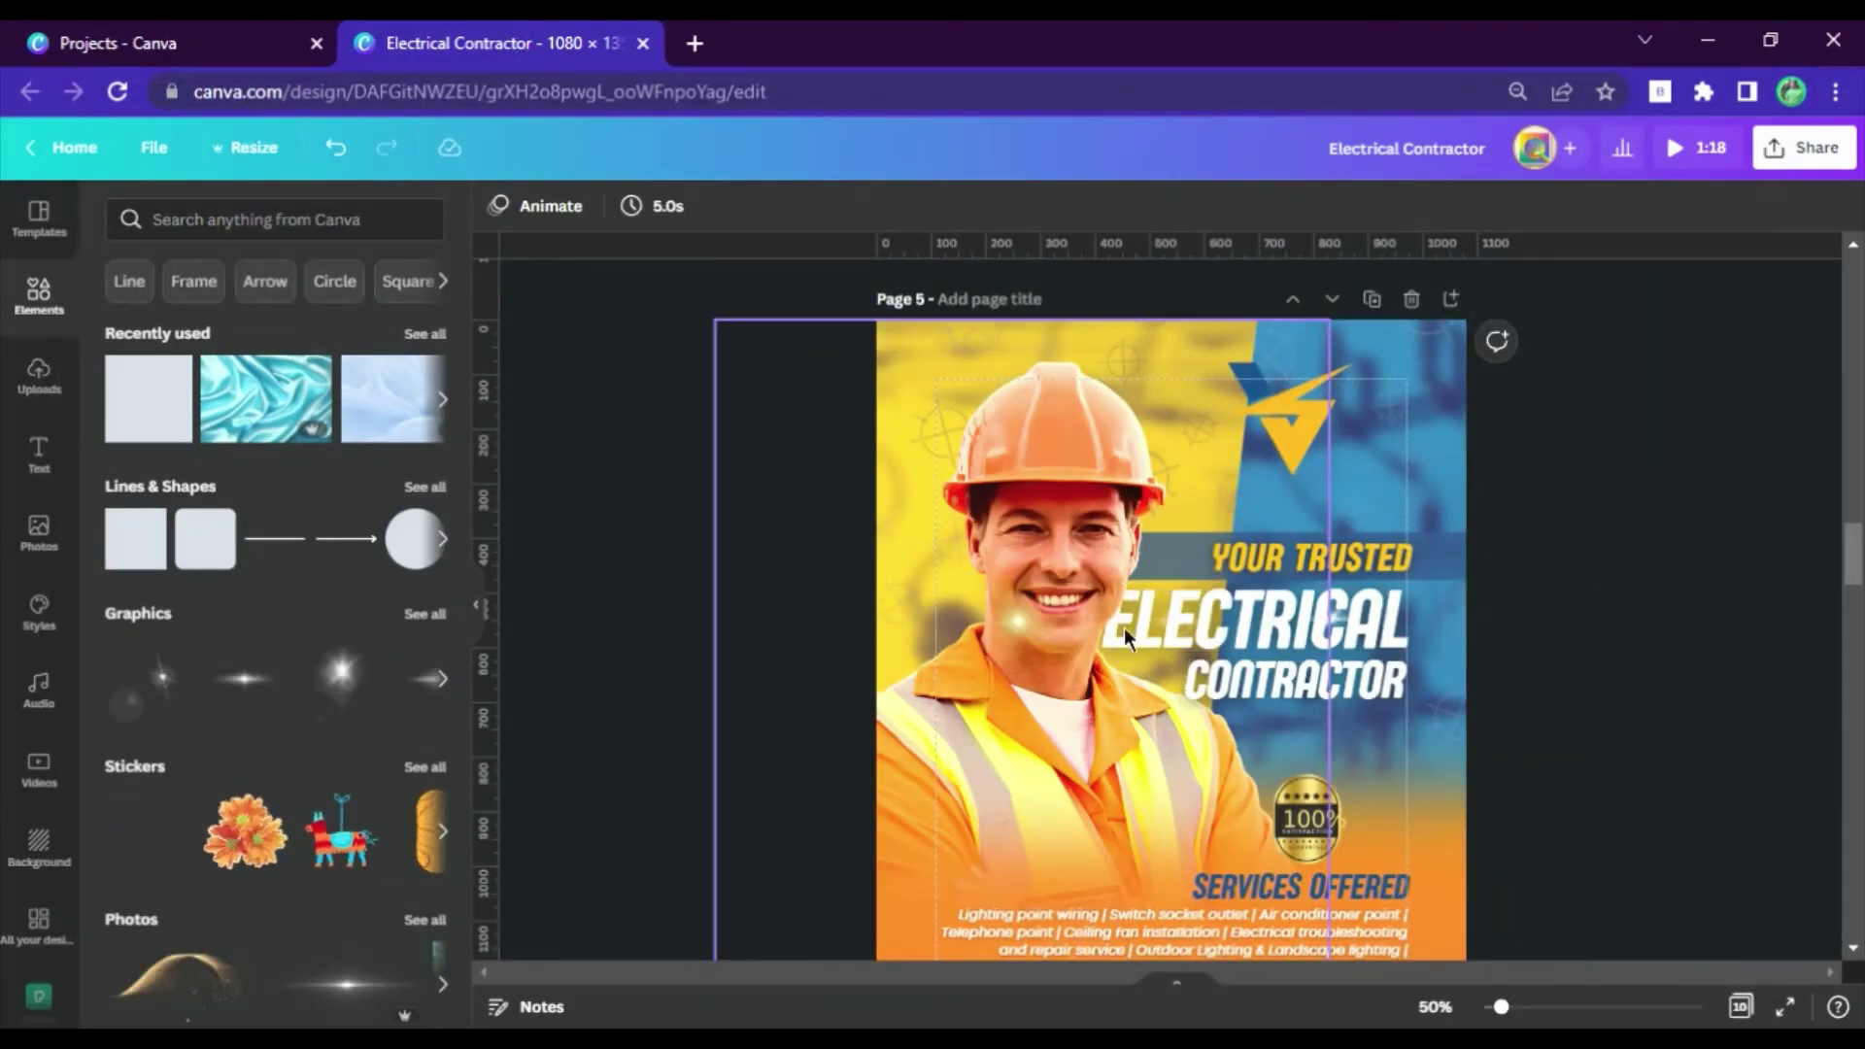
Move Lens Flare 02 to the left side of the golden badge and slightly enlarge the badge.
{"action": "left_click", "coordinate": [1017, 624]}
{"action": "left_click_drag", "start_coordinate": [1326, 618], "coordinate": [1374, 774]}
{"action": "left_click", "coordinate": [1362, 809]}
{"action": "left_click", "coordinate": [1331, 811]}
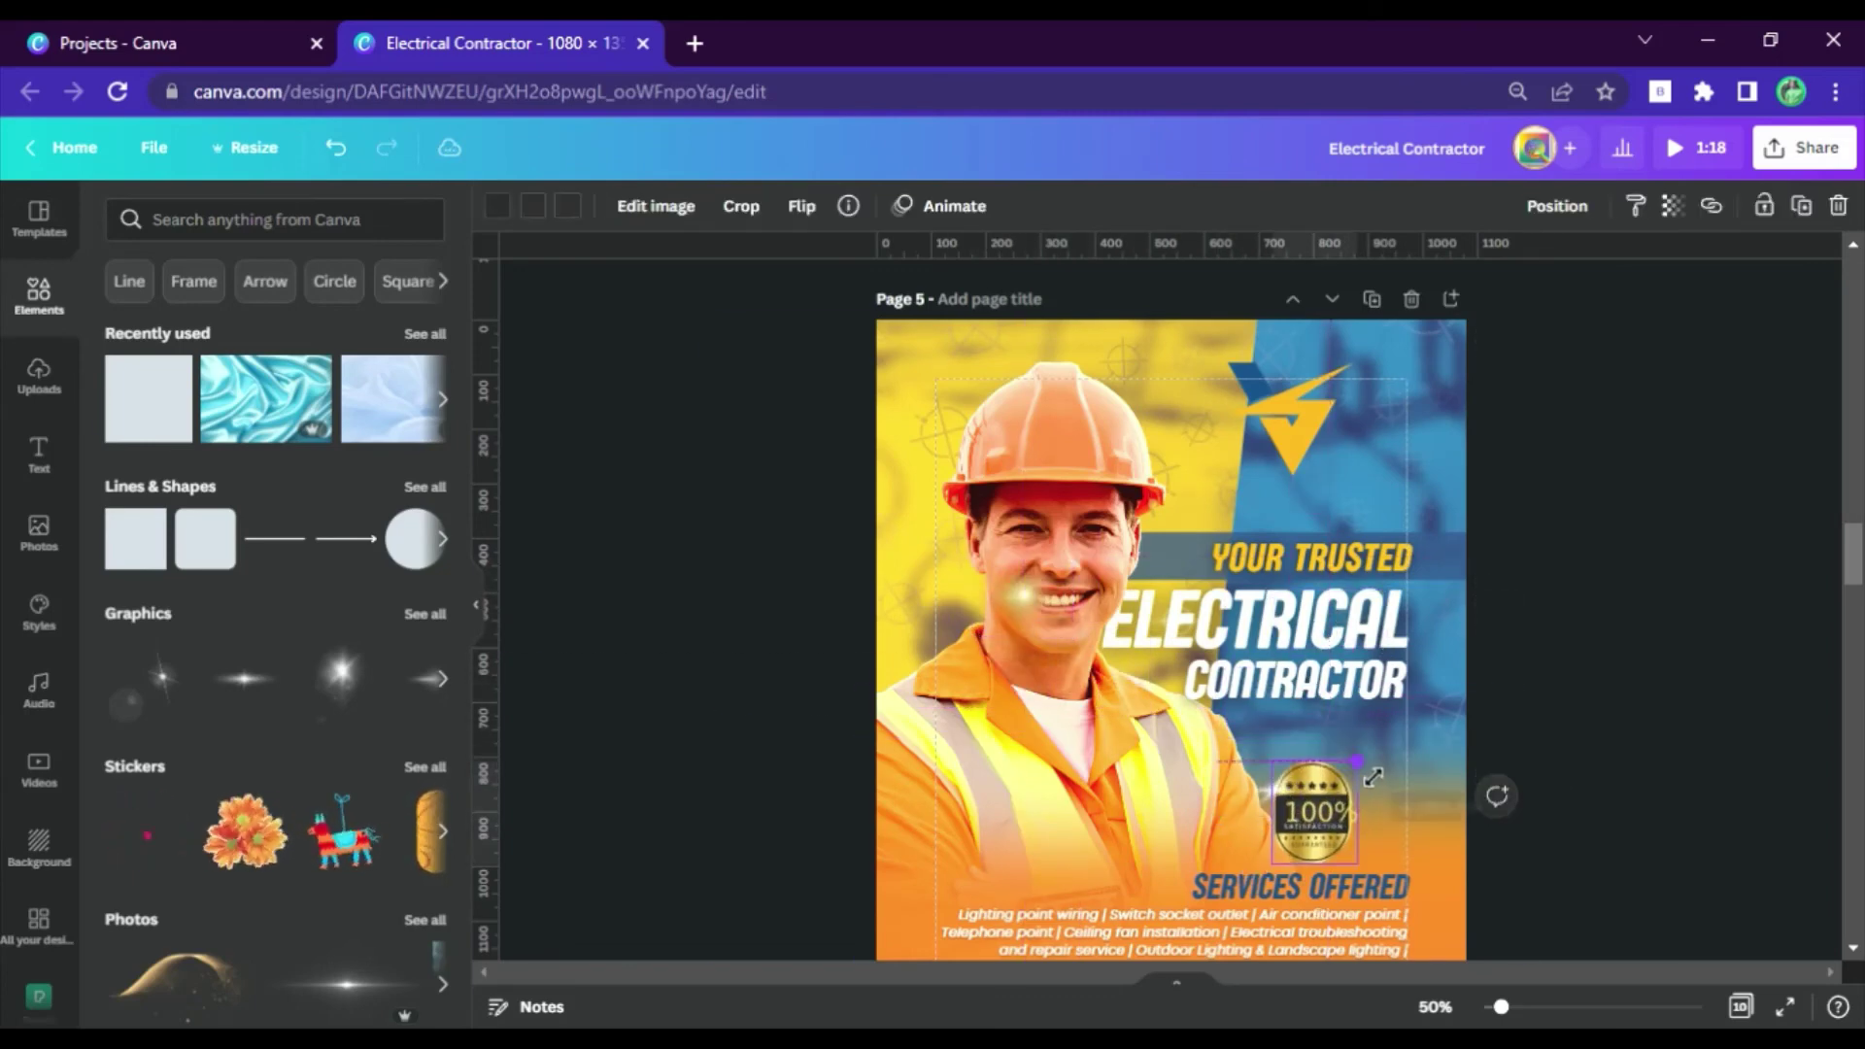
Fine-tune Lens Flare 02 at 100% zoom so its glint sits on the golden badge's upper-left edge.
{"action": "left_click", "coordinate": [1435, 1006]}
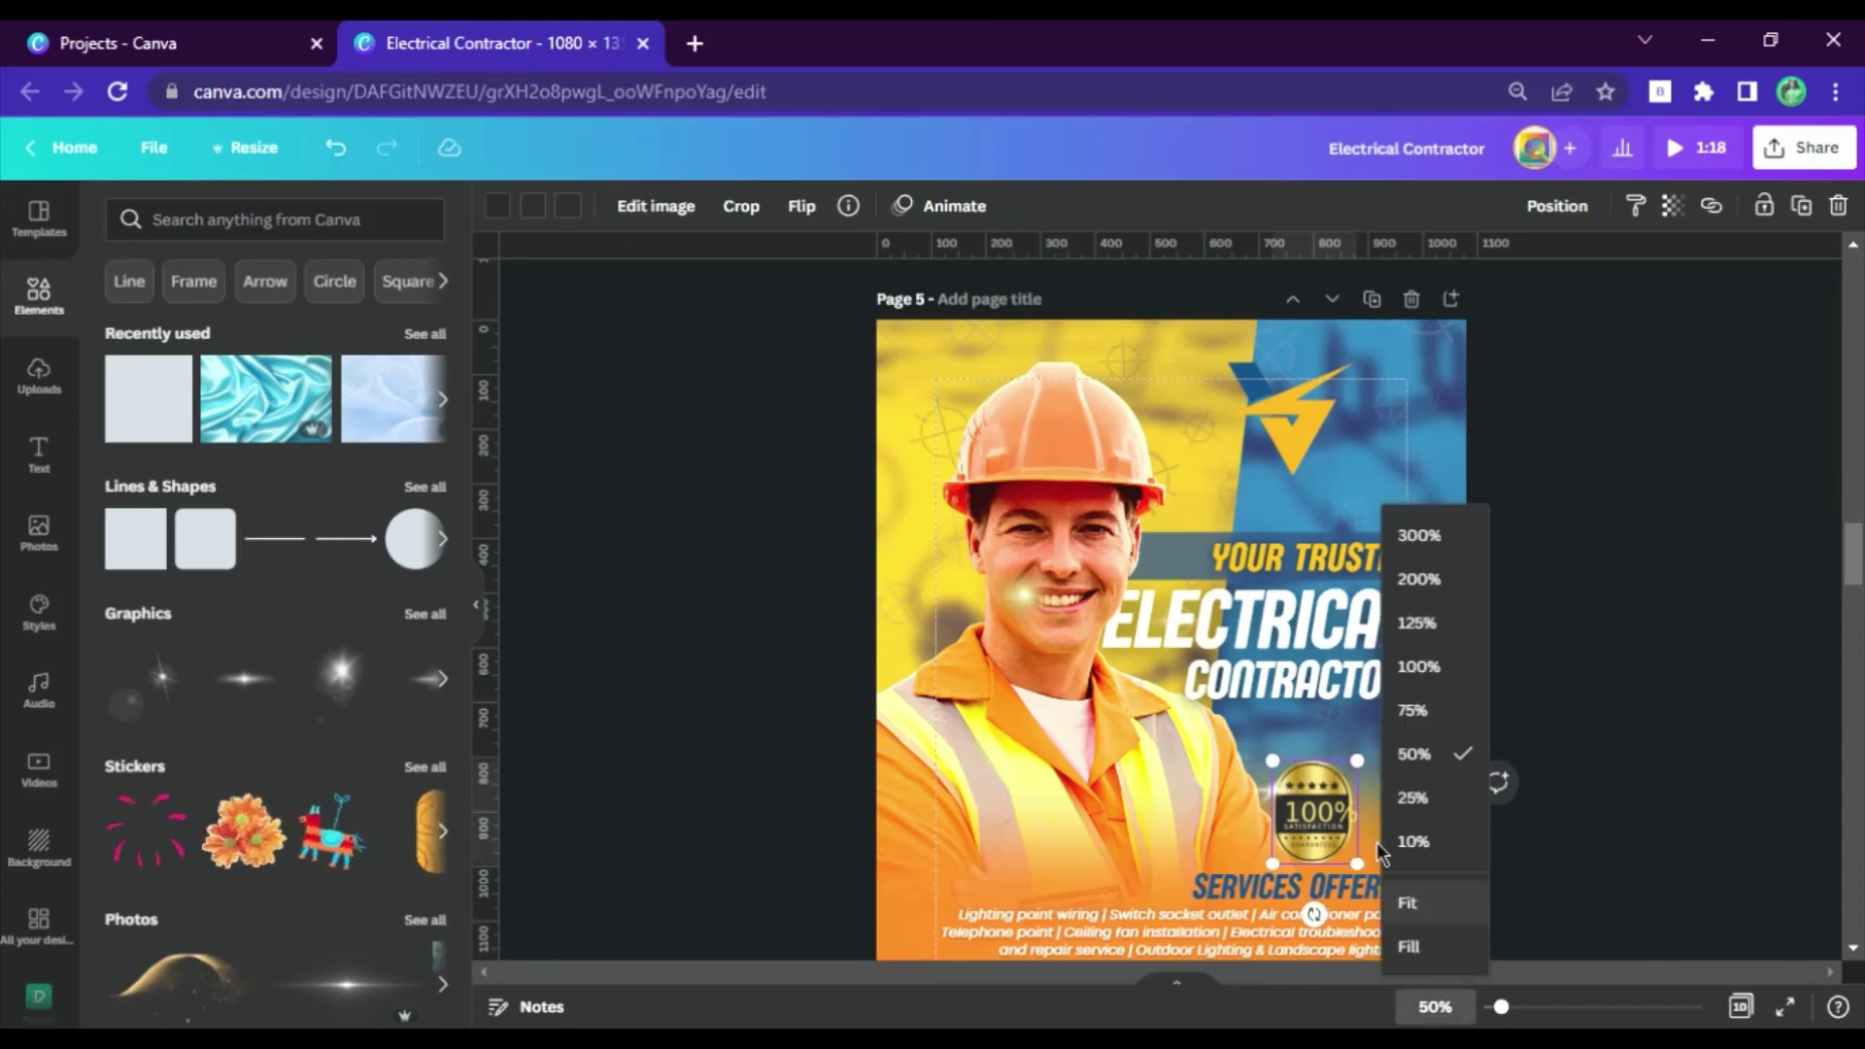
{"action": "left_click", "coordinate": [1419, 666]}
{"action": "scroll", "coordinate": [1487, 760], "scroll_direction": "down", "scroll_amount": 5}
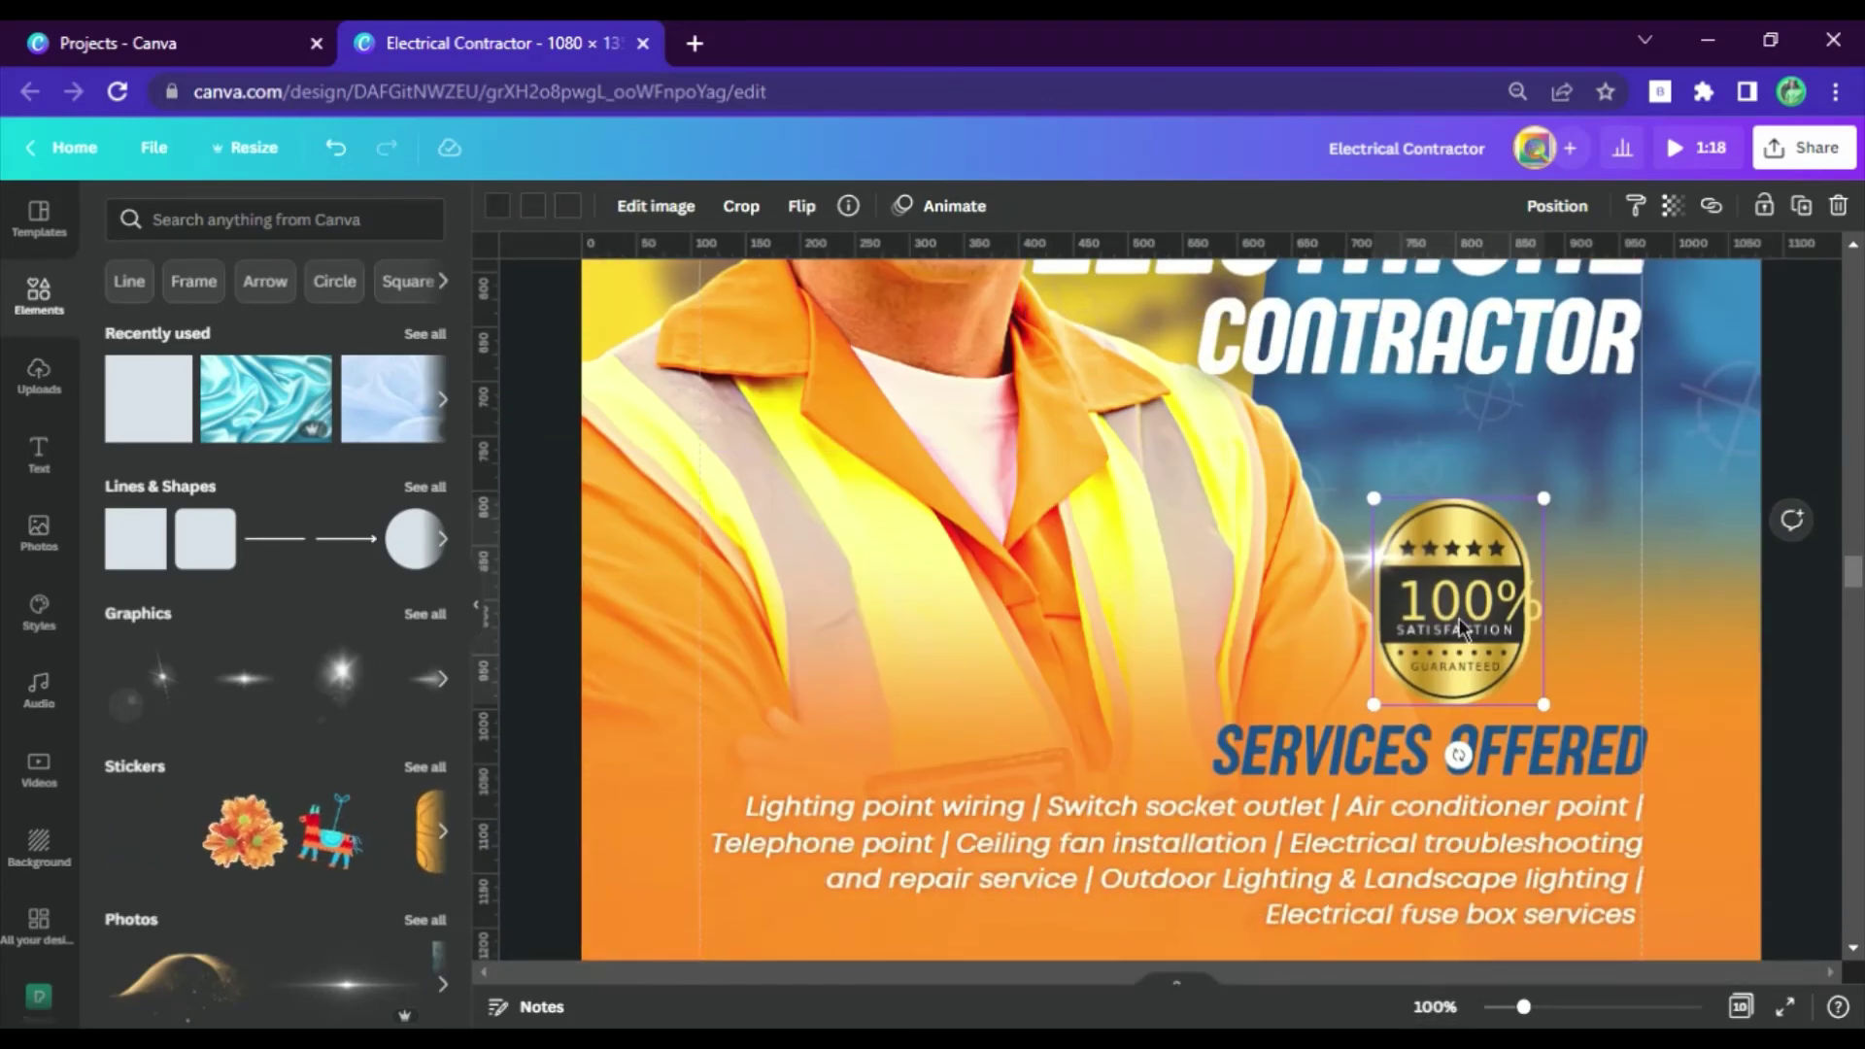
{"action": "left_click", "coordinate": [1355, 558]}
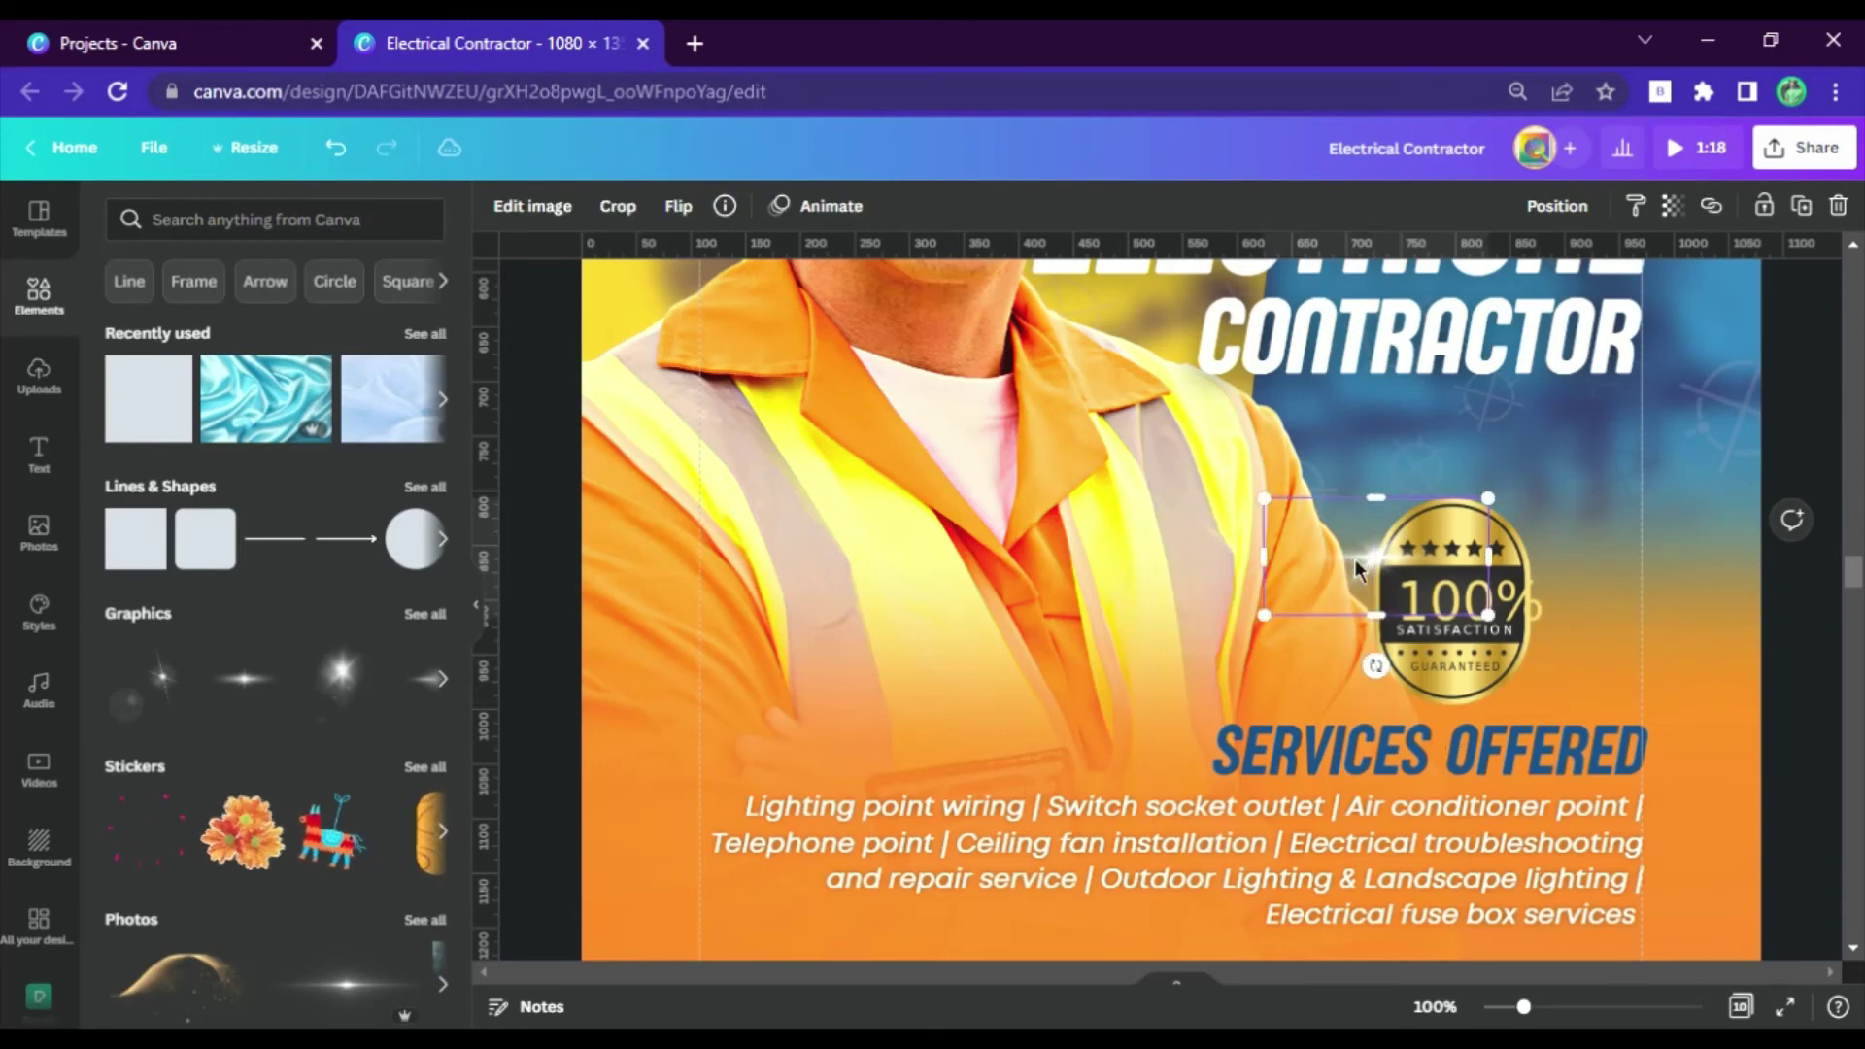
{"action": "mouse_move", "coordinate": [1368, 581]}
{"action": "left_mouse_down"}
{"action": "mouse_move", "coordinate": [1393, 560]}
{"action": "mouse_move", "coordinate": [1366, 547]}
{"action": "left_mouse_up"}
{"action": "left_click", "coordinate": [1781, 697]}
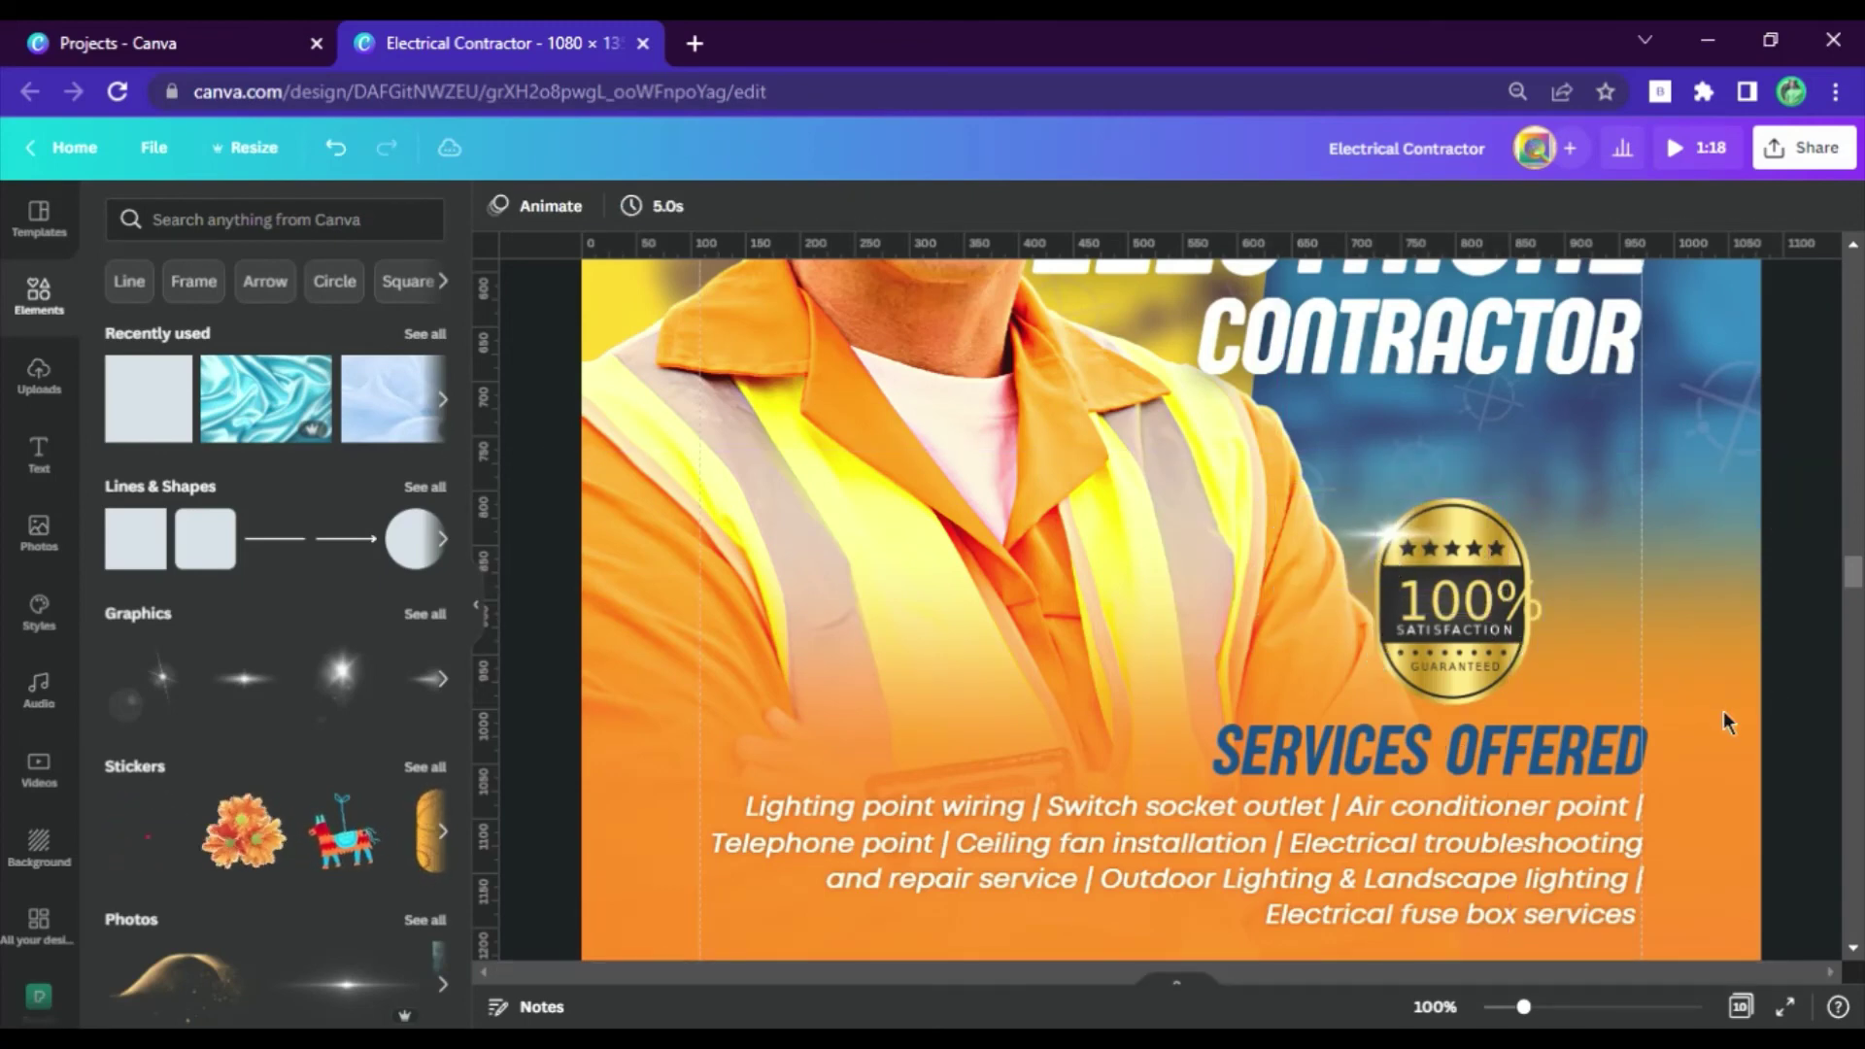
Enlarge Lens Flare 01 to about 447 by 296 and move it to the right end of the ELECTRICAL line.
{"action": "left_click", "coordinate": [1434, 1007]}
{"action": "left_click", "coordinate": [1436, 723]}
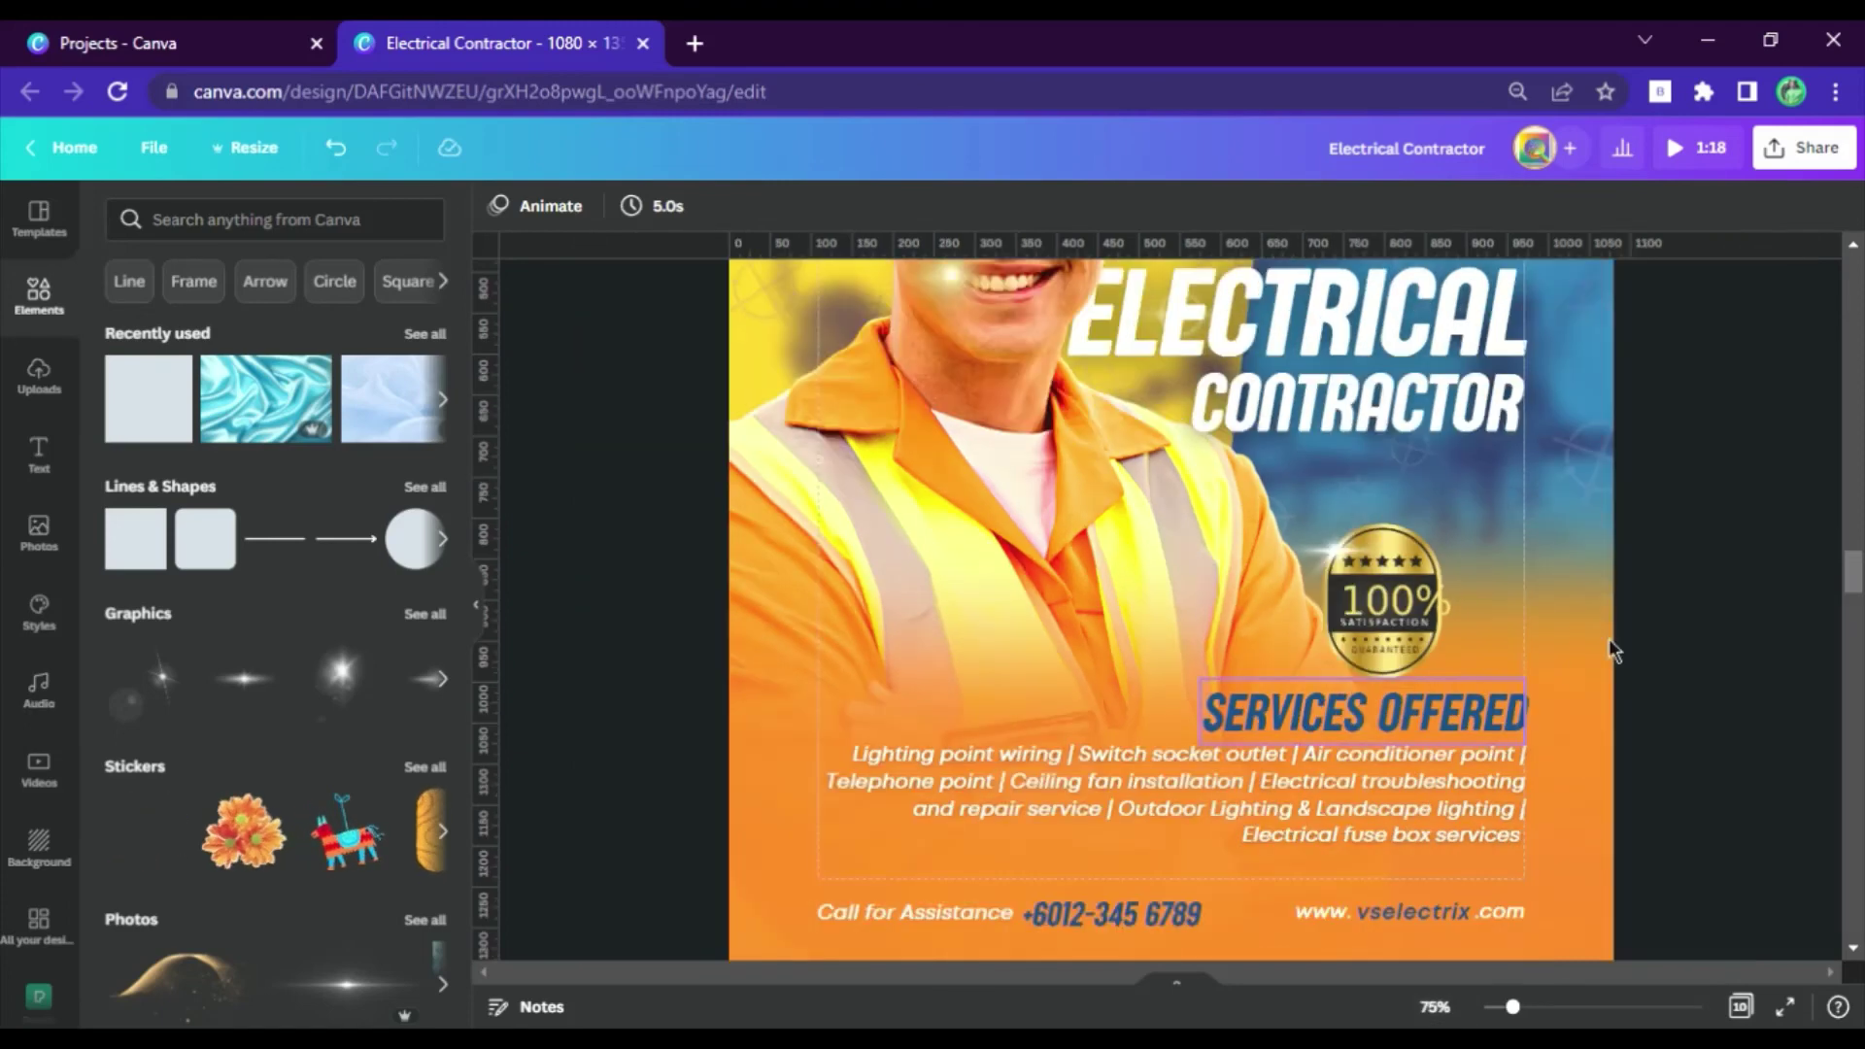
{"action": "scroll", "coordinate": [1282, 470], "scroll_direction": "up", "scroll_amount": 2}
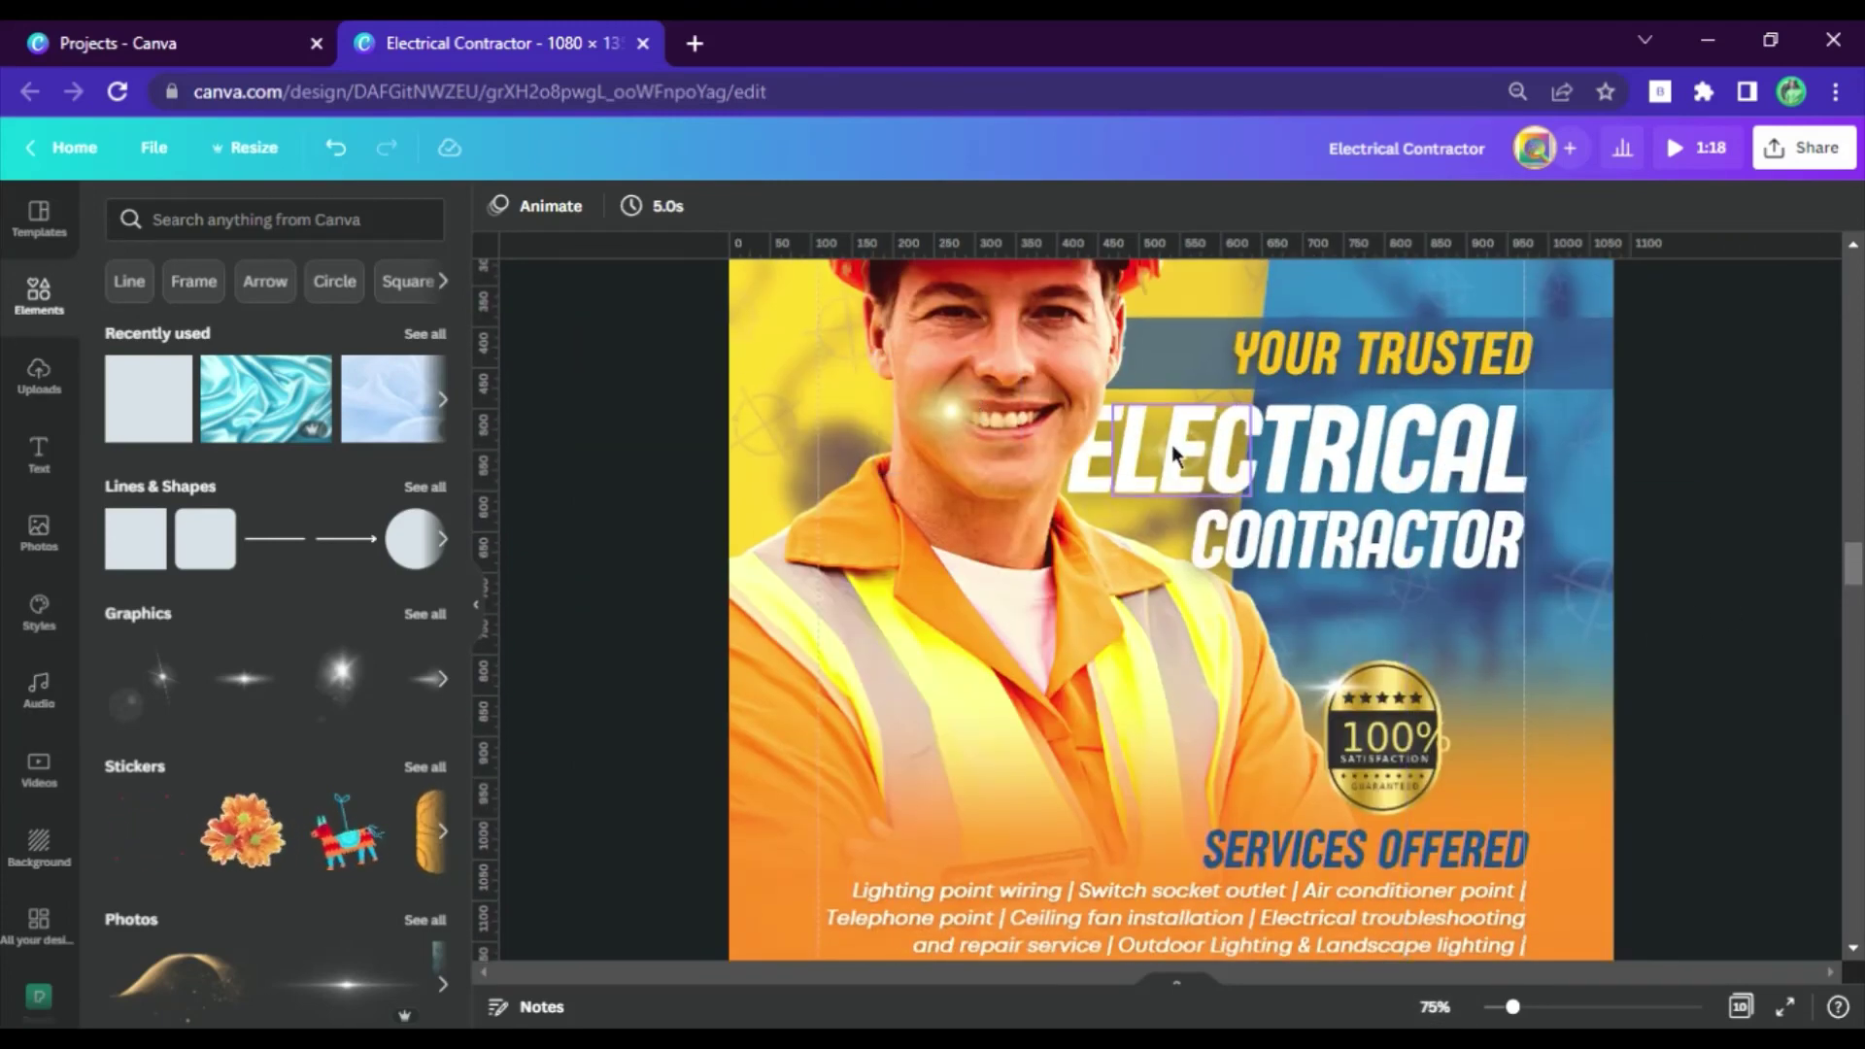
{"action": "left_click", "coordinate": [1370, 500]}
{"action": "left_click_drag", "start_coordinate": [1179, 368], "coordinate": [1188, 375]}
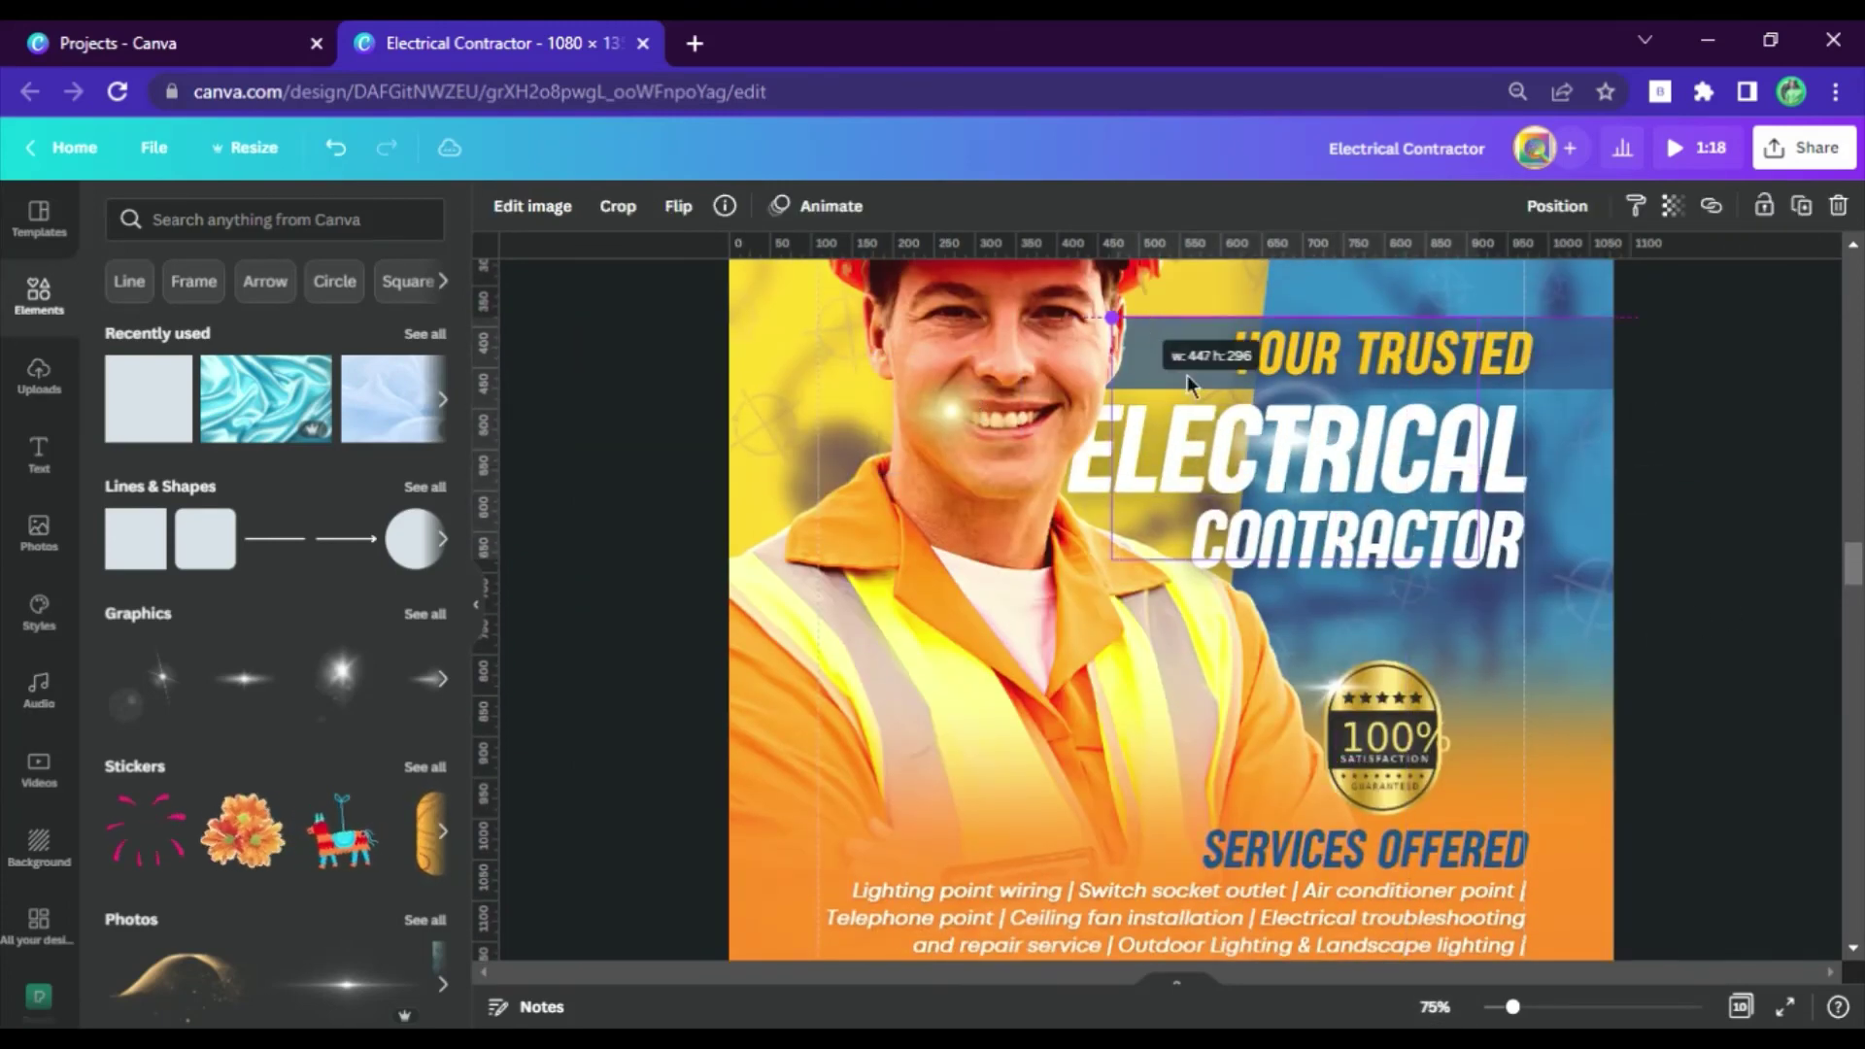
{"action": "left_click_drag", "start_coordinate": [1399, 408], "coordinate": [1640, 466]}
{"action": "left_click", "coordinate": [1723, 632]}
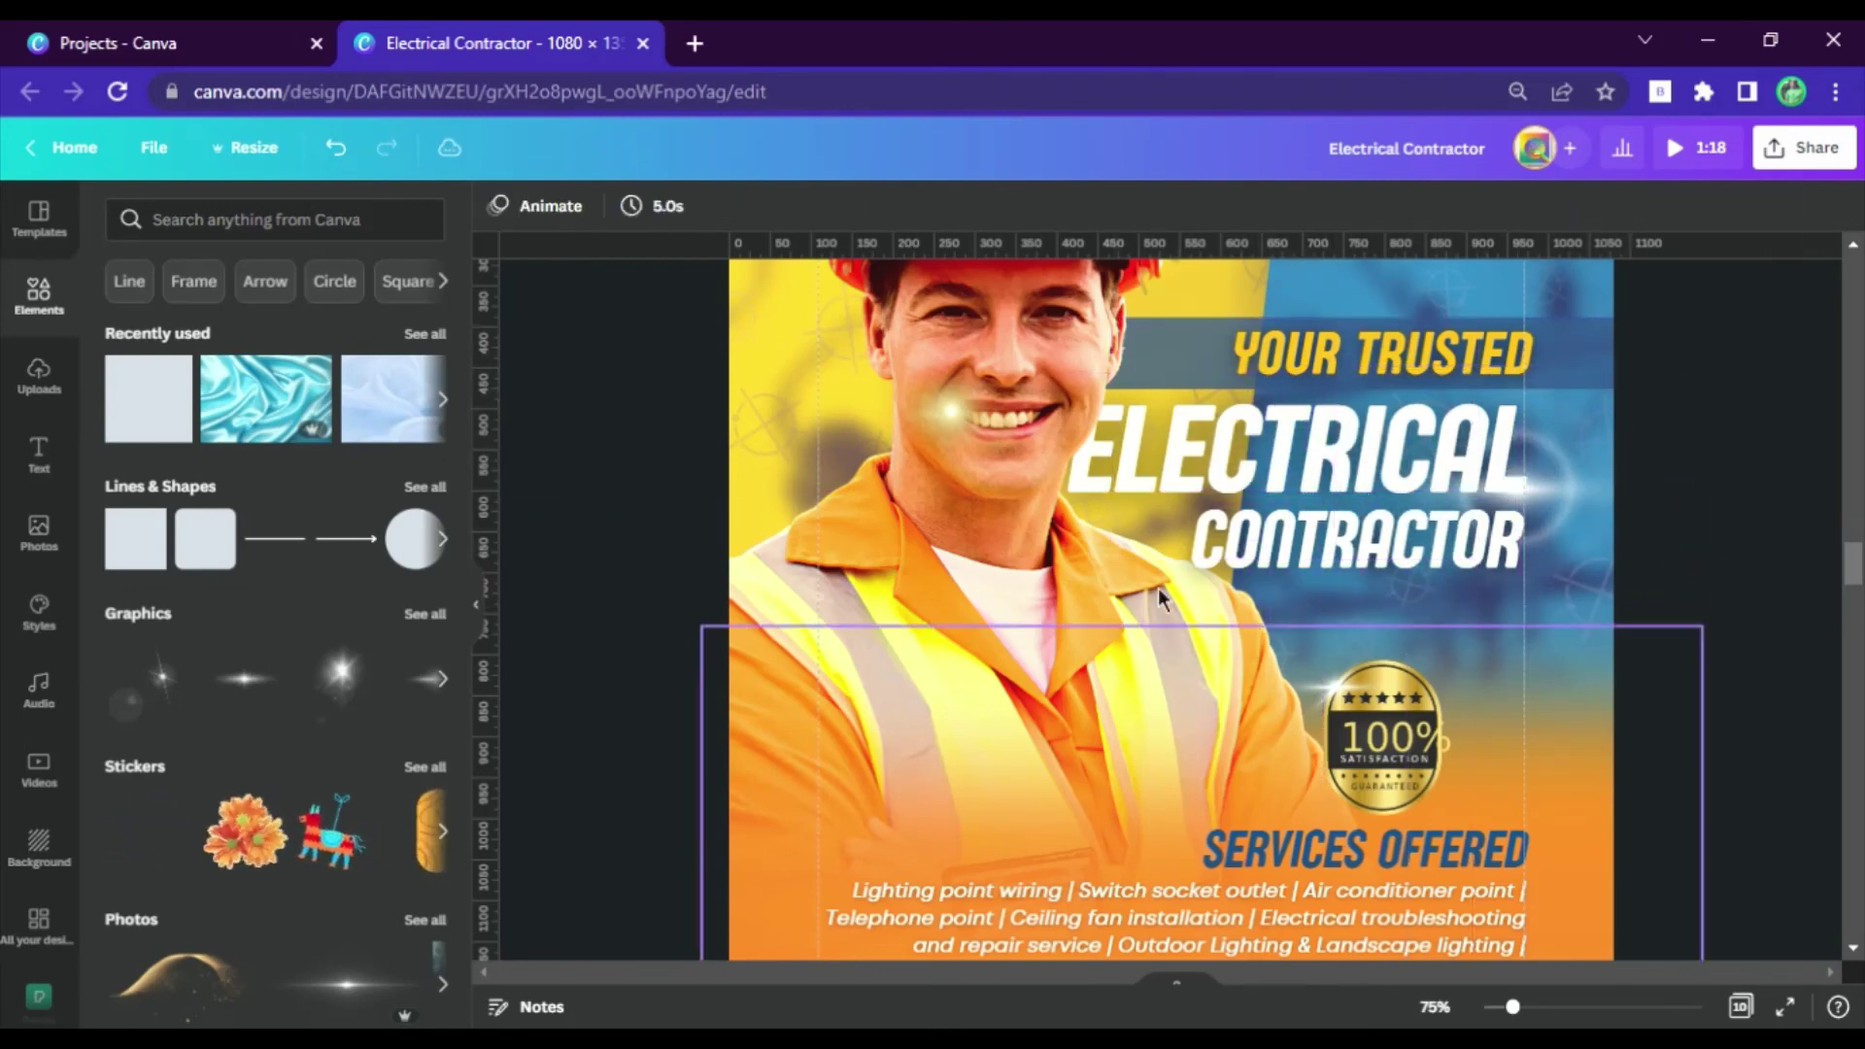
Greatly enlarge Lens Flare Light, rotate it about half a turn and place its glow at the poster's upper-left edge.
{"action": "left_click", "coordinate": [930, 412]}
{"action": "left_click", "coordinate": [1456, 1010]}
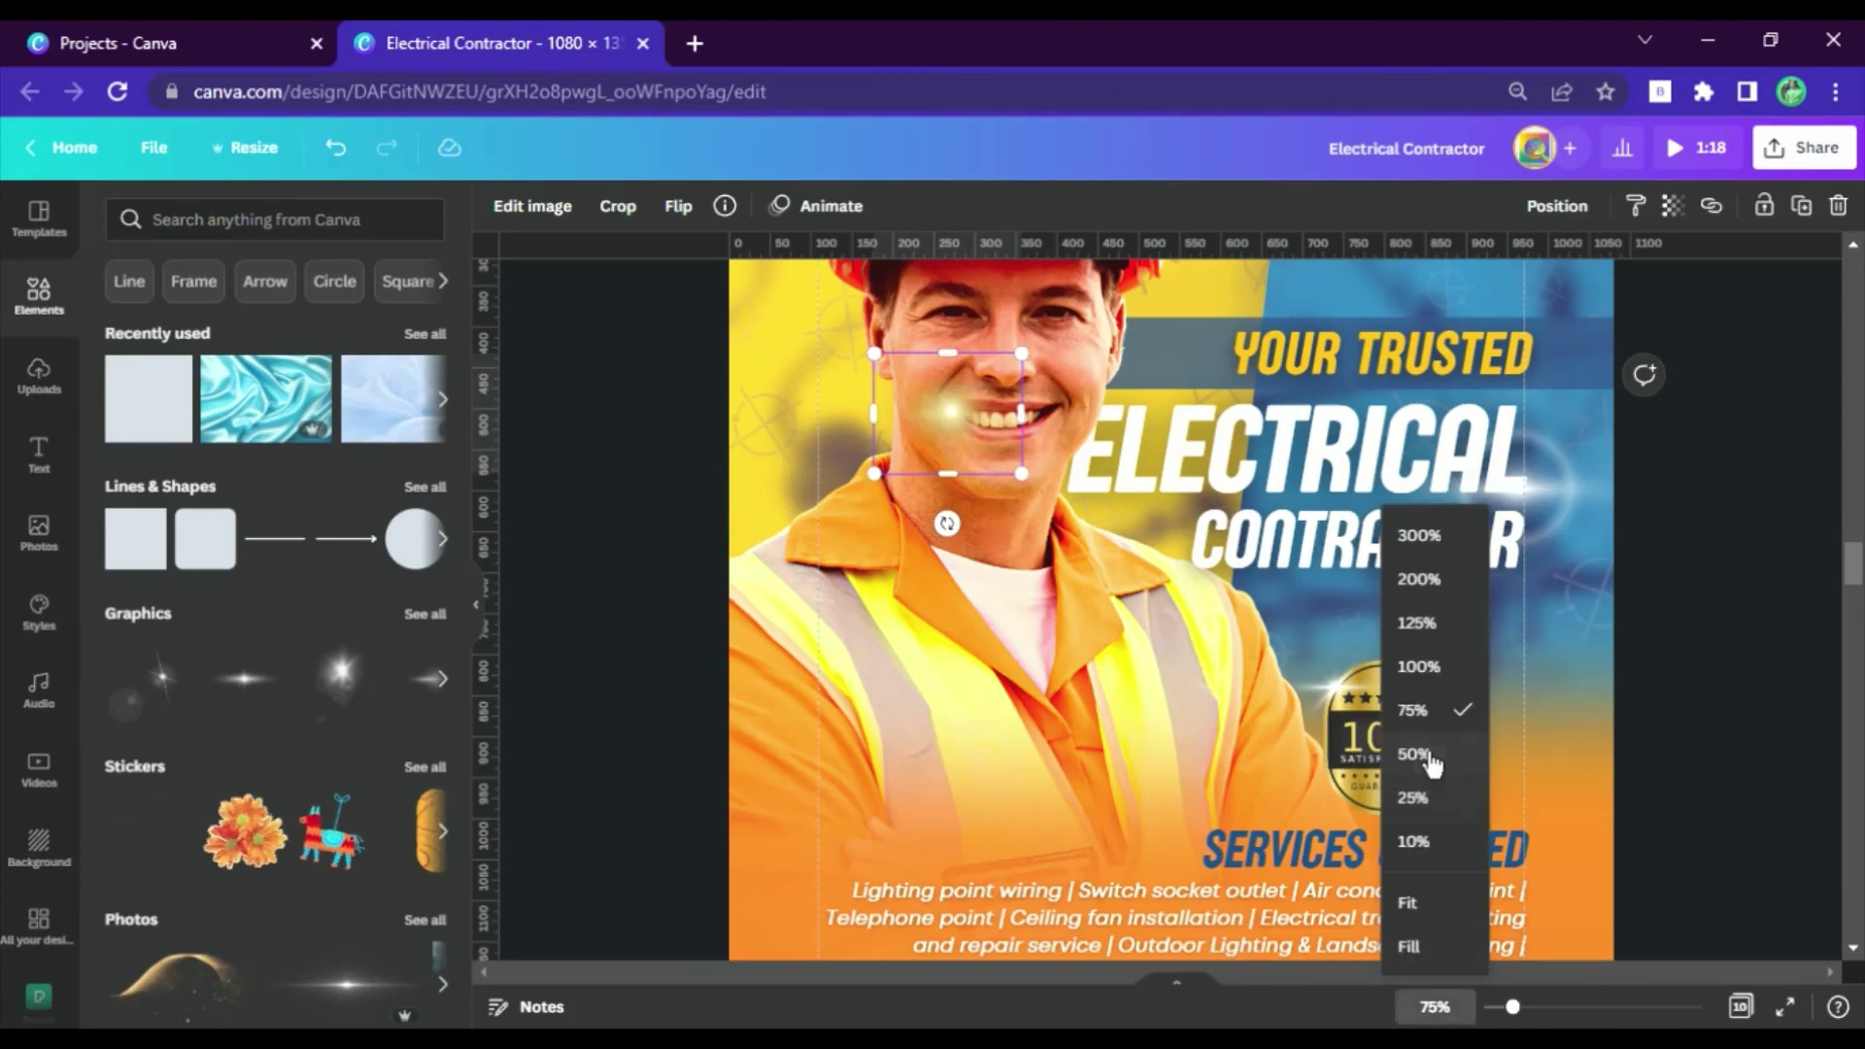
{"action": "left_click", "coordinate": [1414, 755]}
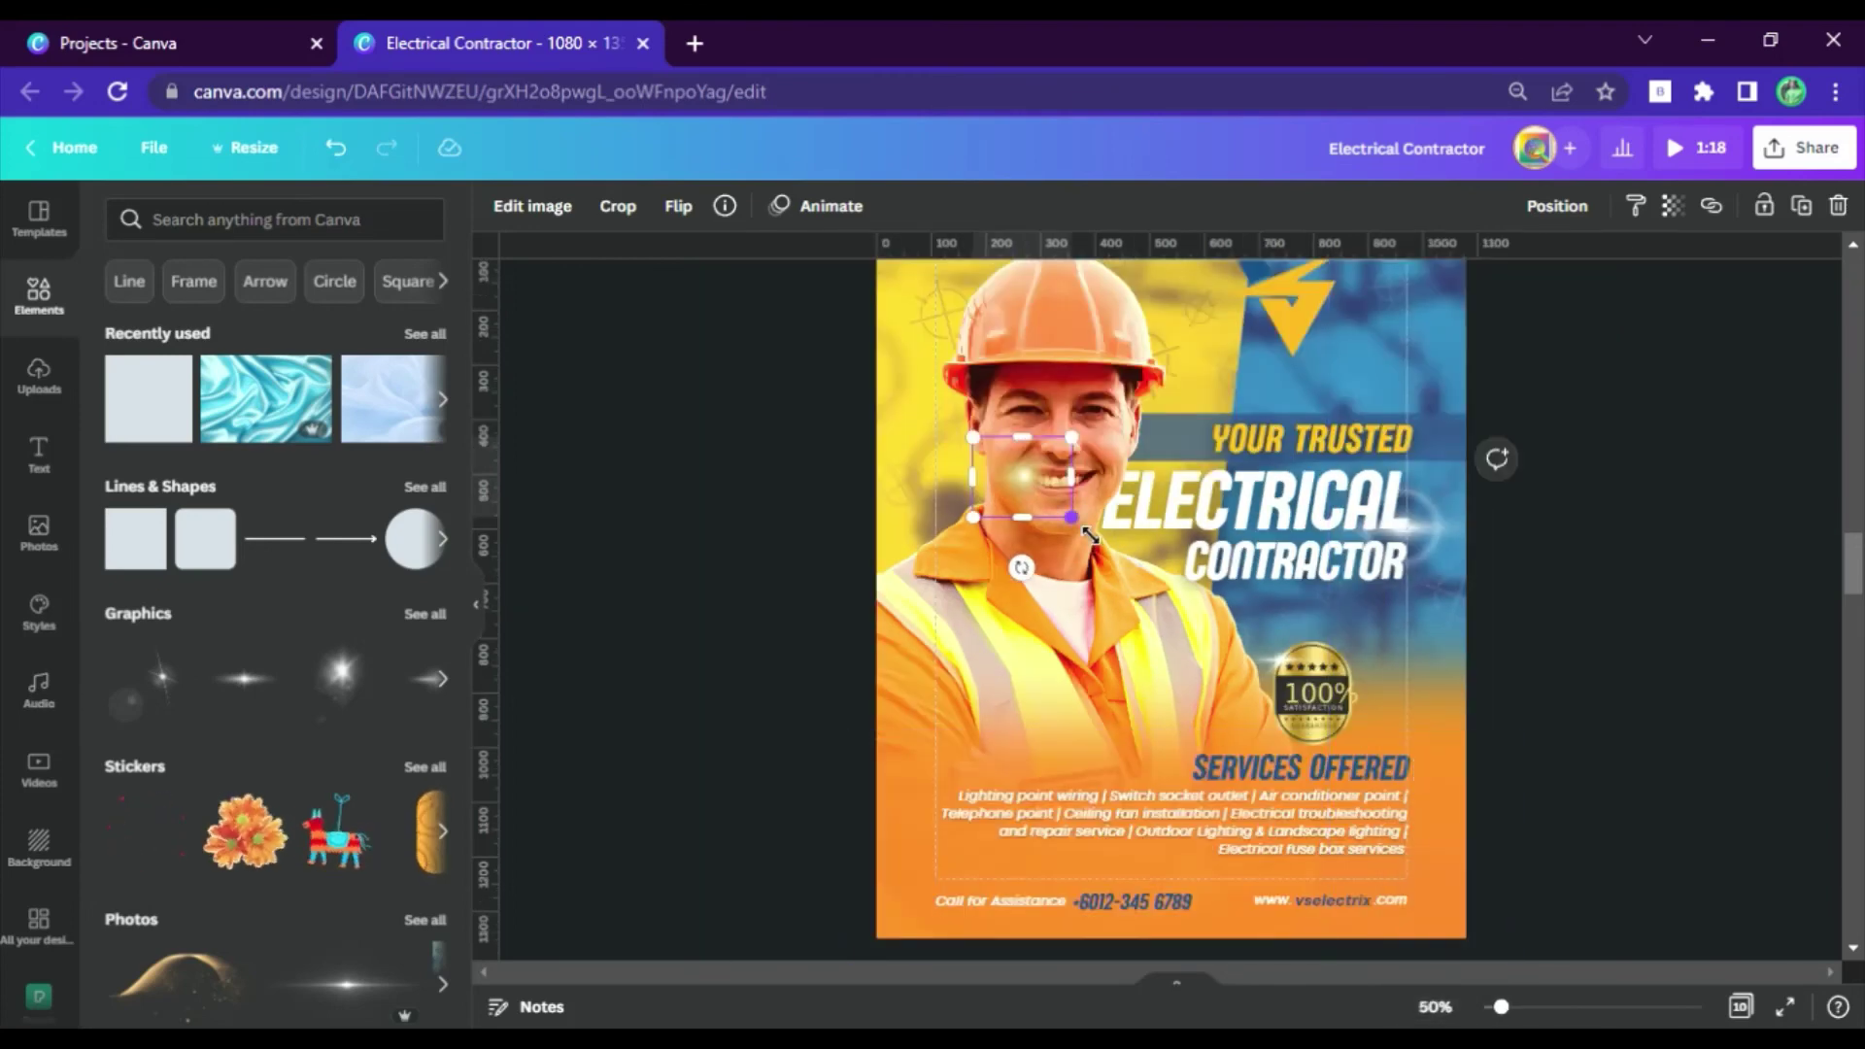
{"action": "left_click_drag", "start_coordinate": [1072, 517], "coordinate": [1739, 1001]}
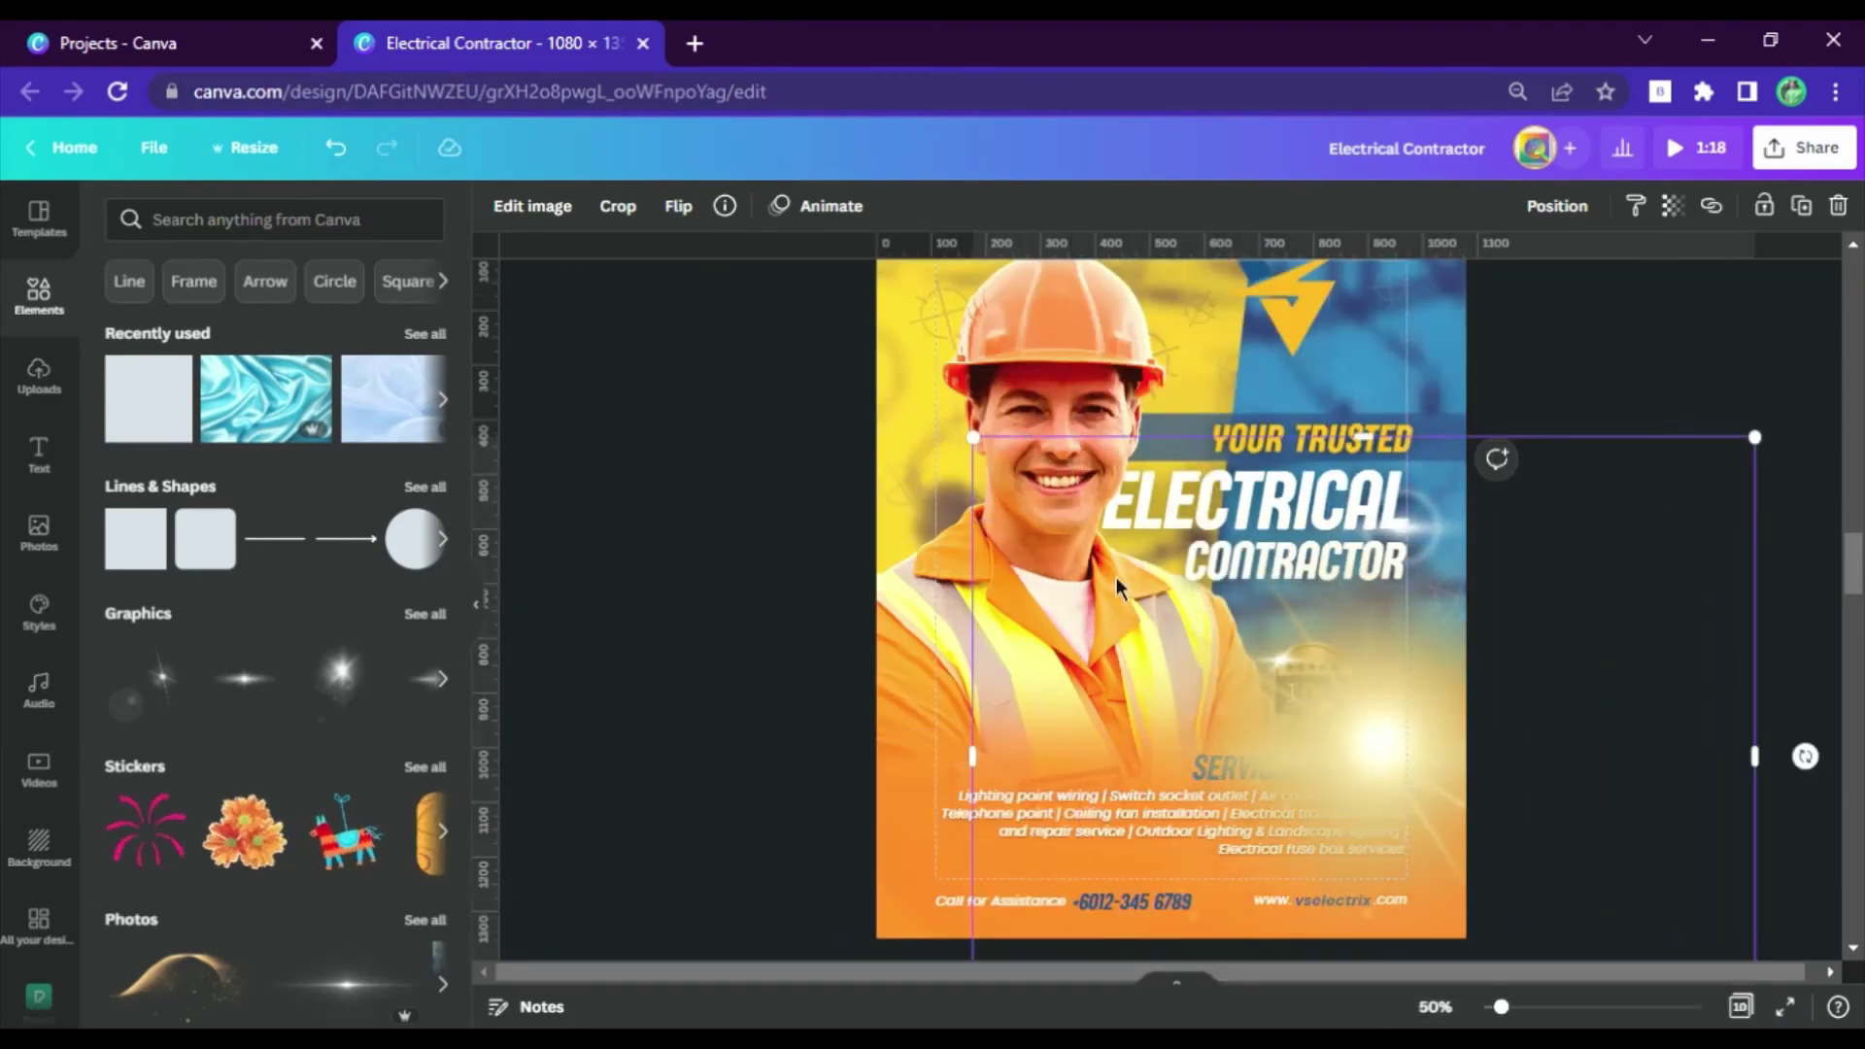
{"action": "left_click_drag", "start_coordinate": [1116, 578], "coordinate": [719, 247]}
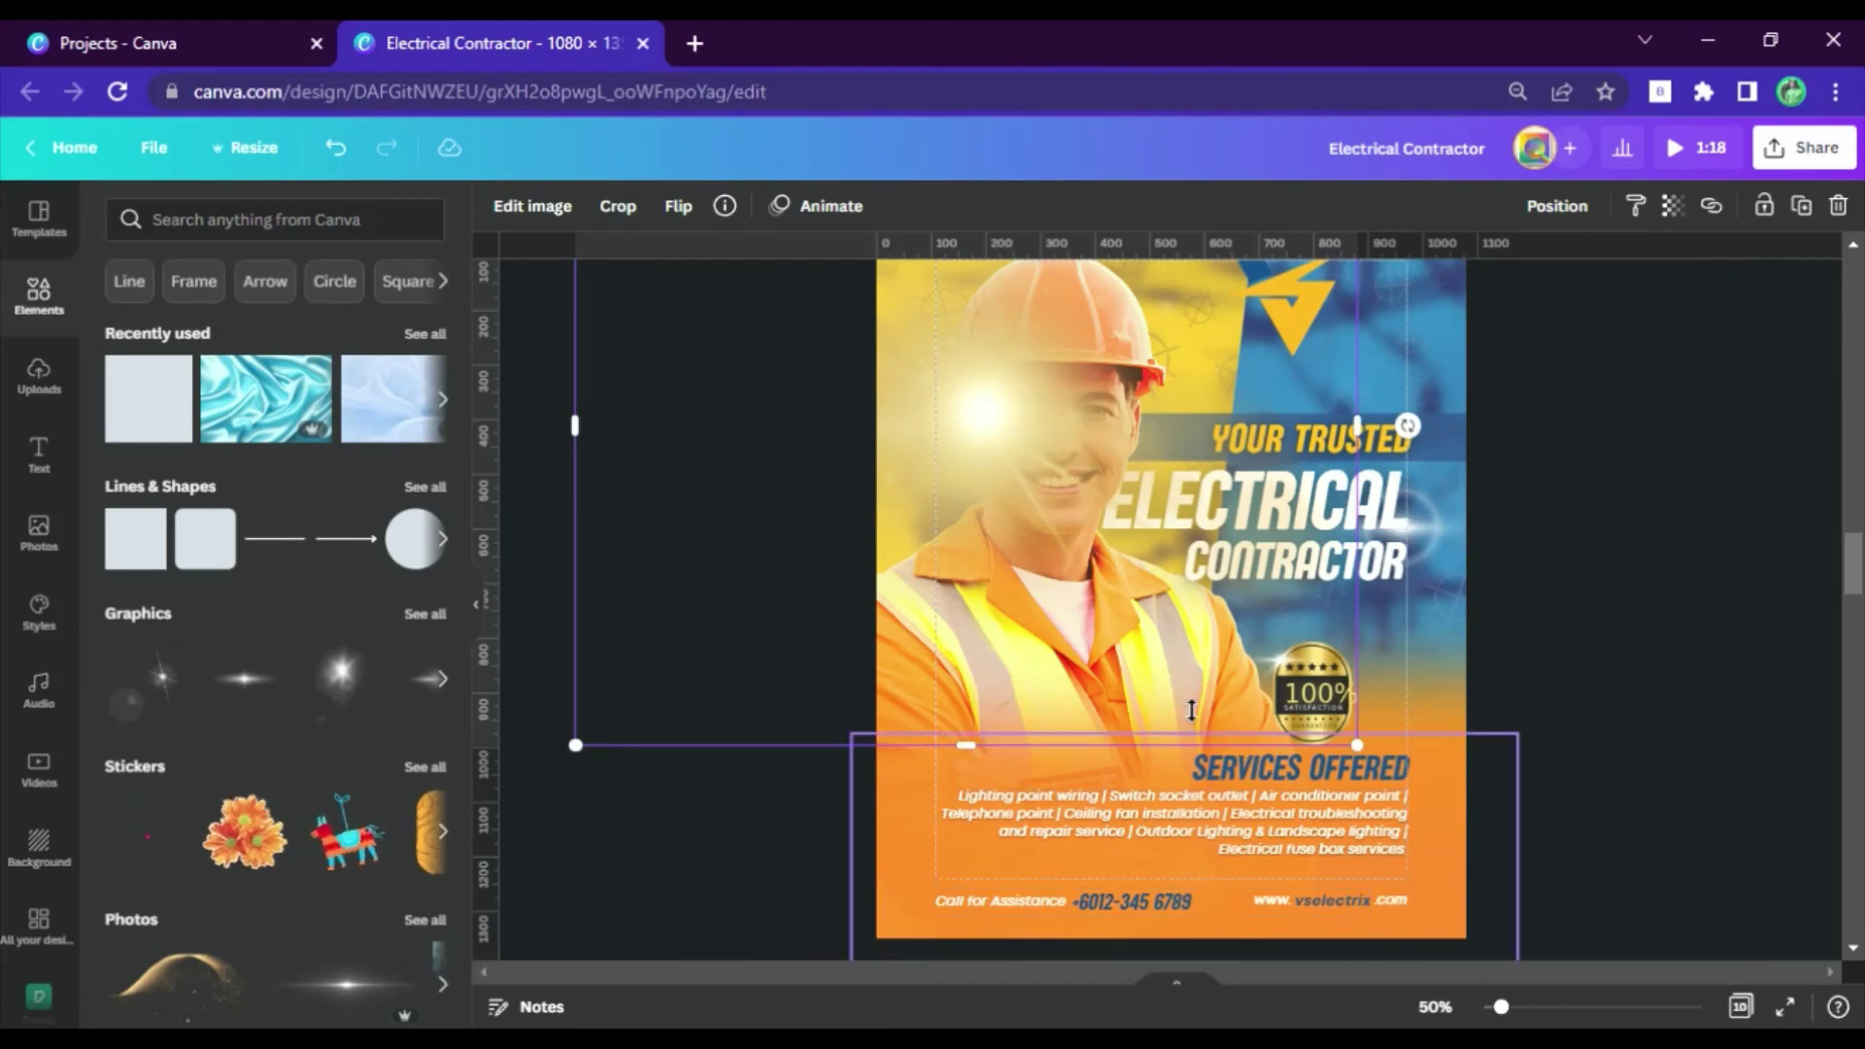
{"action": "left_click_drag", "start_coordinate": [1408, 426], "coordinate": [981, 806]}
{"action": "scroll", "coordinate": [974, 756], "scroll_direction": "up", "scroll_amount": 3}
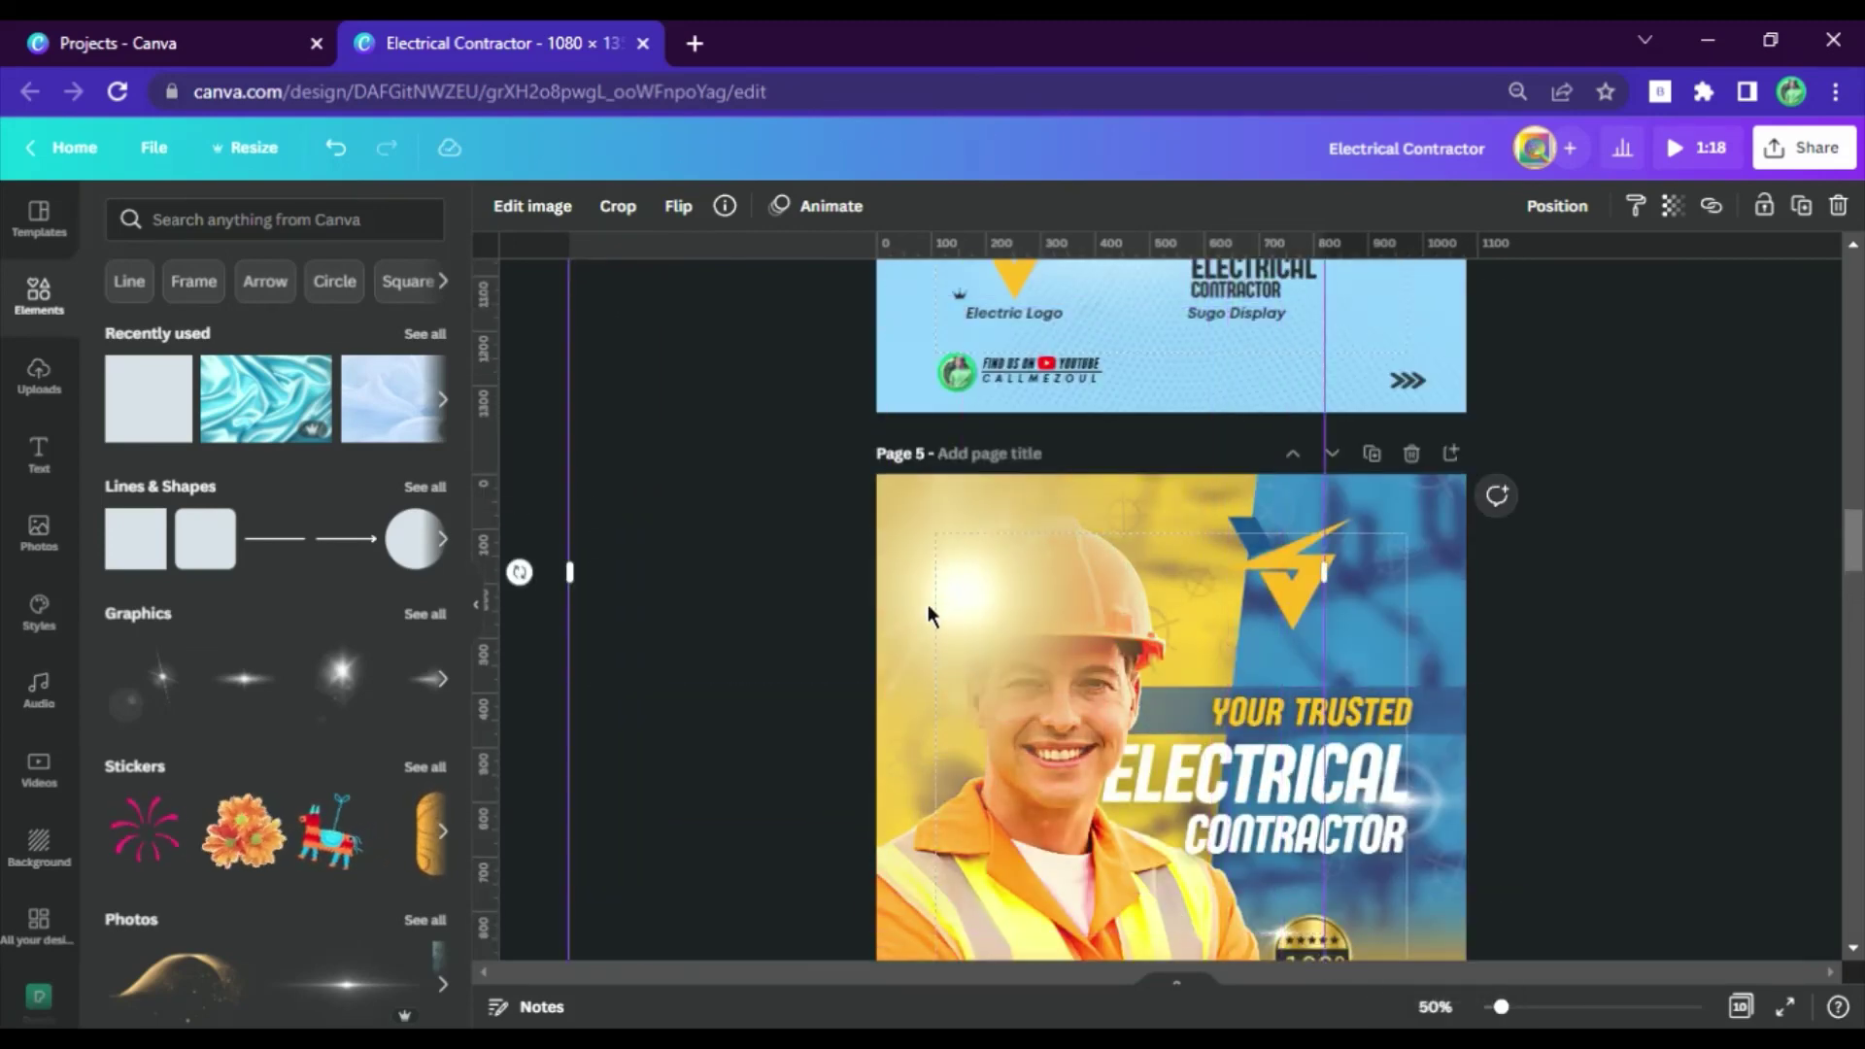
{"action": "mouse_move", "coordinate": [929, 604]}
{"action": "left_mouse_down"}
{"action": "mouse_move", "coordinate": [905, 612]}
{"action": "mouse_move", "coordinate": [912, 592]}
{"action": "left_mouse_up"}
{"action": "left_click", "coordinate": [1563, 631]}
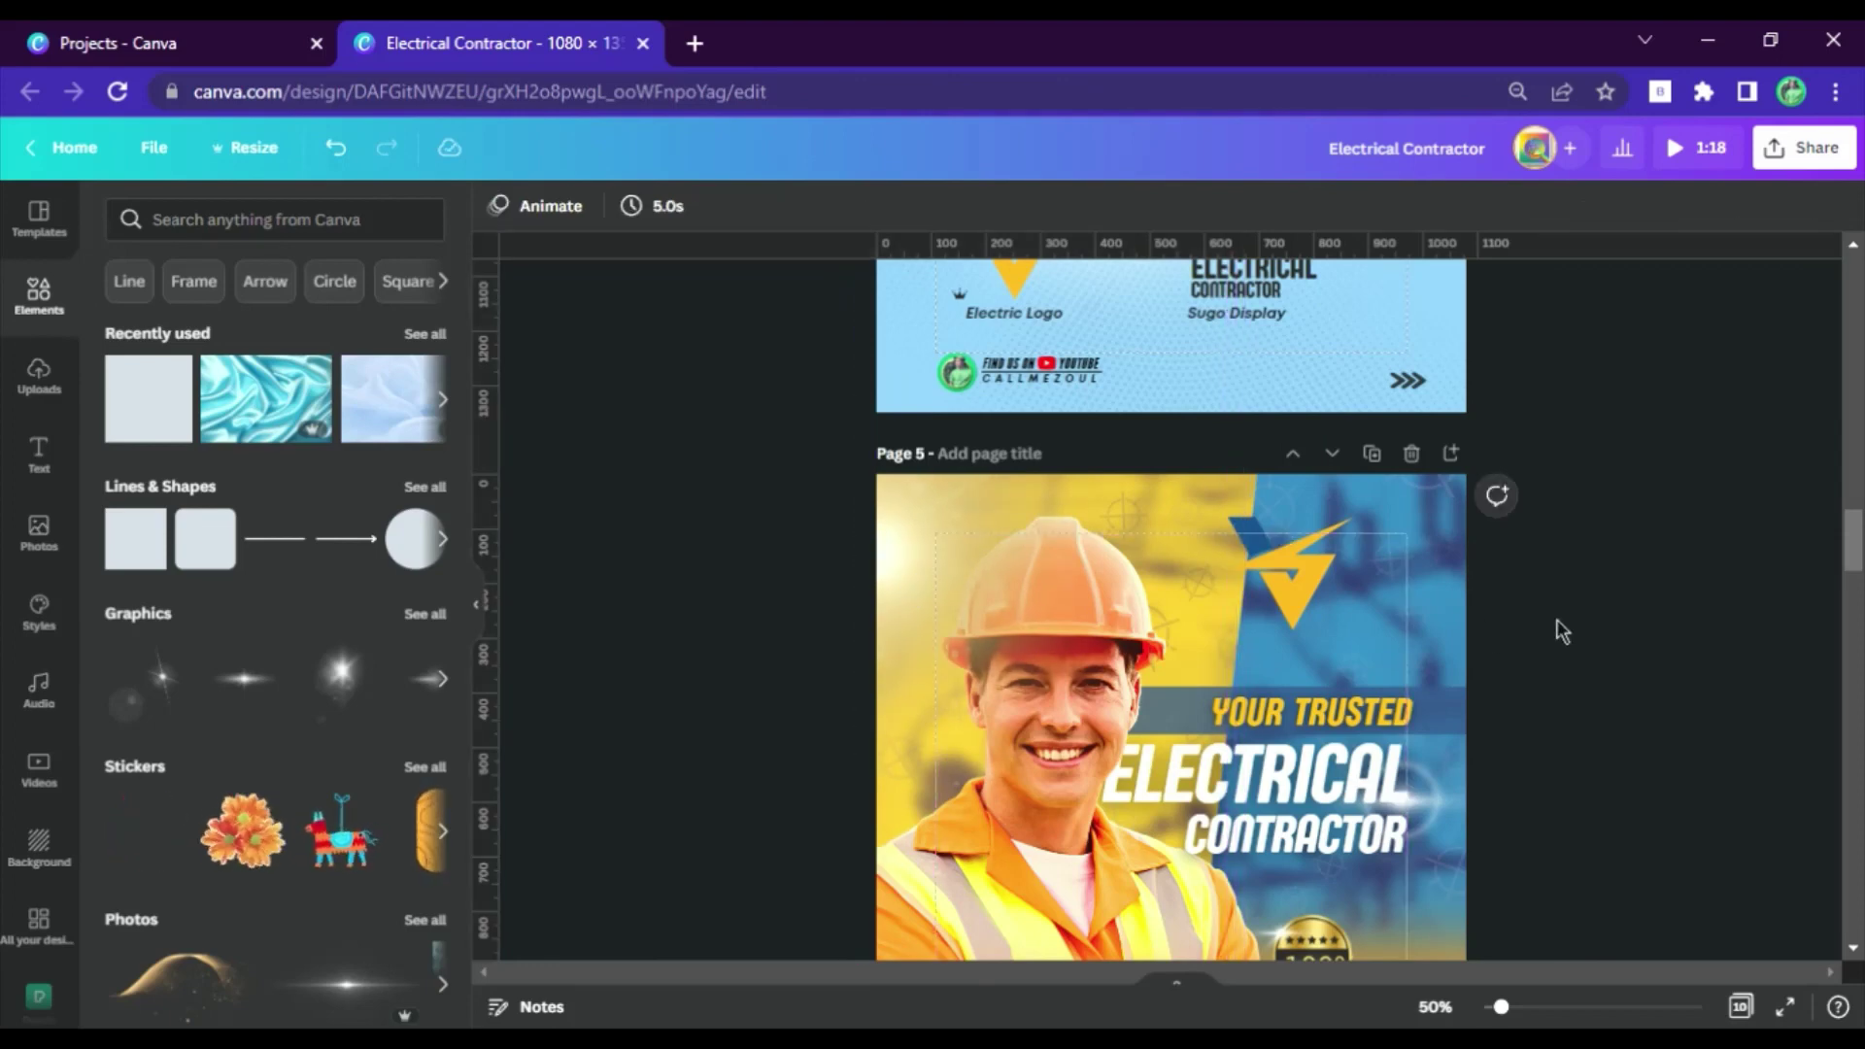
Copy the grouped VS ELECTRIX logo and name from page 3 onto page 5.
{"action": "scroll", "coordinate": [1559, 632], "scroll_direction": "down", "scroll_amount": 3}
{"action": "scroll", "coordinate": [1560, 632], "scroll_direction": "up", "scroll_amount": 3}
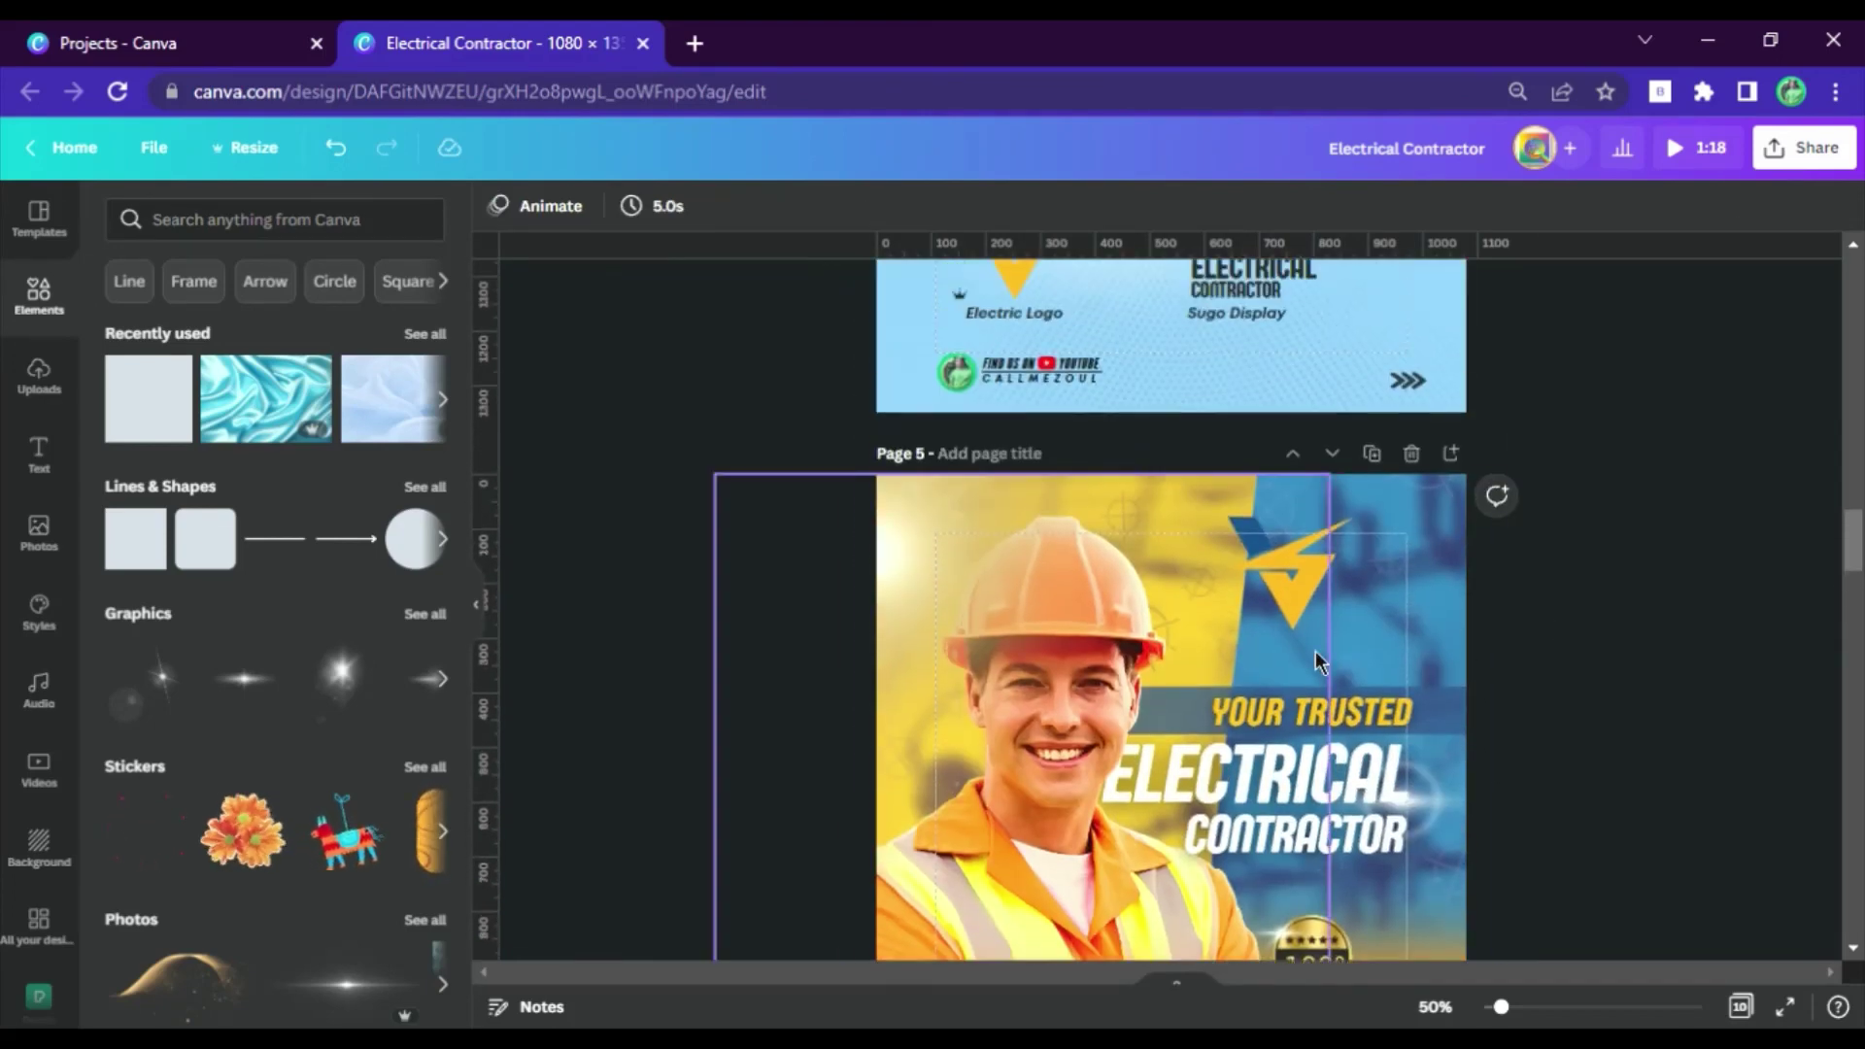
{"action": "scroll", "coordinate": [1311, 651], "scroll_direction": "up", "scroll_amount": 12}
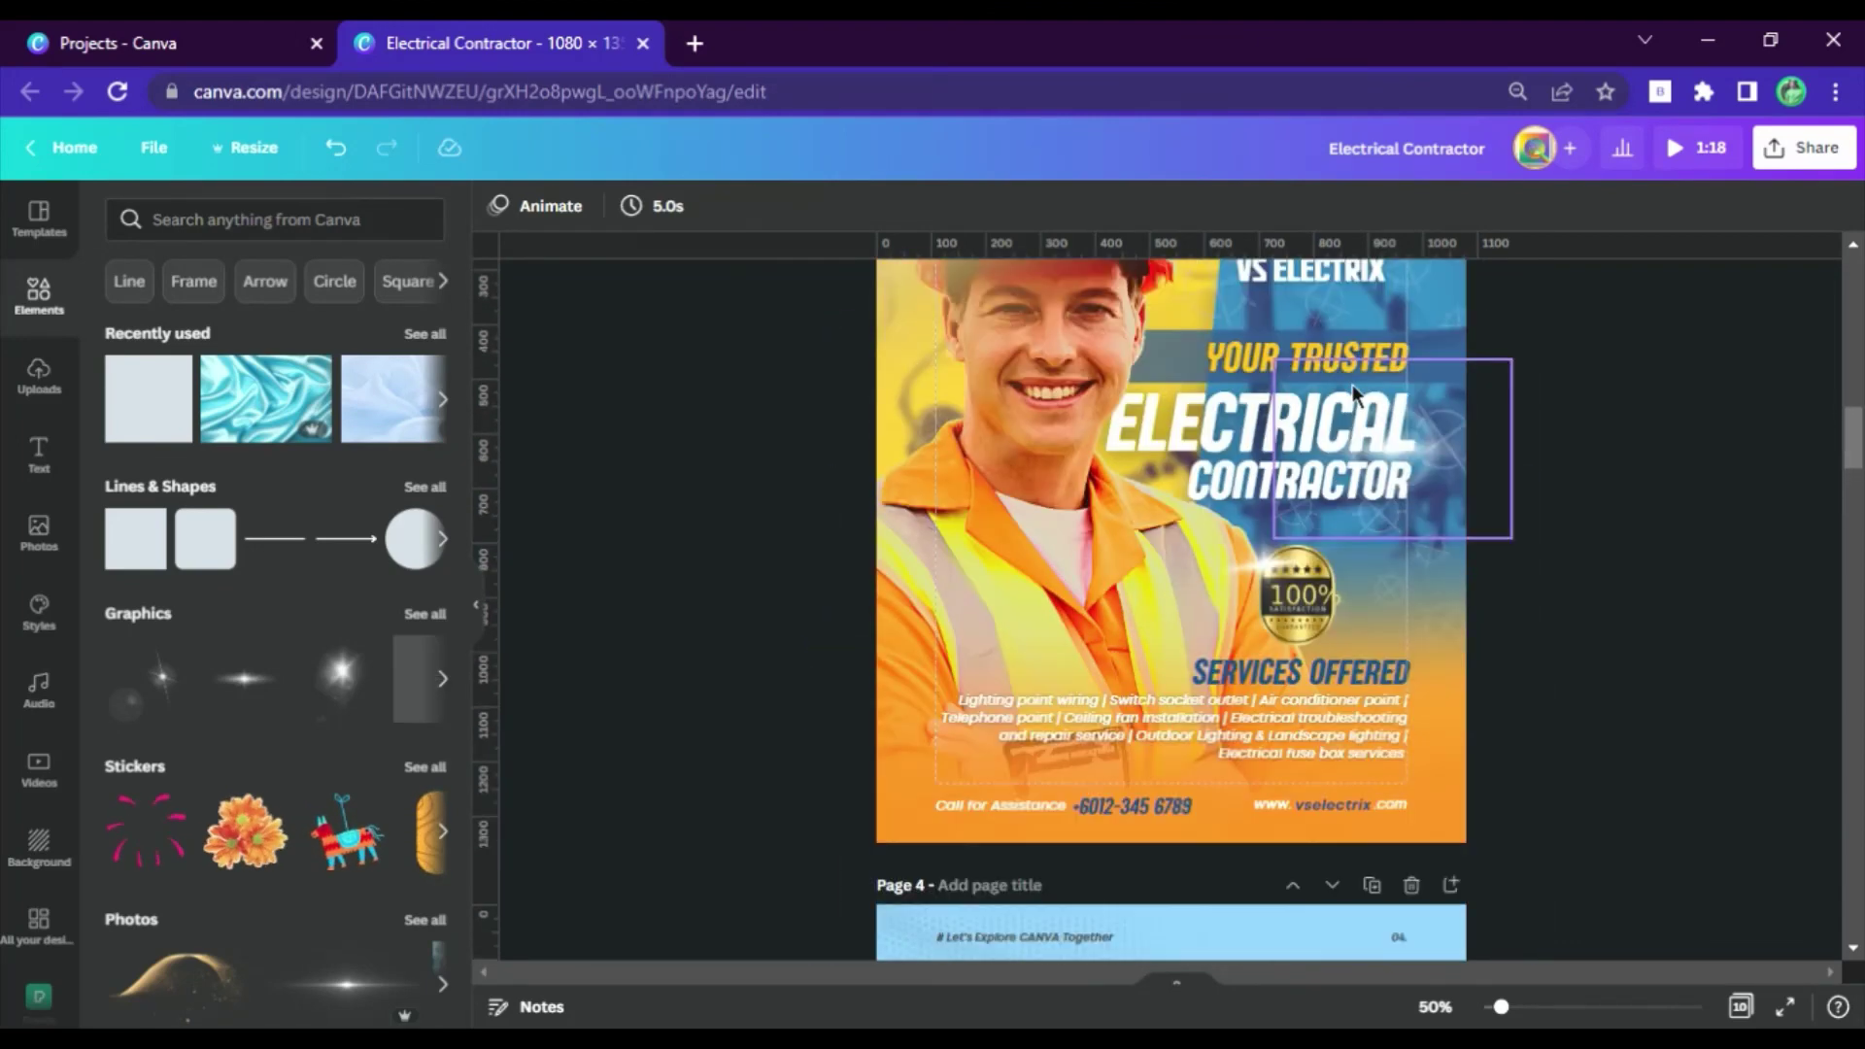
{"action": "left_click", "coordinate": [1373, 303]}
{"action": "scroll", "coordinate": [1345, 564], "scroll_direction": "down", "scroll_amount": 10}
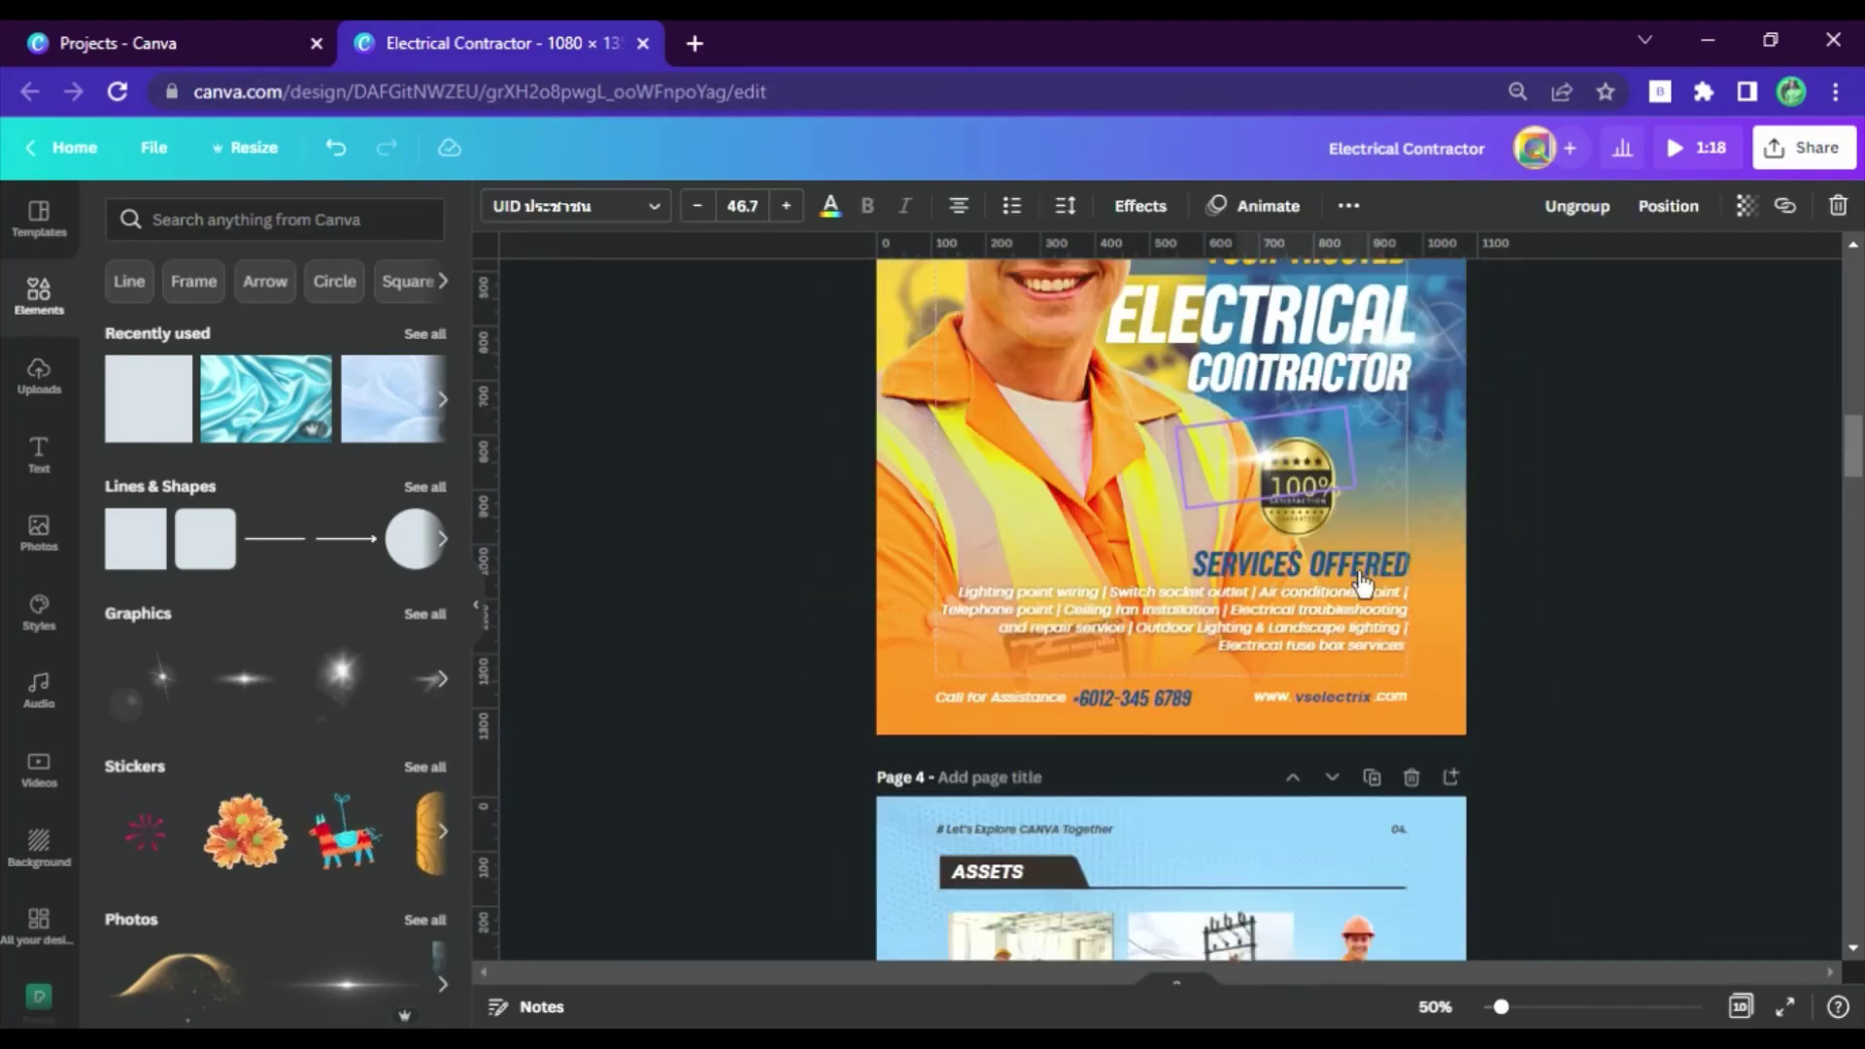
{"action": "scroll", "coordinate": [1345, 564], "scroll_direction": "down", "scroll_amount": 3}
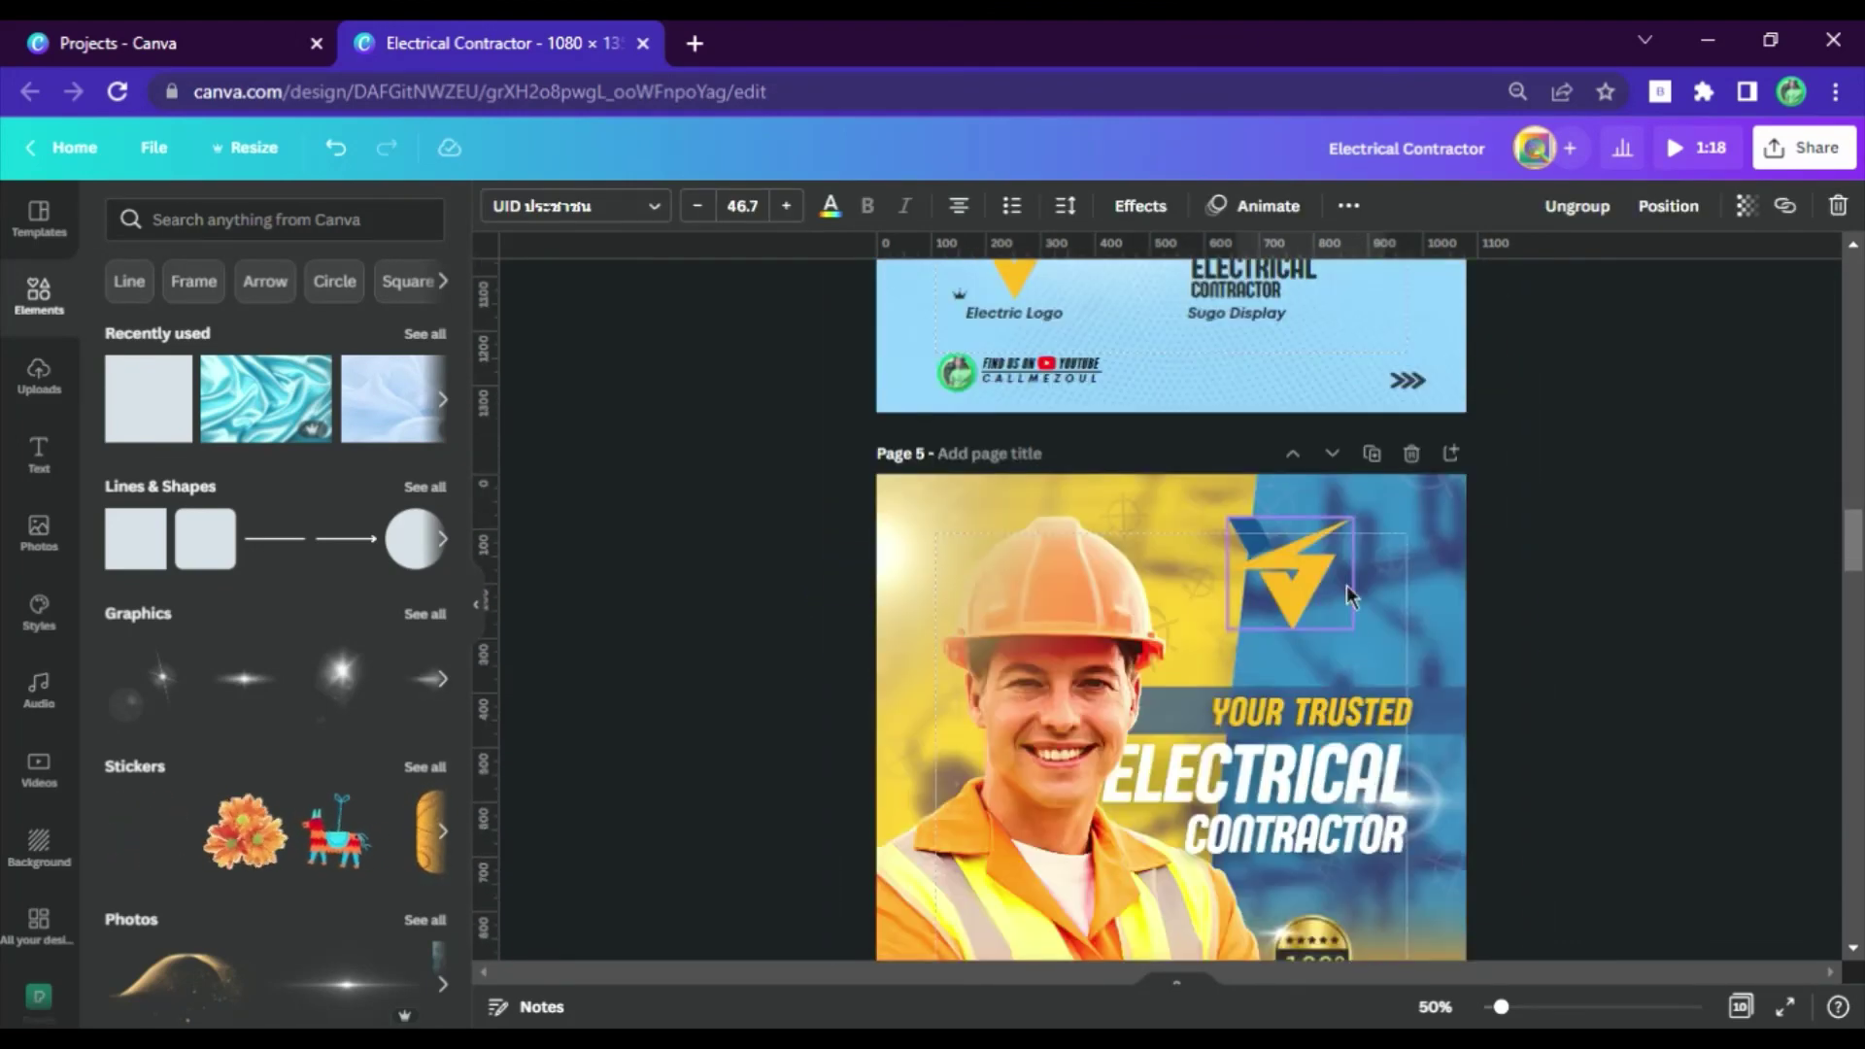
{"action": "left_click", "coordinate": [1349, 667]}
{"action": "key", "text": "ctrl+v"}
{"action": "left_click", "coordinate": [1593, 648]}
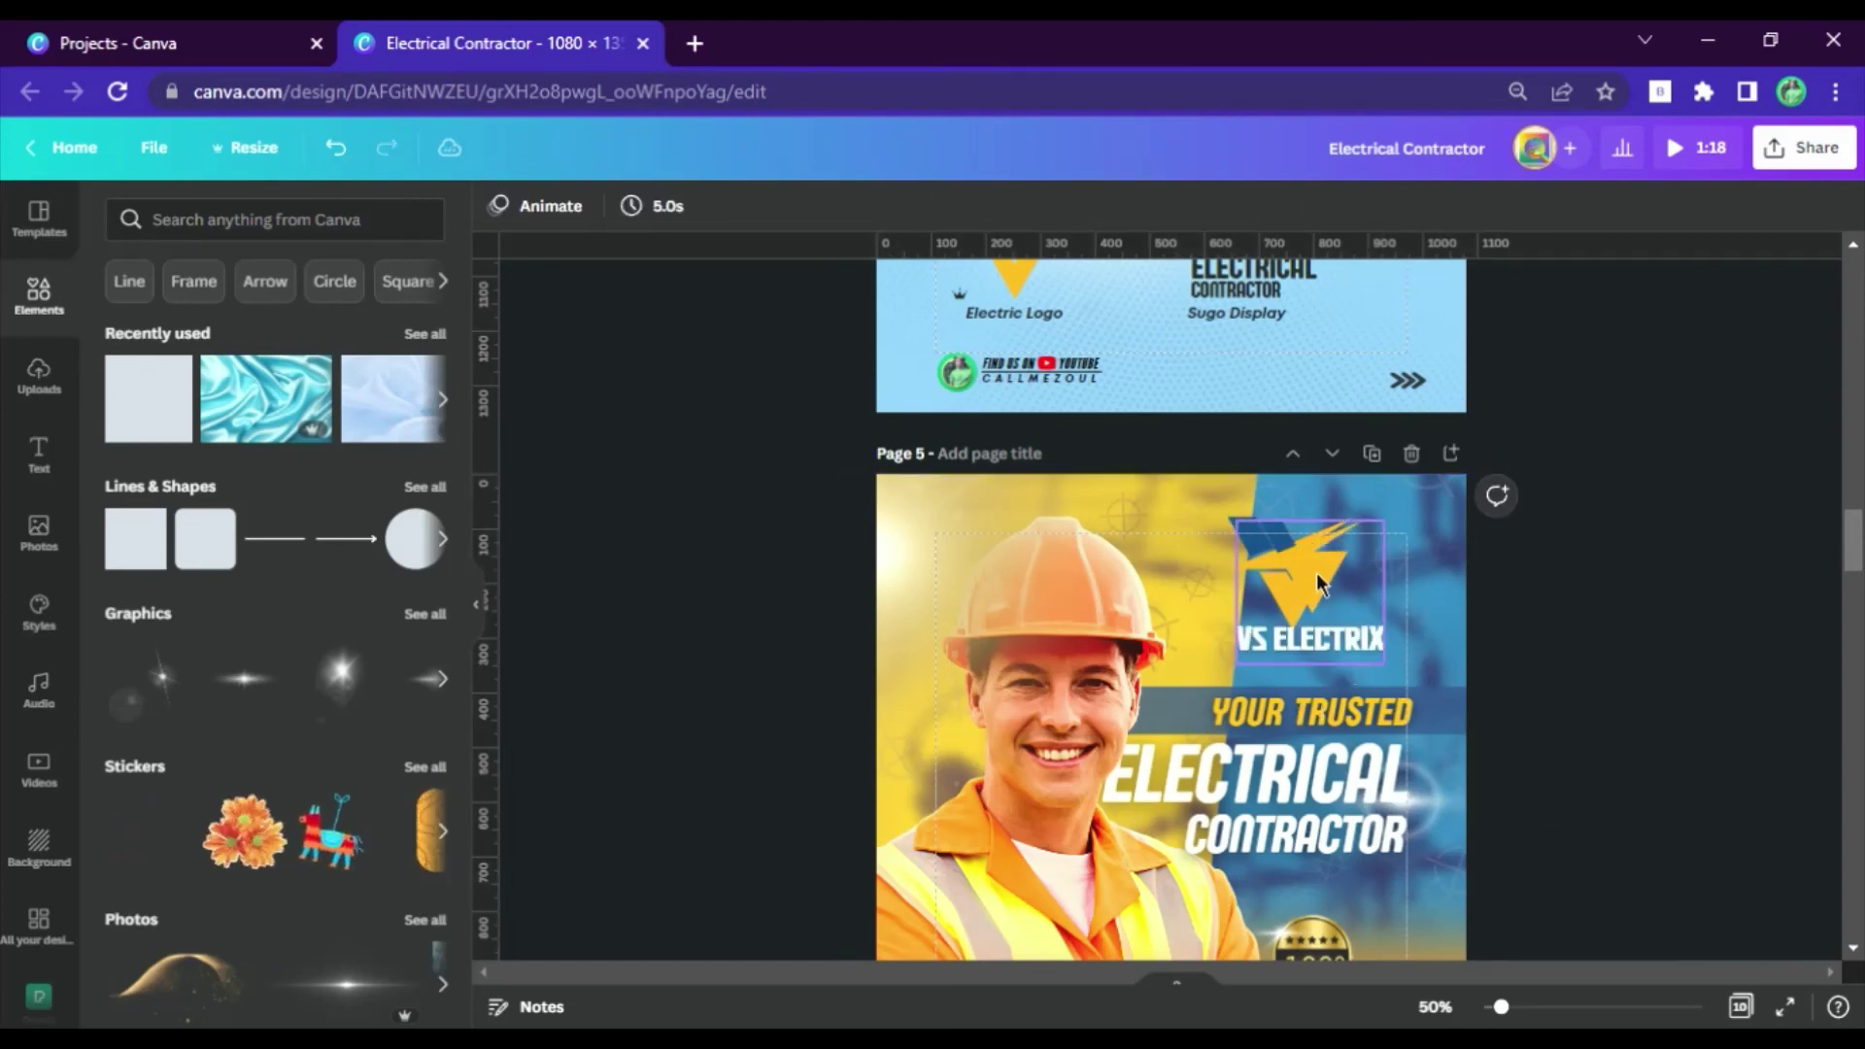
Replace the standalone logo with the VS ELECTRIX logo group, placed above the YOUR TRUSTED line, and review the poster.
{"action": "mouse_move", "coordinate": [1334, 592]}
{"action": "left_mouse_down"}
{"action": "mouse_move", "coordinate": [1263, 704]}
{"action": "mouse_move", "coordinate": [1338, 596]}
{"action": "left_mouse_up"}
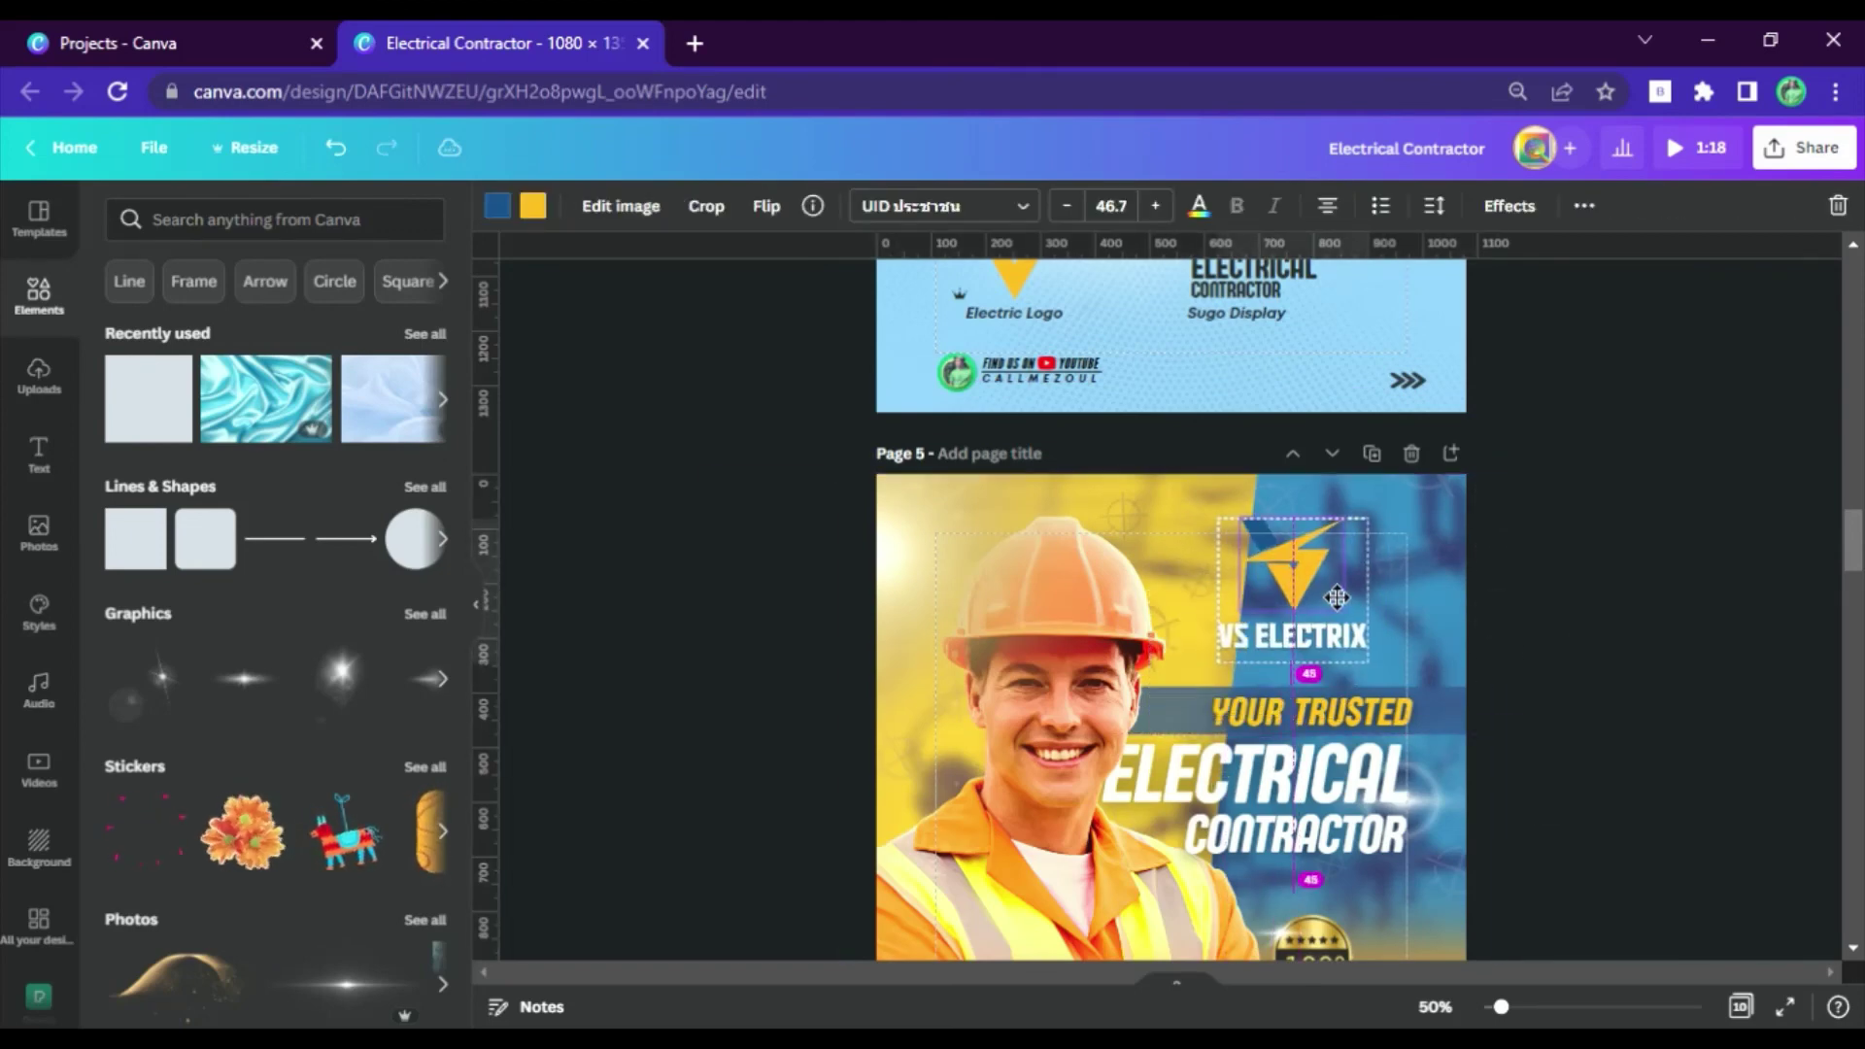
{"action": "left_click", "coordinate": [1640, 554]}
{"action": "scroll", "coordinate": [1640, 553], "scroll_direction": "down", "scroll_amount": 3}
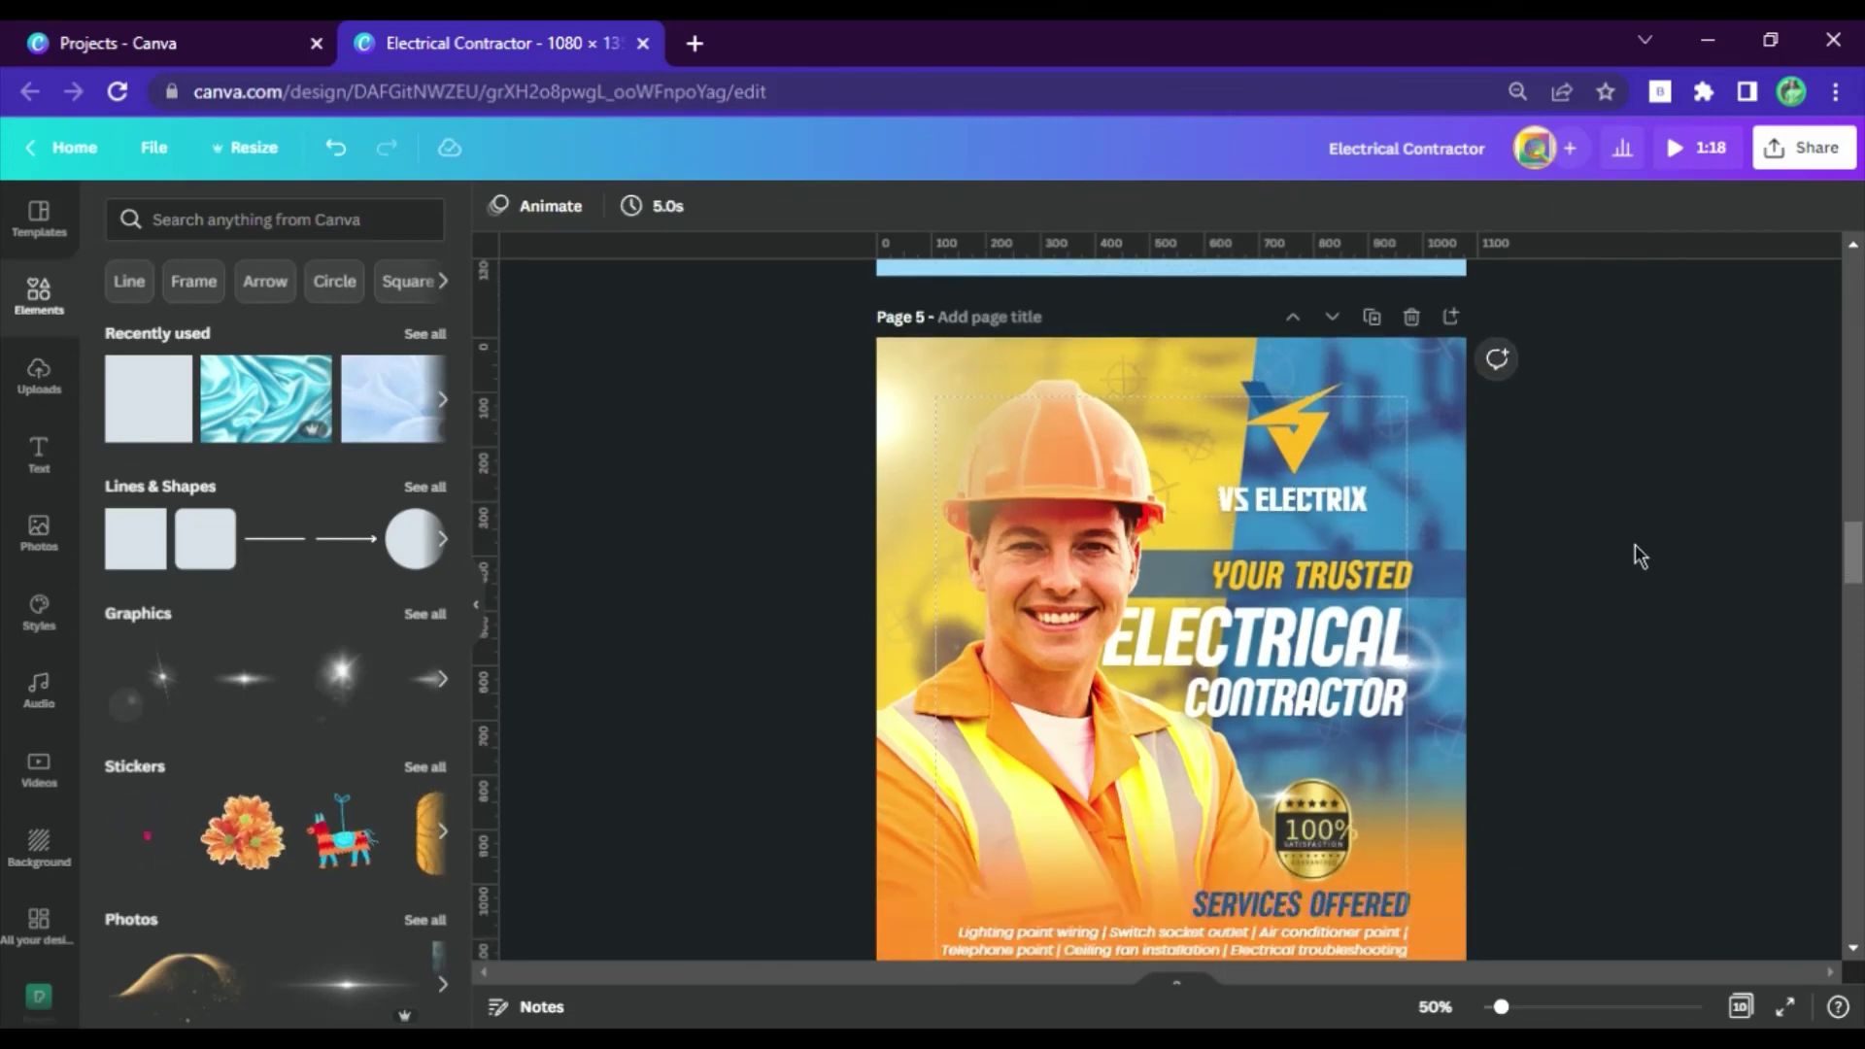
{"action": "scroll", "coordinate": [1640, 556], "scroll_direction": "down", "scroll_amount": 3}
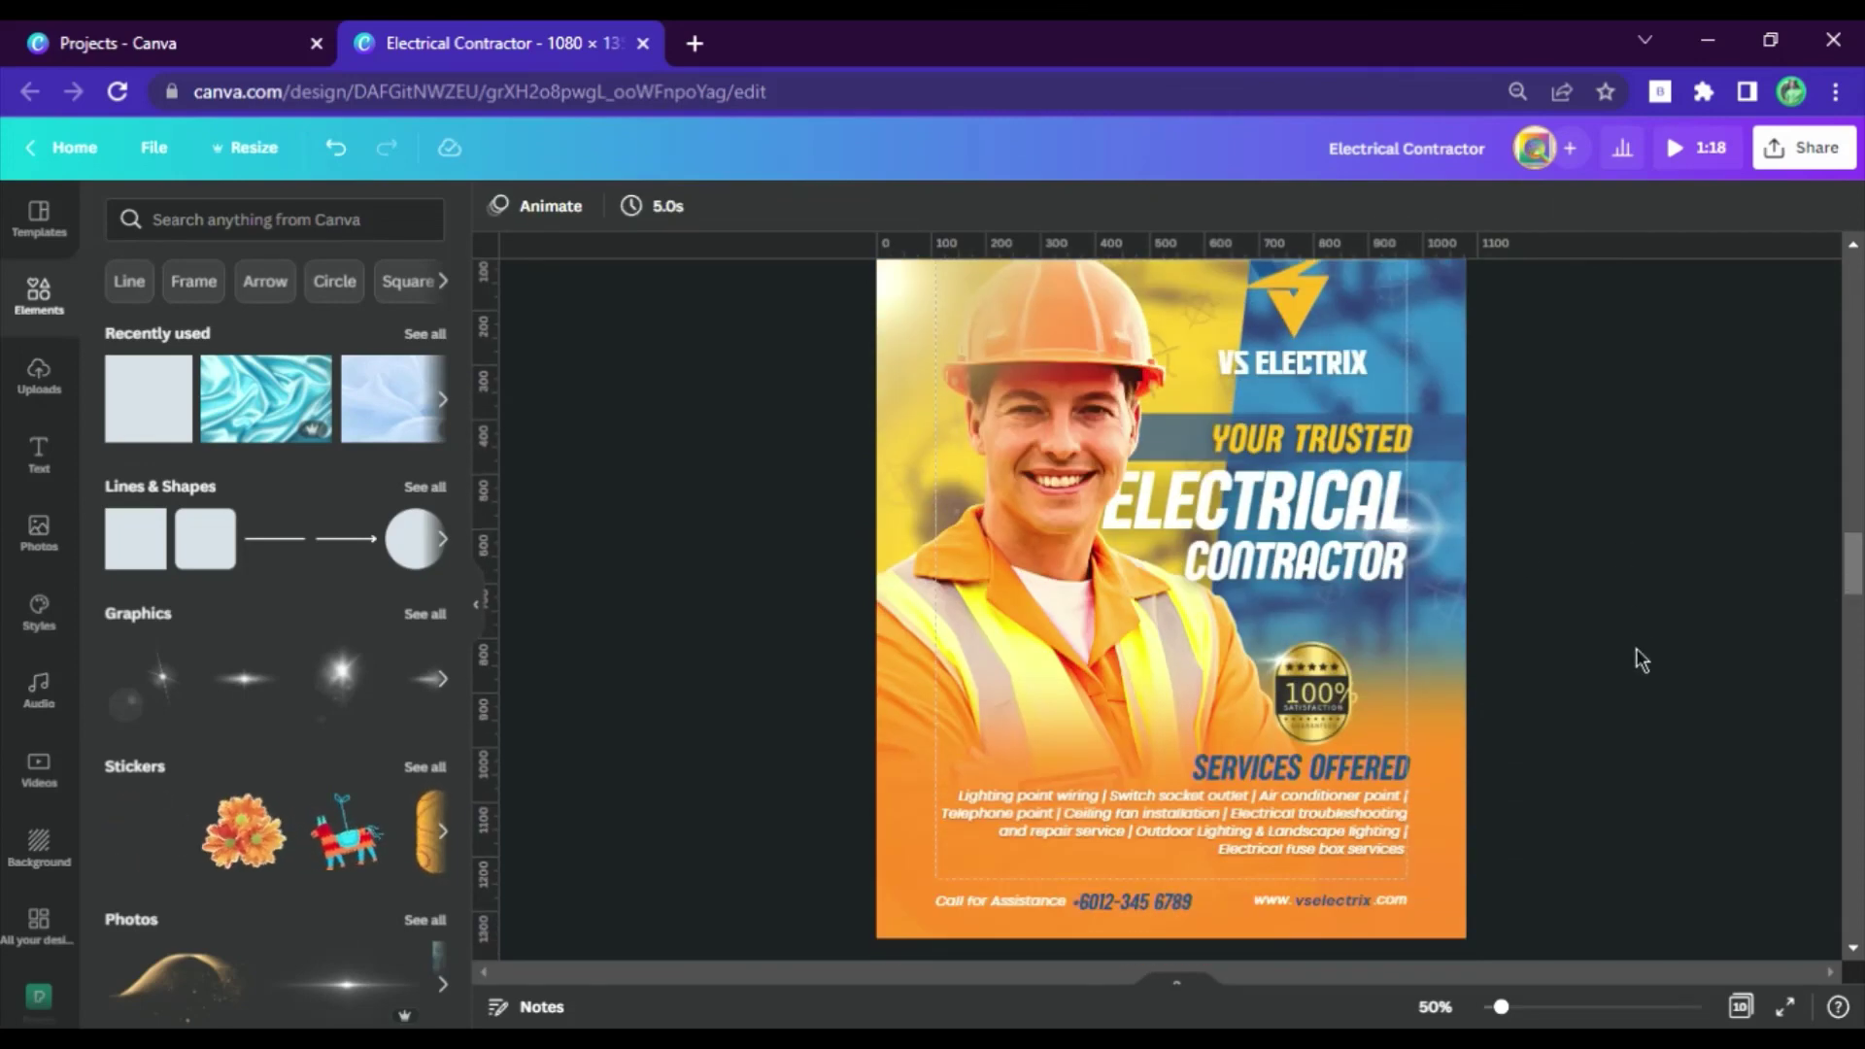